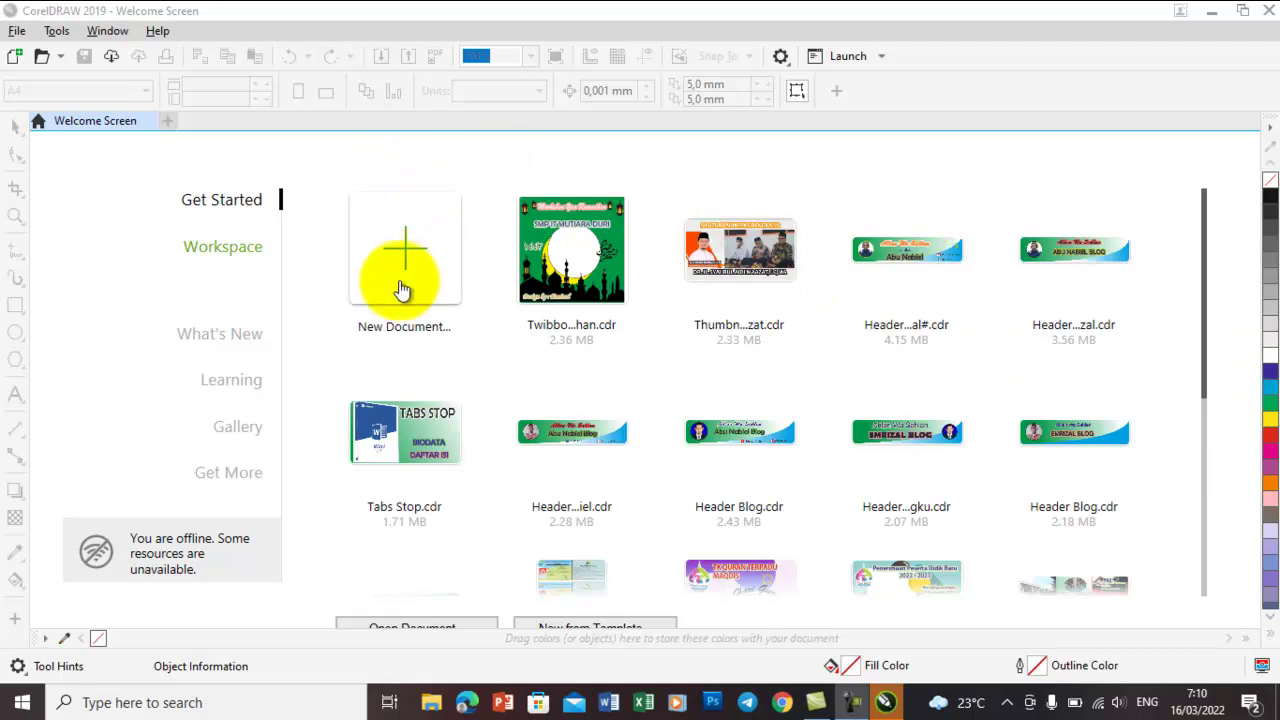
# Create a new custom 650 × 650 px CMYK document and set its drawing units to centimeters.
pyautogui.click(410, 279)
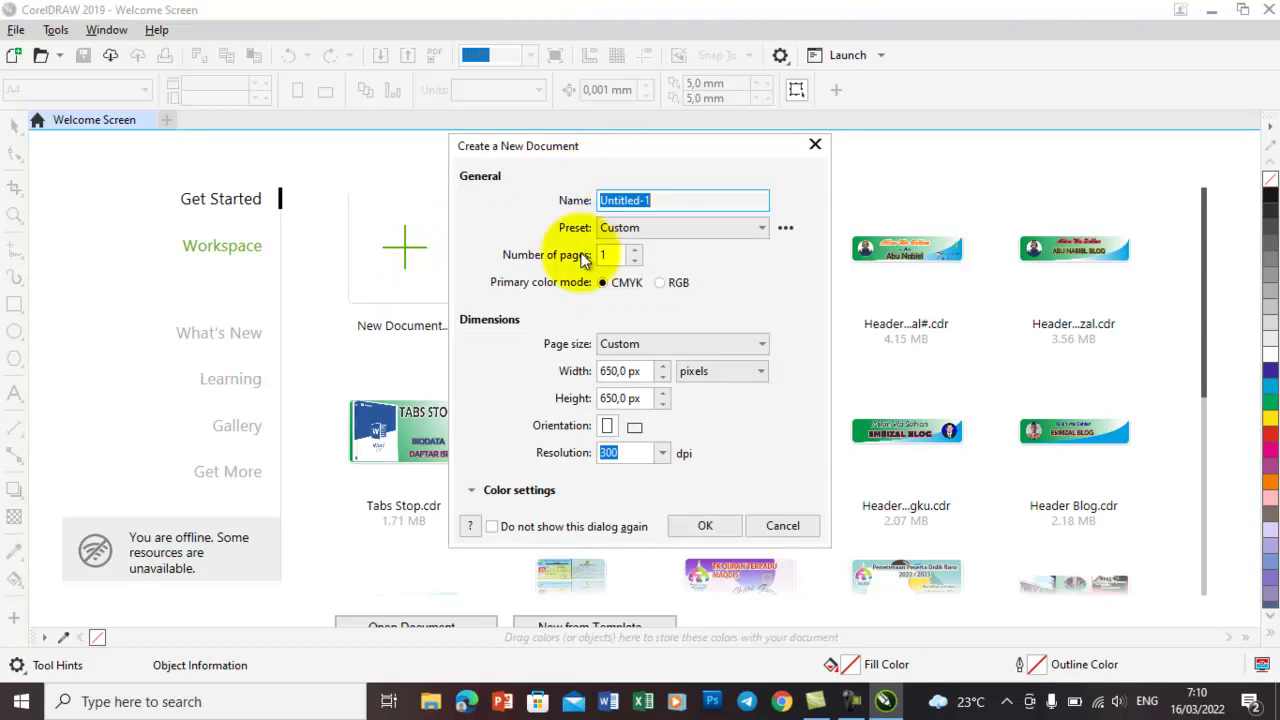
pyautogui.click(718, 526)
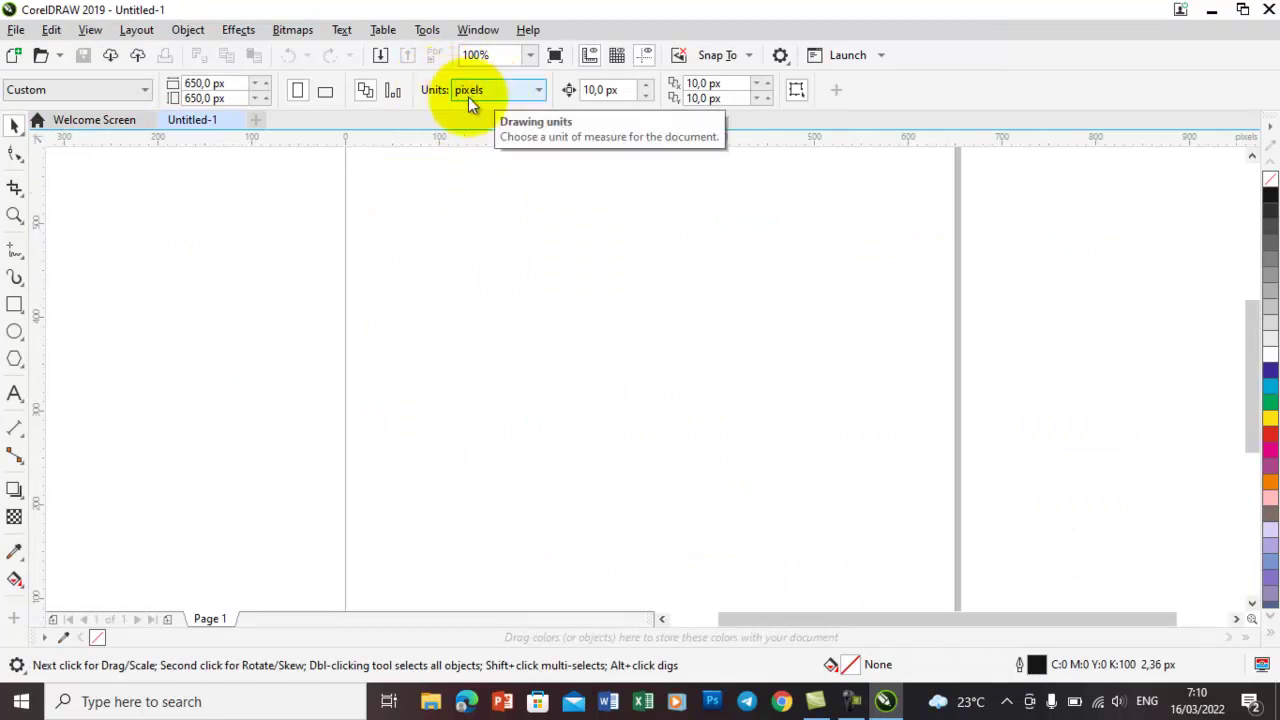
pyautogui.click(528, 91)
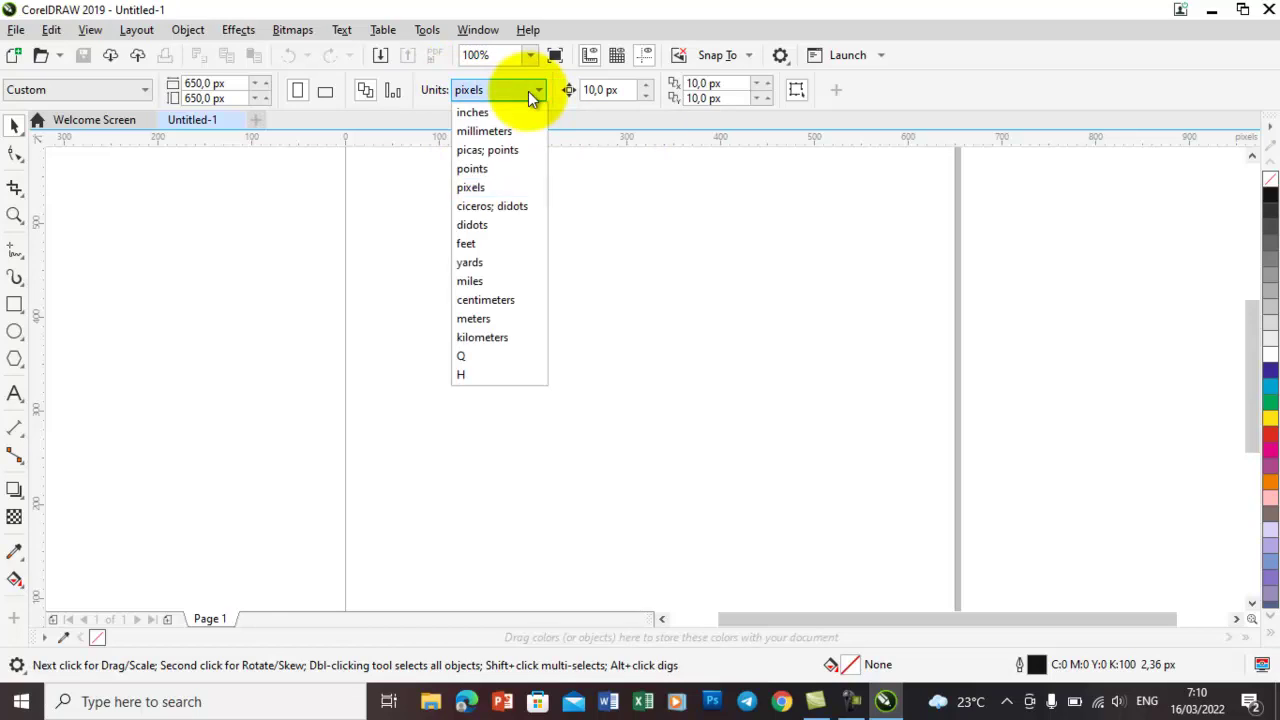
pyautogui.click(502, 299)
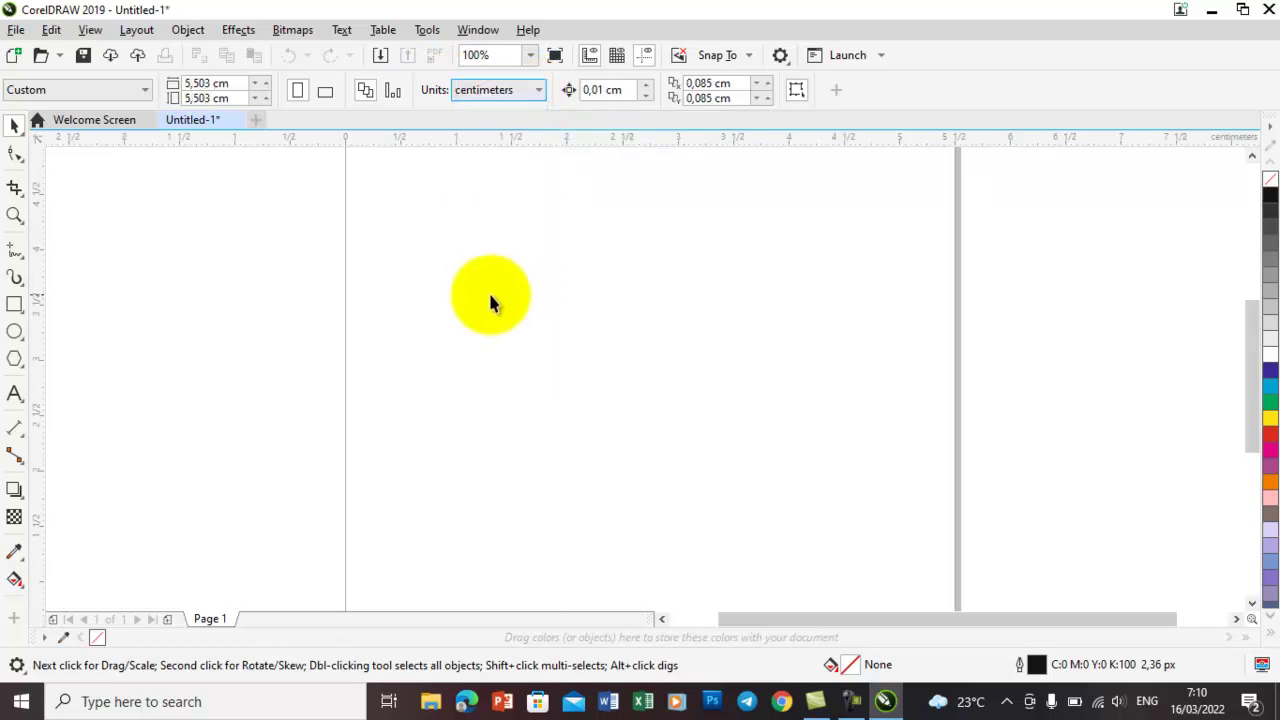
# Set the page dimensions to 10 cm wide and 10 cm high.
pyautogui.click(211, 83)
pyautogui.click(211, 83)
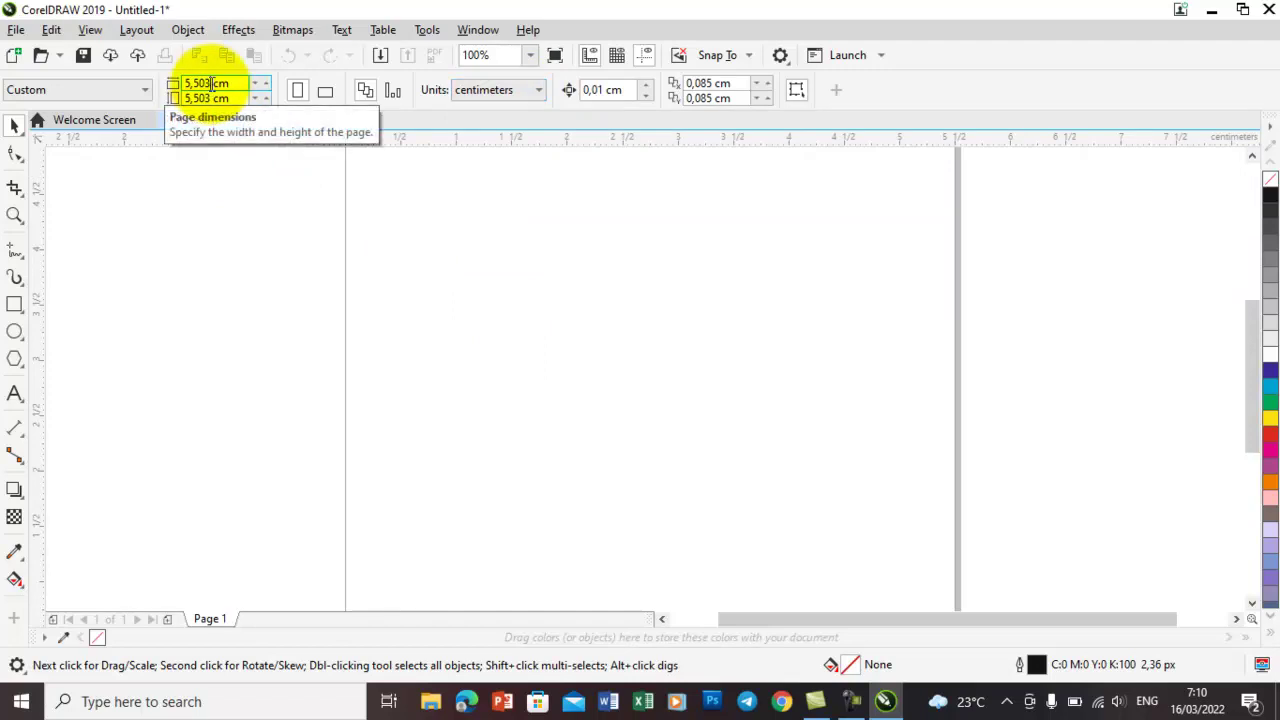
pyautogui.press('BackSpace')
pyautogui.press('BackSpace')
pyautogui.press('BackSpace')
pyautogui.press('BackSpace')
pyautogui.press('BackSpace')
pyautogui.write('10')
pyautogui.write('10')
pyautogui.press('BackSpace')
pyautogui.press('BackSpace')
pyautogui.press('BackSpace')
pyautogui.write('0')
pyautogui.press('Tab')
pyautogui.write('10')
pyautogui.press('Return')
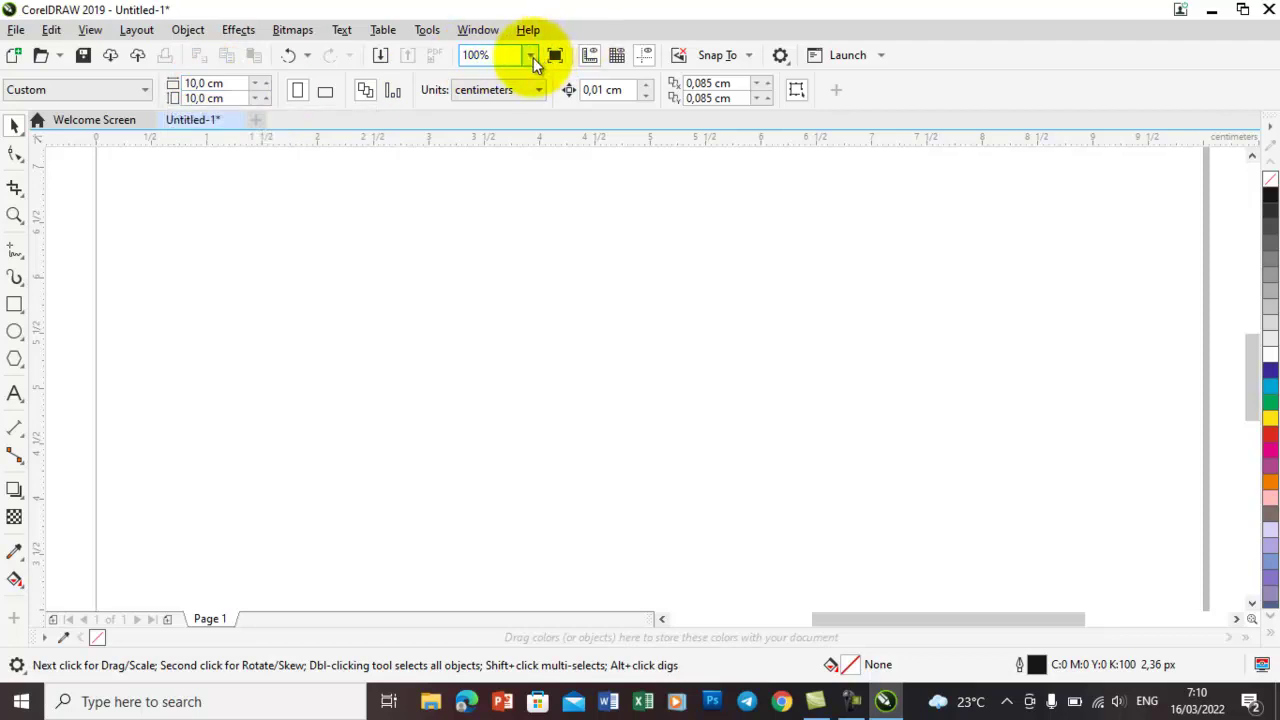
# Draw a square about 10 cm wide covering the whole page and fill it with green (C100 M0 Y100 K0).
pyautogui.click(533, 57)
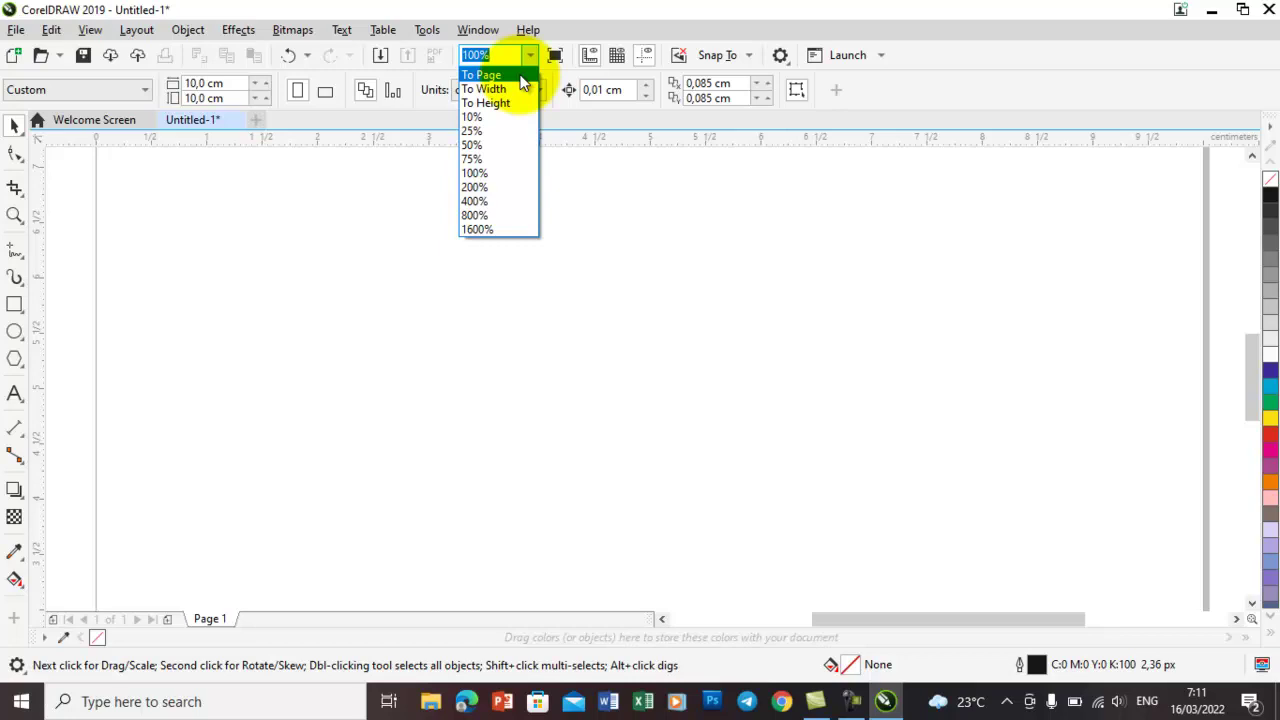
pyautogui.click(520, 77)
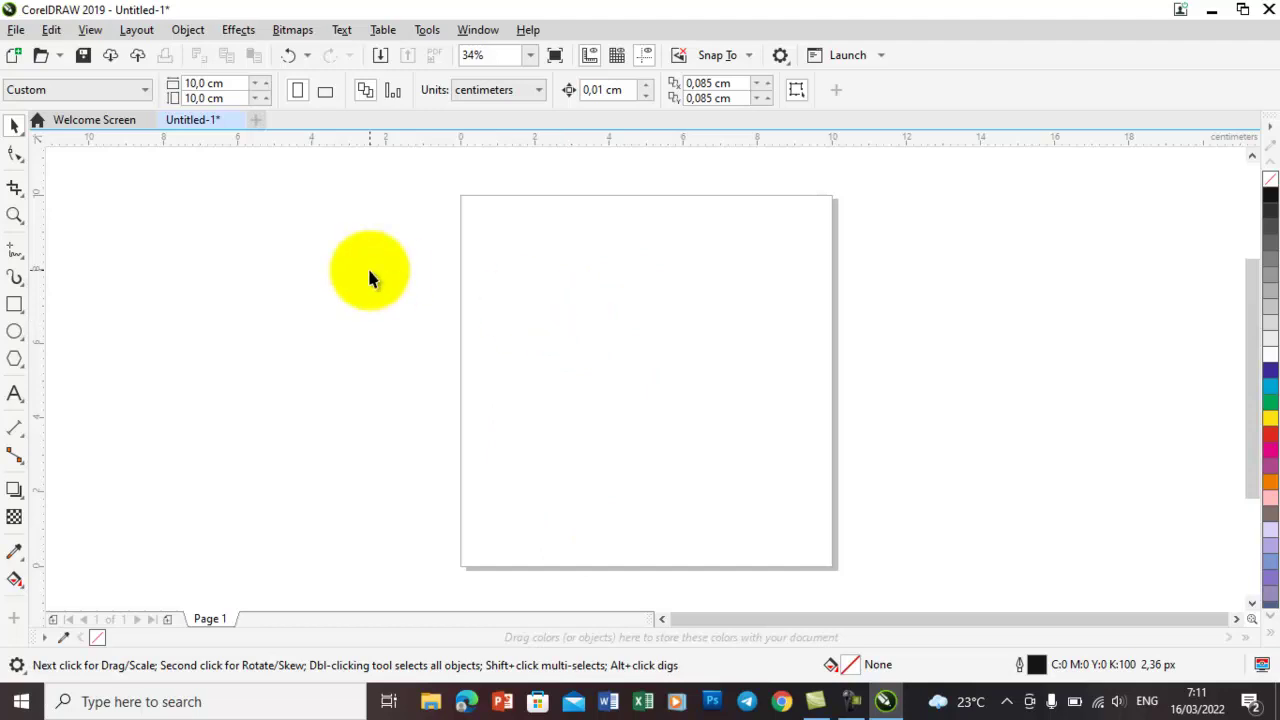
pyautogui.click(14, 305)
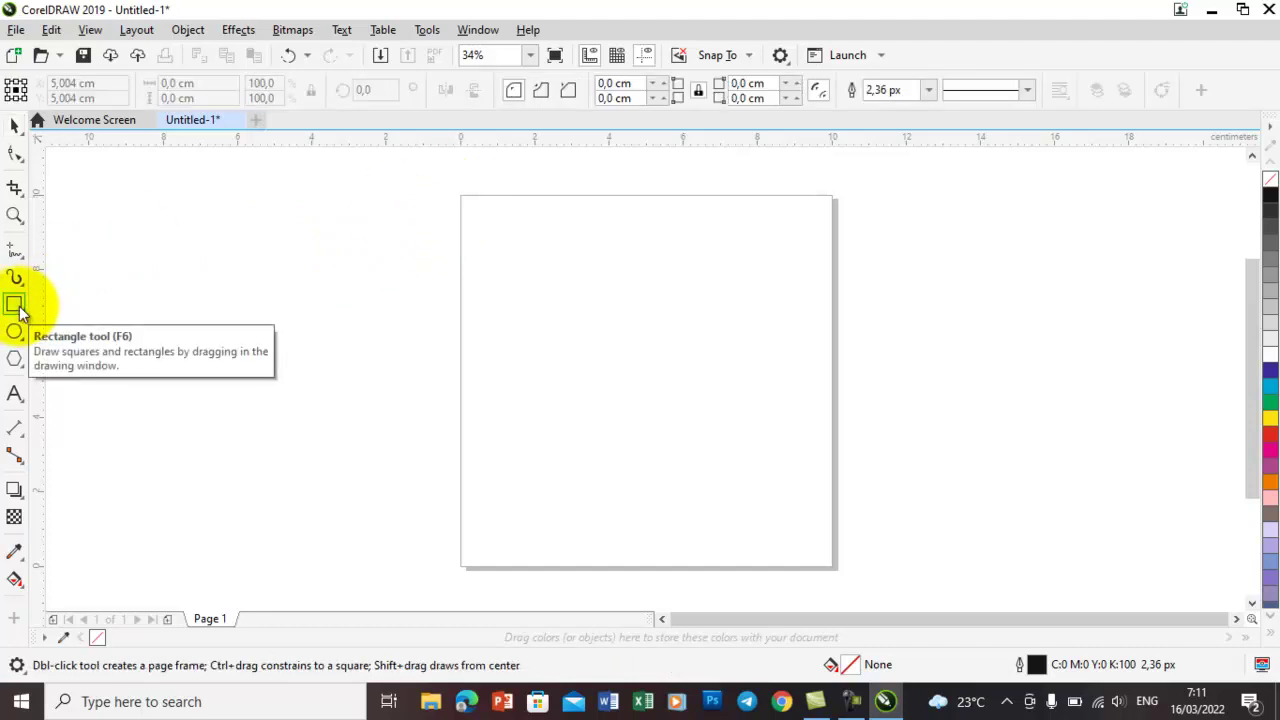
pyautogui.moveTo(461, 196); pyautogui.dragTo(835, 568)
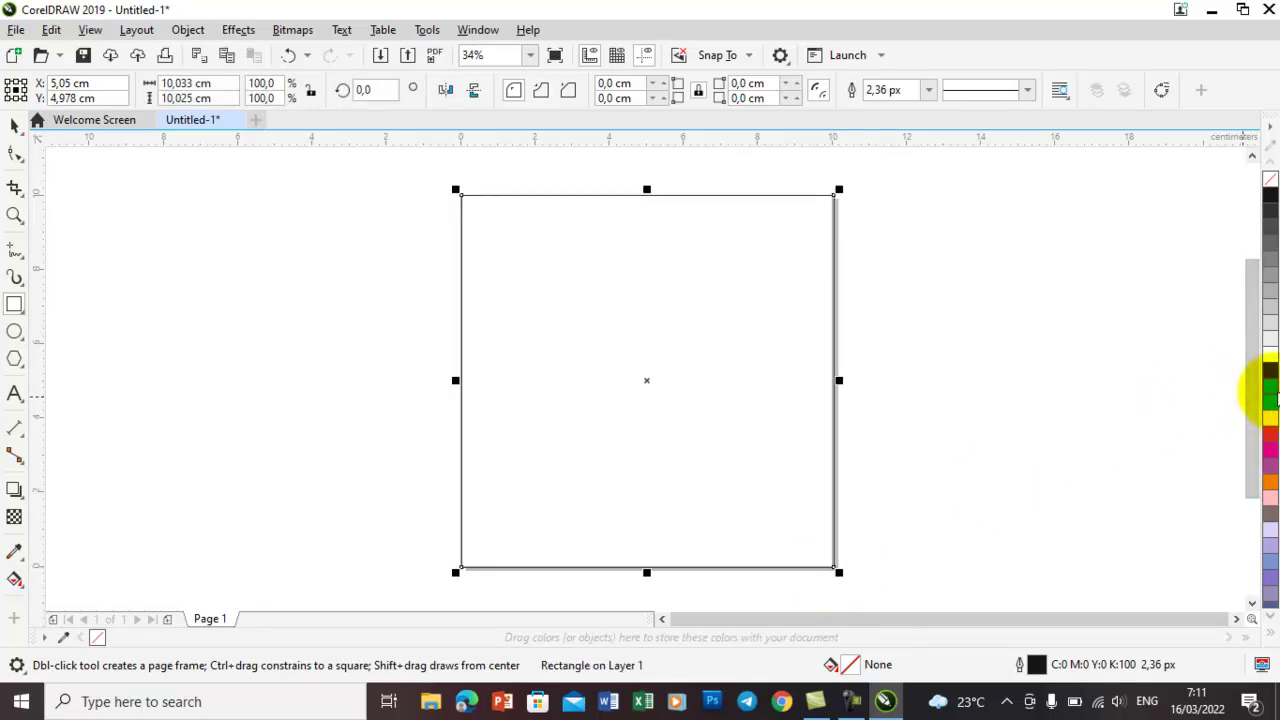
pyautogui.click(1272, 403)
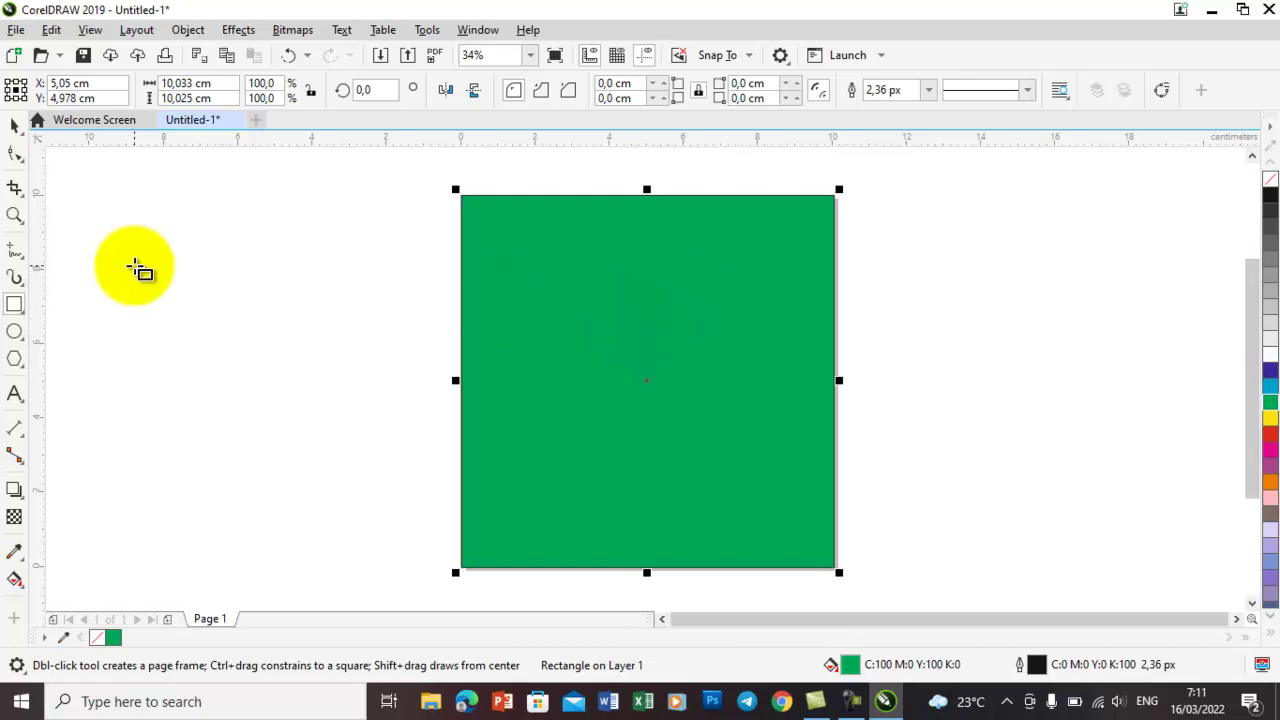
# Draw a circle on the empty area left of the page and set its width and height to 6 cm.
pyautogui.click(15, 333)
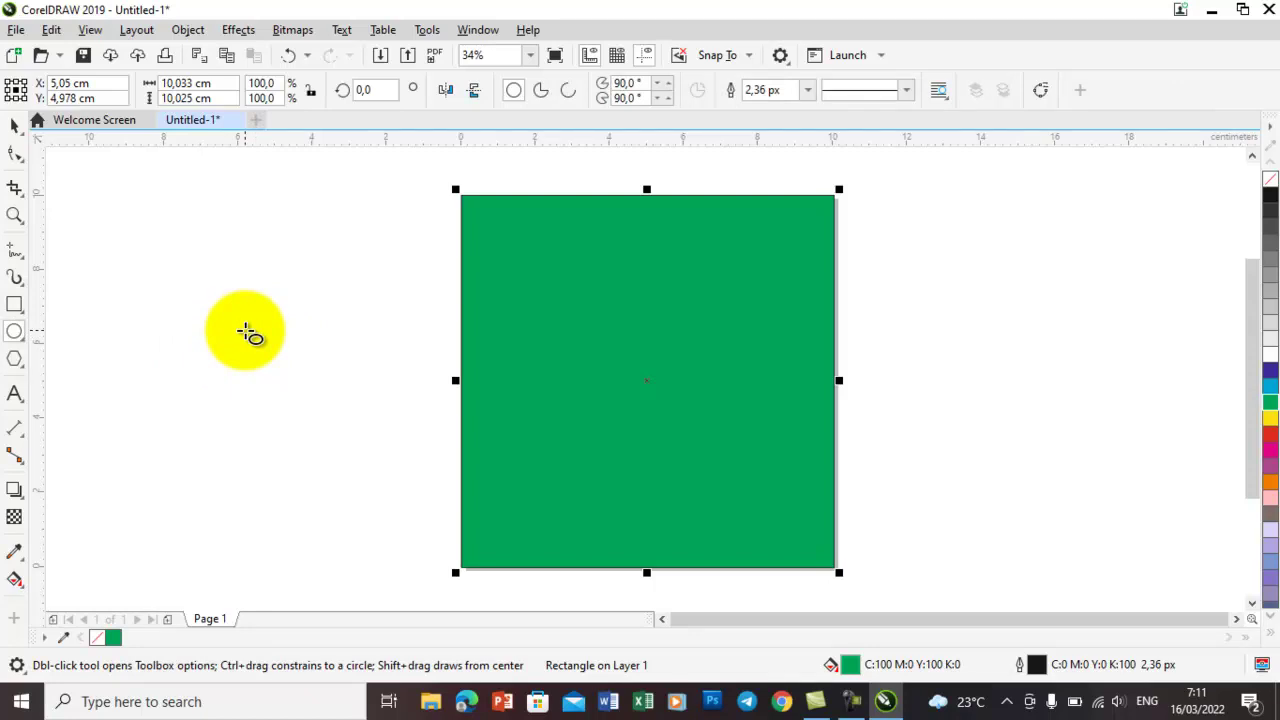
pyautogui.moveTo(245, 333); pyautogui.dragTo(343, 433)
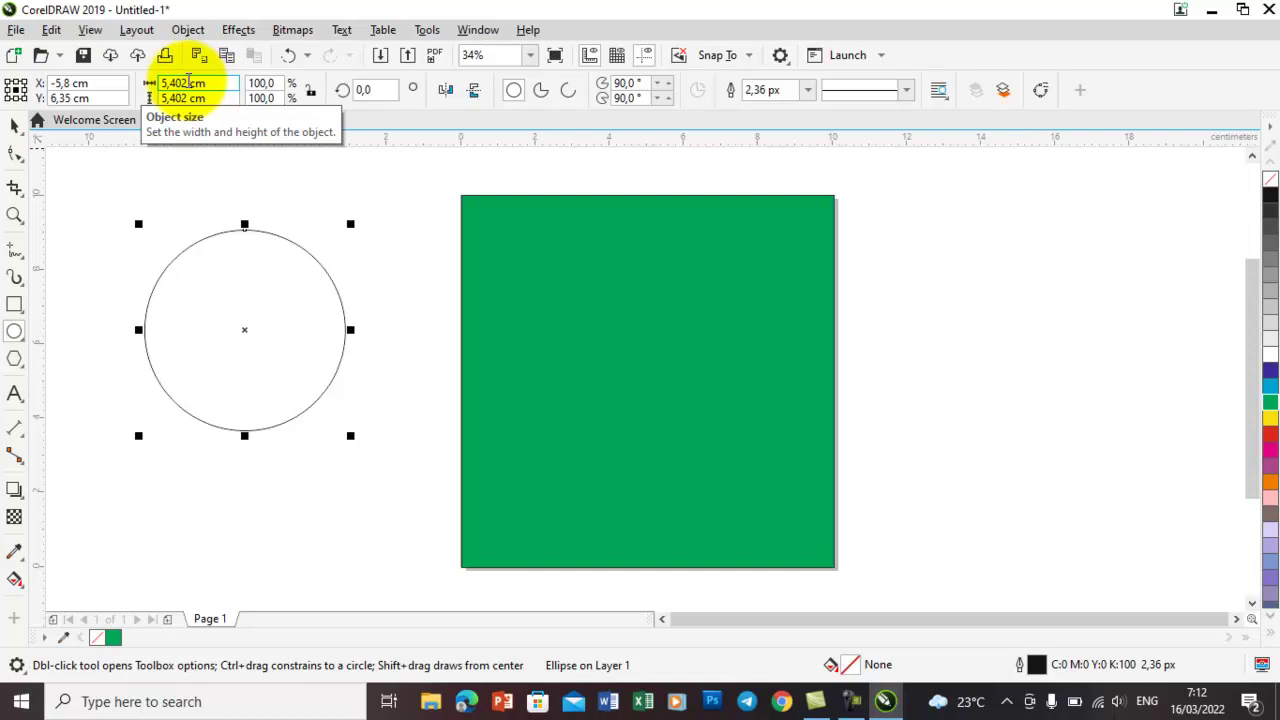
pyautogui.doubleClick(162, 83)
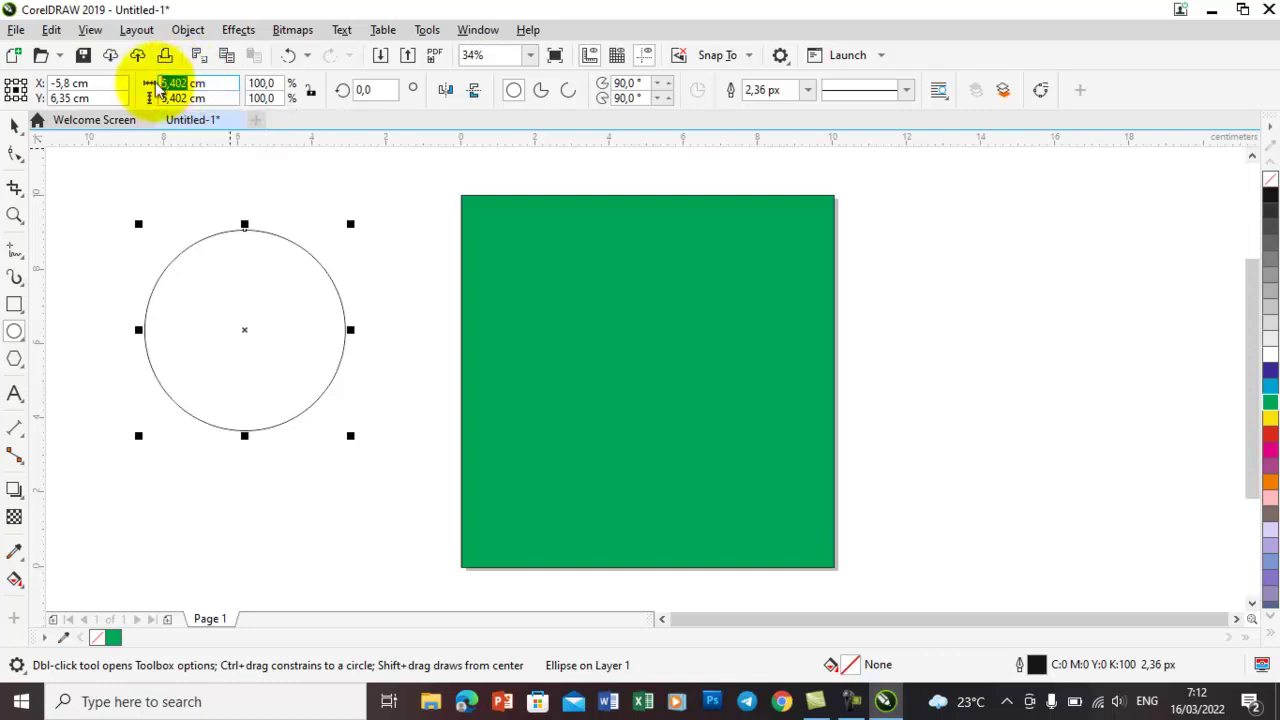
pyautogui.write('6')
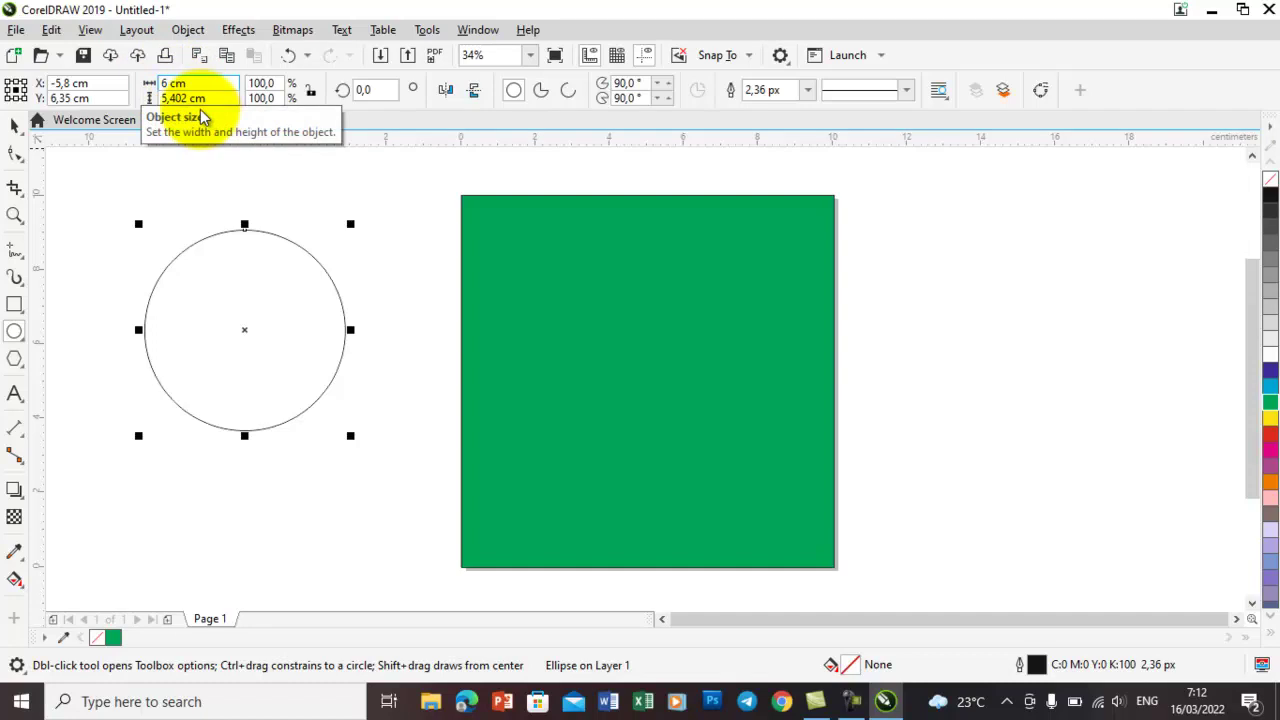
pyautogui.doubleClick(162, 98)
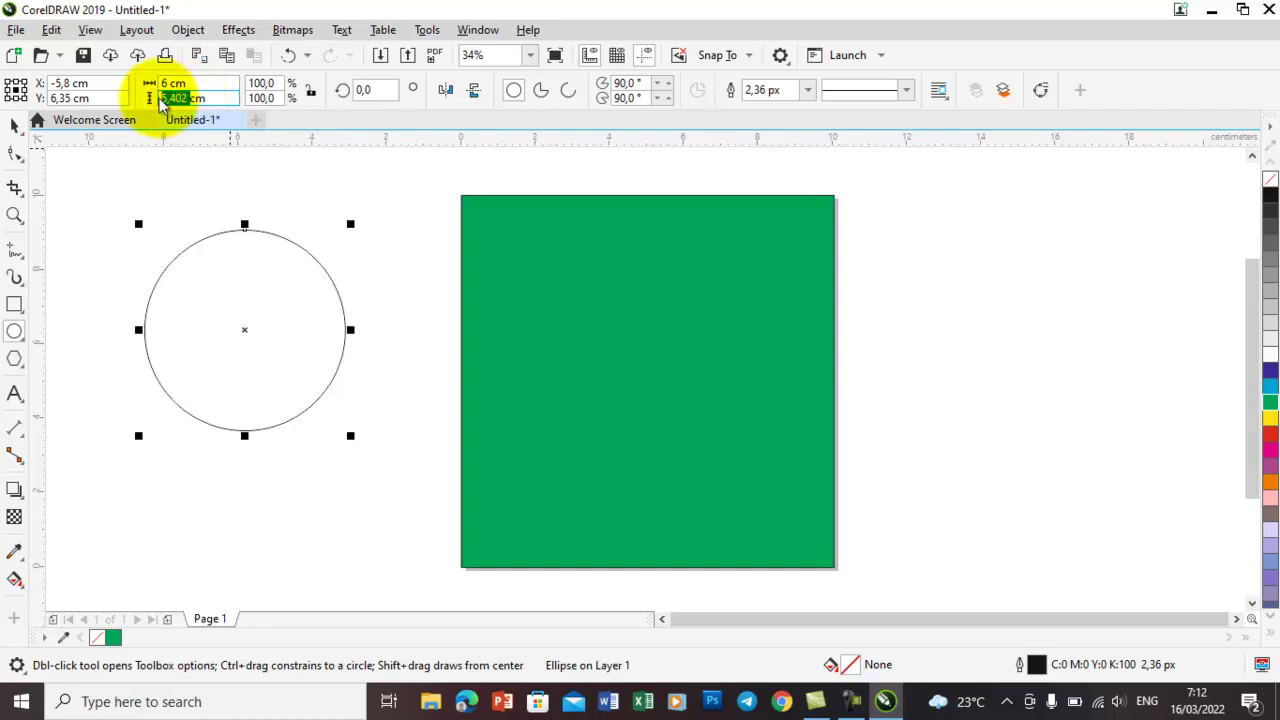
pyautogui.write('6')
pyautogui.press('Return')
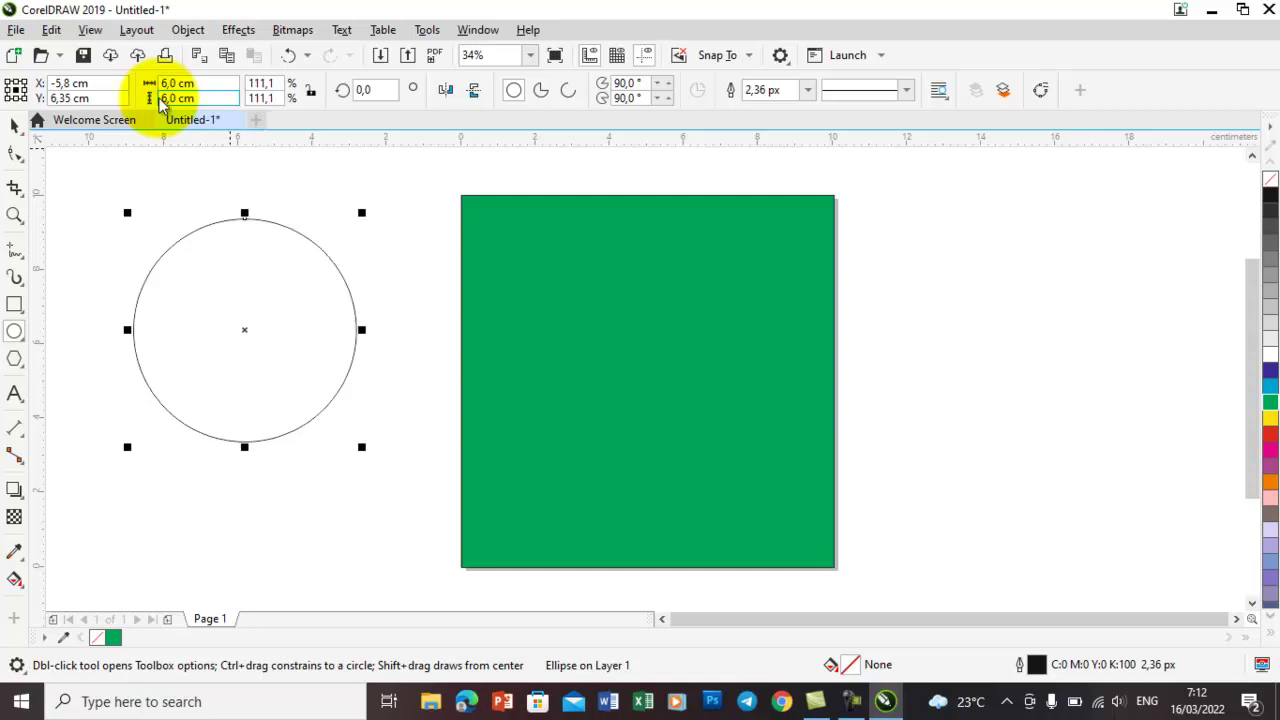
# Move the circle close to the vertical middle of the green square, then select both and align their centers horizontally.
pyautogui.click(16, 127)
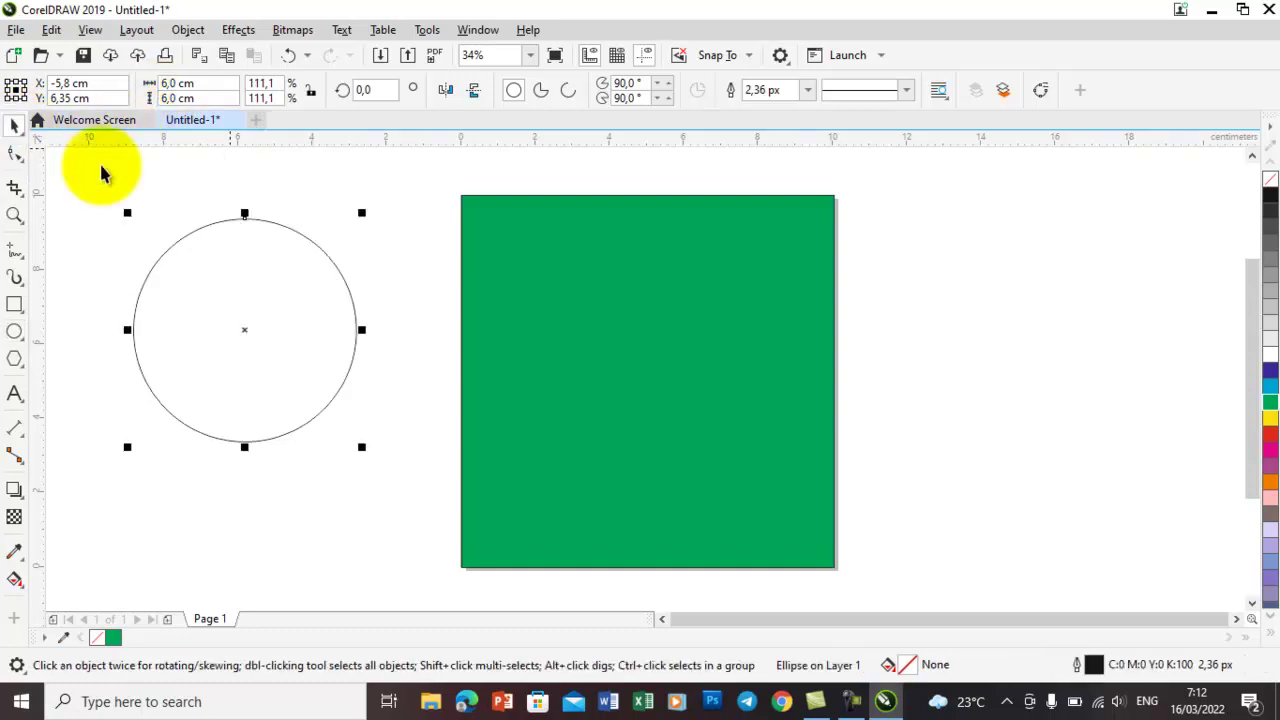
pyautogui.moveTo(295, 278); pyautogui.dragTo(358, 324)
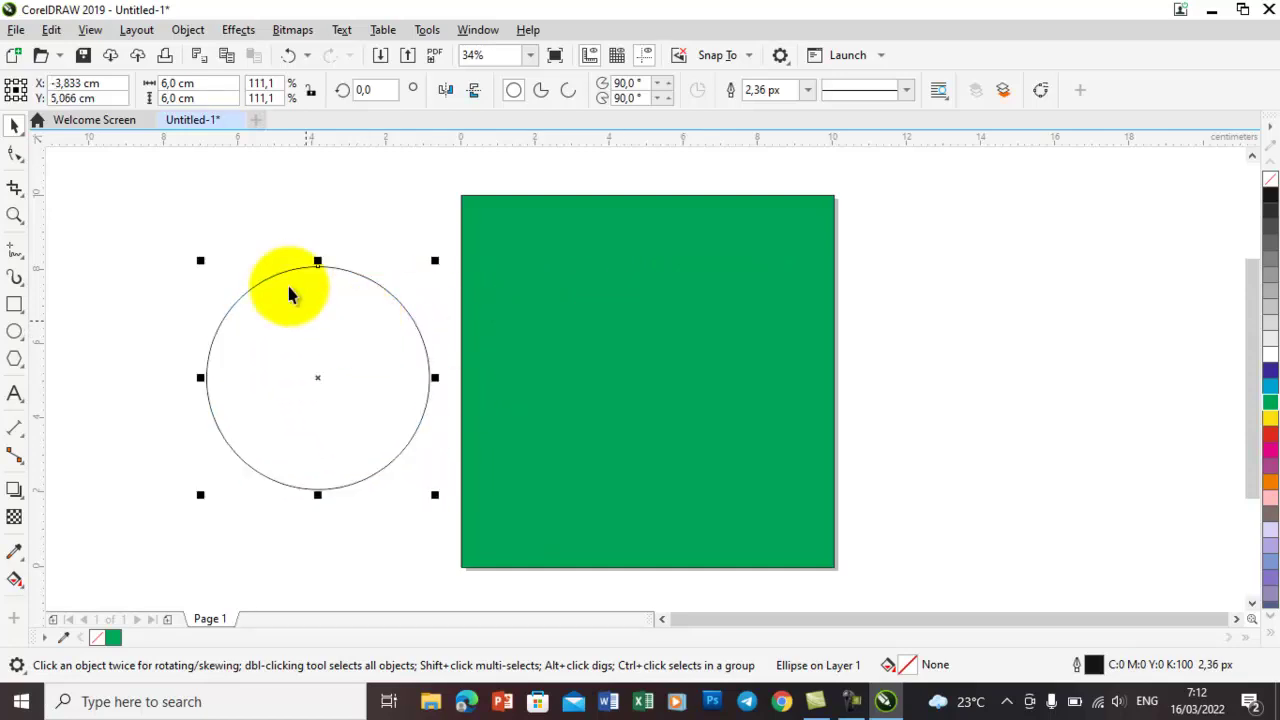
pyautogui.moveTo(124, 170)
pyautogui.mouseDown()
pyautogui.moveTo(481, 236)
pyautogui.moveTo(903, 466)
pyautogui.moveTo(937, 600)
pyautogui.moveTo(937, 588)
pyautogui.mouseUp()
pyautogui.moveTo(936, 580); pyautogui.dragTo(936, 580)
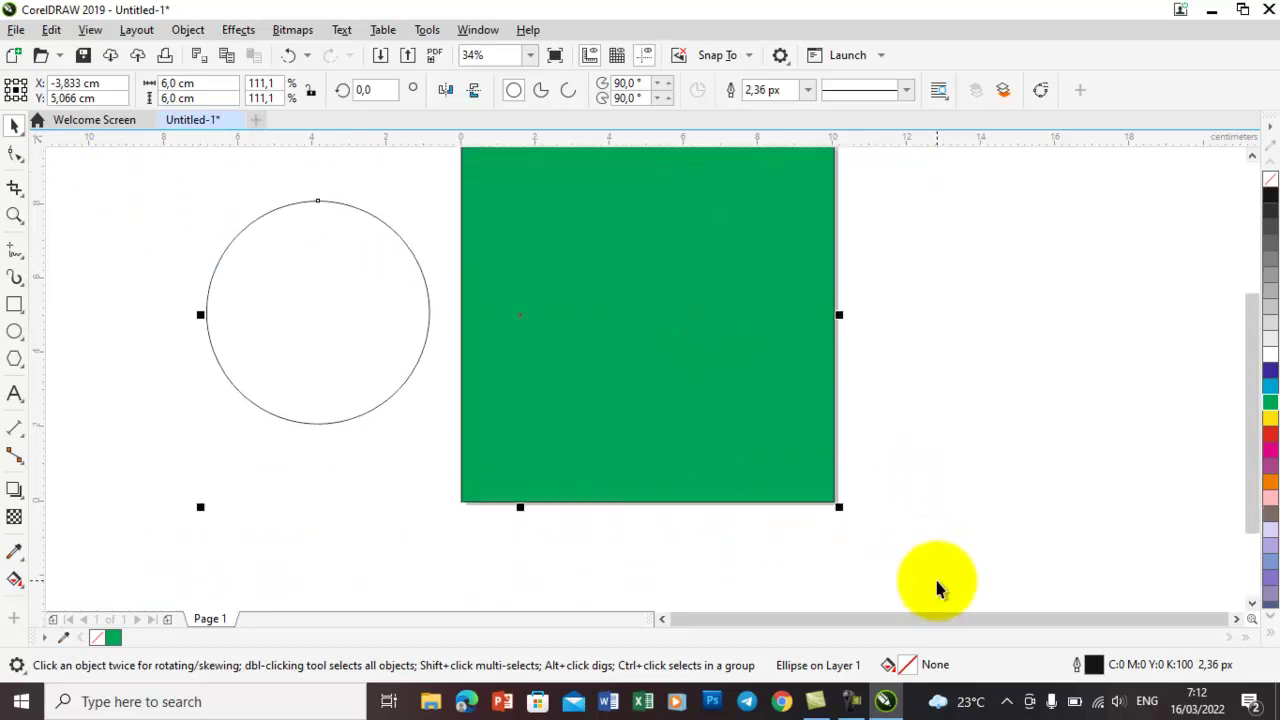
pyautogui.press('c')
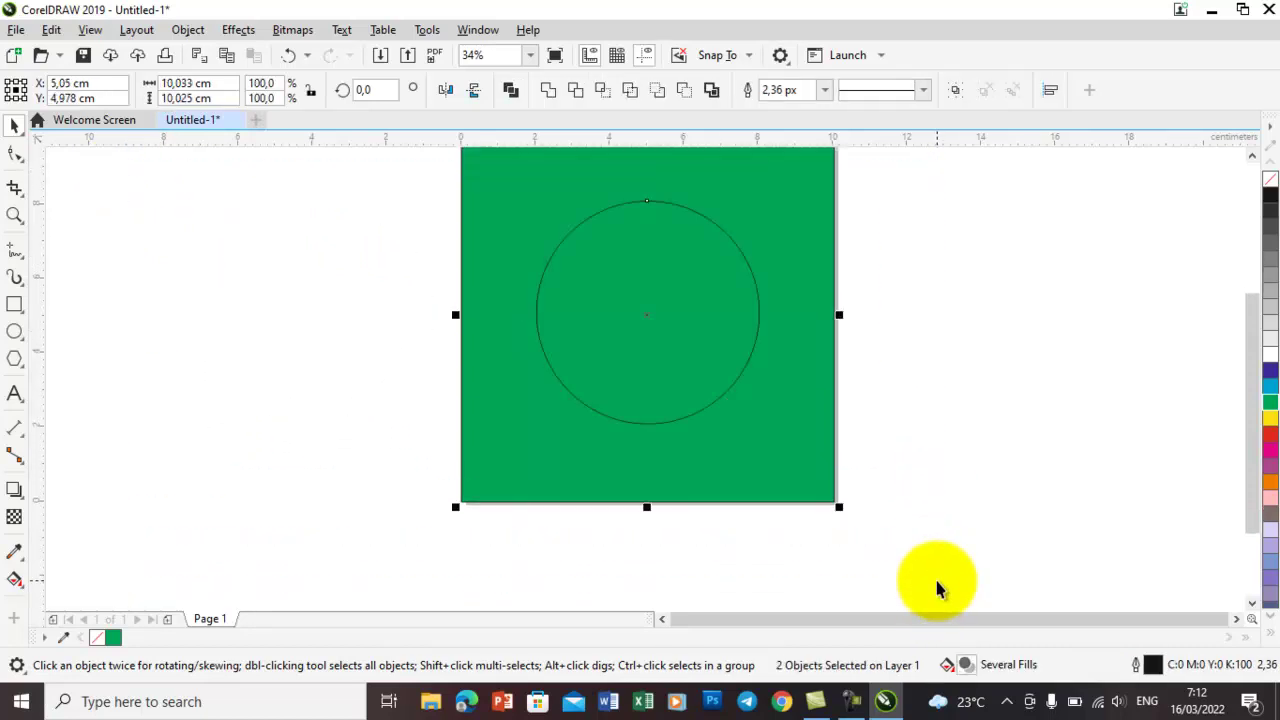
pyautogui.scroll(2, 1258, 425)
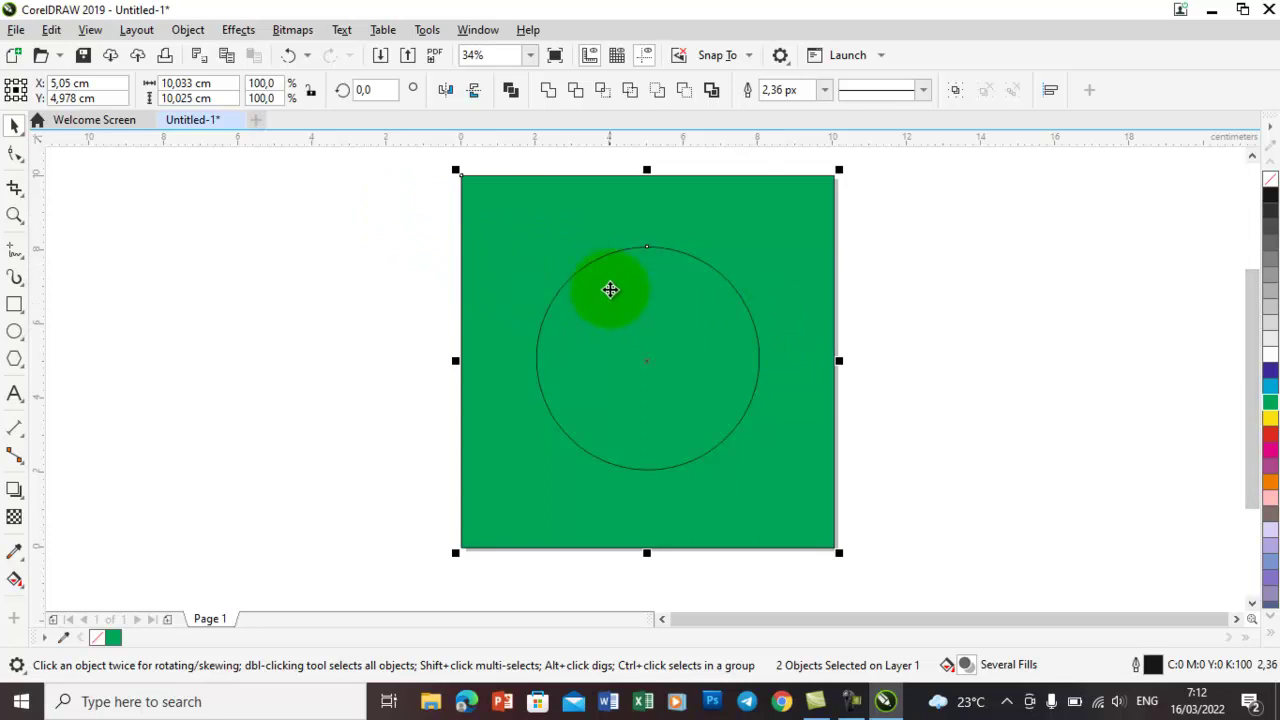
pyautogui.click(418, 232)
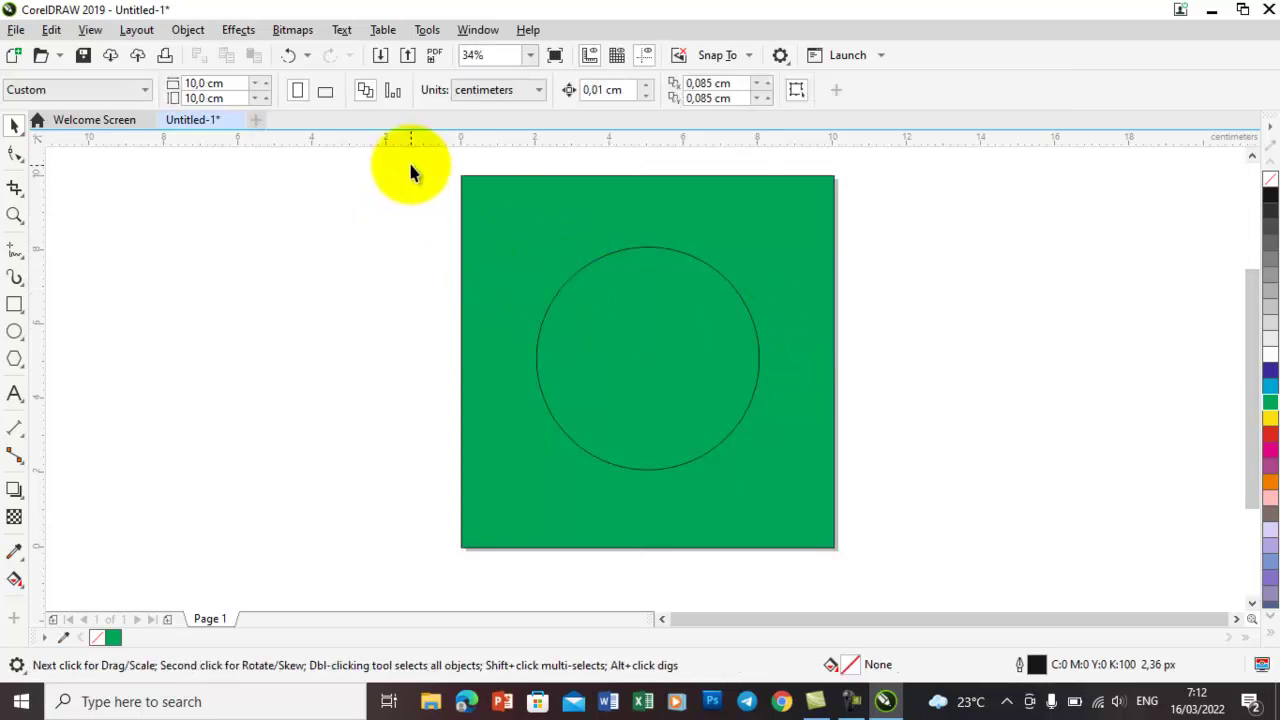
# Select the green square together with the circle and cut the circle's area out of the square with Simplify.
pyautogui.click(479, 199)
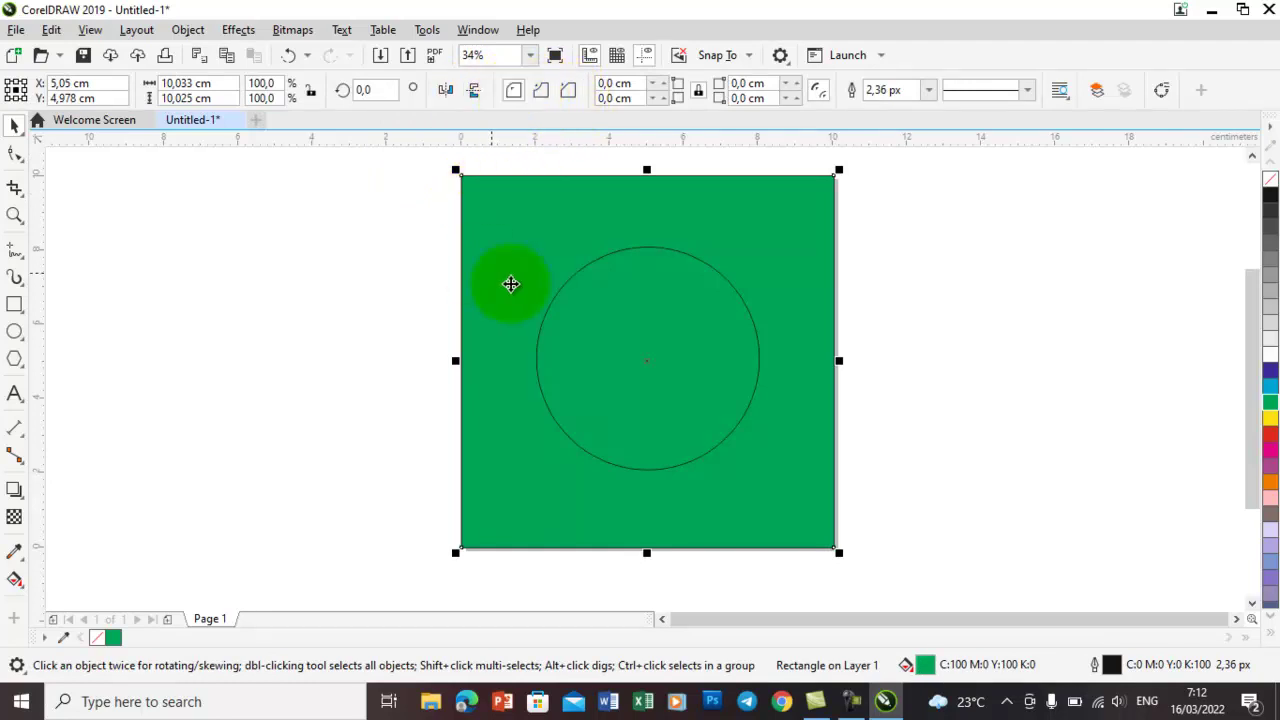
pyautogui.click(596, 345)
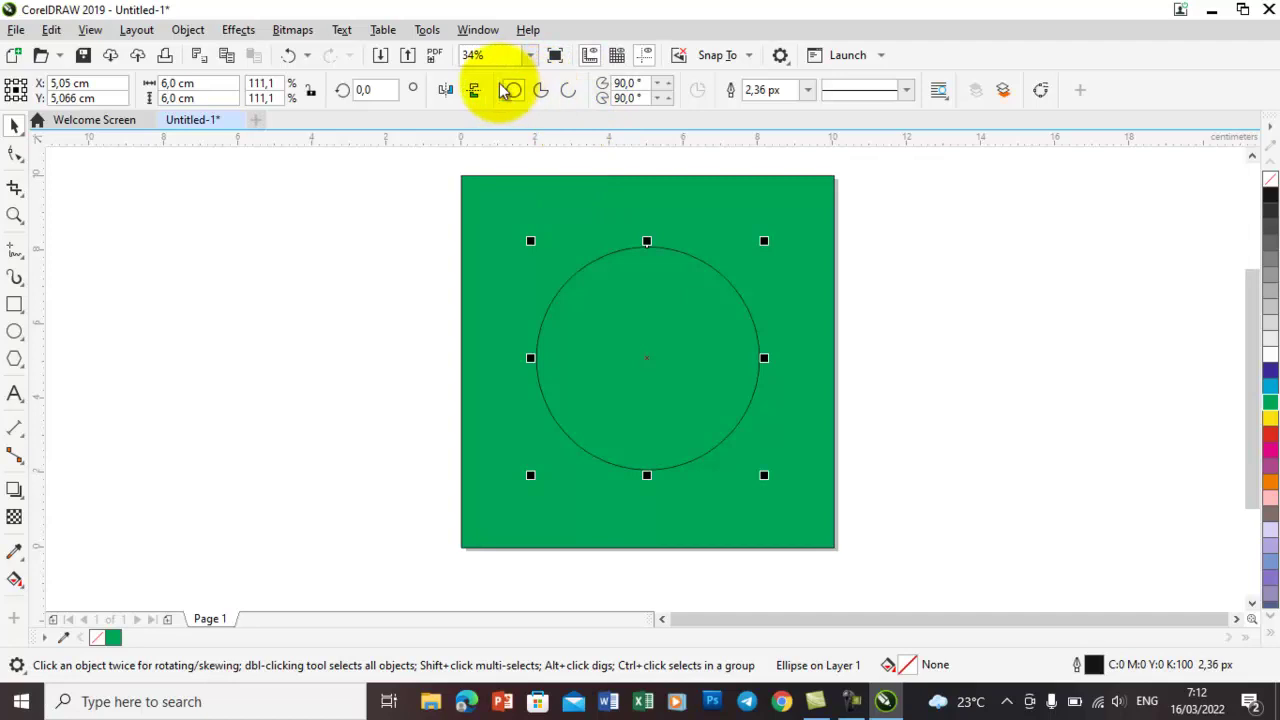
pyautogui.click(430, 156)
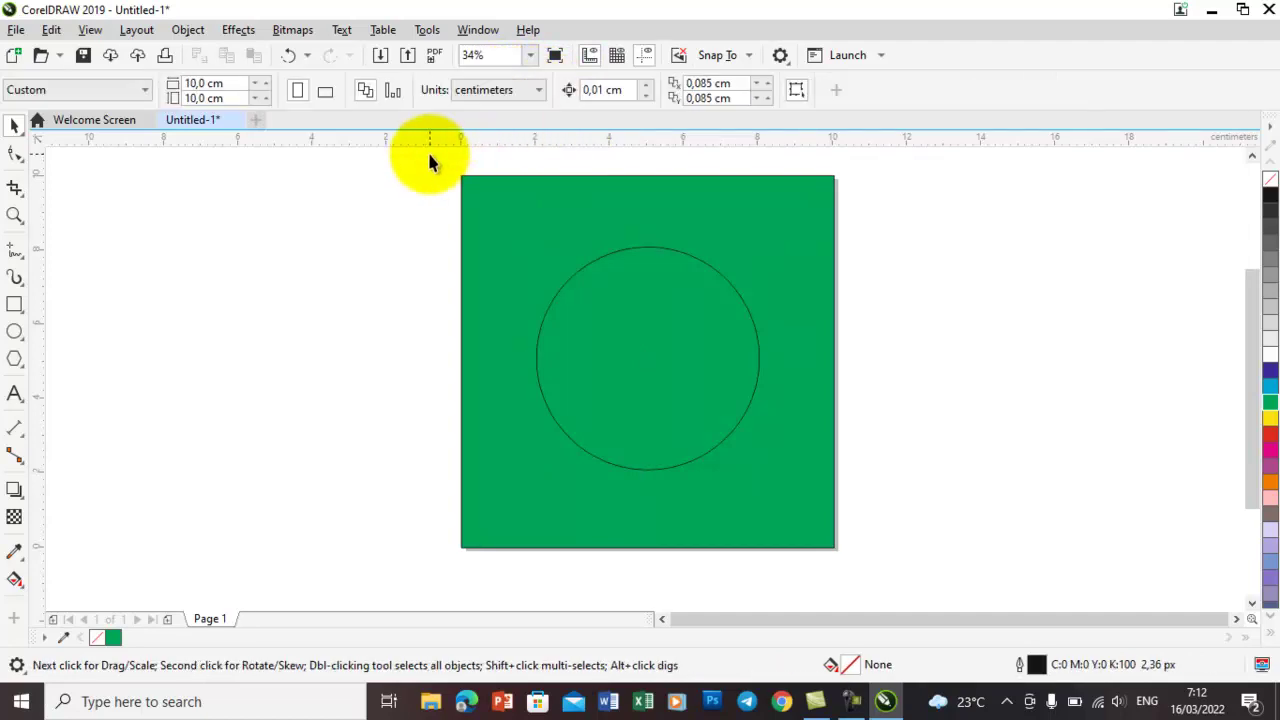
pyautogui.moveTo(430, 156); pyautogui.dragTo(897, 569)
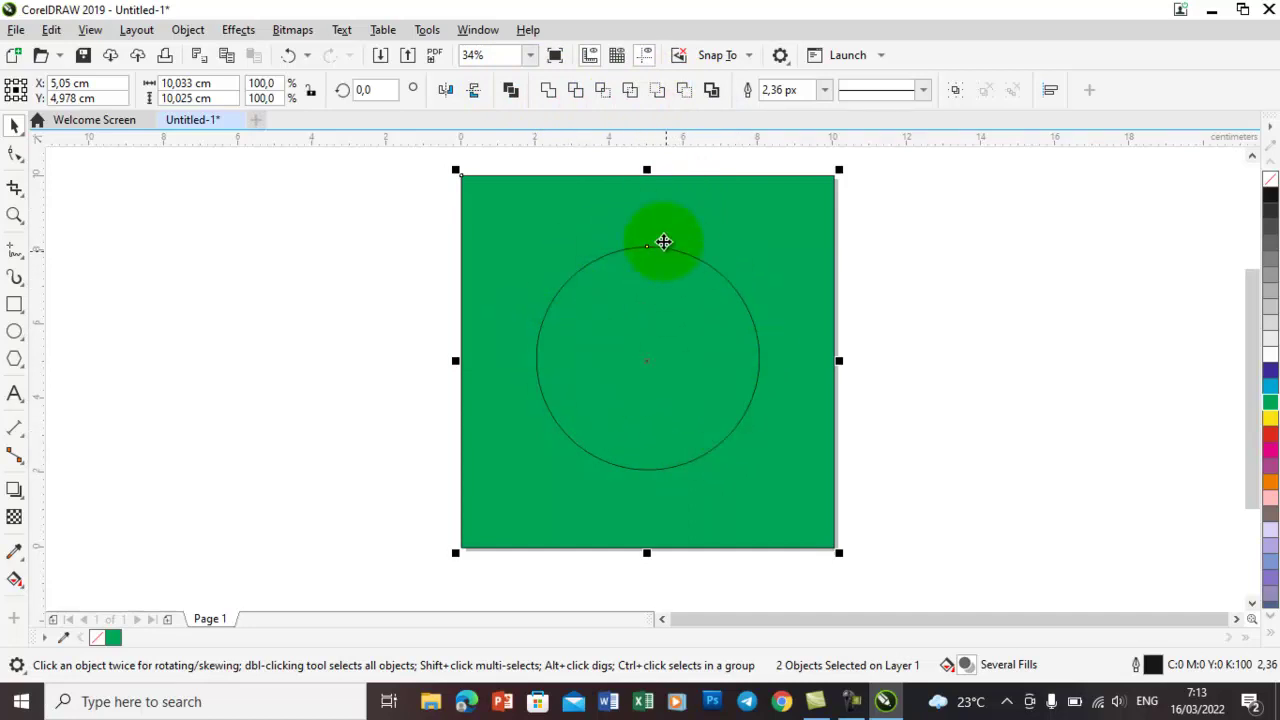
pyautogui.click(630, 90)
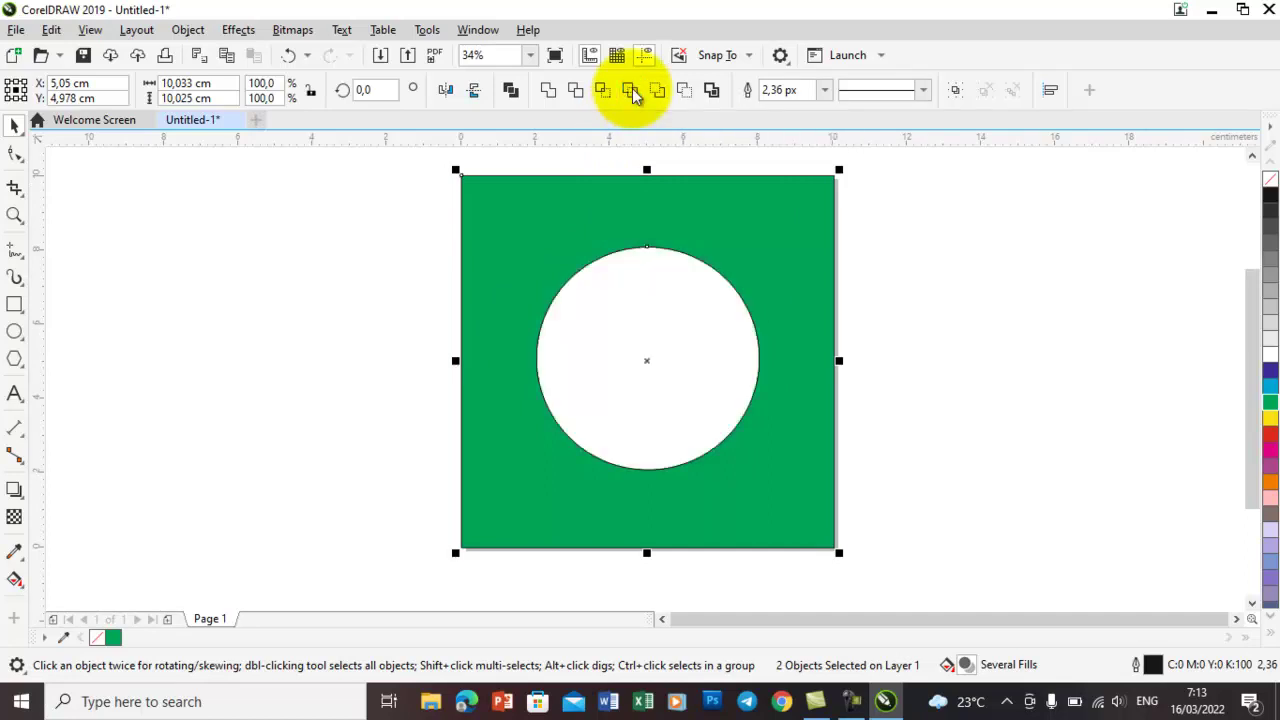
# Move the separate 6 cm circle out of the cut-out to the empty area right of the page.
pyautogui.click(330, 233)
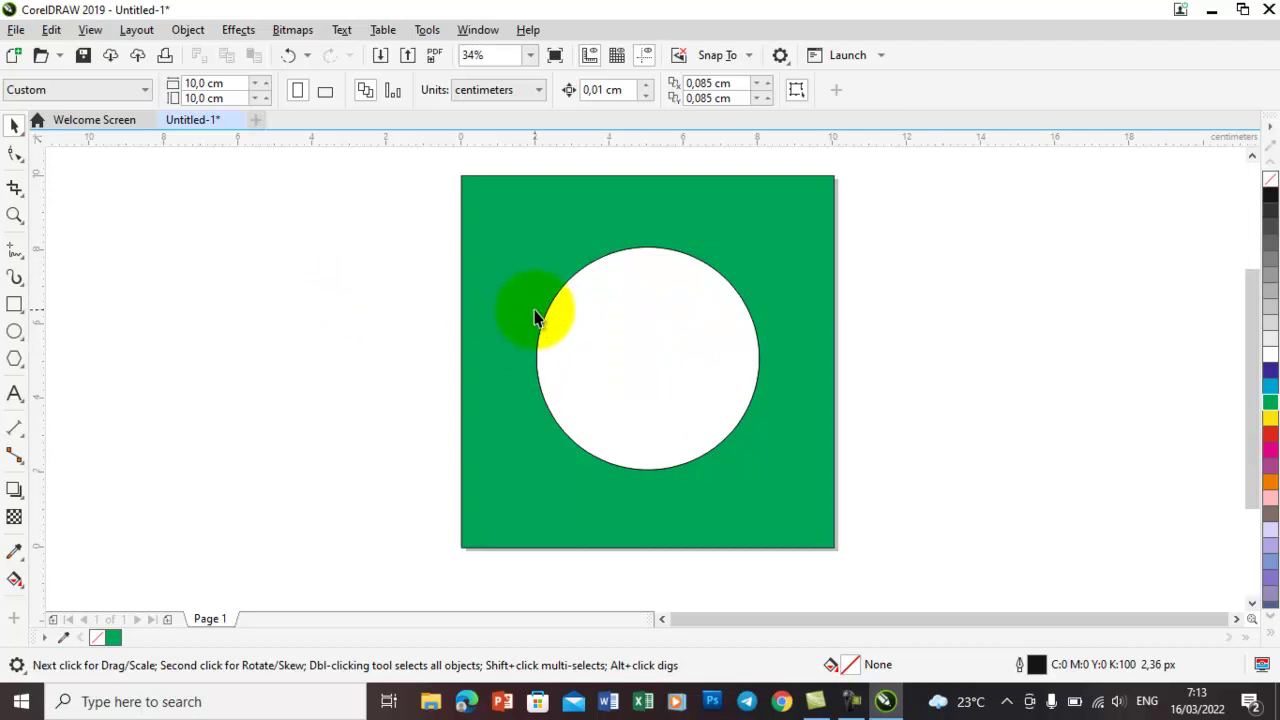
pyautogui.click(586, 286)
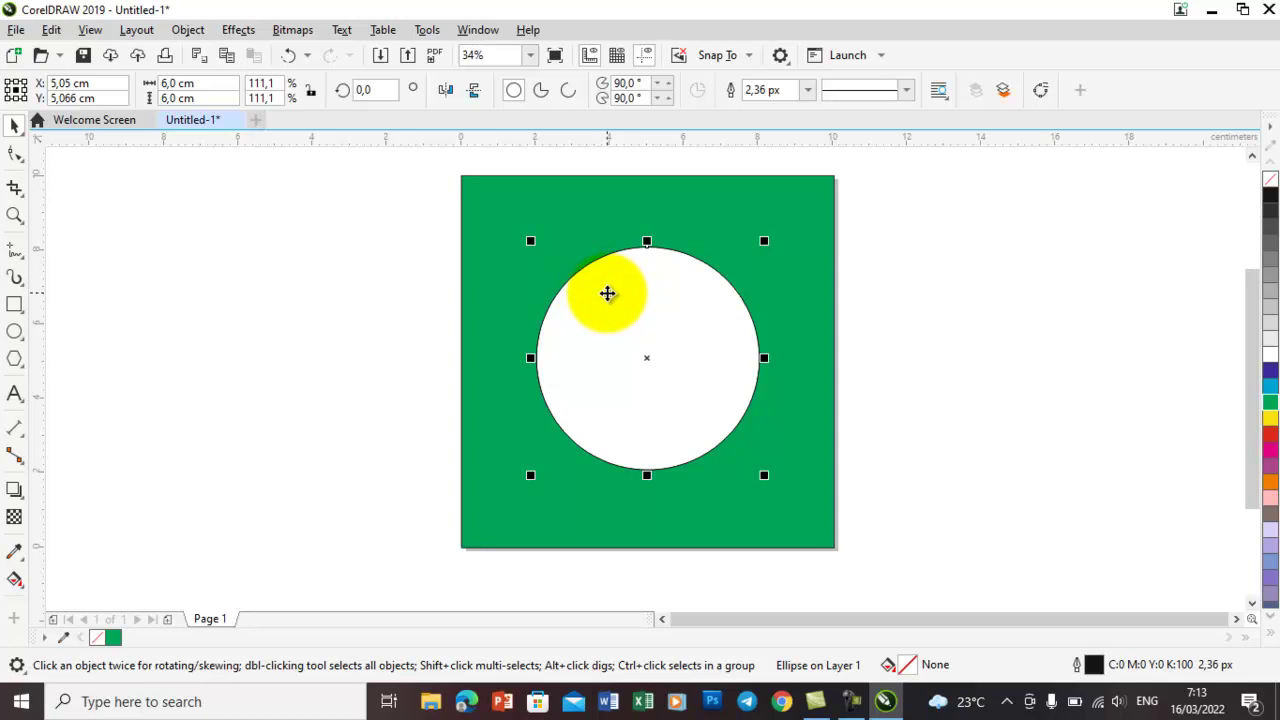
pyautogui.moveTo(607, 293); pyautogui.dragTo(974, 294)
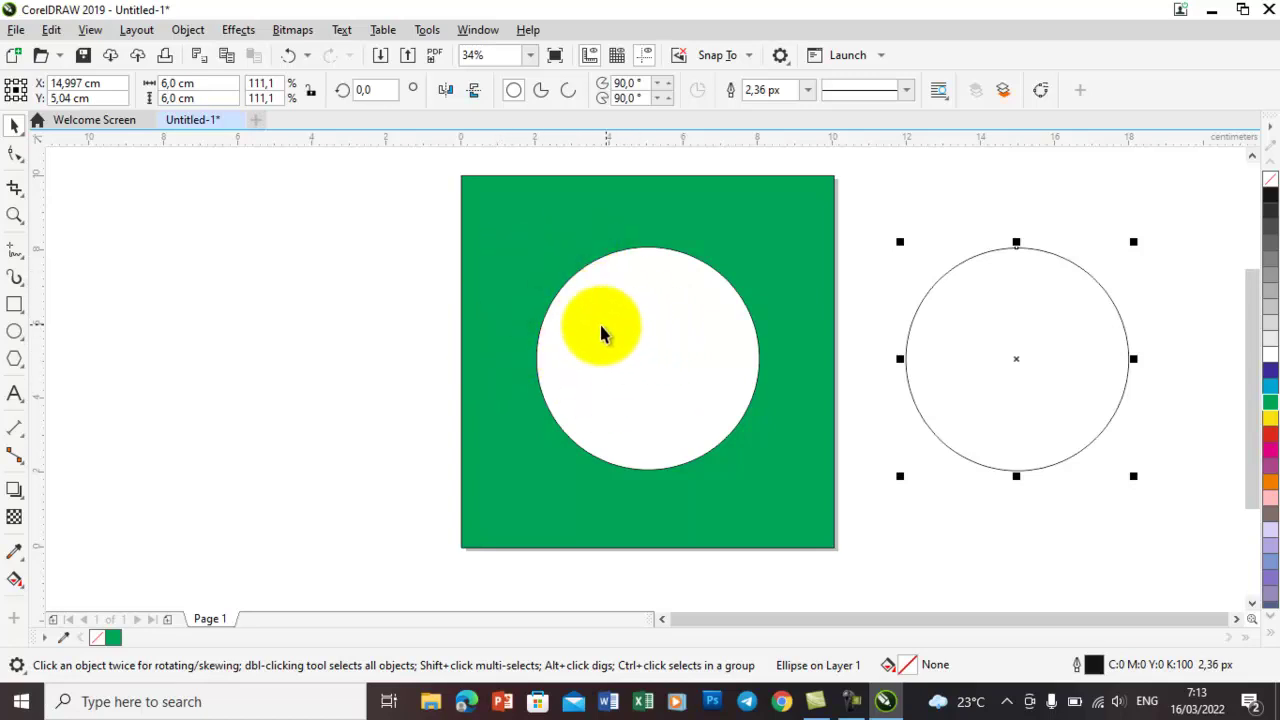
# Move the cut green square off the page to check its circular hole, and return it to cover the page.
pyautogui.click(522, 263)
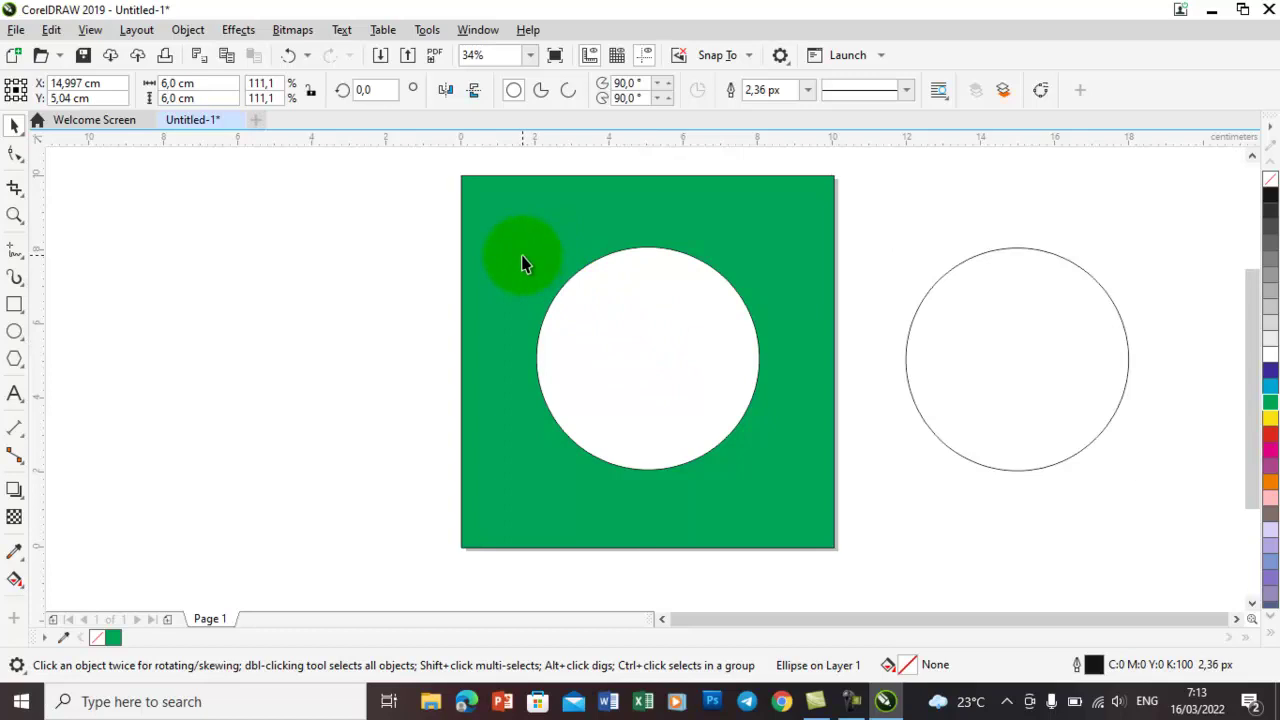
pyautogui.moveTo(522, 263); pyautogui.dragTo(377, 251)
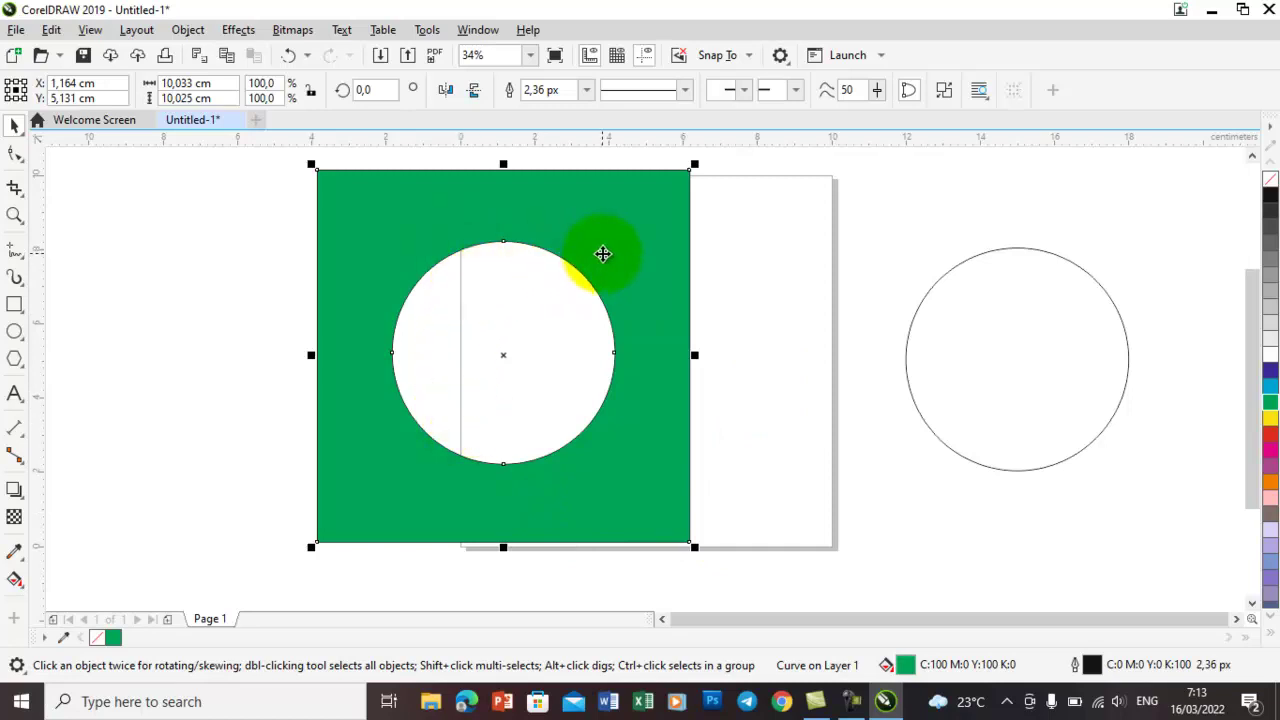
pyautogui.moveTo(620, 238); pyautogui.dragTo(615, 387)
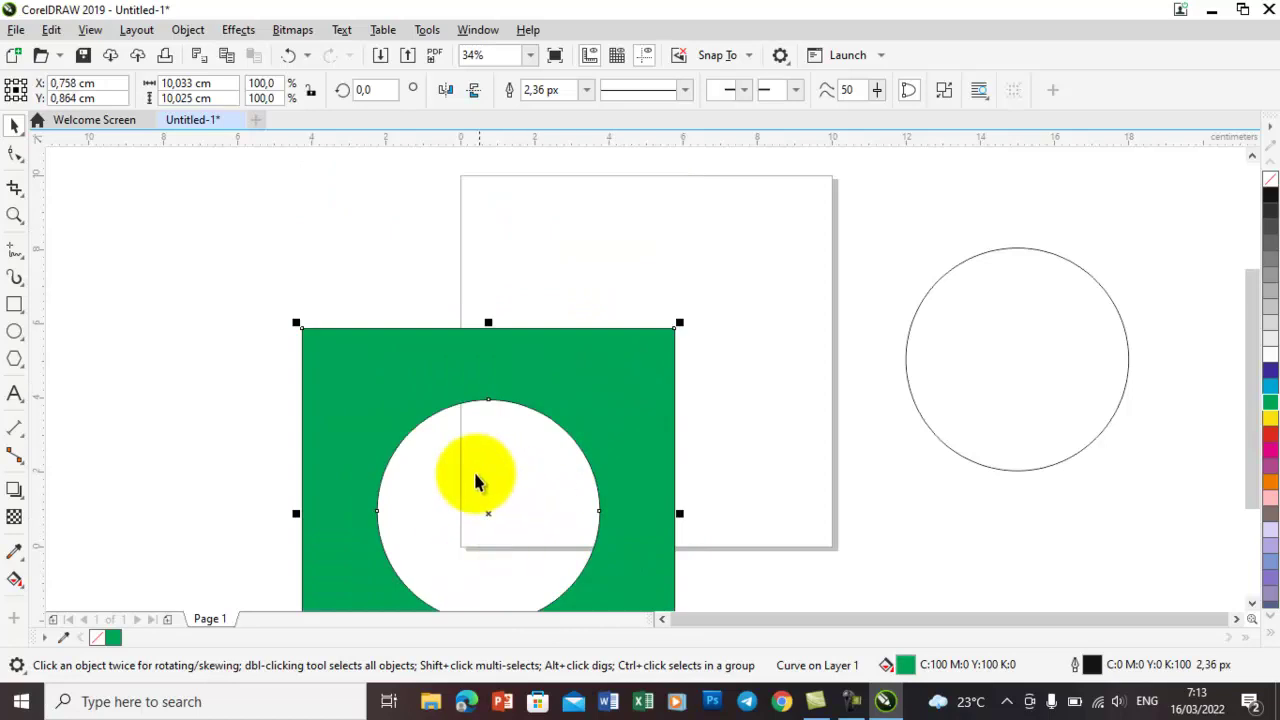
pyautogui.moveTo(629, 380); pyautogui.dragTo(788, 226)
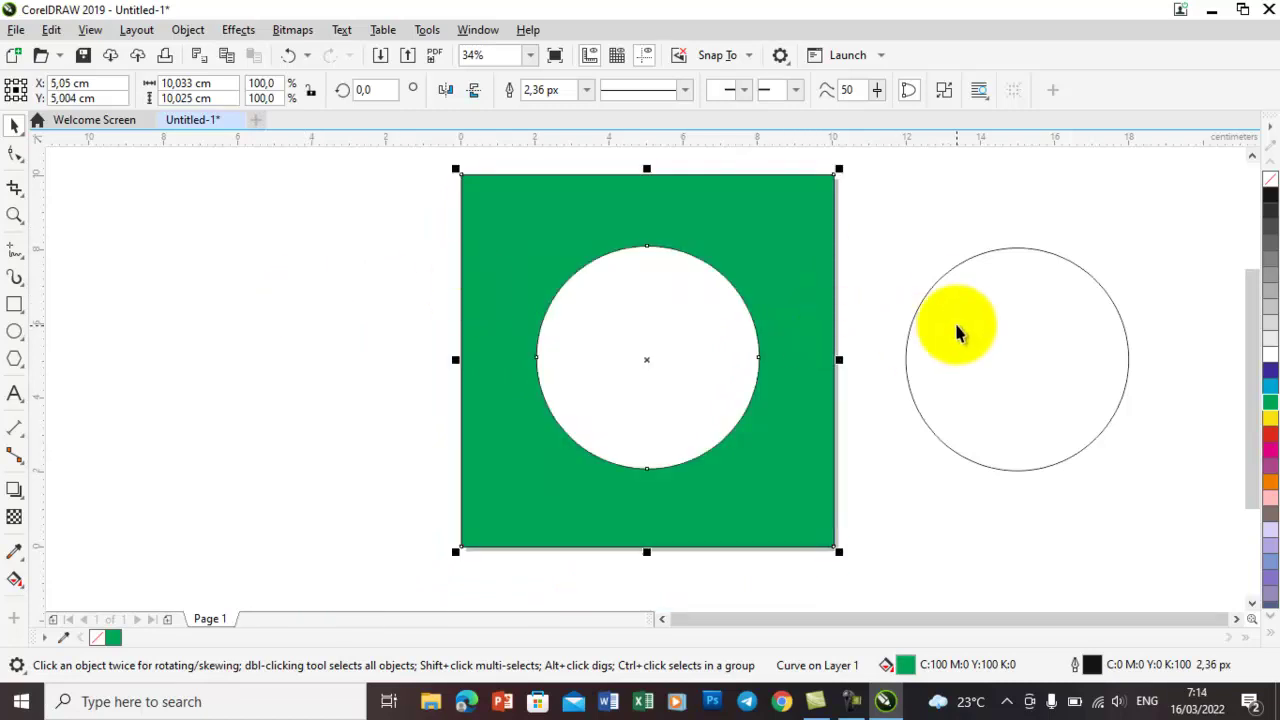
# Duplicate the 6 cm circle beside the page and offset the copy about 1 cm to the right of the original.
pyautogui.click(938, 289)
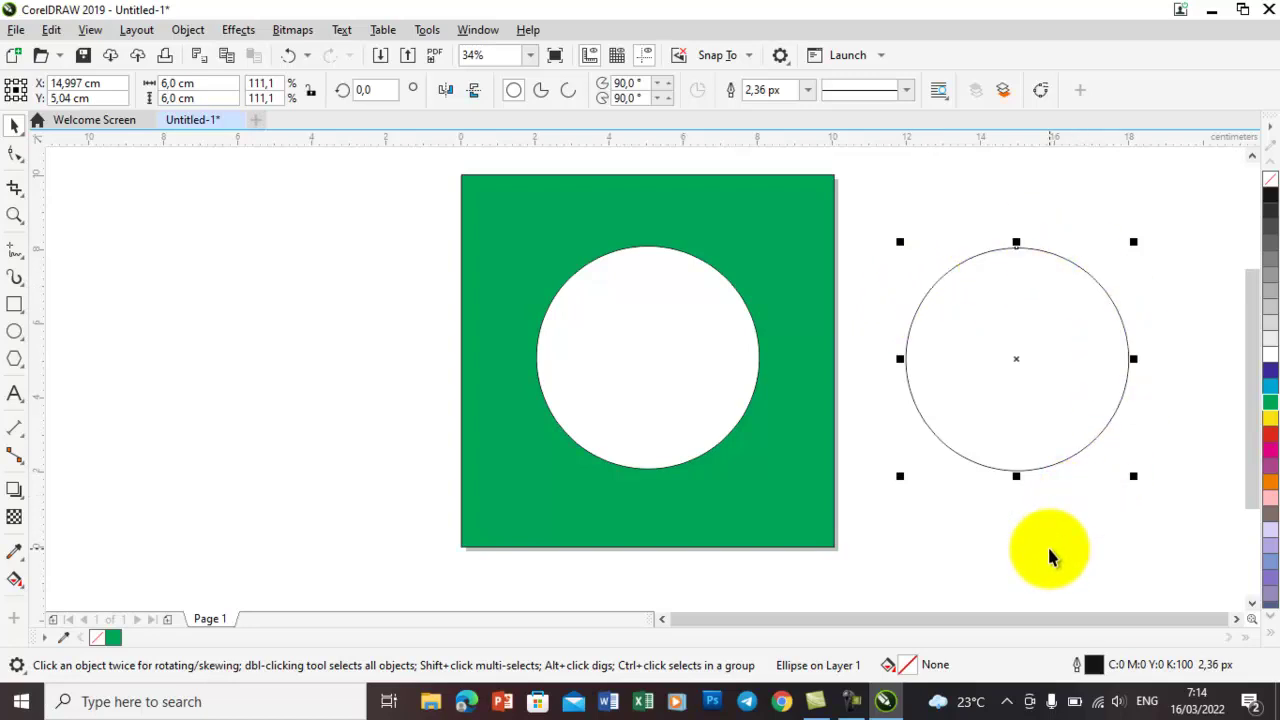
pyautogui.hotkey('ctrl', 'd')
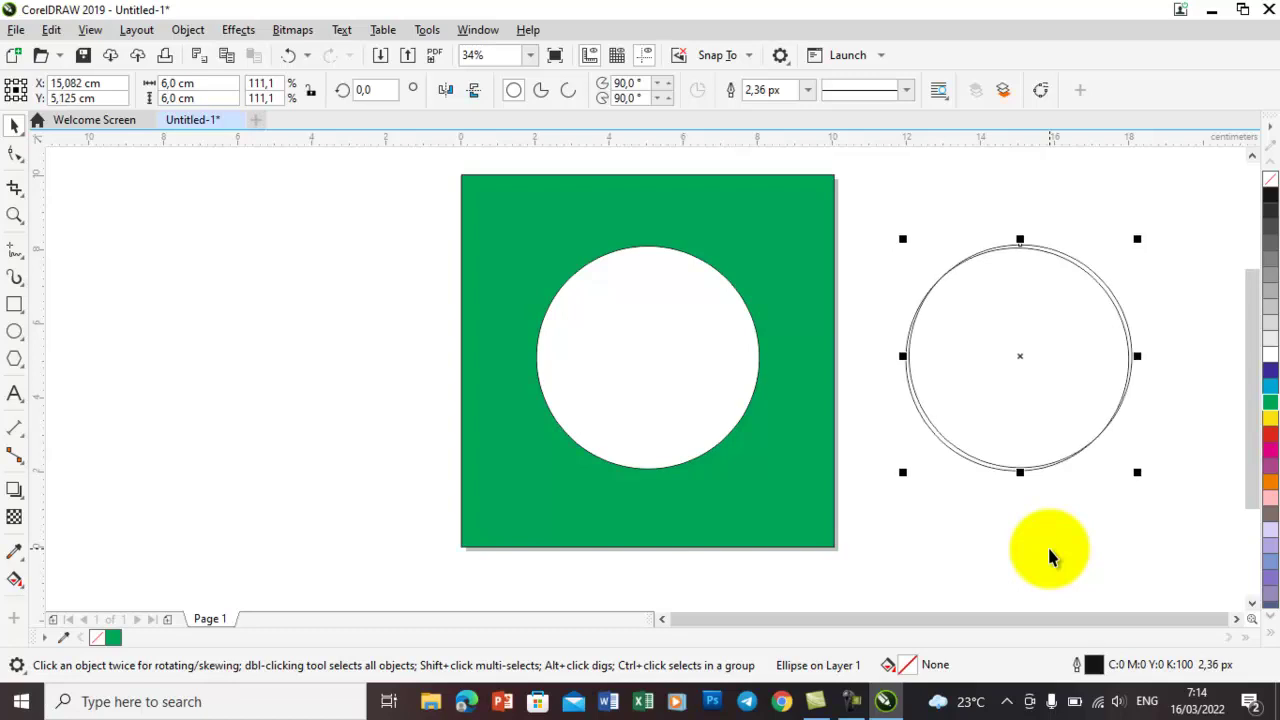
pyautogui.moveTo(1053, 352); pyautogui.dragTo(1087, 348)
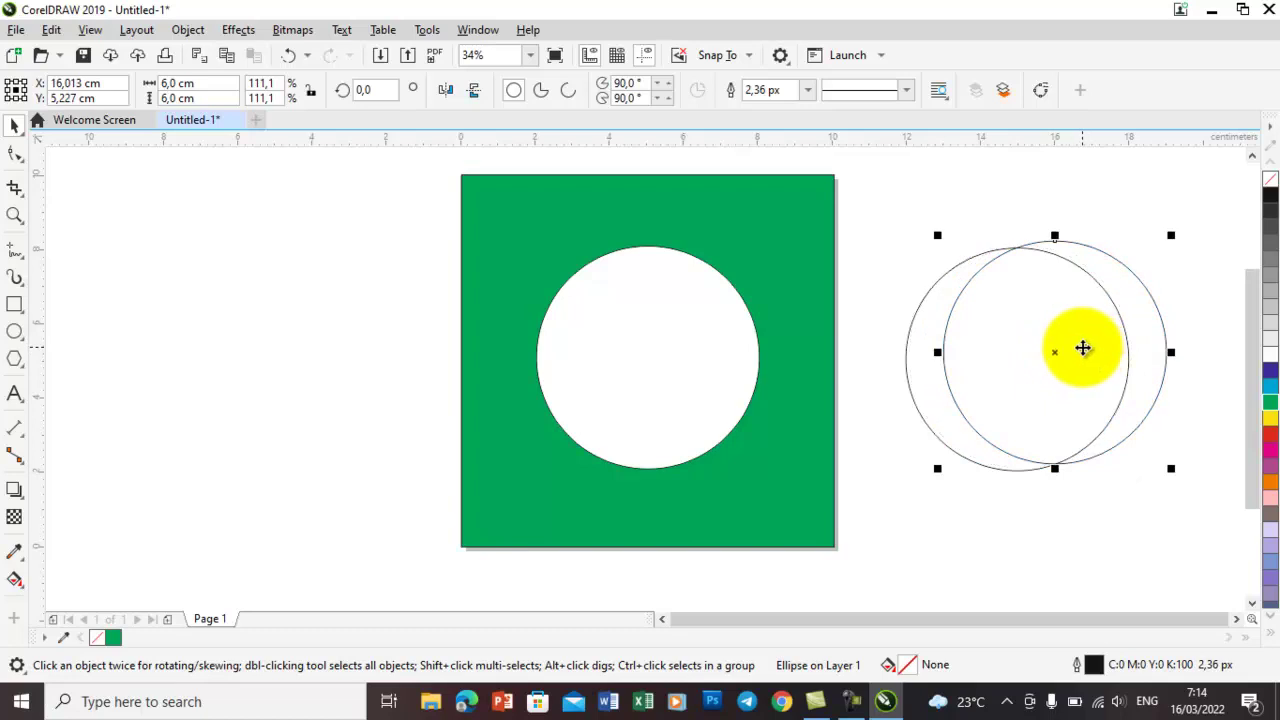
# Select both overlapping circles, subtract the front one from the back one to form a crescent, and fill it yellow.
pyautogui.click(899, 189)
pyautogui.moveTo(876, 197); pyautogui.dragTo(1192, 528)
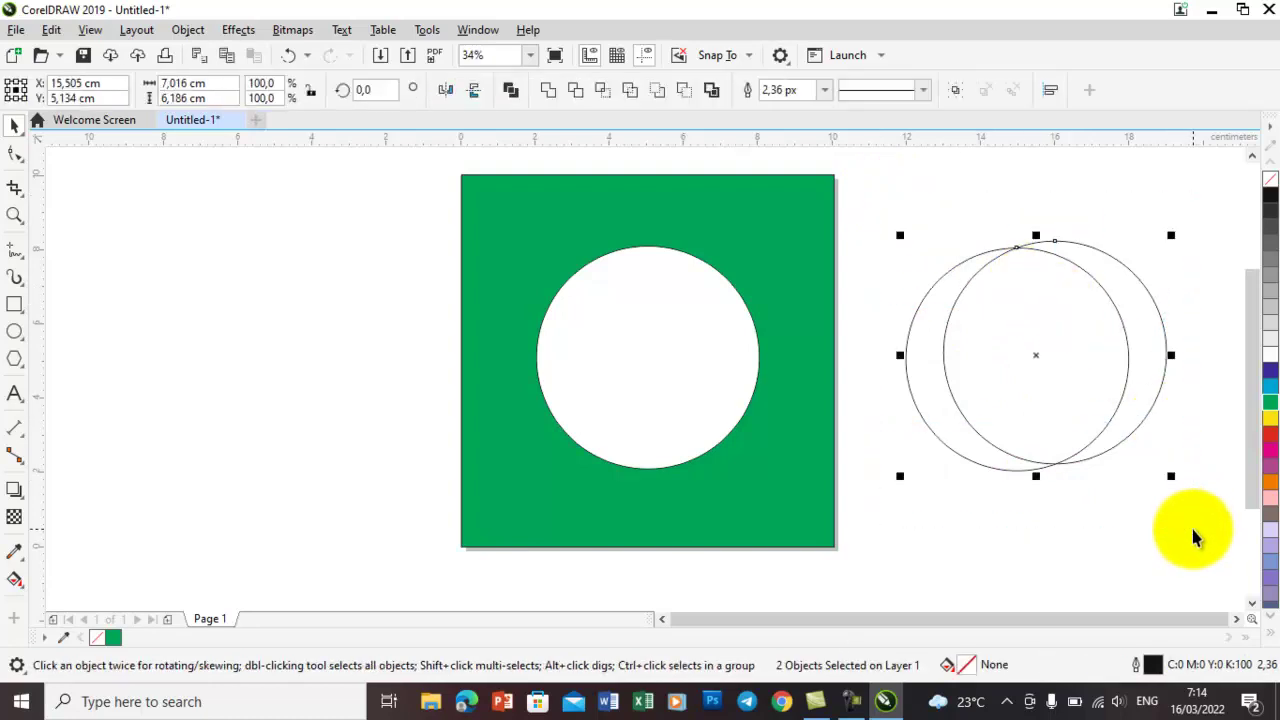
pyautogui.click(686, 94)
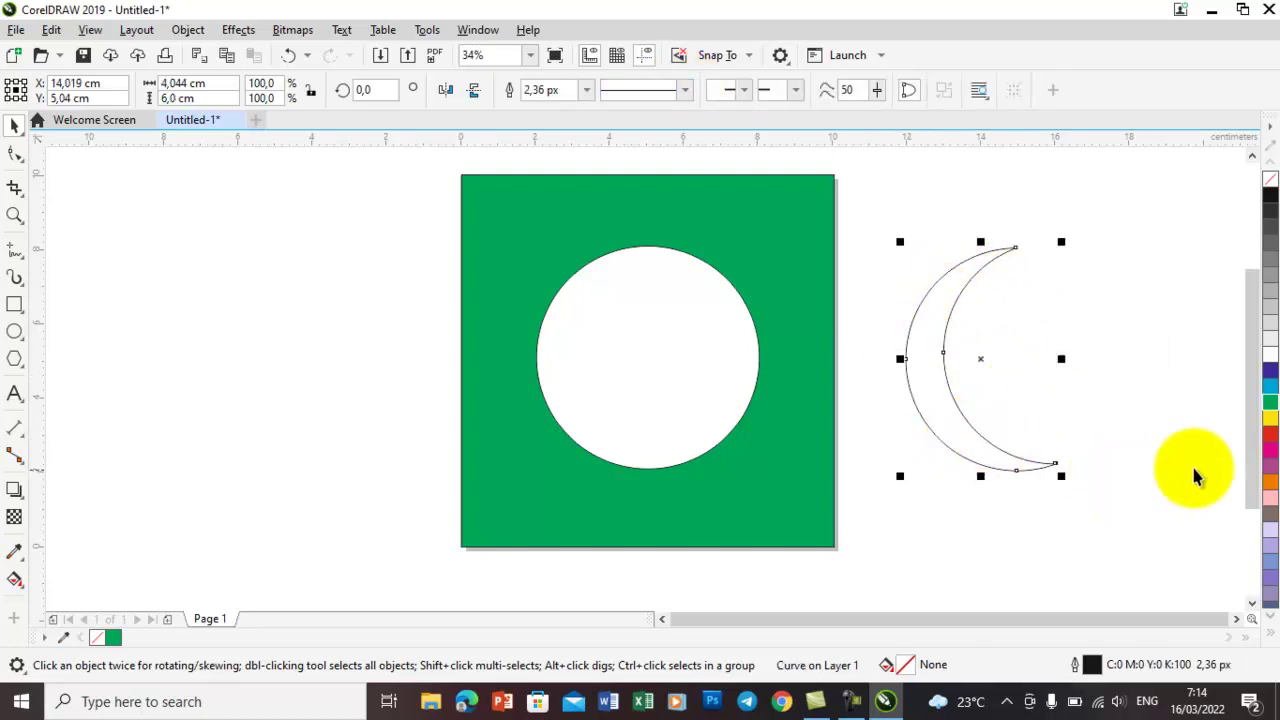
pyautogui.click(1270, 420)
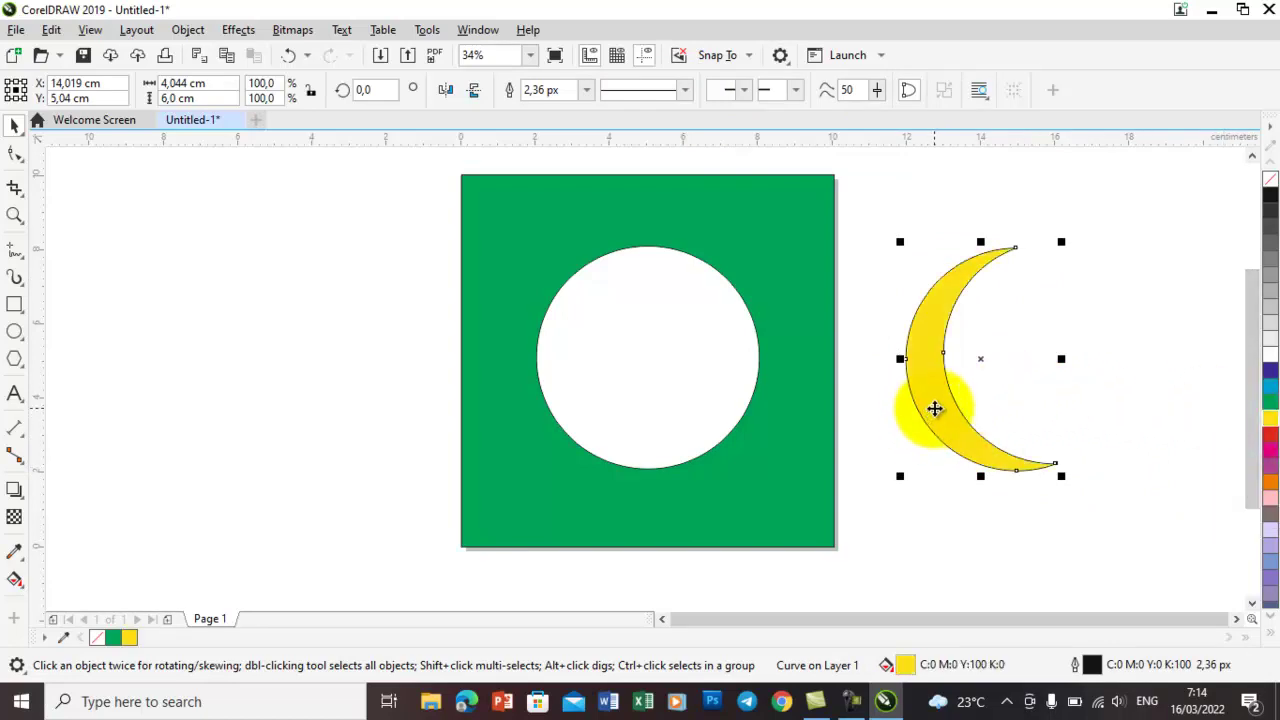
# Move the yellow crescent onto the green square, rotate it 40°, and fit it against the lower-left edge of the circular cut-out.
pyautogui.moveTo(935, 405); pyautogui.dragTo(528, 415)
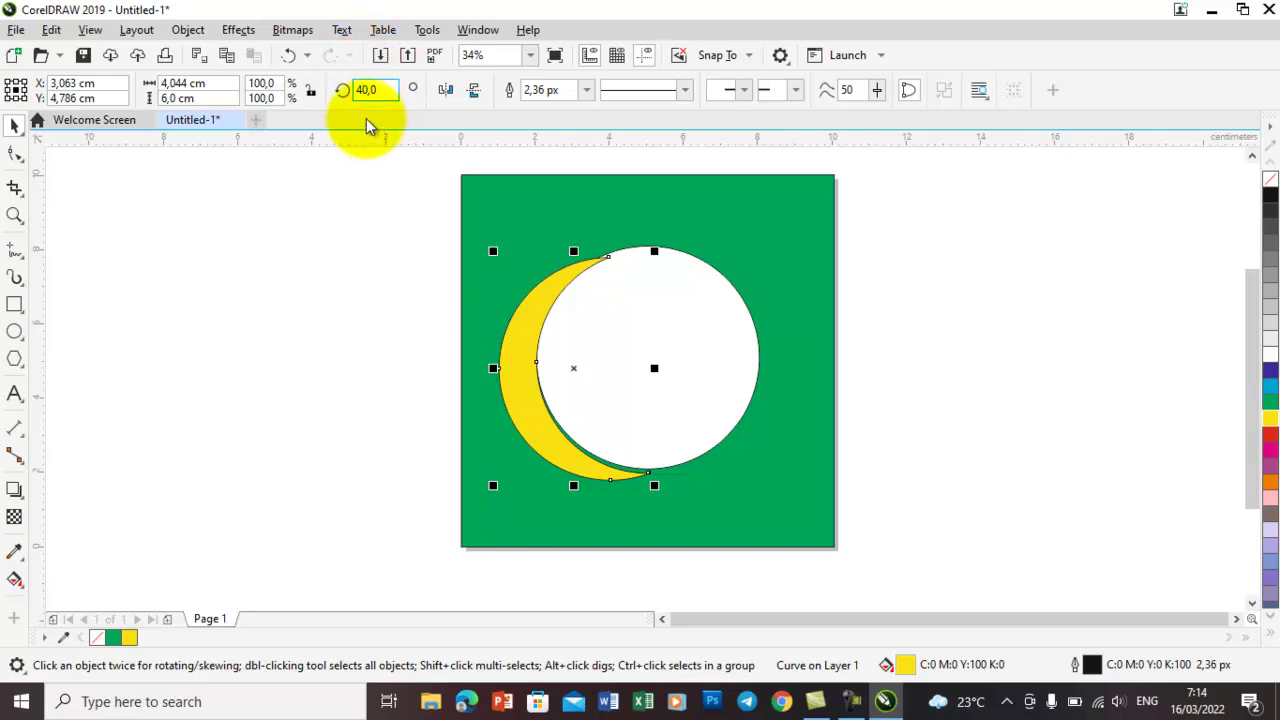
pyautogui.press('Return')
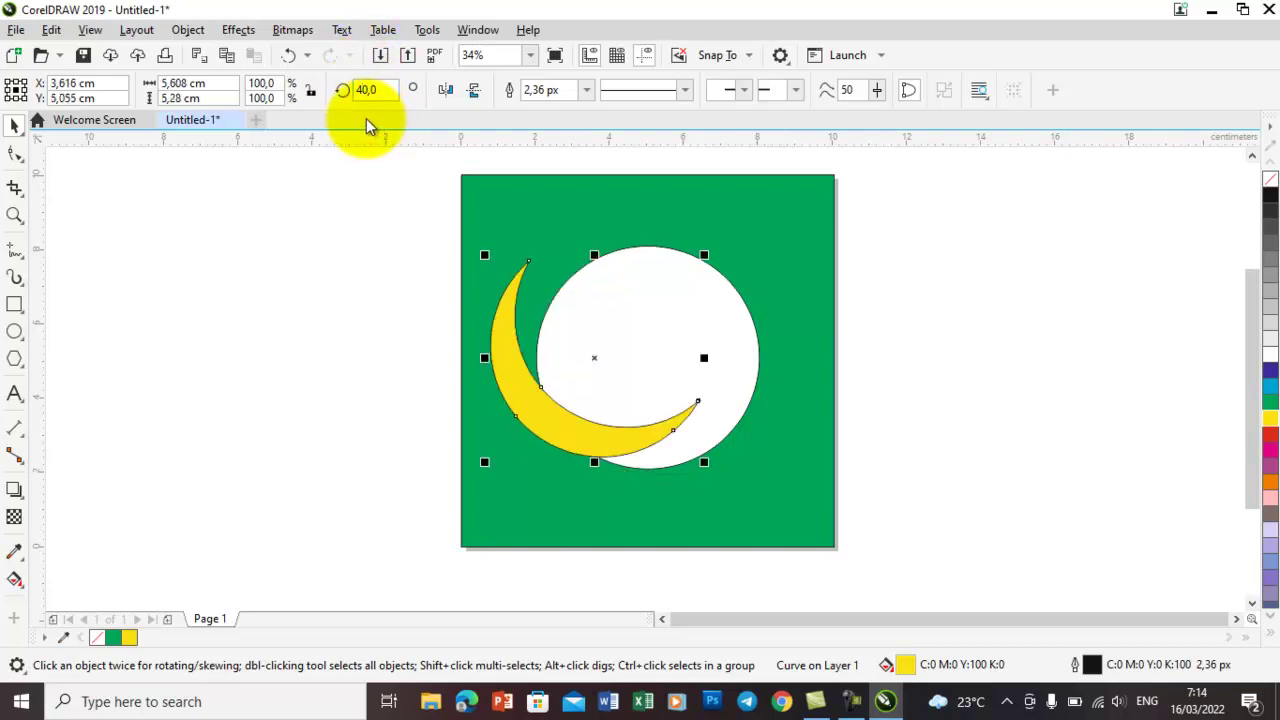
pyautogui.moveTo(524, 385); pyautogui.dragTo(548, 434)
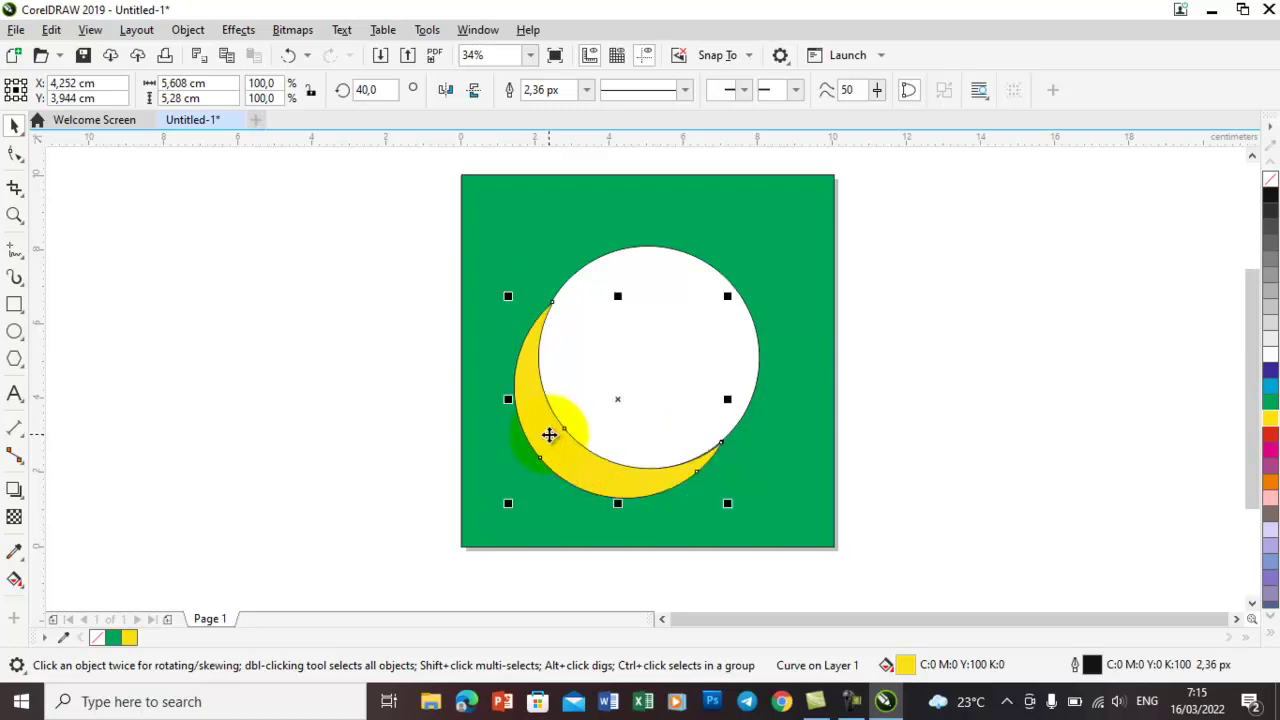
pyautogui.click(353, 364)
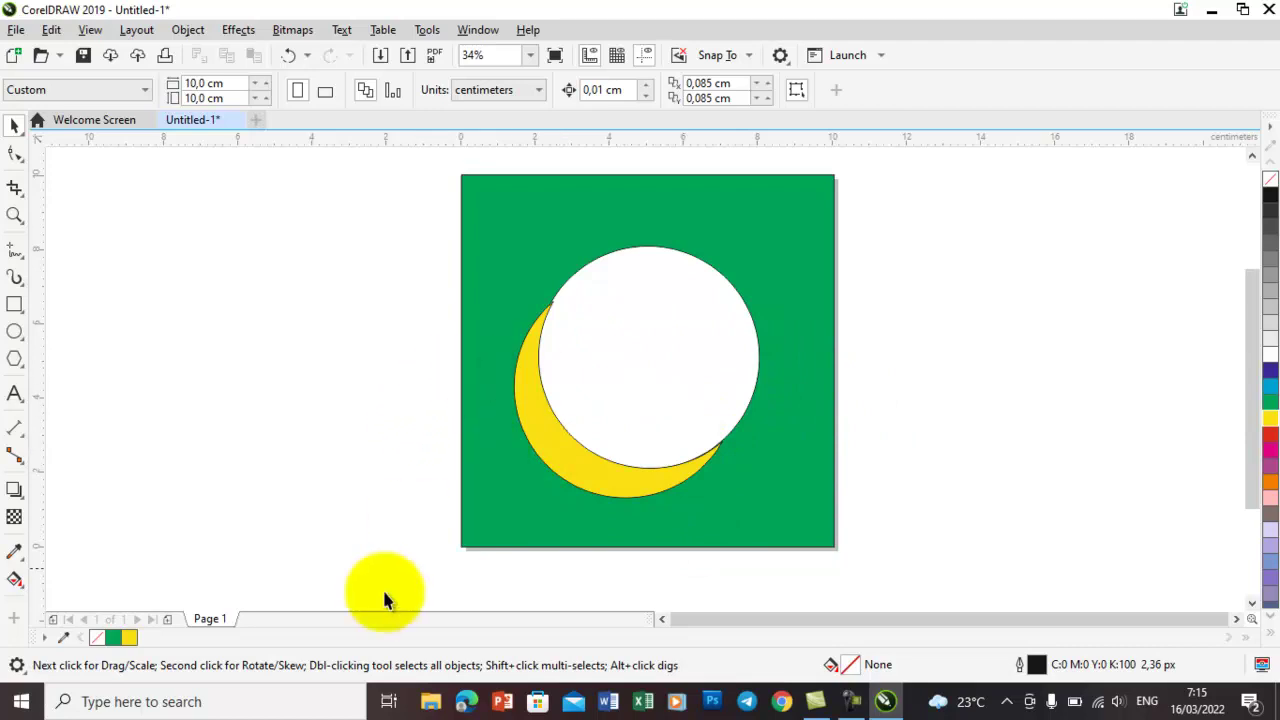
# Switch to the Edge browser, search for "Masjid siluet.png" and show the image results.
pyautogui.click(465, 703)
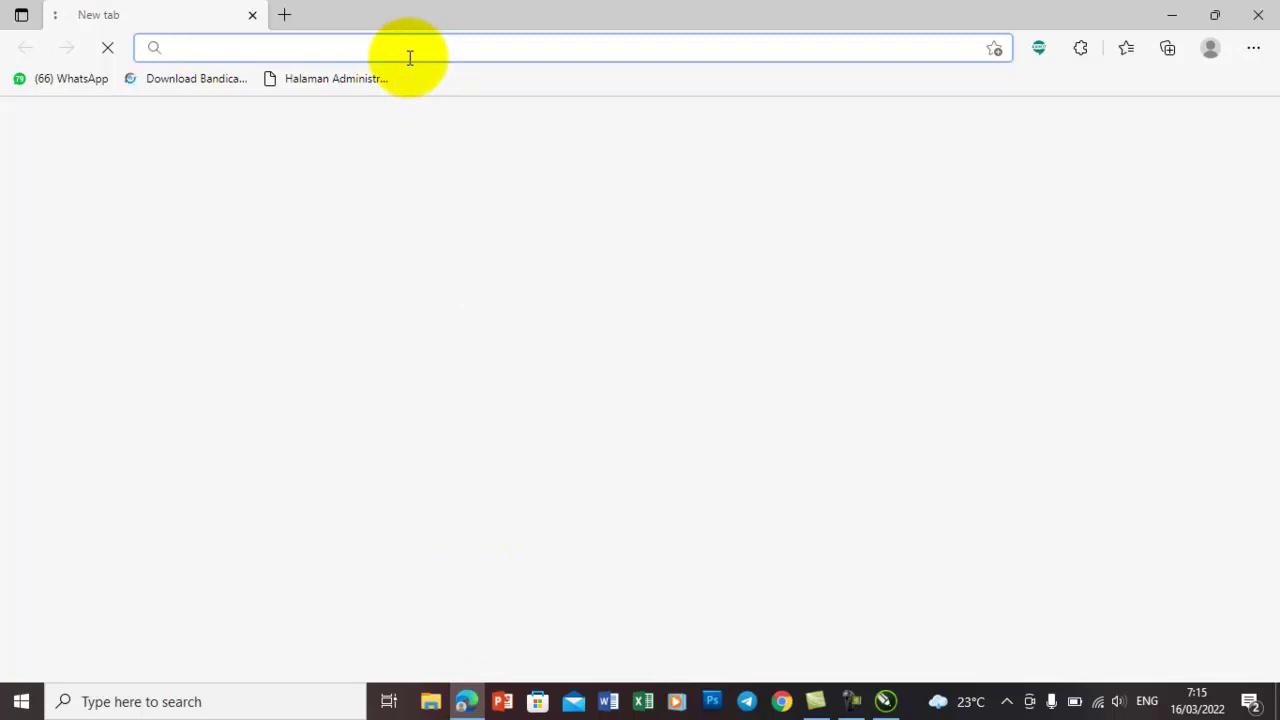
pyautogui.write('Mas')
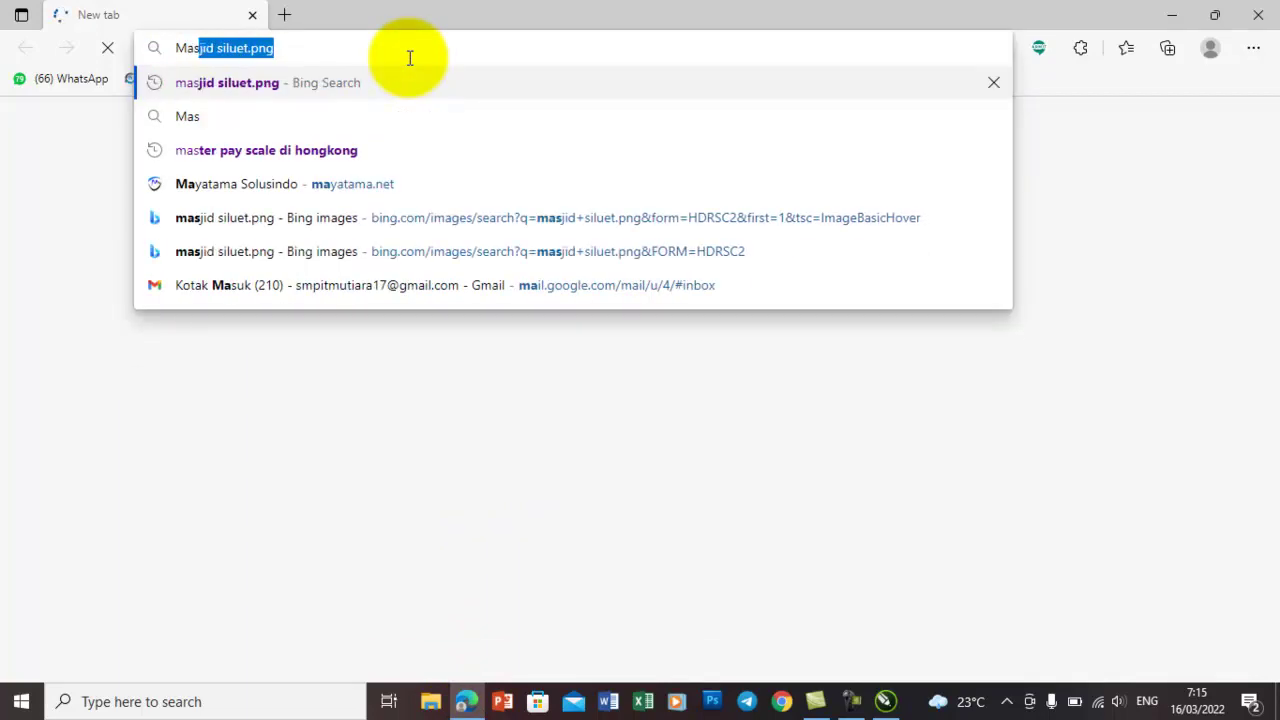
pyautogui.write('jid siluet')
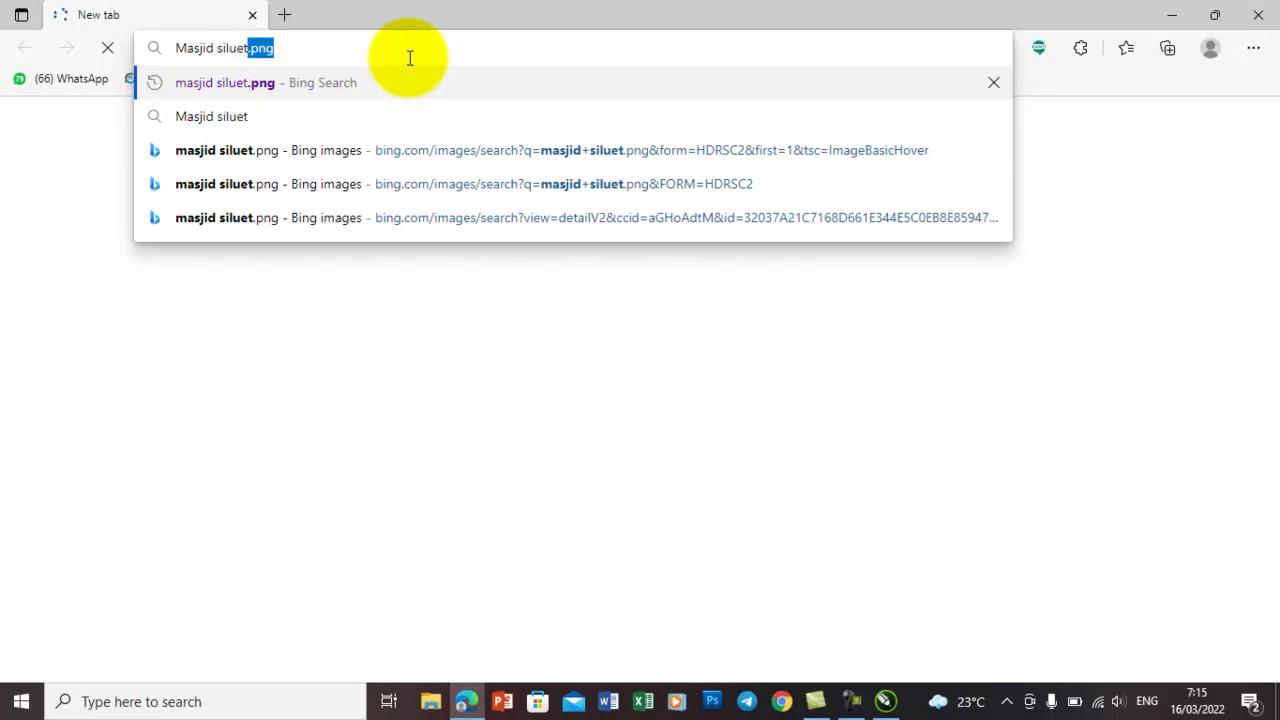
pyautogui.write('.p')
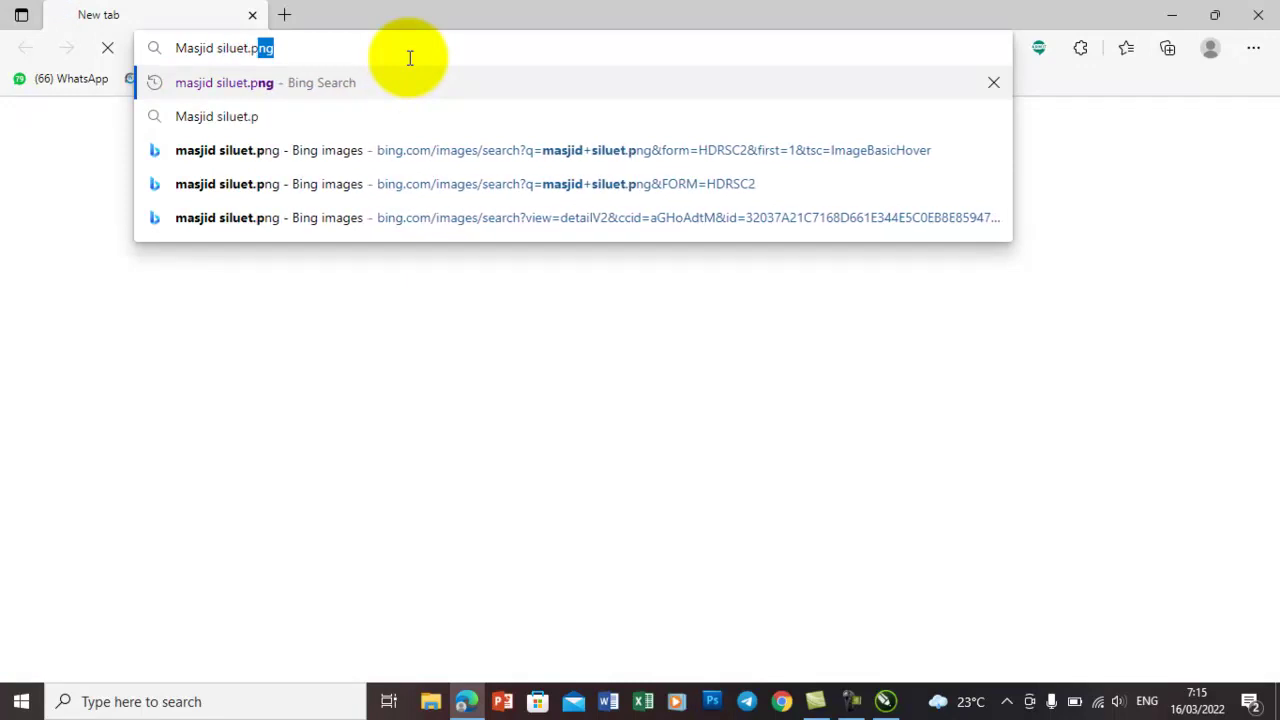
pyautogui.write('ng')
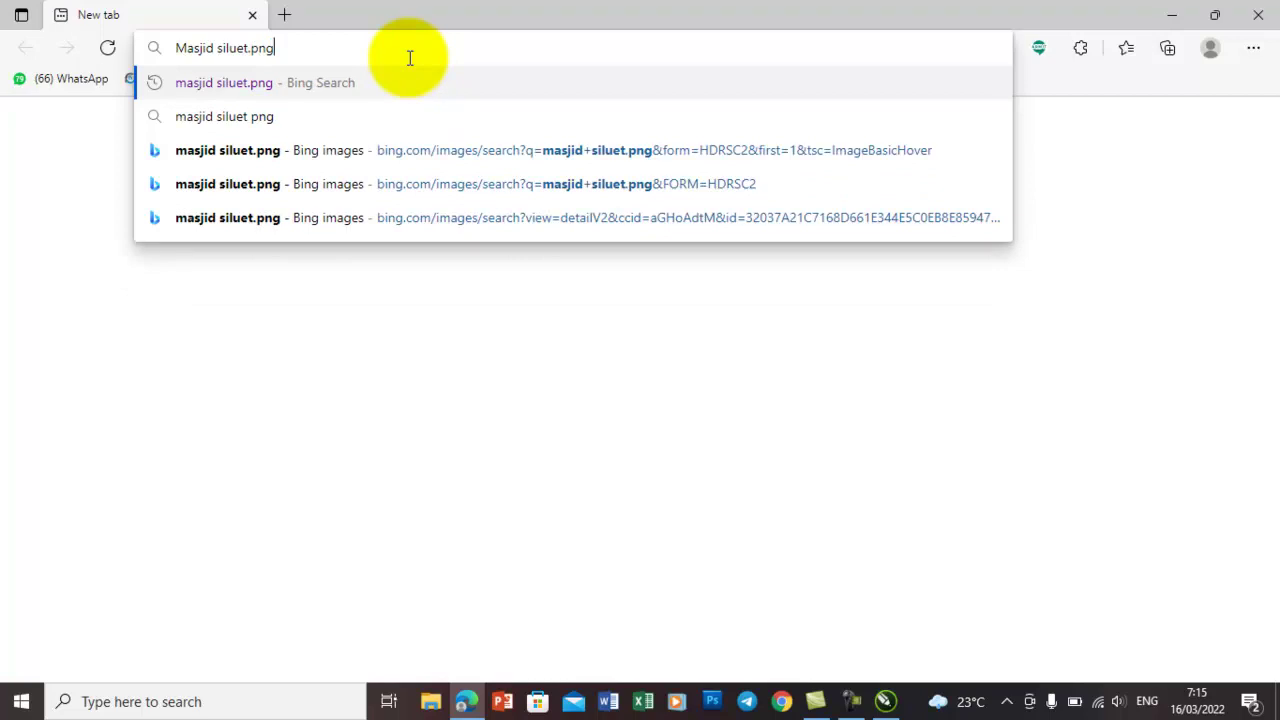
pyautogui.press('Return')
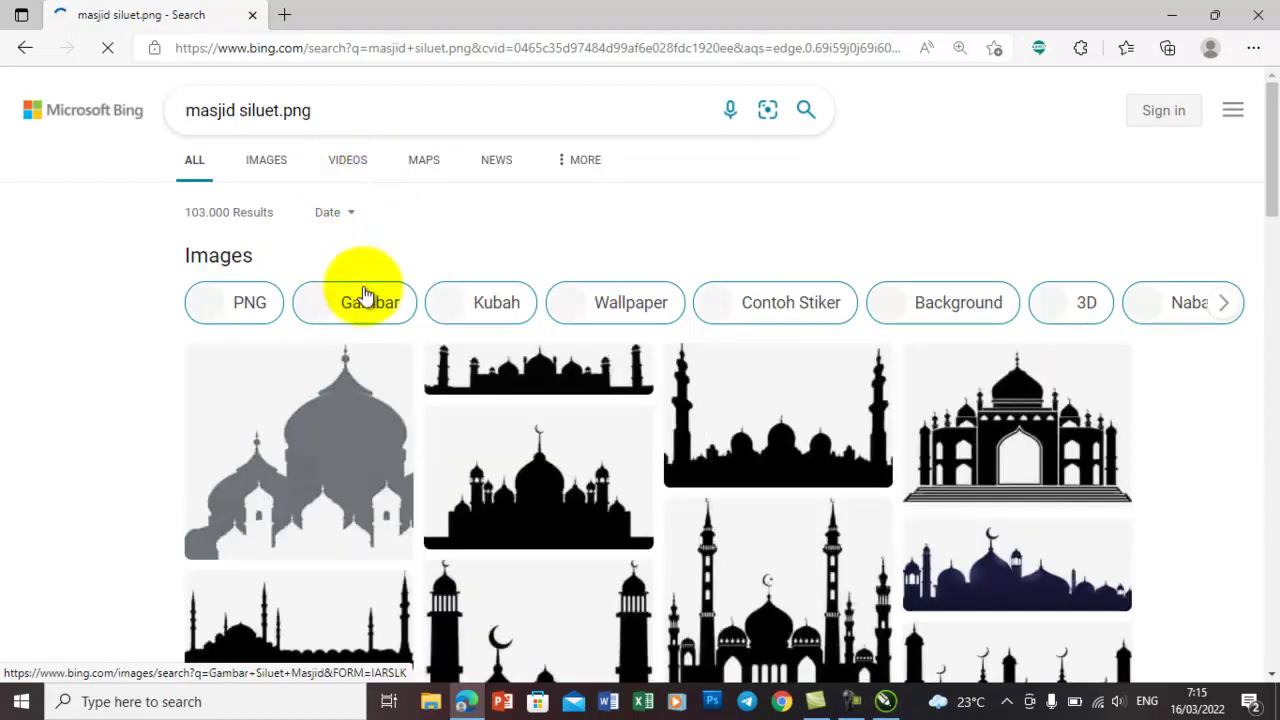
pyautogui.click(265, 170)
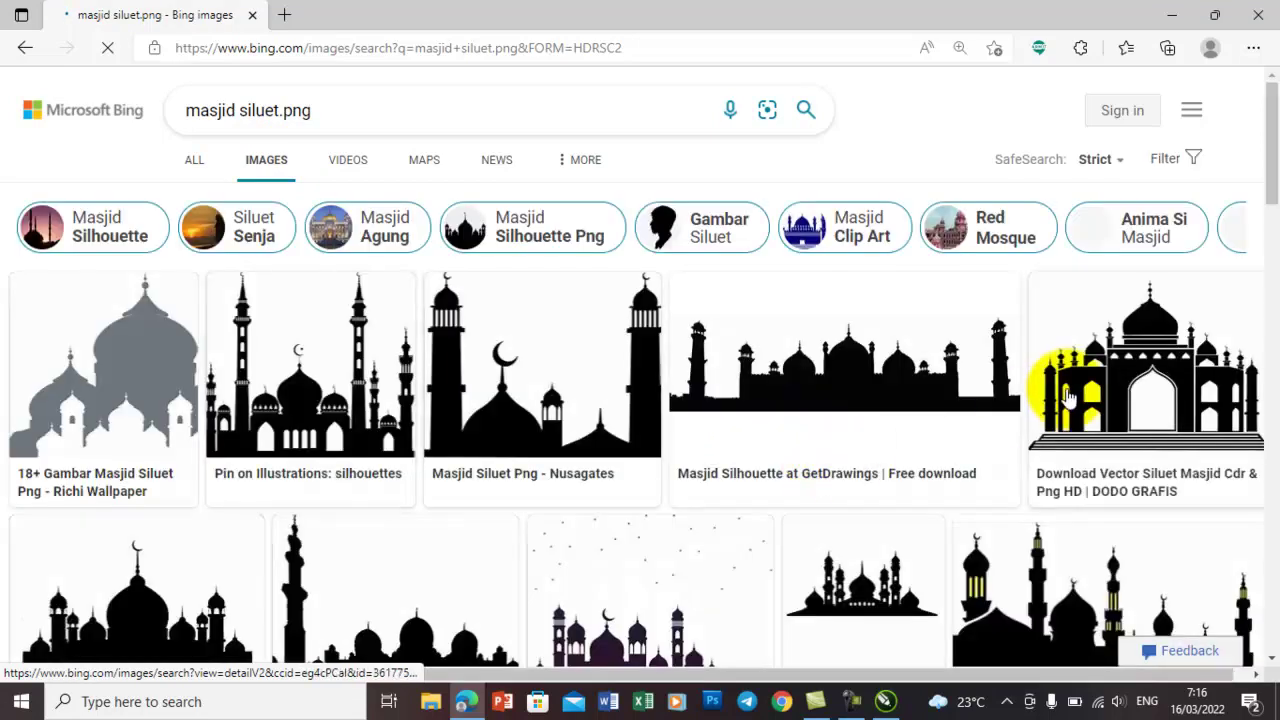
# Open the wide black mosque silhouette with yellow windows from the image results.
pyautogui.moveTo(1276, 170); pyautogui.dragTo(1276, 213)
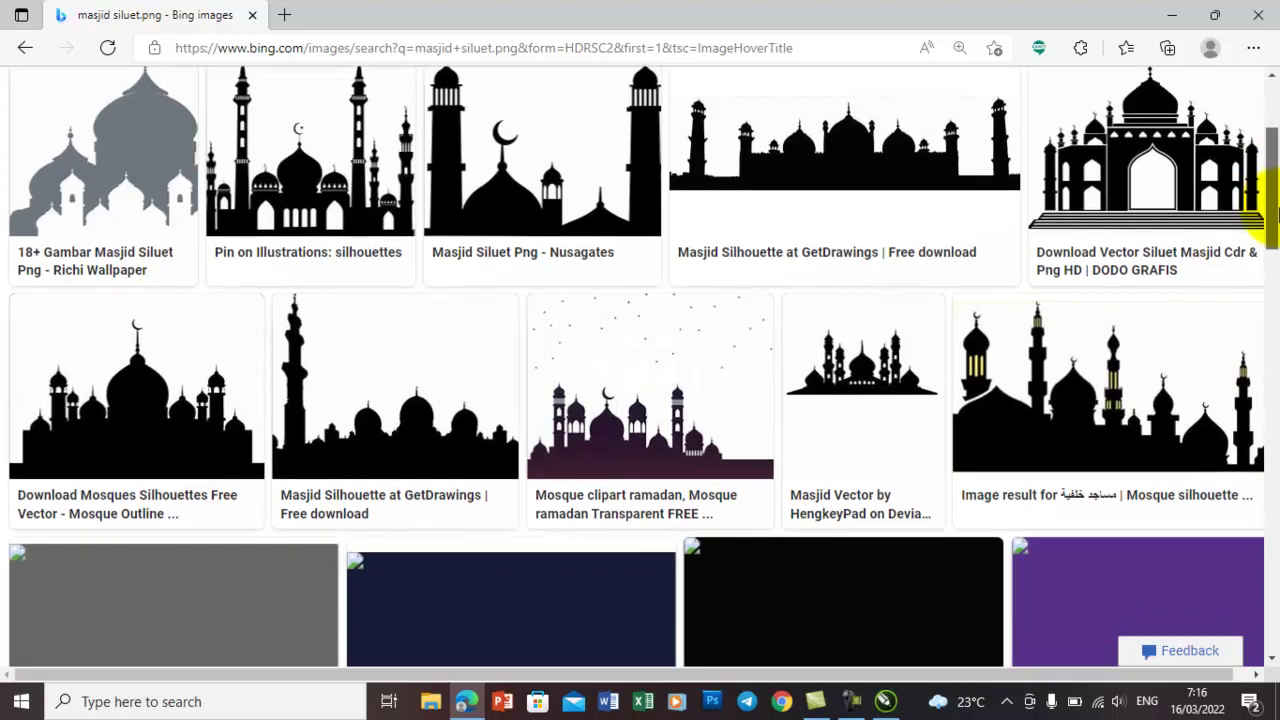
pyautogui.click(1075, 372)
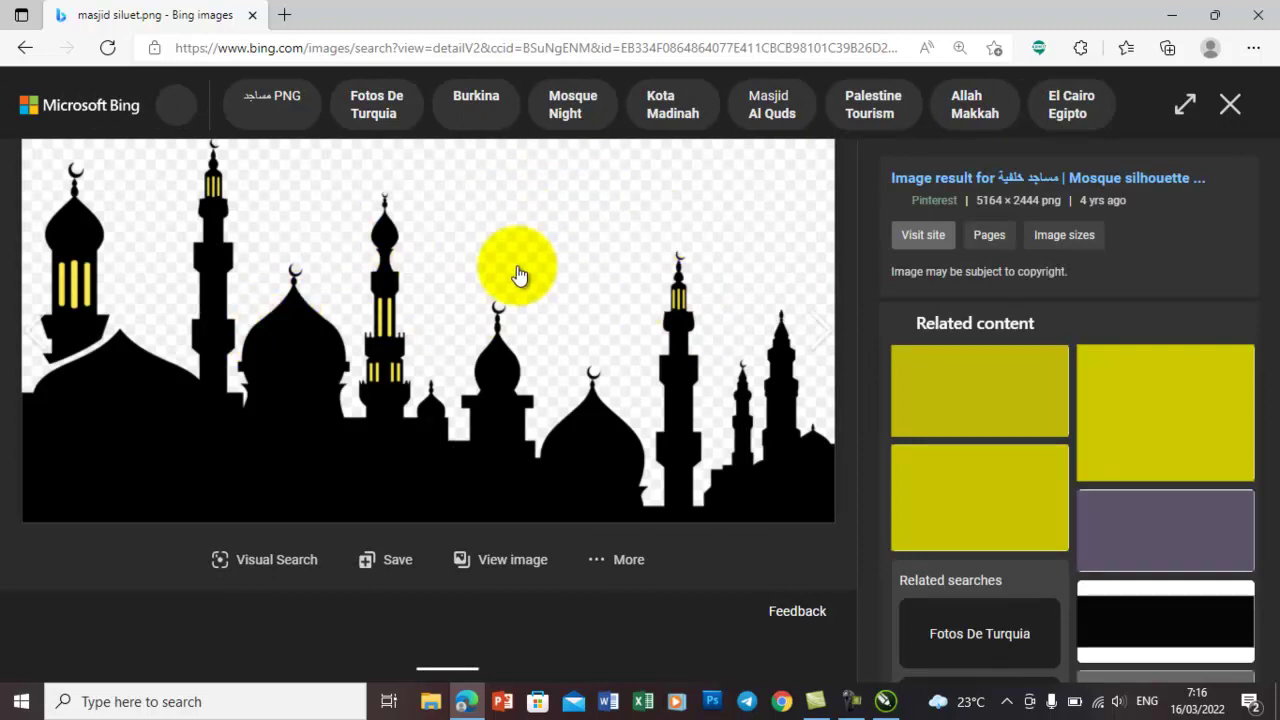
pyautogui.click(433, 219)
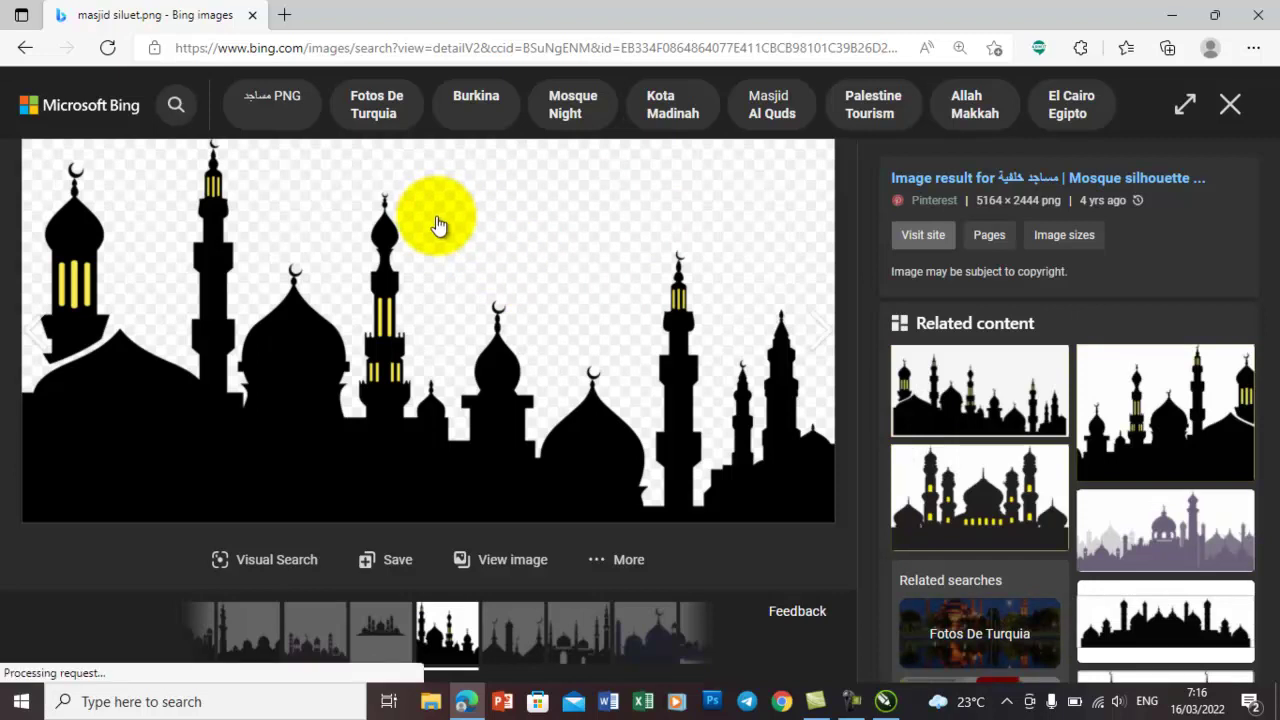
# Save the mosque silhouette as a PNG image named "Gambar Masjid Siluet" in the Pictures folder.
pyautogui.rightClick(436, 216)
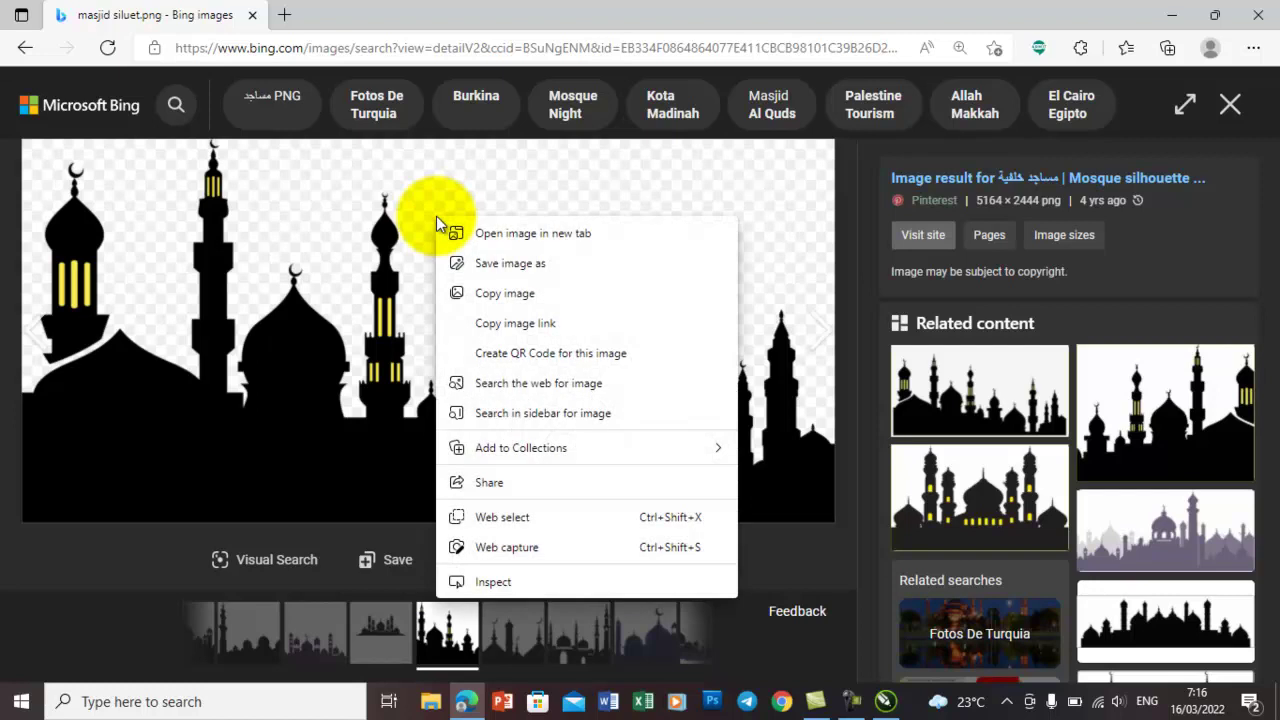
pyautogui.click(527, 266)
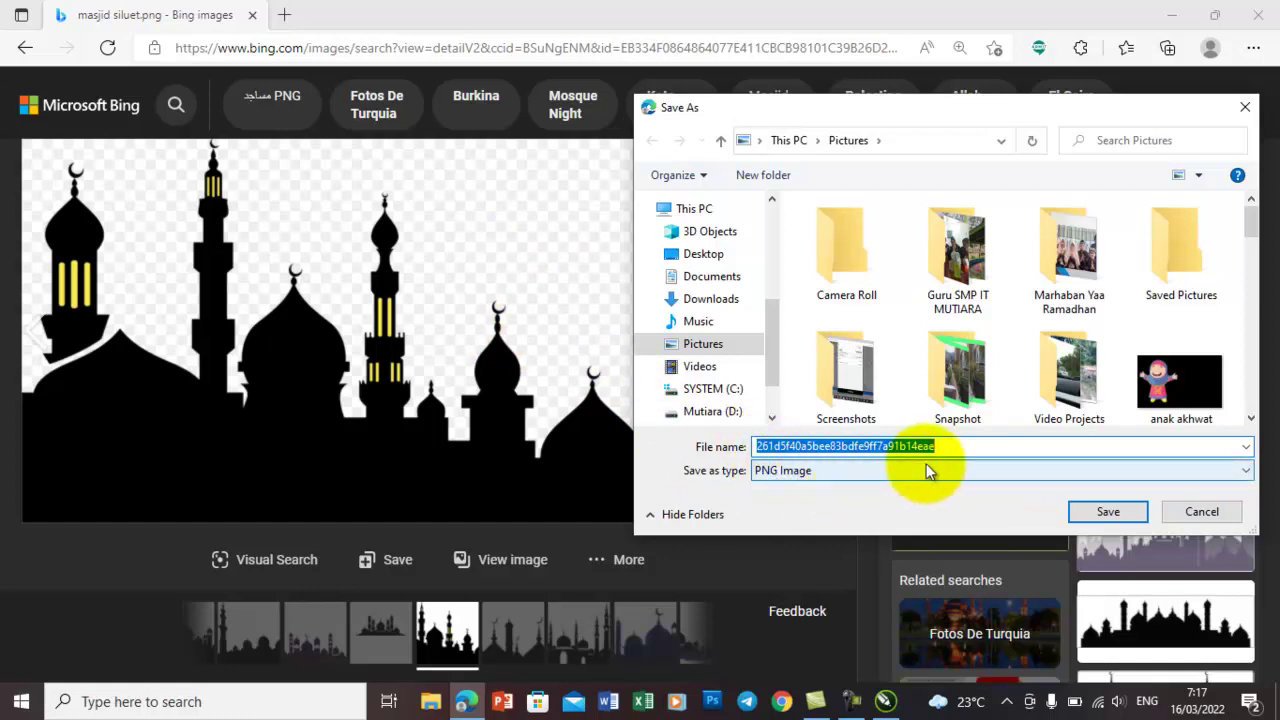
pyautogui.write('Masjid')
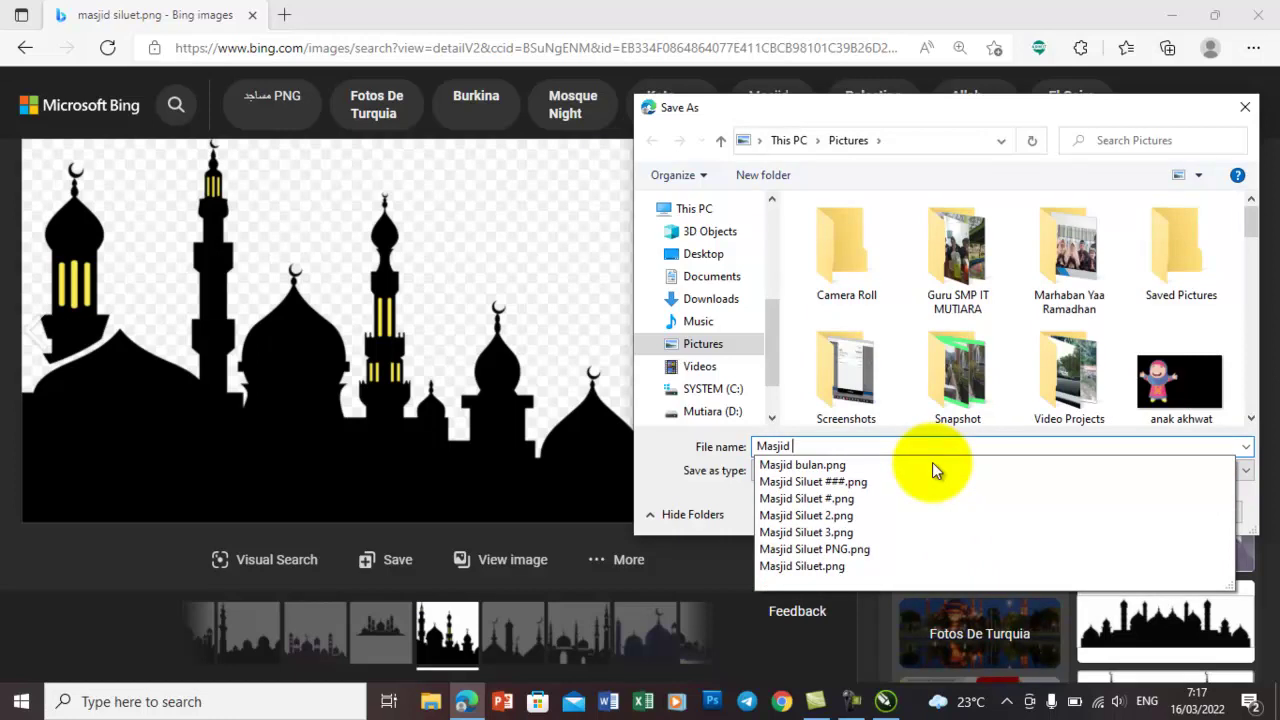
pyautogui.write('Siluet')
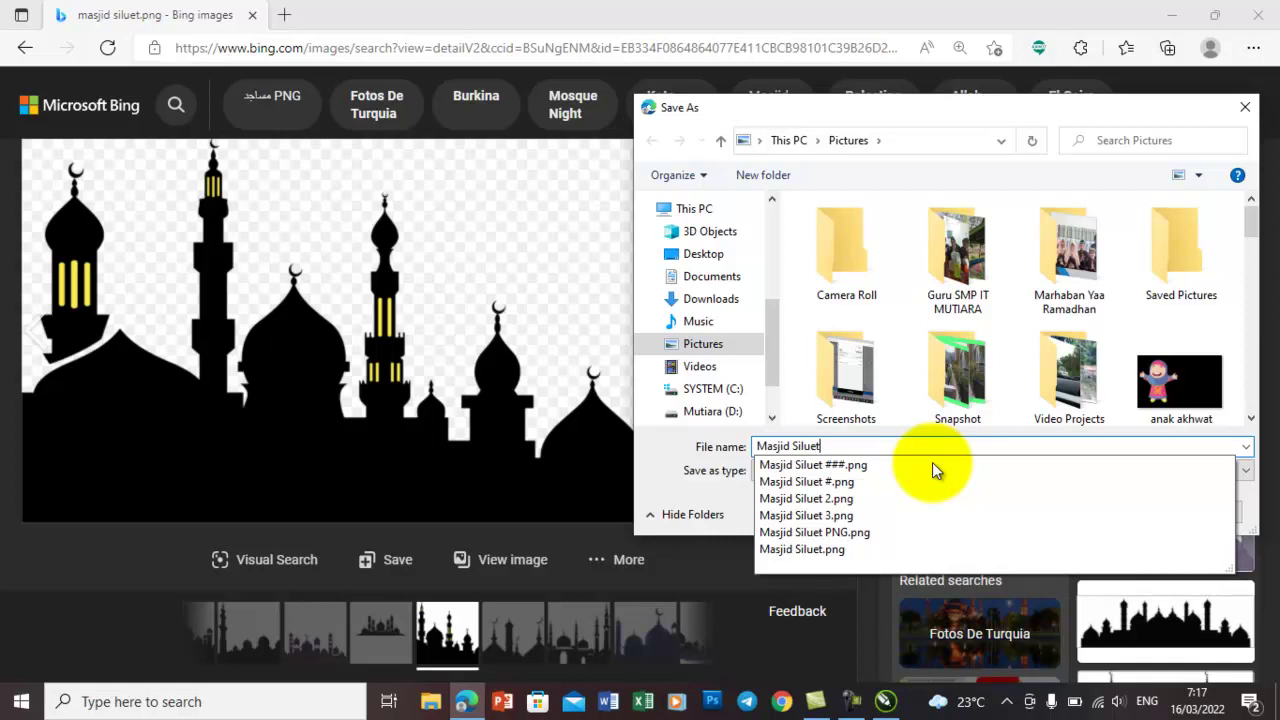
pyautogui.press('Home')
pyautogui.write('Gambar')
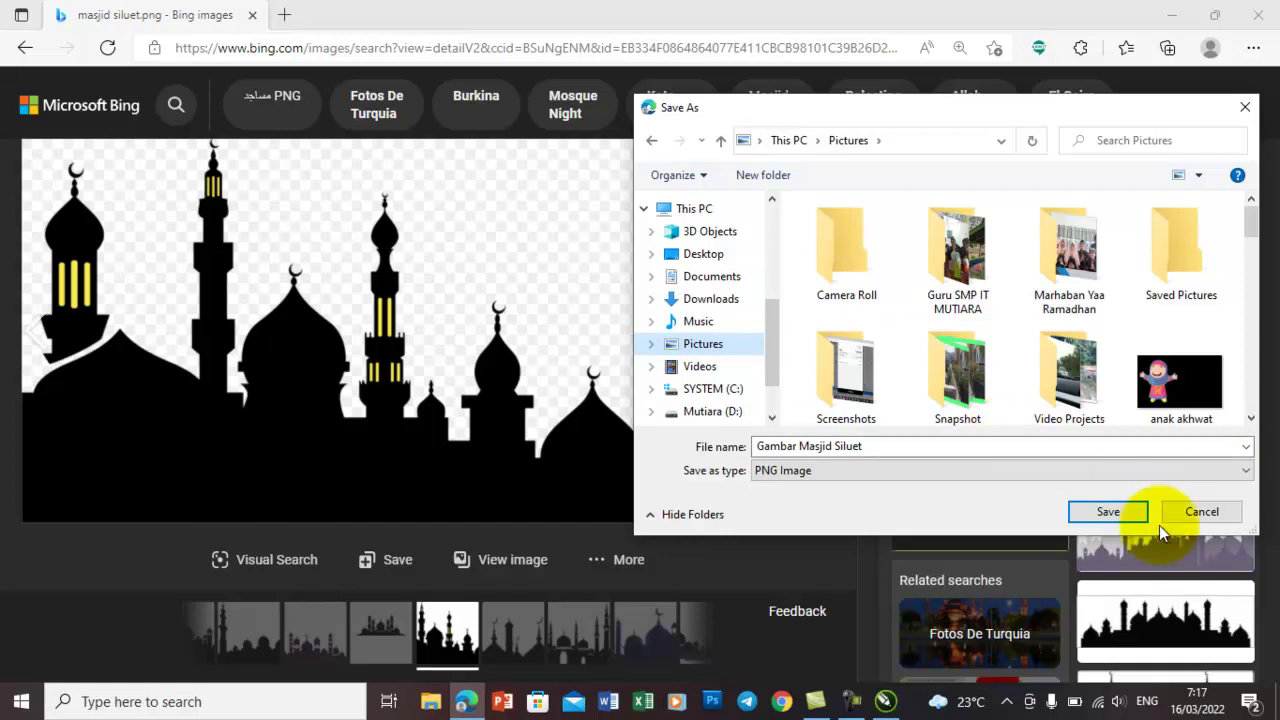
pyautogui.click(1098, 511)
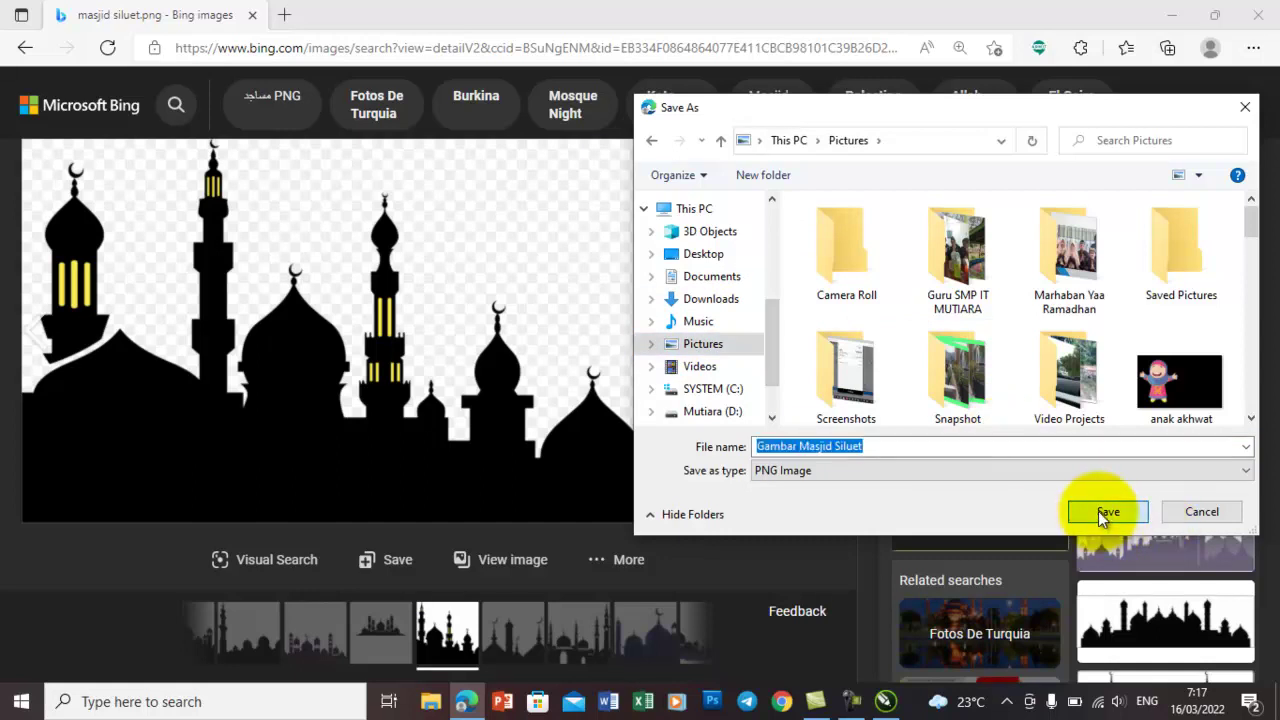
# Switch to File Explorer and copy the "Gambar Masjid Siluet" image from the Pictures folder.
pyautogui.click(431, 704)
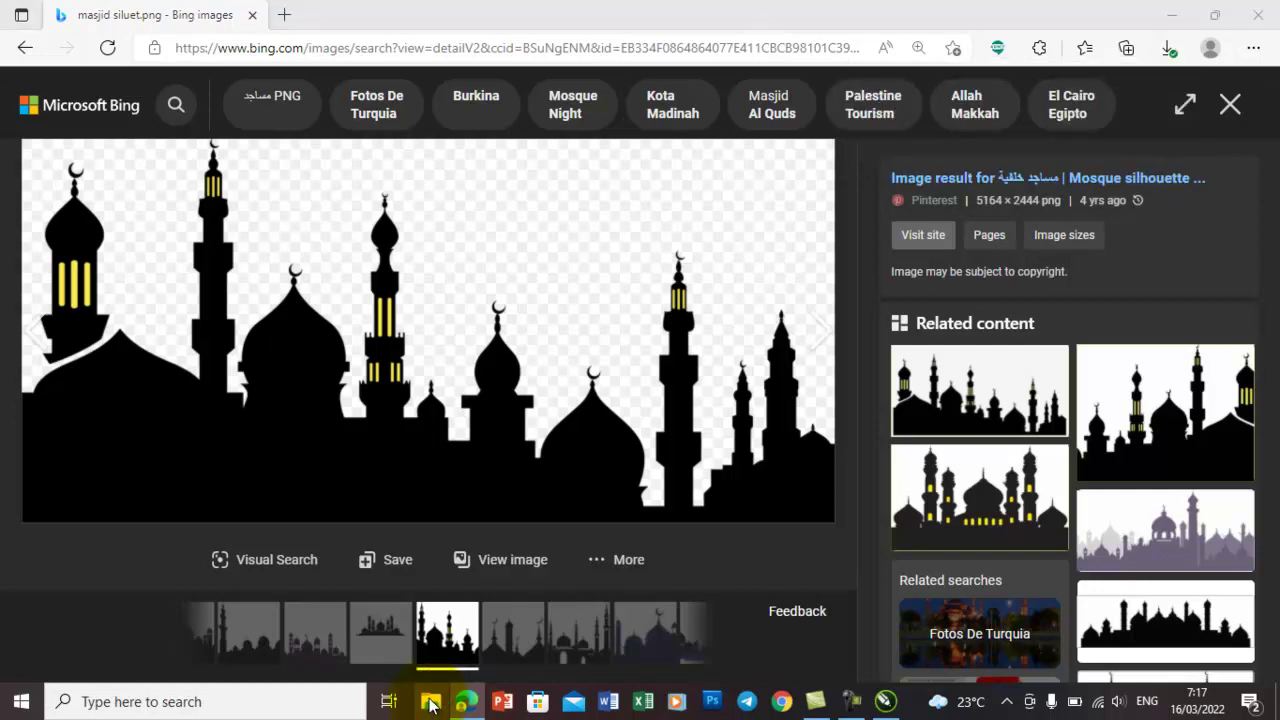
pyautogui.click(479, 570)
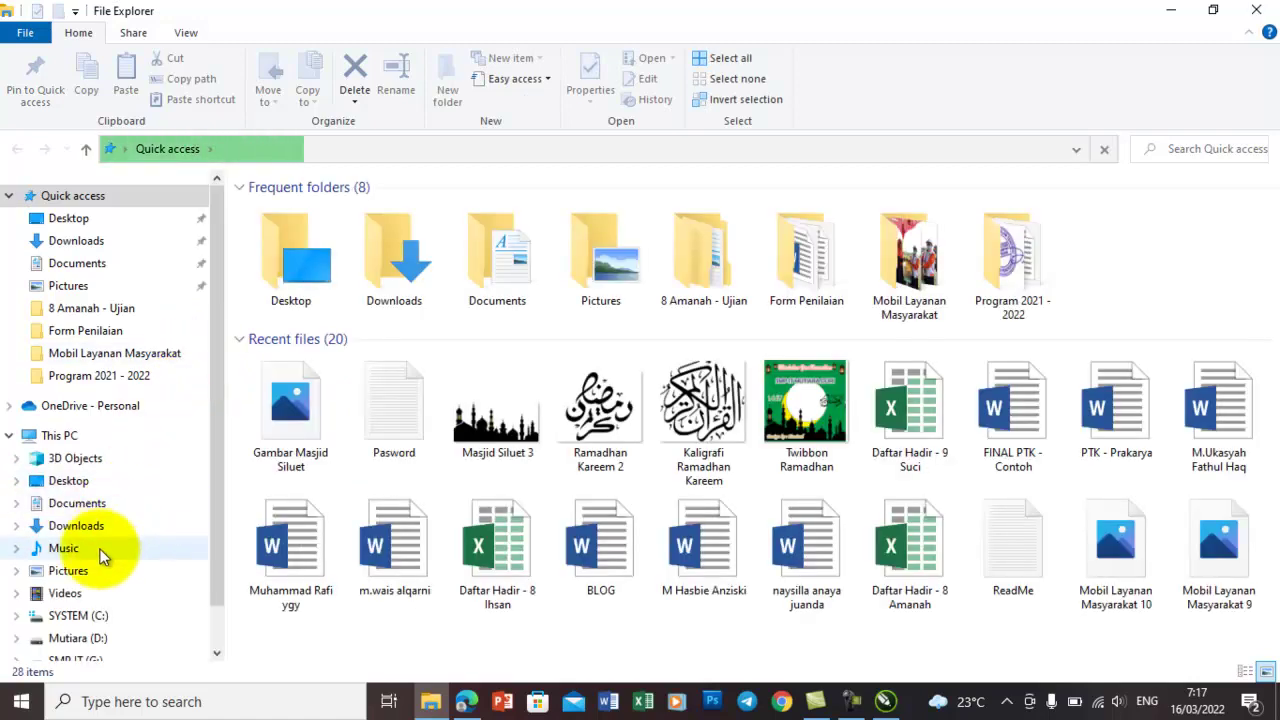
pyautogui.click(80, 573)
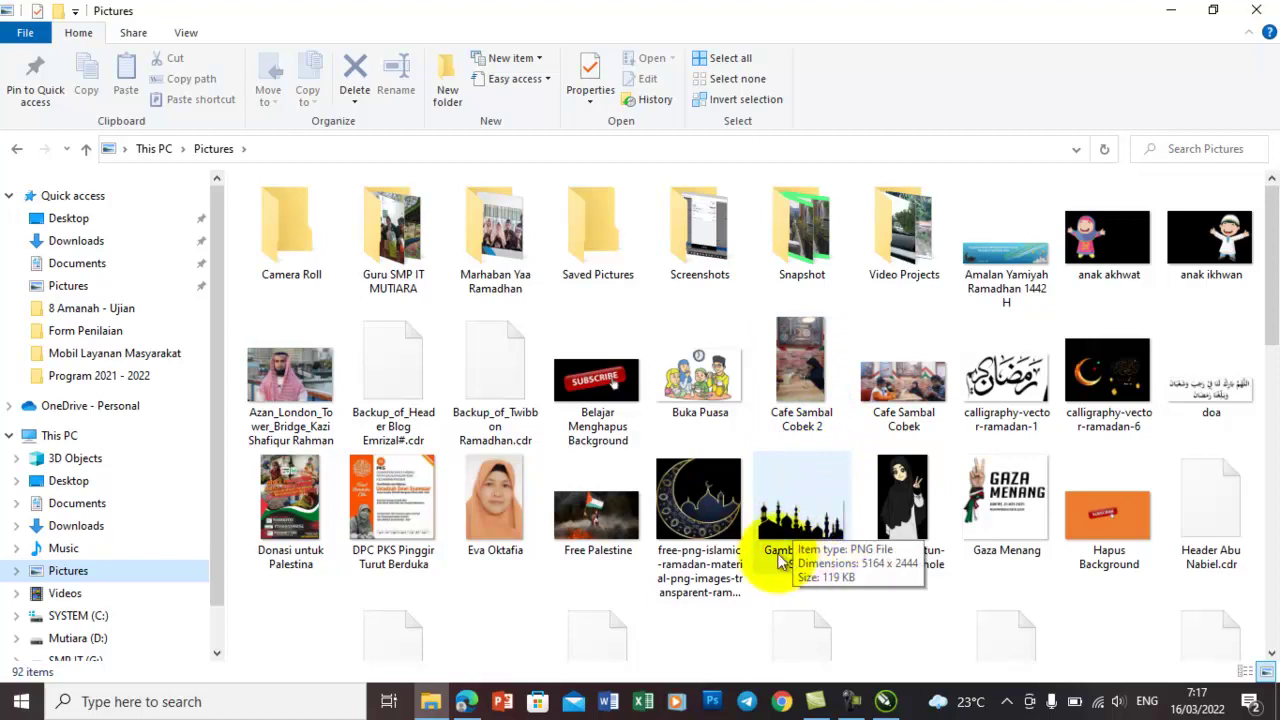
pyautogui.click(786, 507)
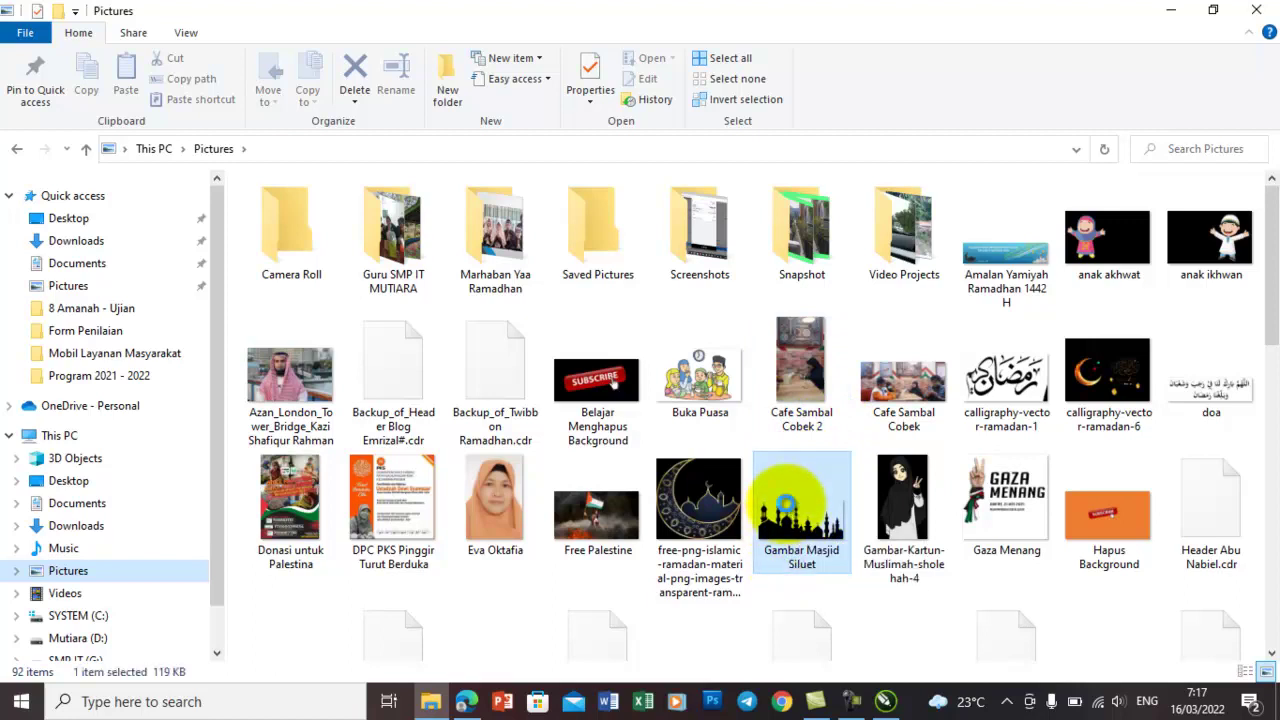
pyautogui.click(786, 506)
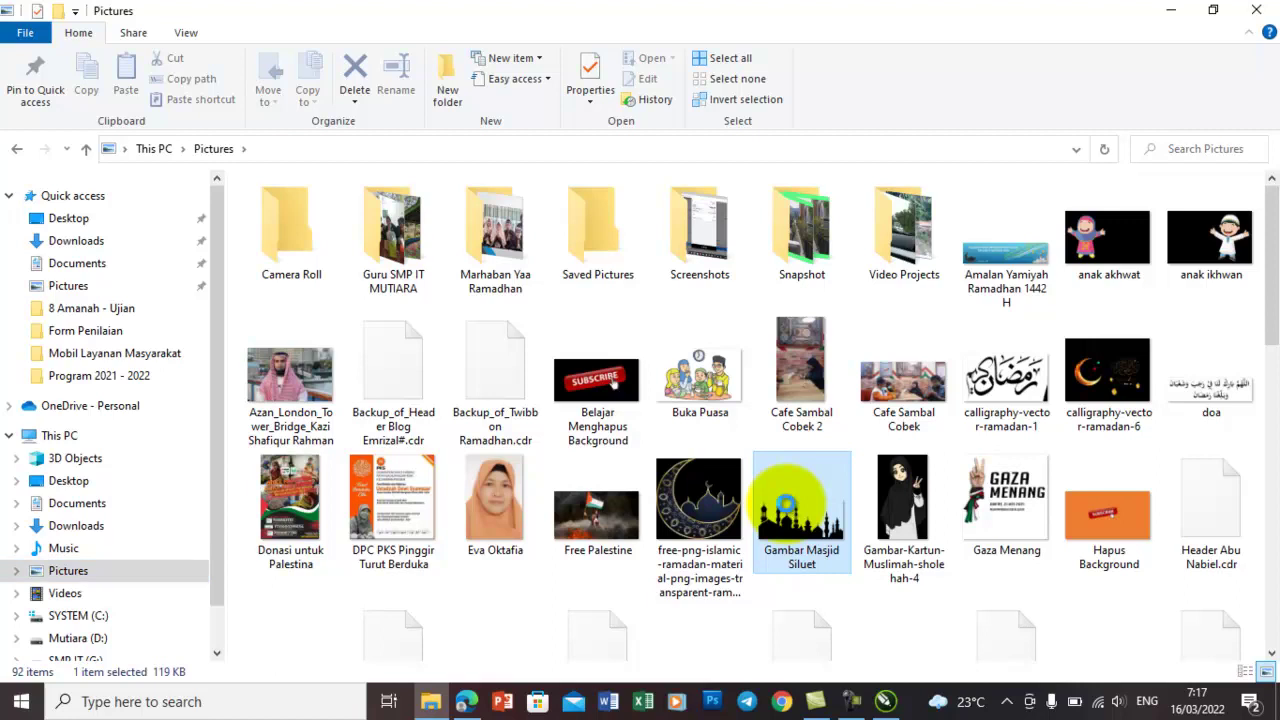
pyautogui.rightClick(786, 506)
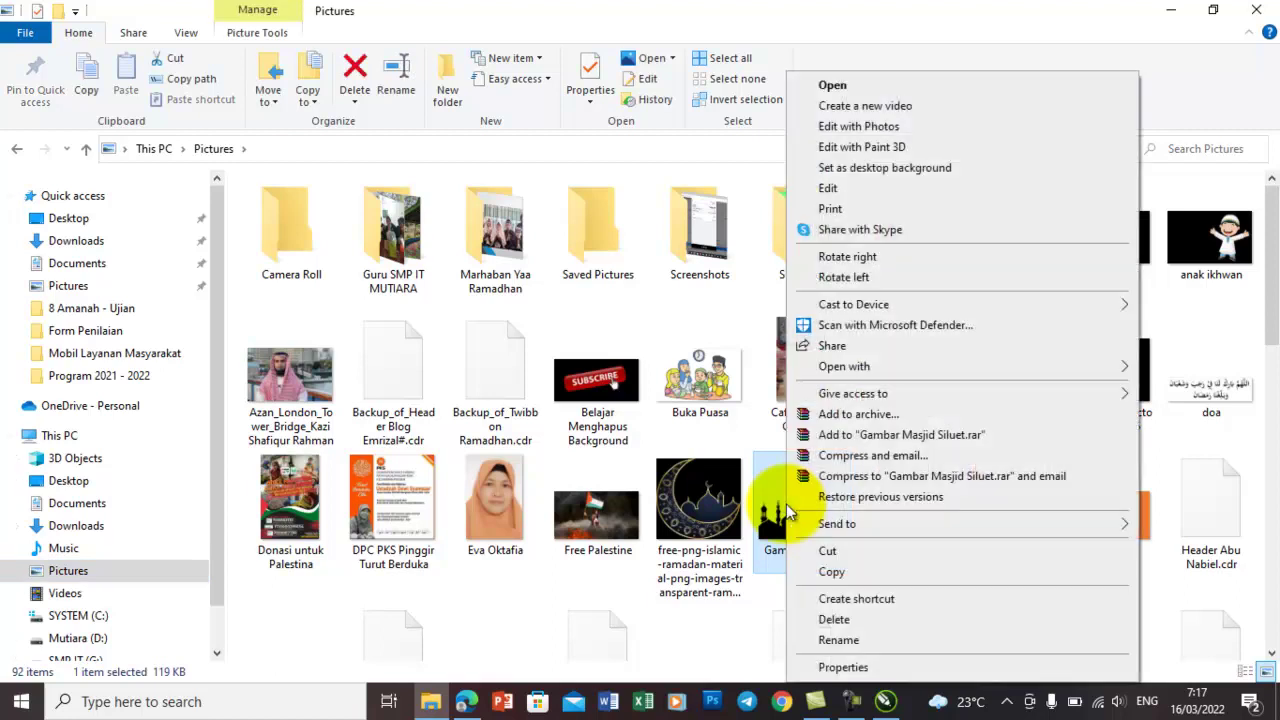
pyautogui.click(845, 573)
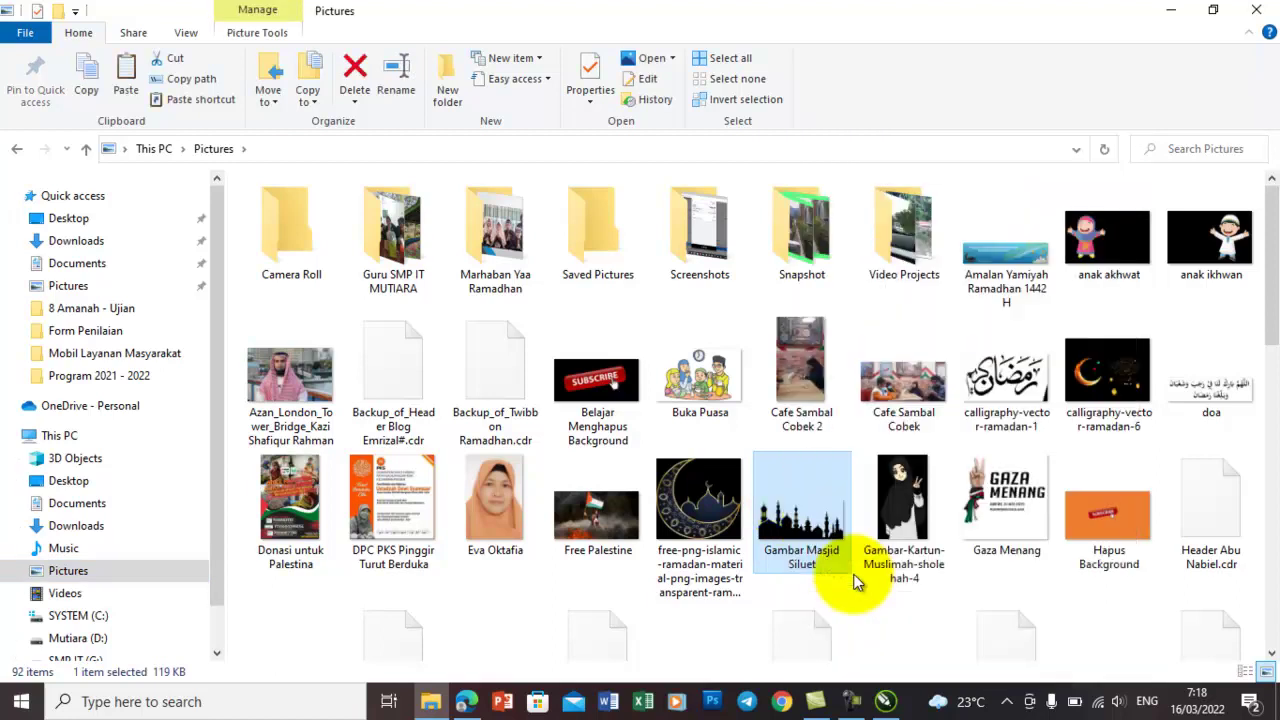
# Switch to CorelDRAW and paste the copied mosque silhouette into the green frame document.
pyautogui.click(885, 703)
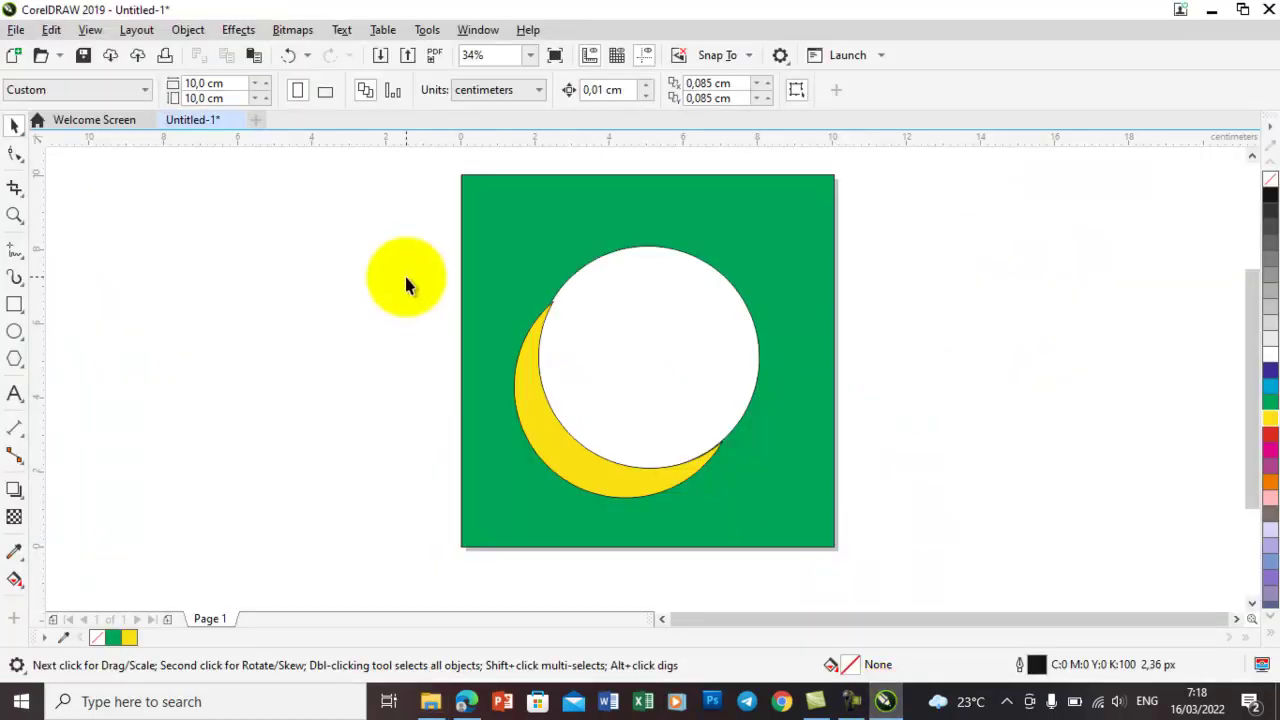
pyautogui.rightClick(355, 270)
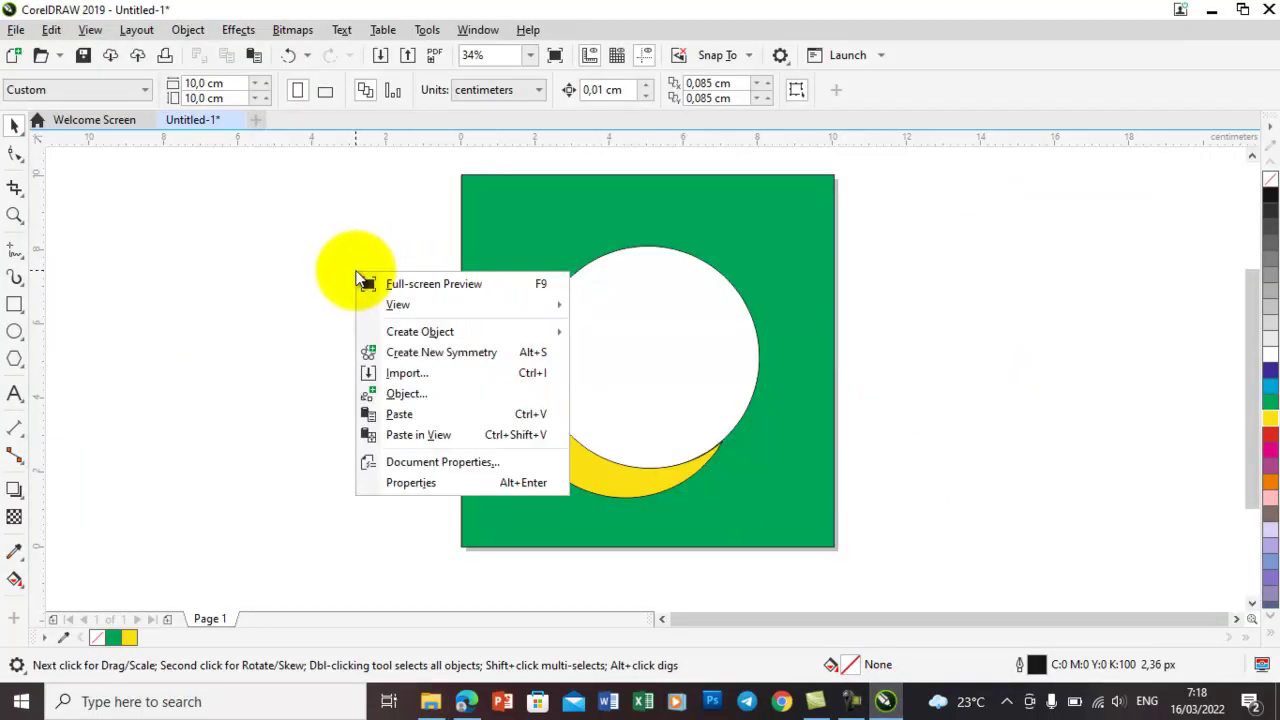
pyautogui.click(399, 414)
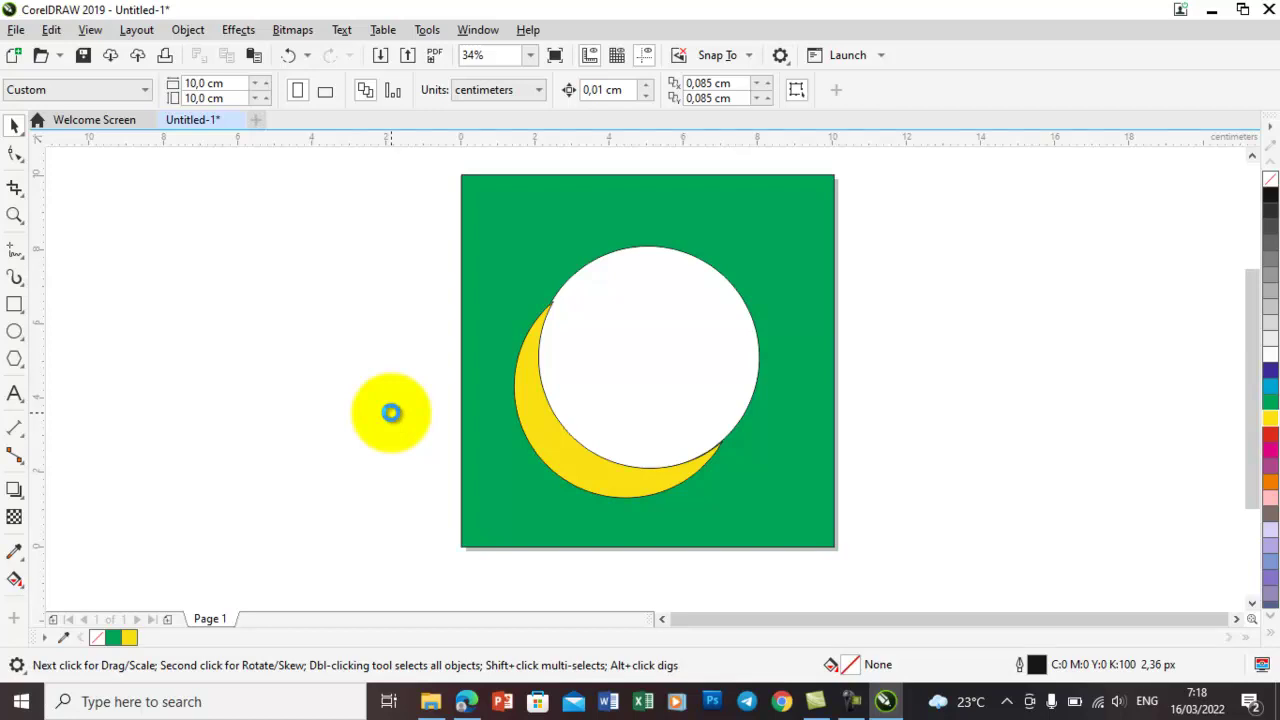
pyautogui.click(391, 412)
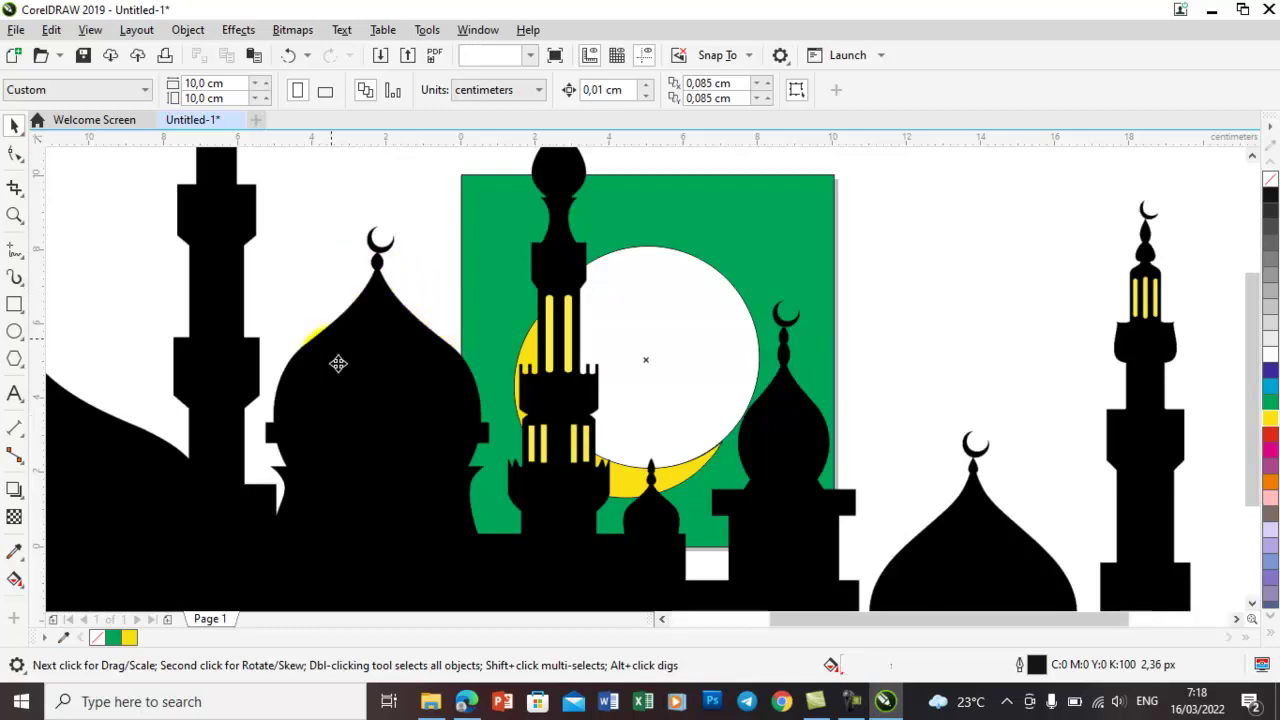
# Scale the pasted mosque silhouette to 10% in both width and height.
pyautogui.click(427, 376)
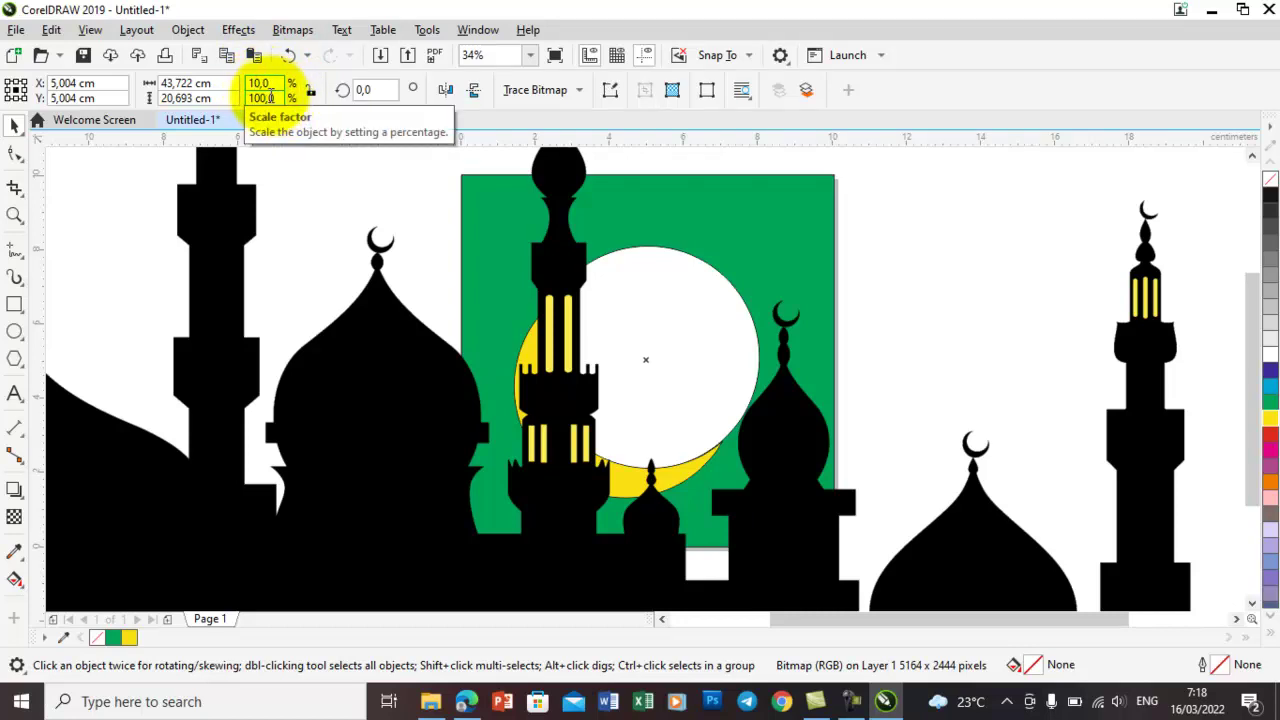
pyautogui.click(258, 97)
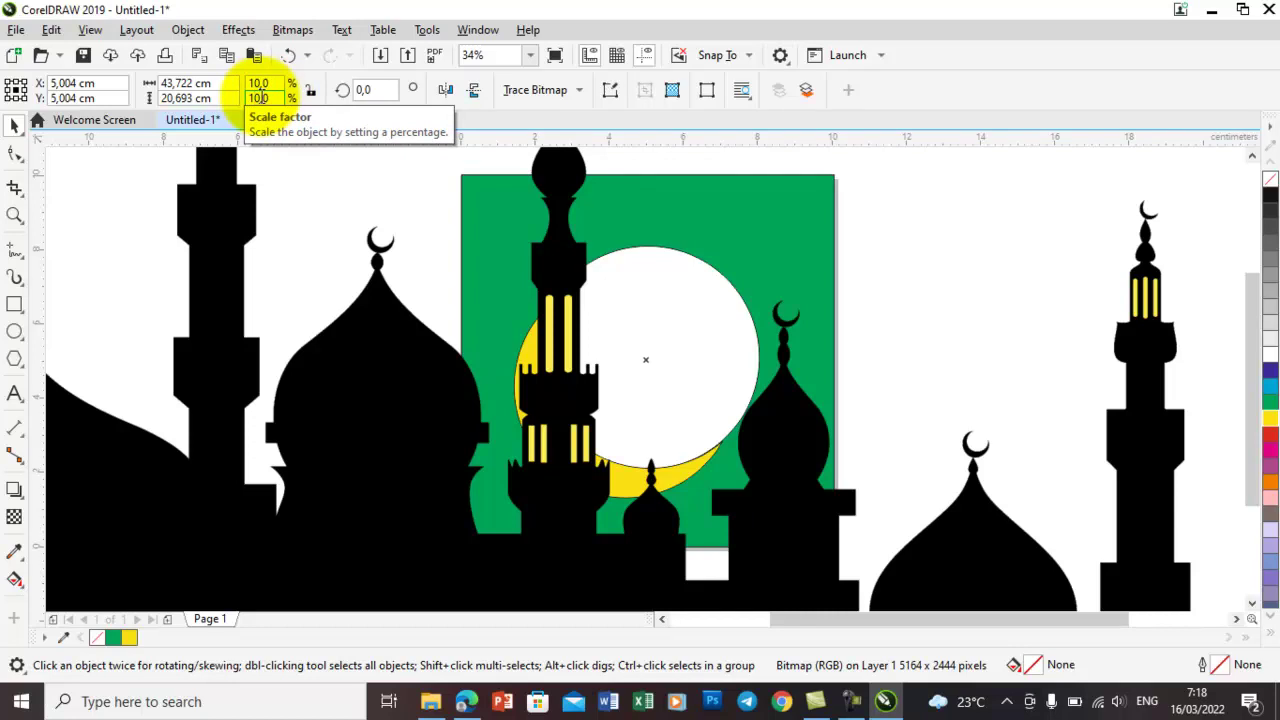
pyautogui.press('Return')
# Align the mosque silhouette with the green square's lower-left corner and enlarge it proportionally to about 10.1 cm wide, spanning the bottom edge.
pyautogui.moveTo(622, 368); pyautogui.dragTo(505, 529)
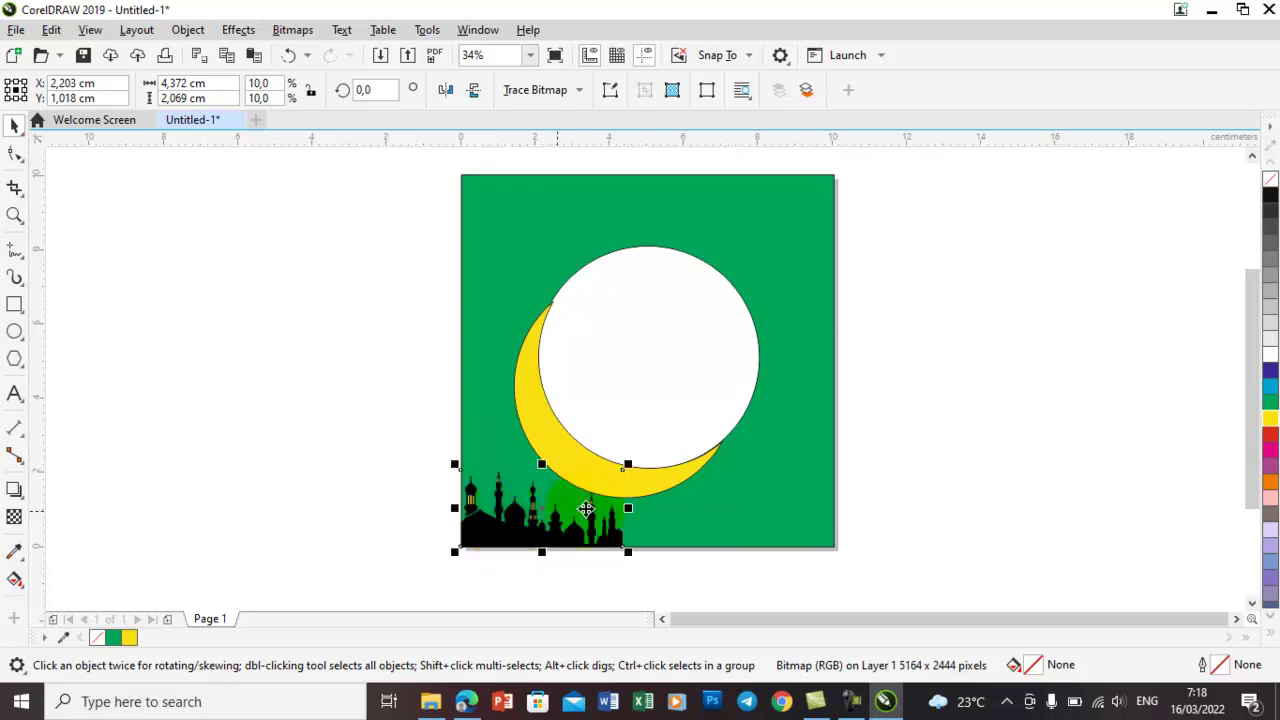
pyautogui.moveTo(626, 464); pyautogui.dragTo(857, 364)
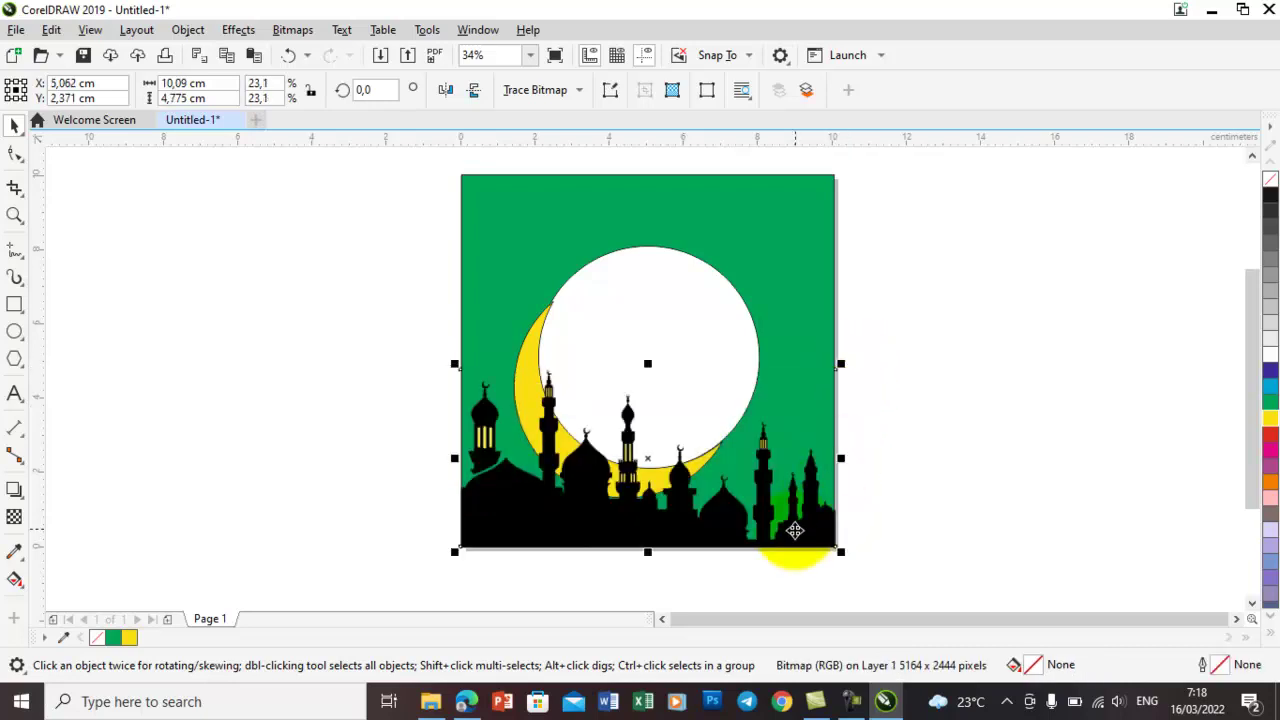
pyautogui.click(1041, 317)
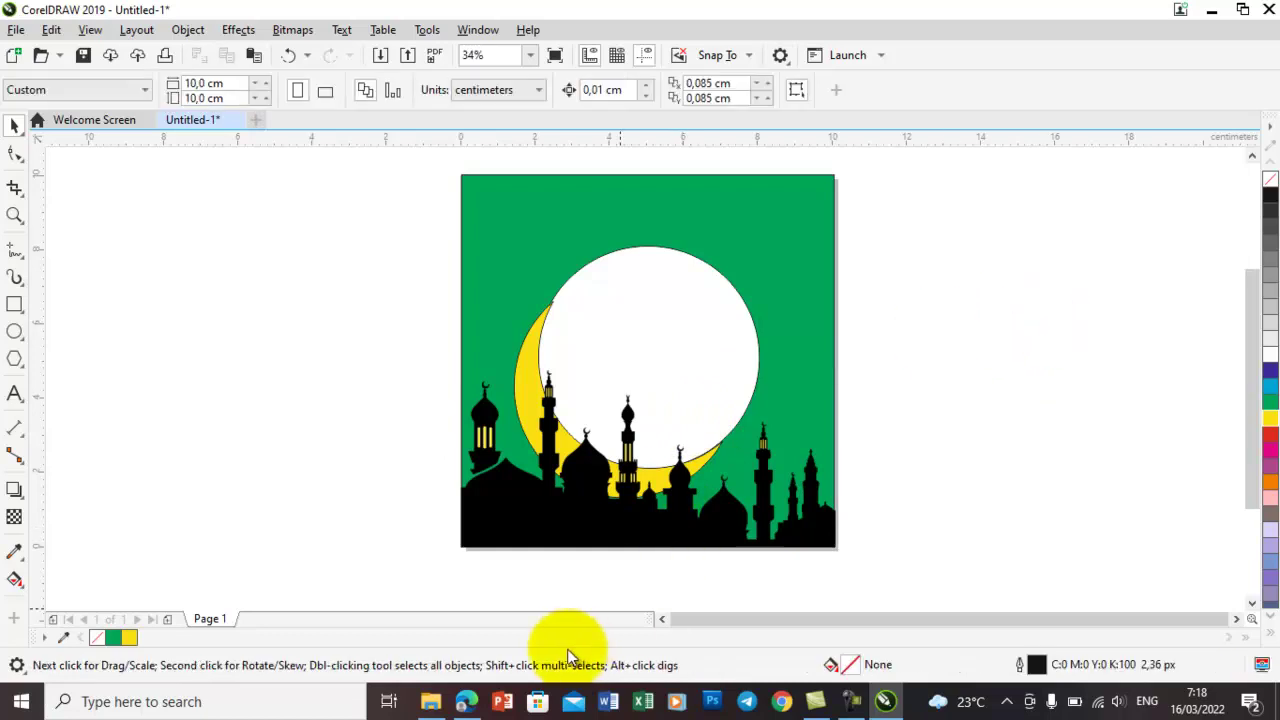
# Switch to the Edge browser, search for "lentera.png" and show the image results.
pyautogui.moveTo(470, 705)
pyautogui.click(465, 615)
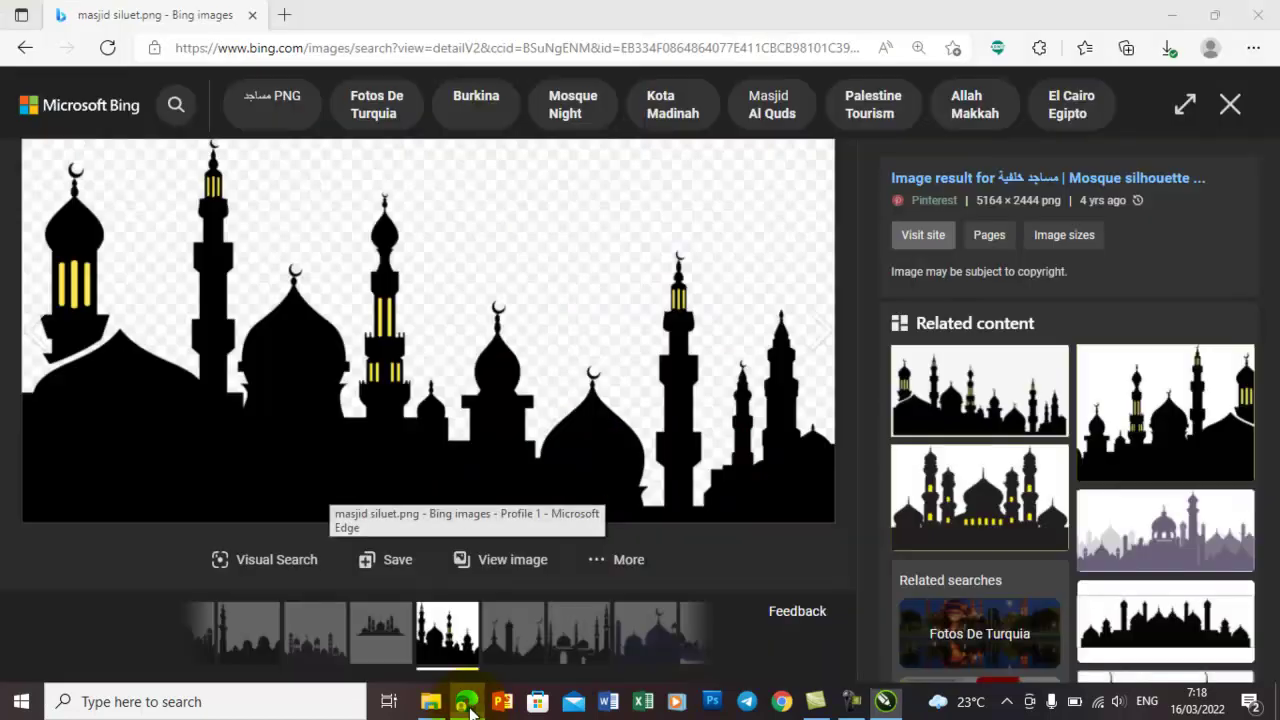
pyautogui.click(396, 55)
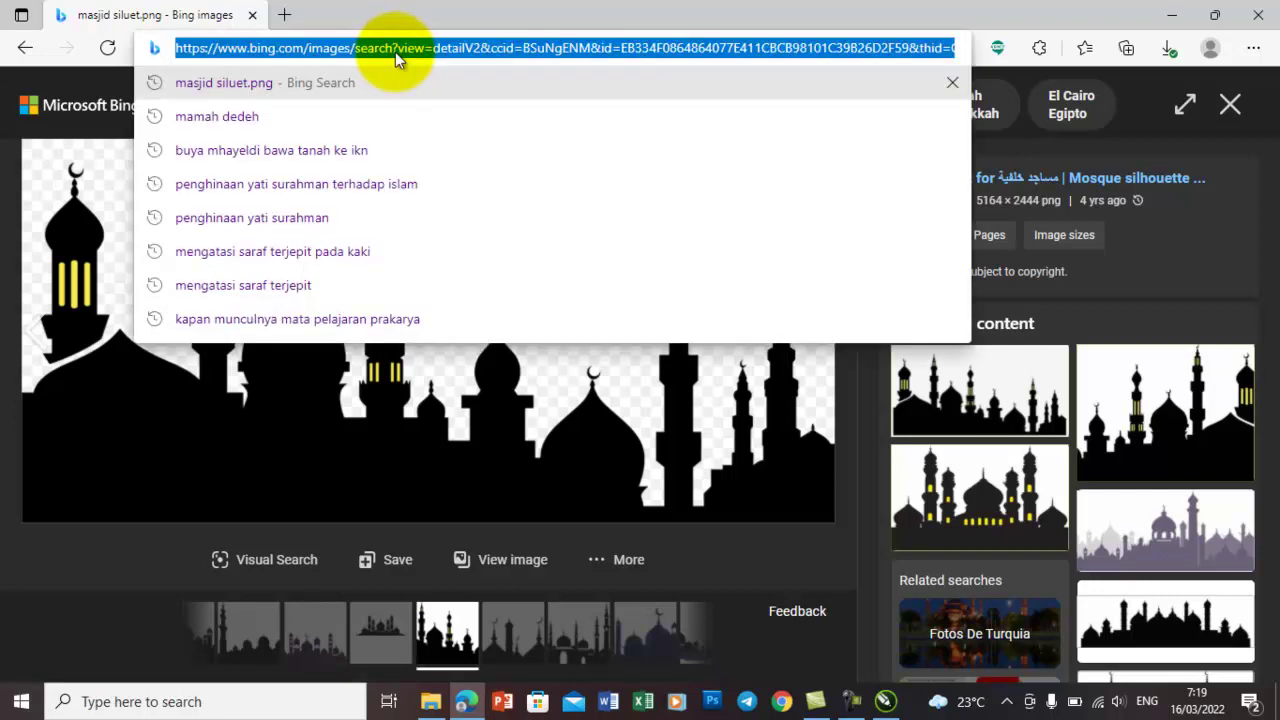
pyautogui.write('lentera')
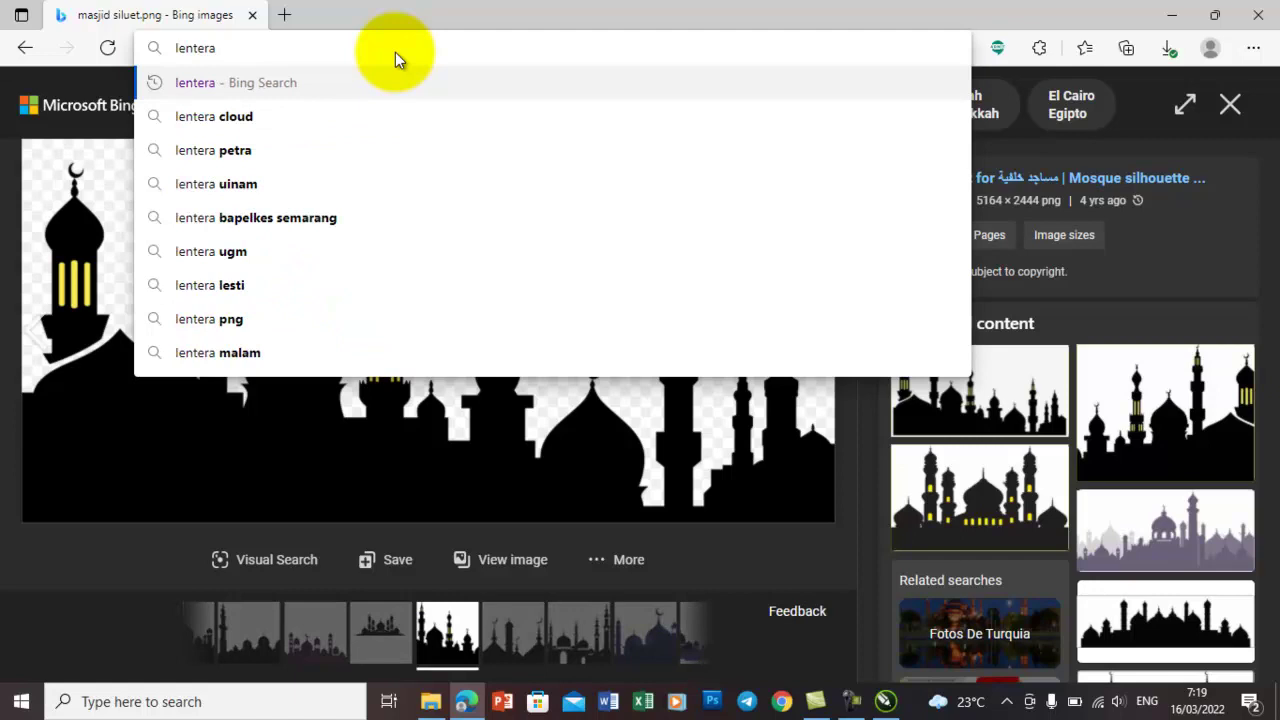
pyautogui.write('.png')
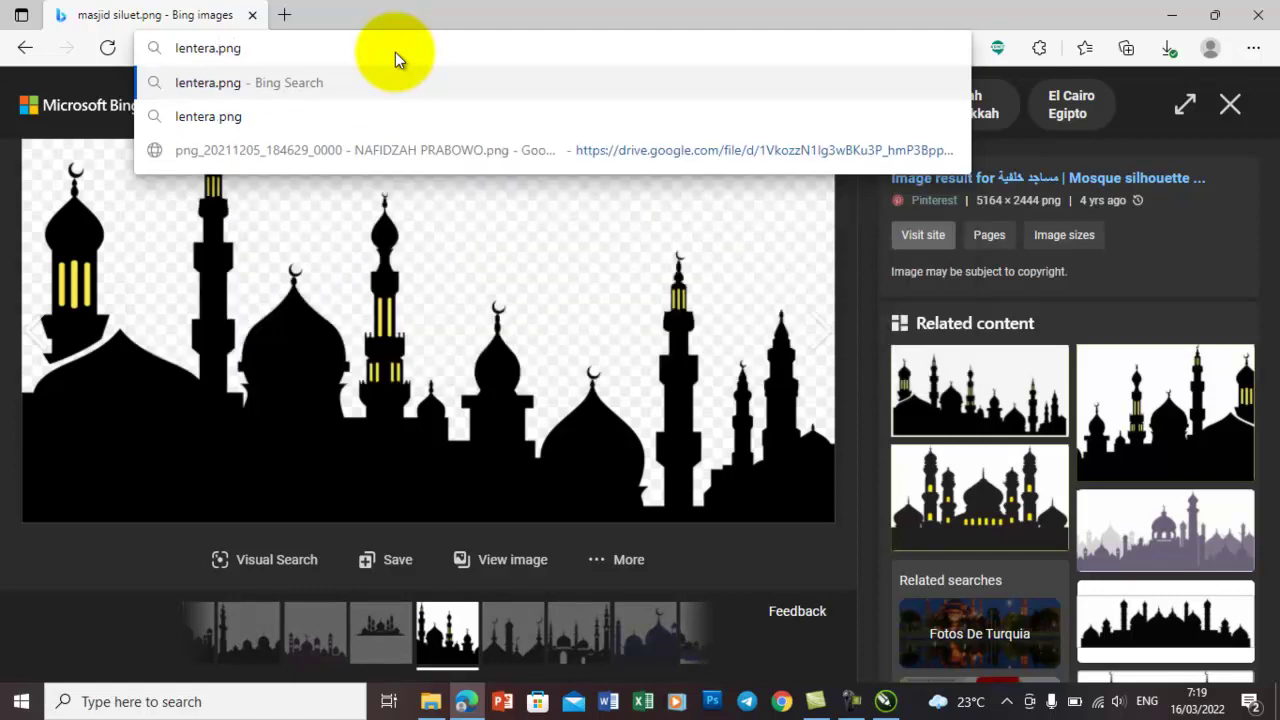
pyautogui.press('Return')
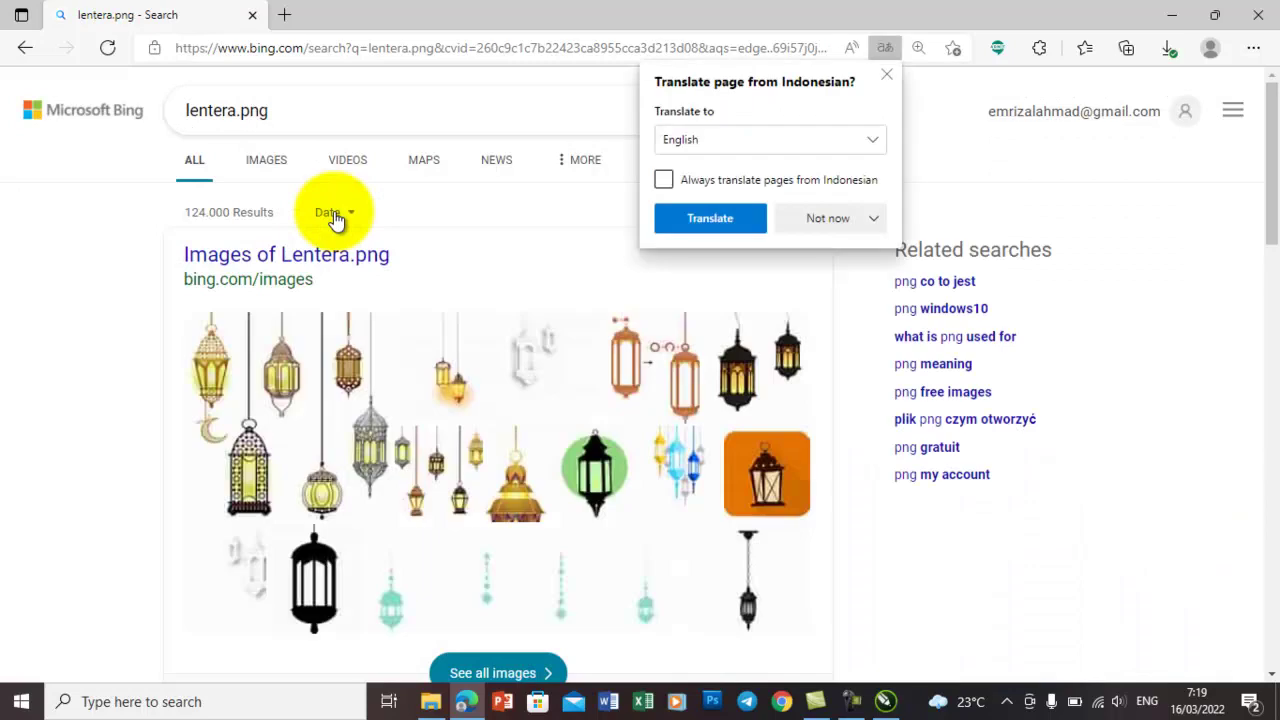
pyautogui.click(888, 76)
pyautogui.click(281, 169)
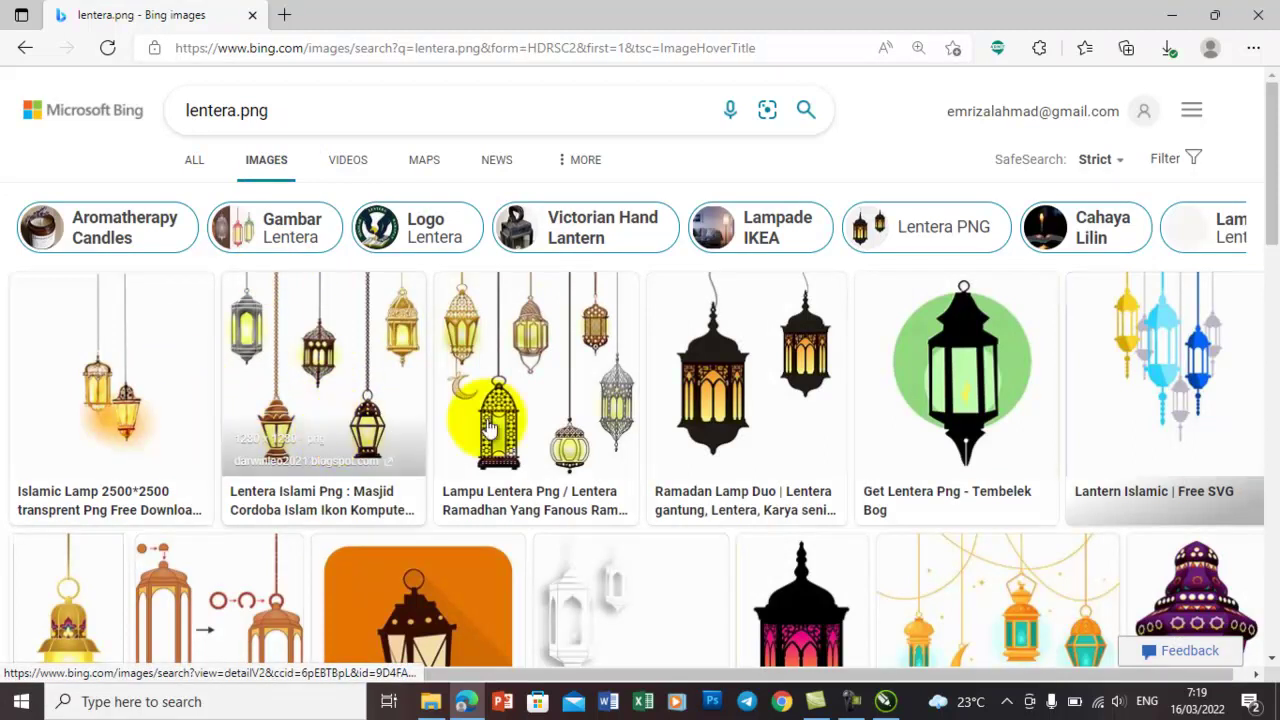
# Open the image of two black hanging lanterns and save it as a PNG named "Gambar Lentera" in the Pictures folder.
pyautogui.click(744, 398)
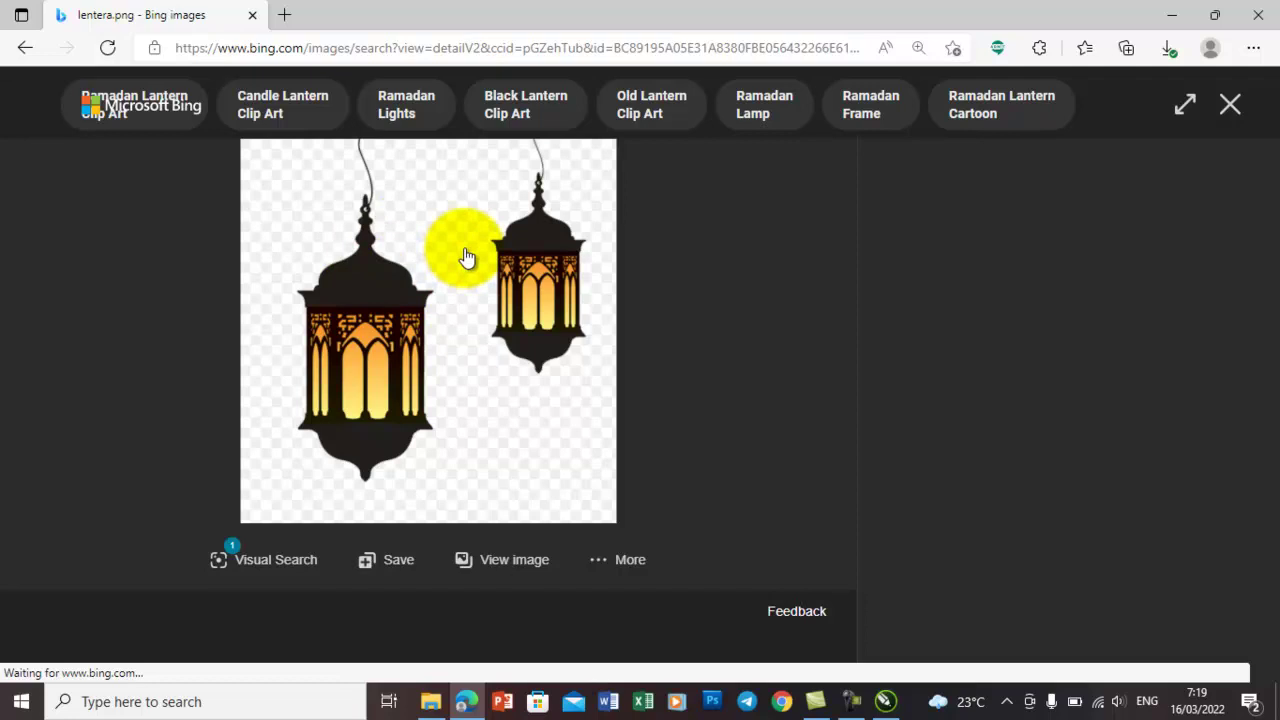
pyautogui.rightClick(464, 247)
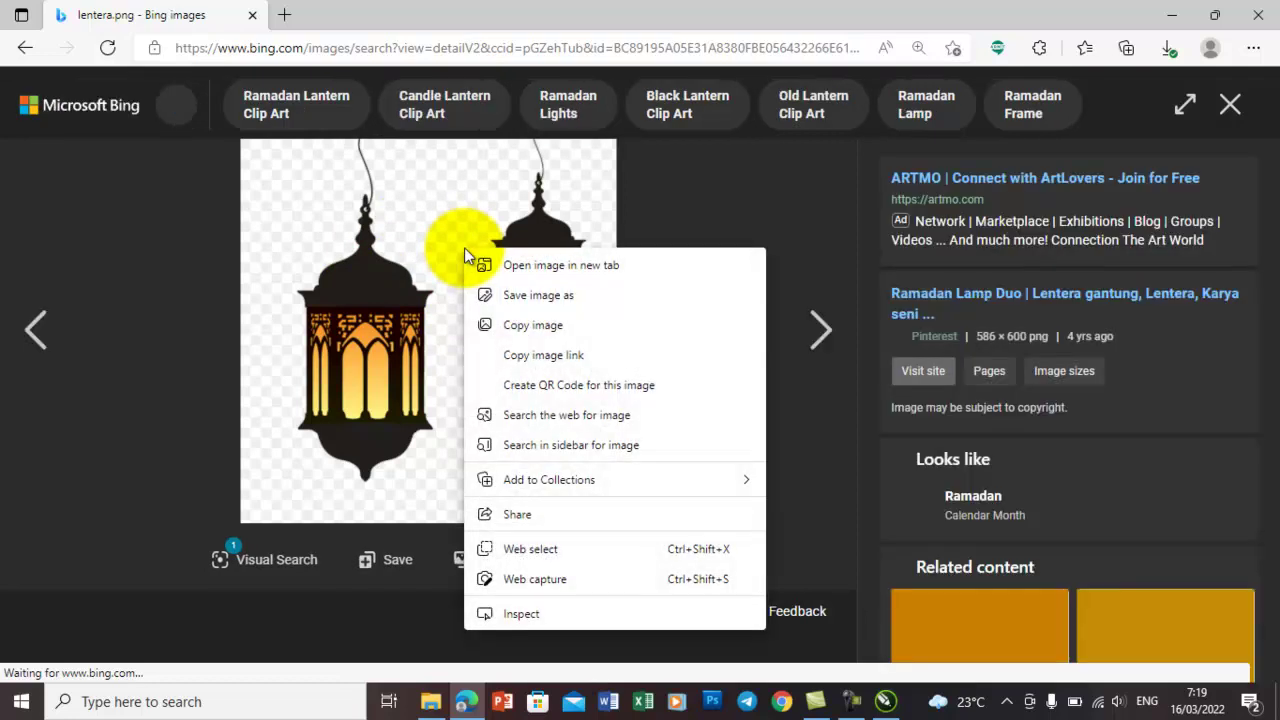
pyautogui.click(527, 297)
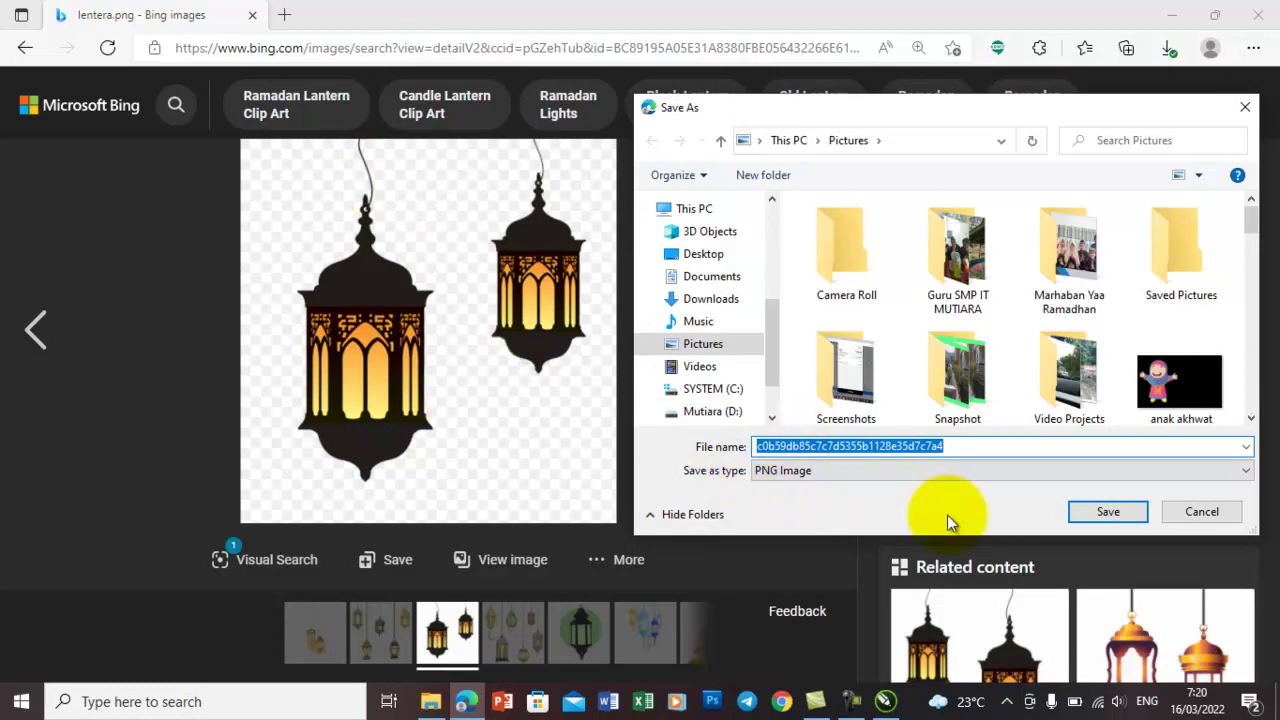
pyautogui.write('Gambar ')
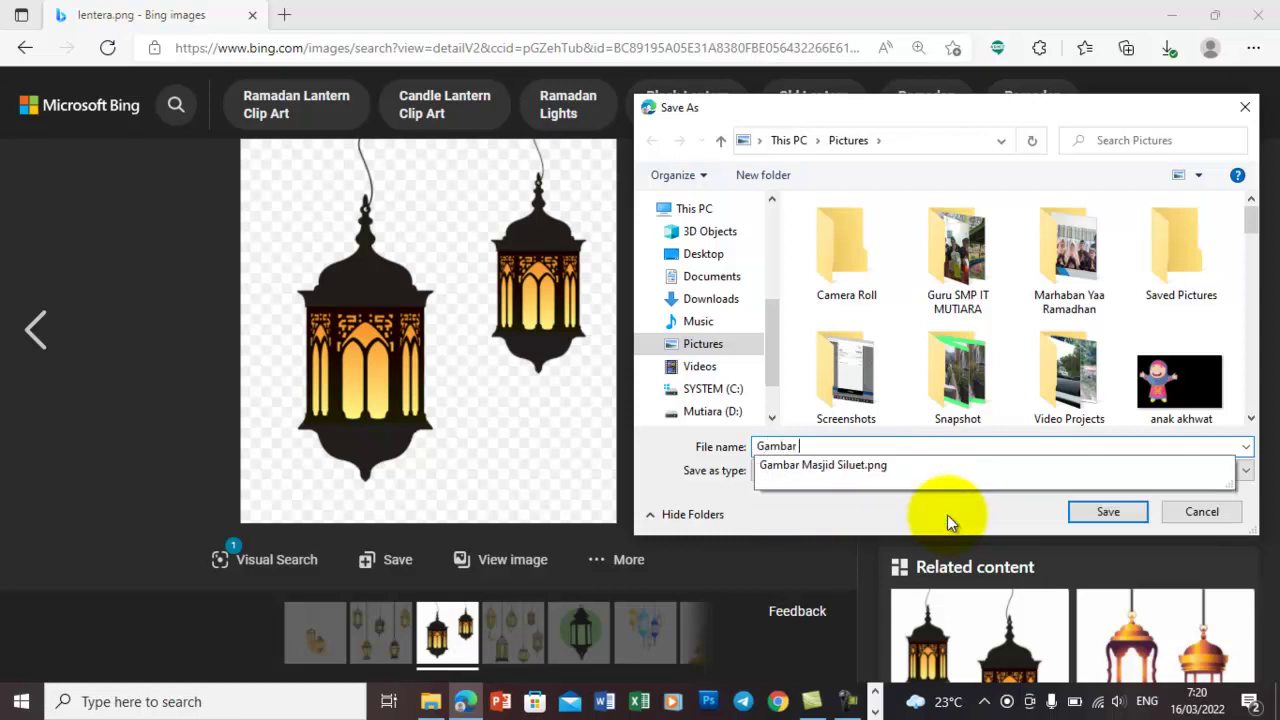
pyautogui.write('Lentera')
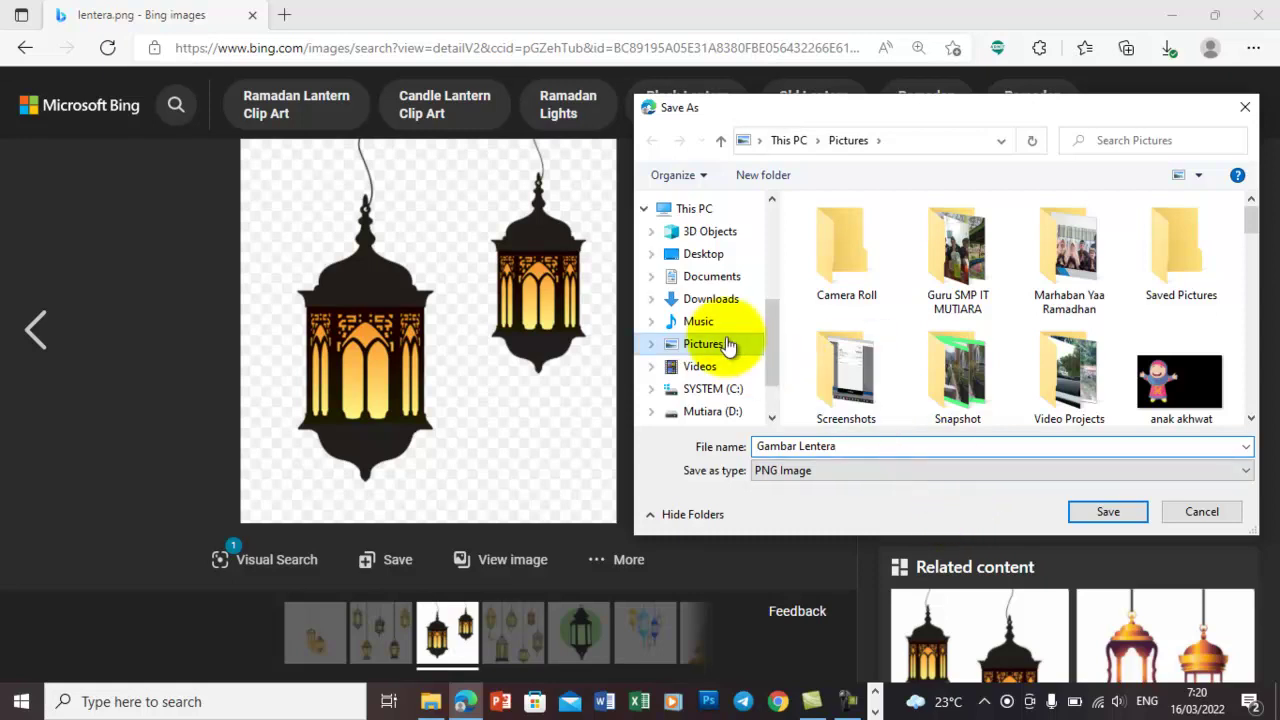
pyautogui.click(1115, 516)
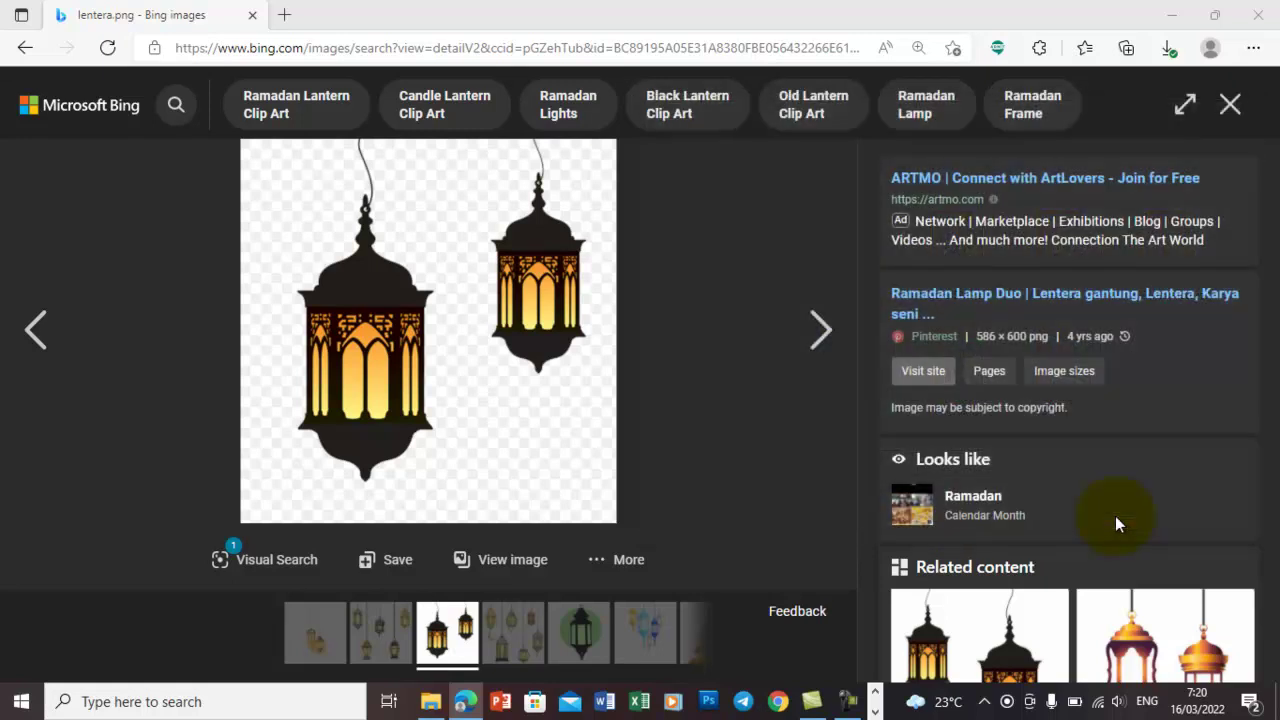
# Switch to File Explorer and copy the "Gambar Lentera" image from the end of the Pictures folder.
pyautogui.click(430, 706)
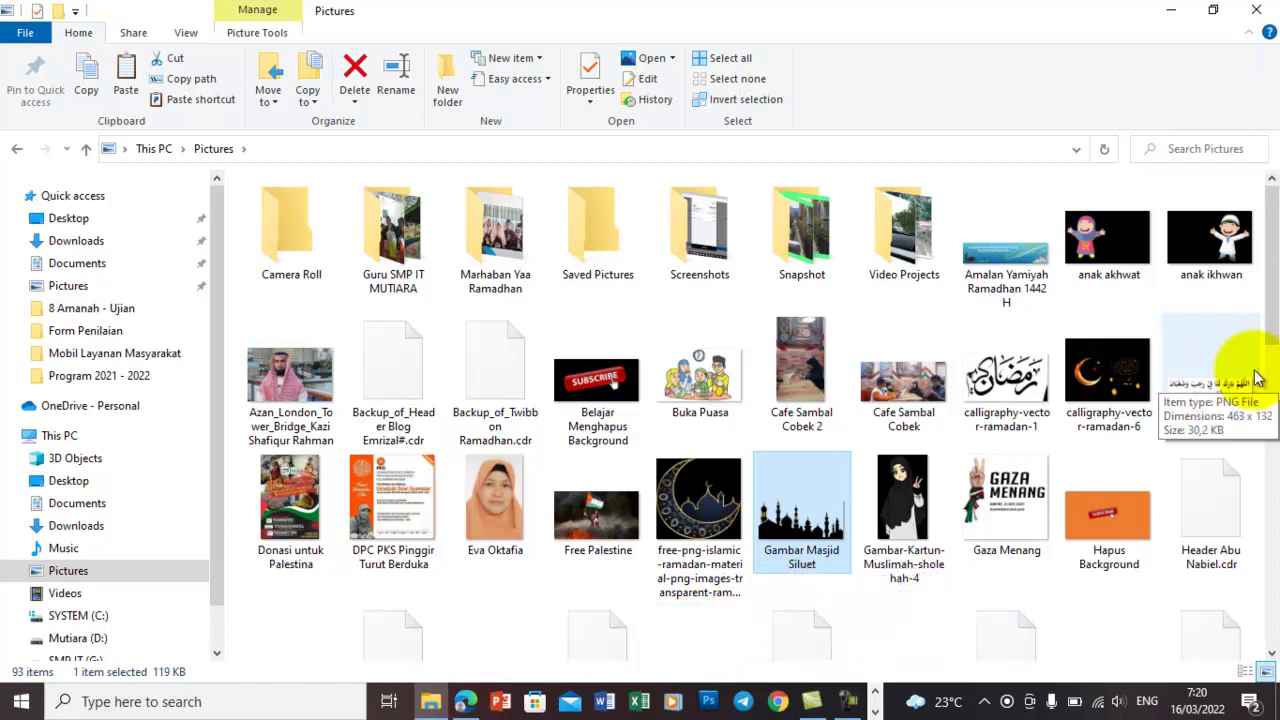
pyautogui.scroll(-3, 1270, 400)
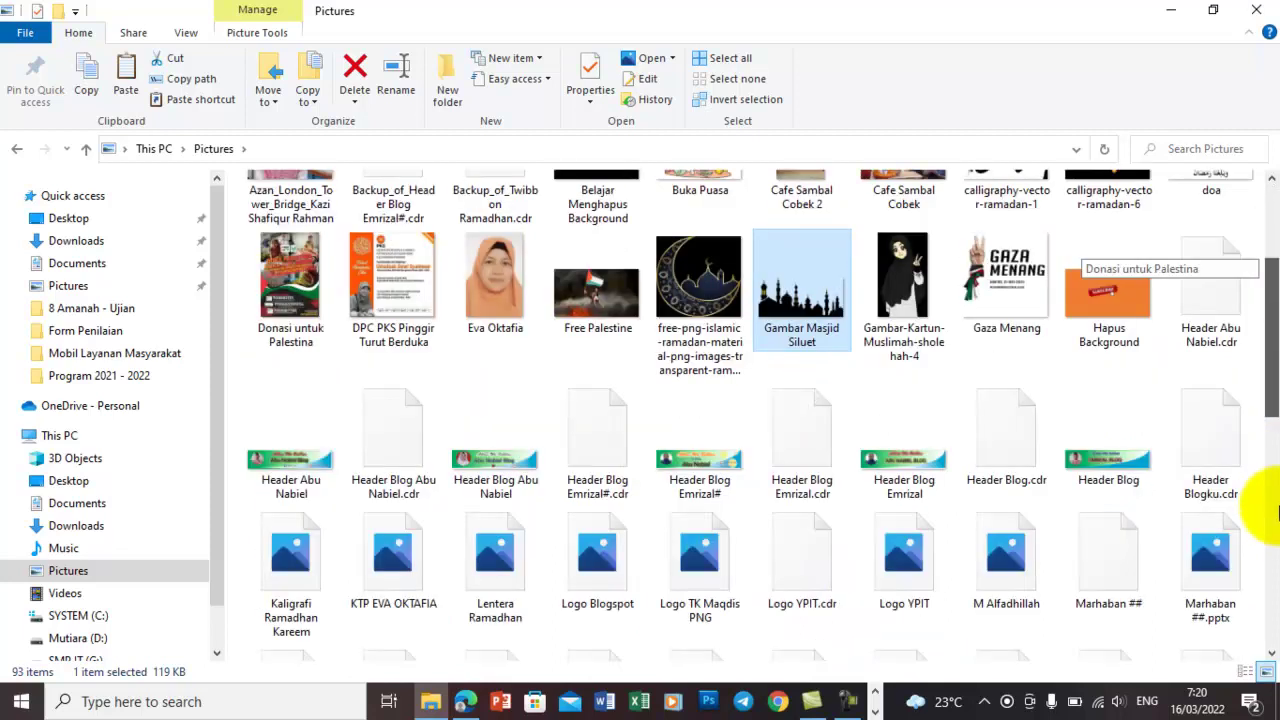
pyautogui.scroll(-3, 1276, 505)
pyautogui.moveTo(1276, 483); pyautogui.dragTo(1270, 650)
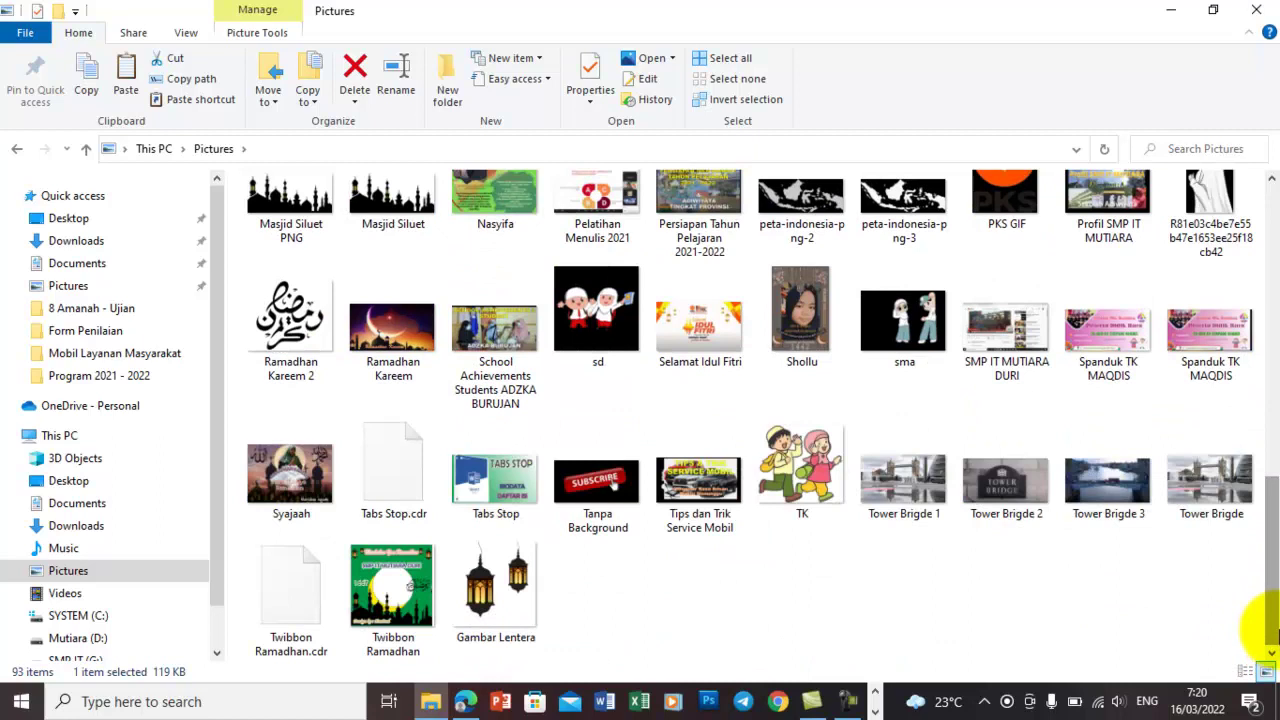
pyautogui.click(500, 592)
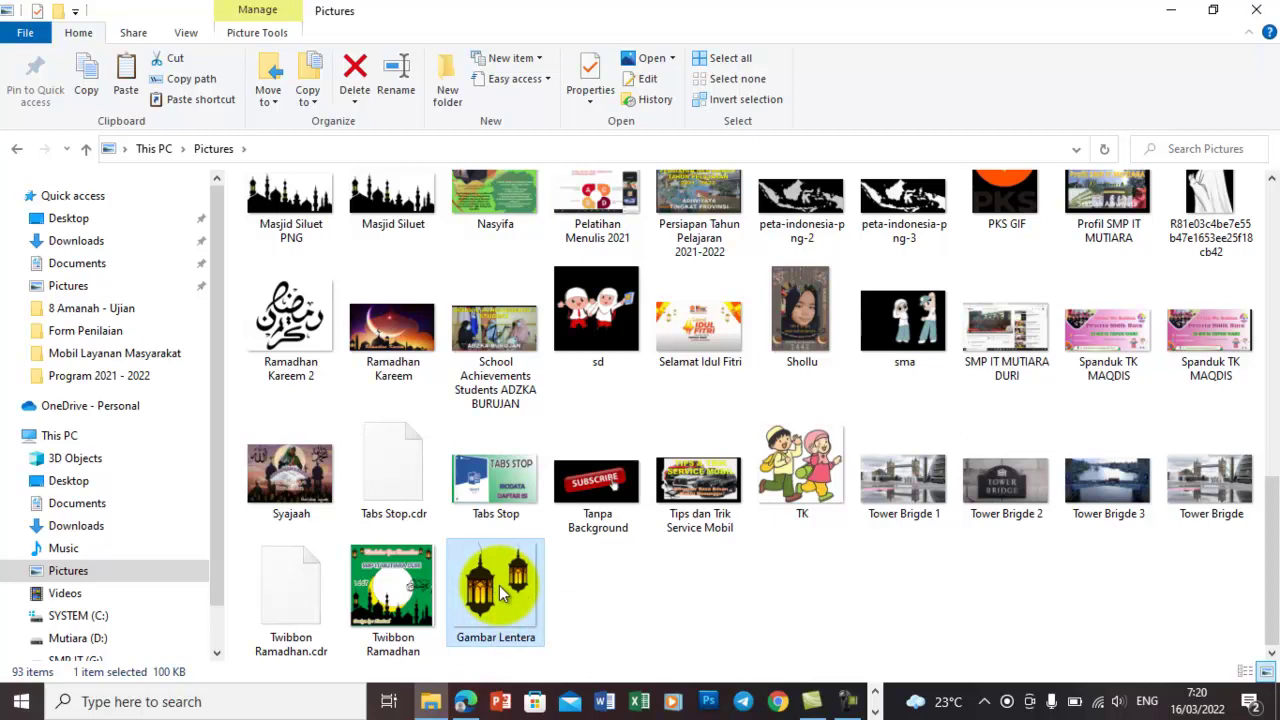
pyautogui.rightClick(499, 585)
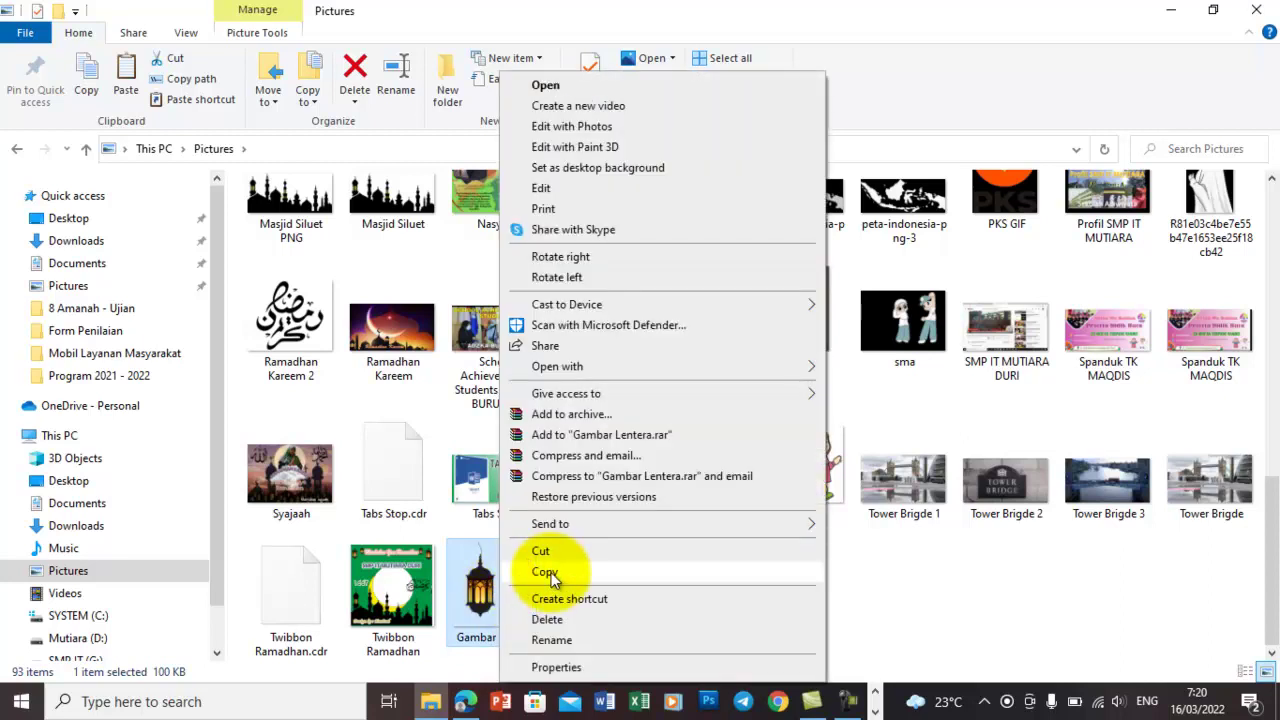
pyautogui.click(544, 572)
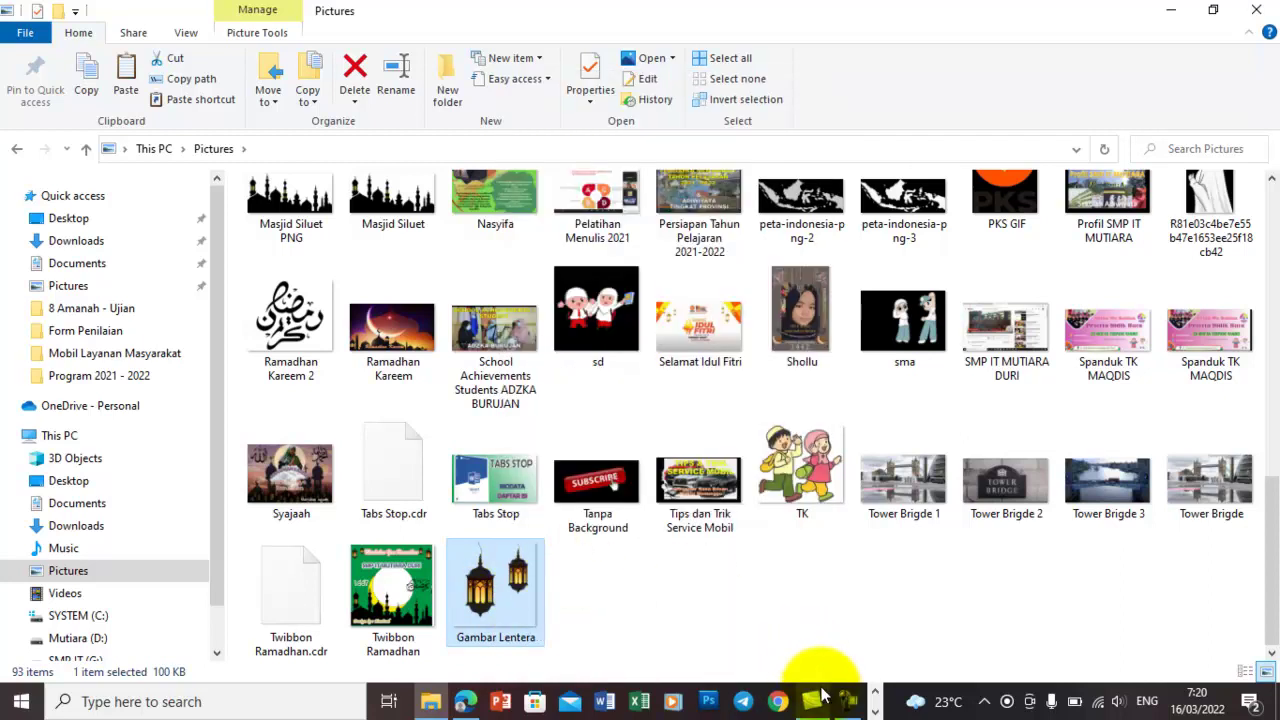
# Switch back to CorelDRAW and paste the lantern image into the design.
pyautogui.click(876, 700)
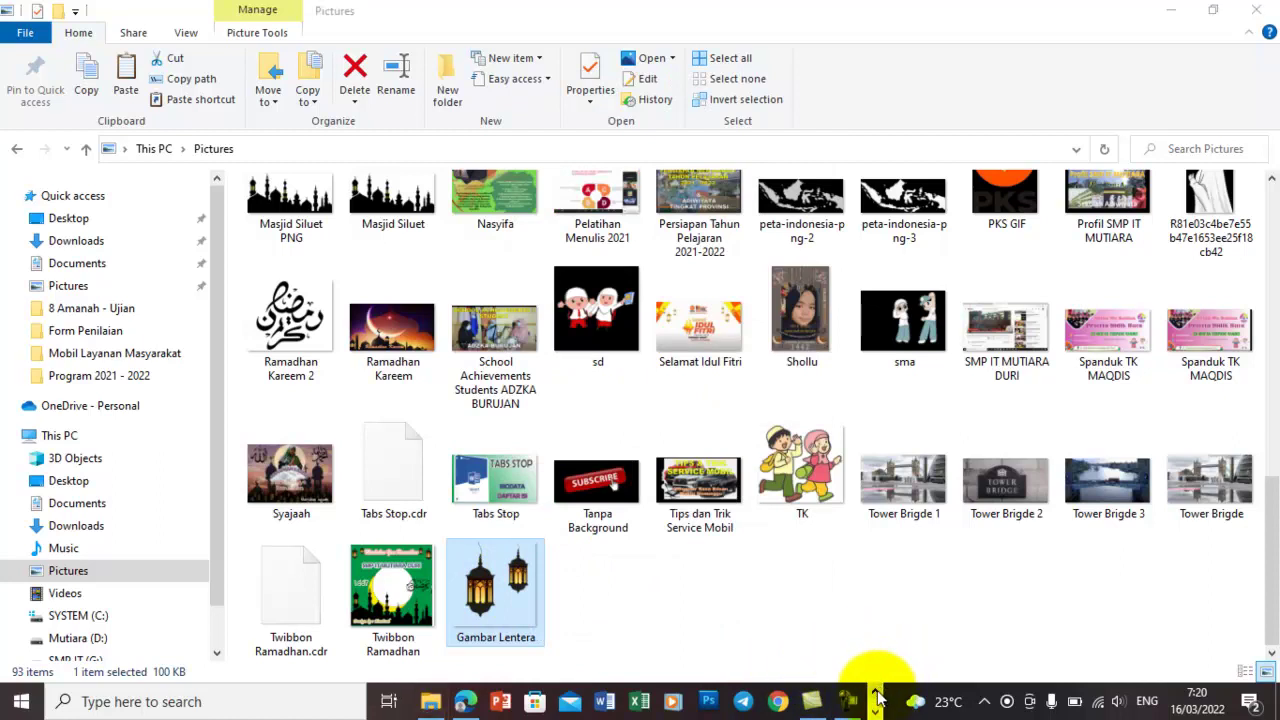
pyautogui.click(875, 713)
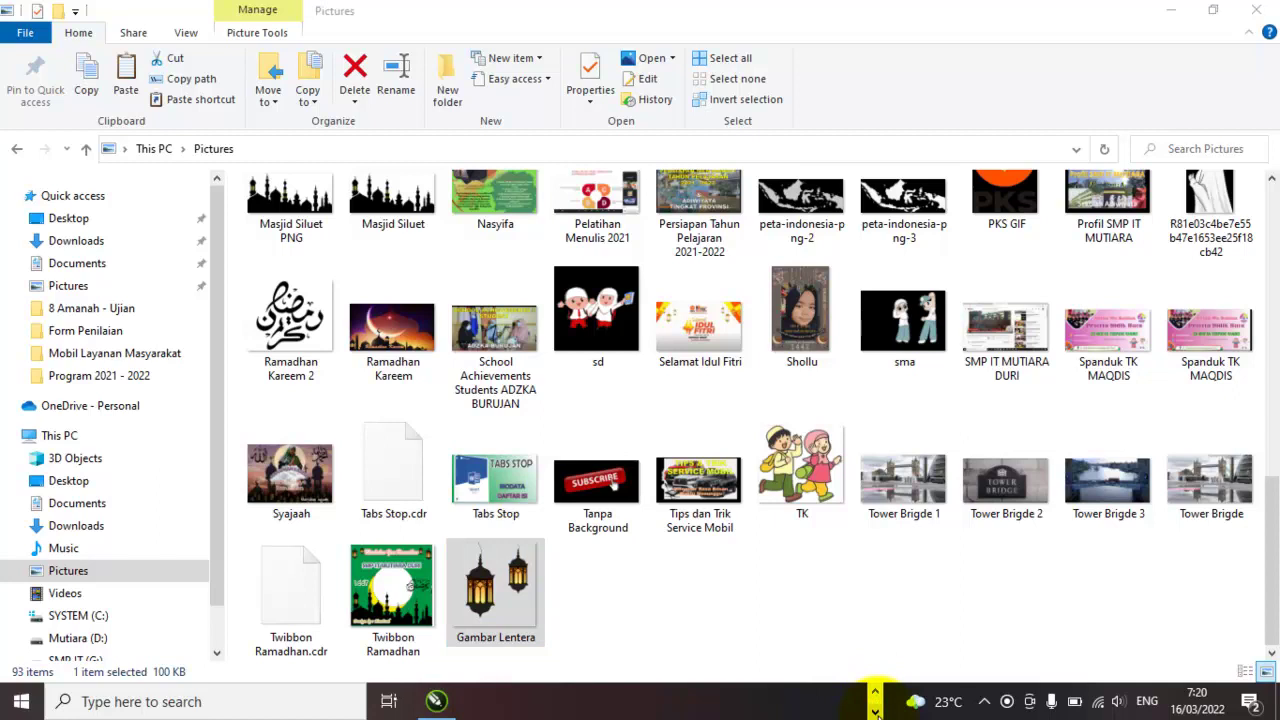
pyautogui.click(436, 700)
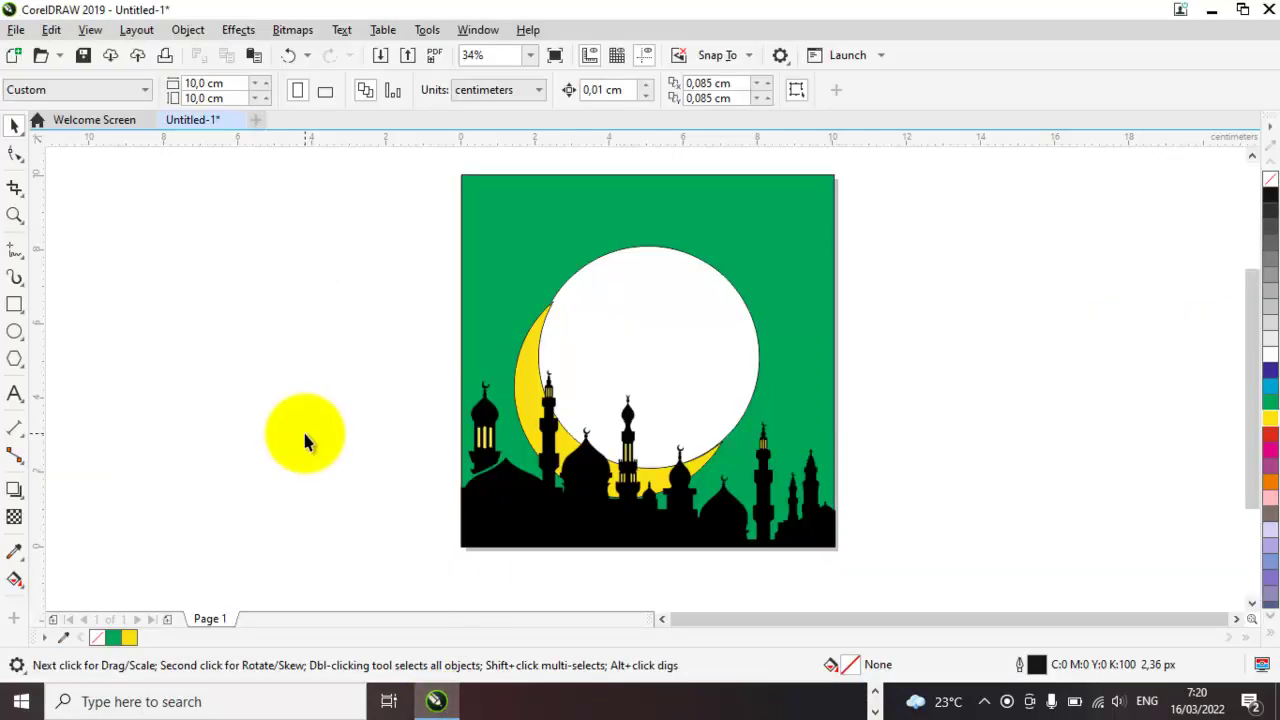
pyautogui.rightClick(295, 317)
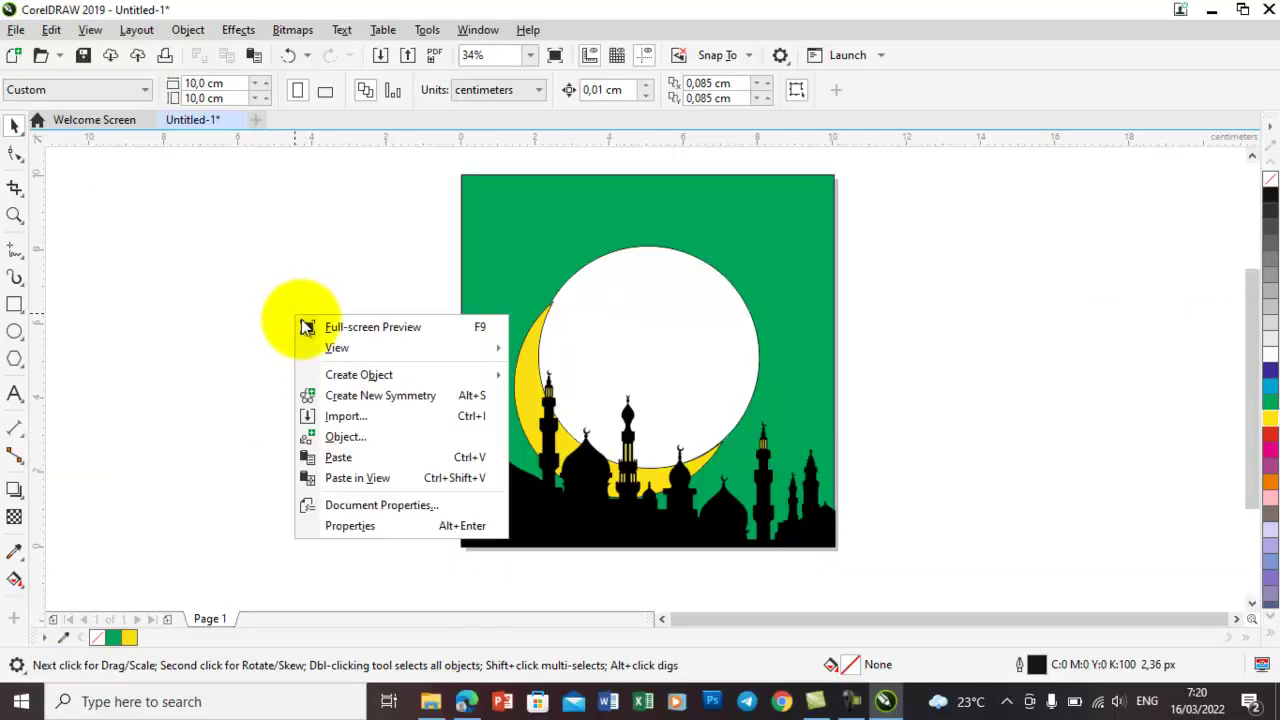
pyautogui.click(343, 457)
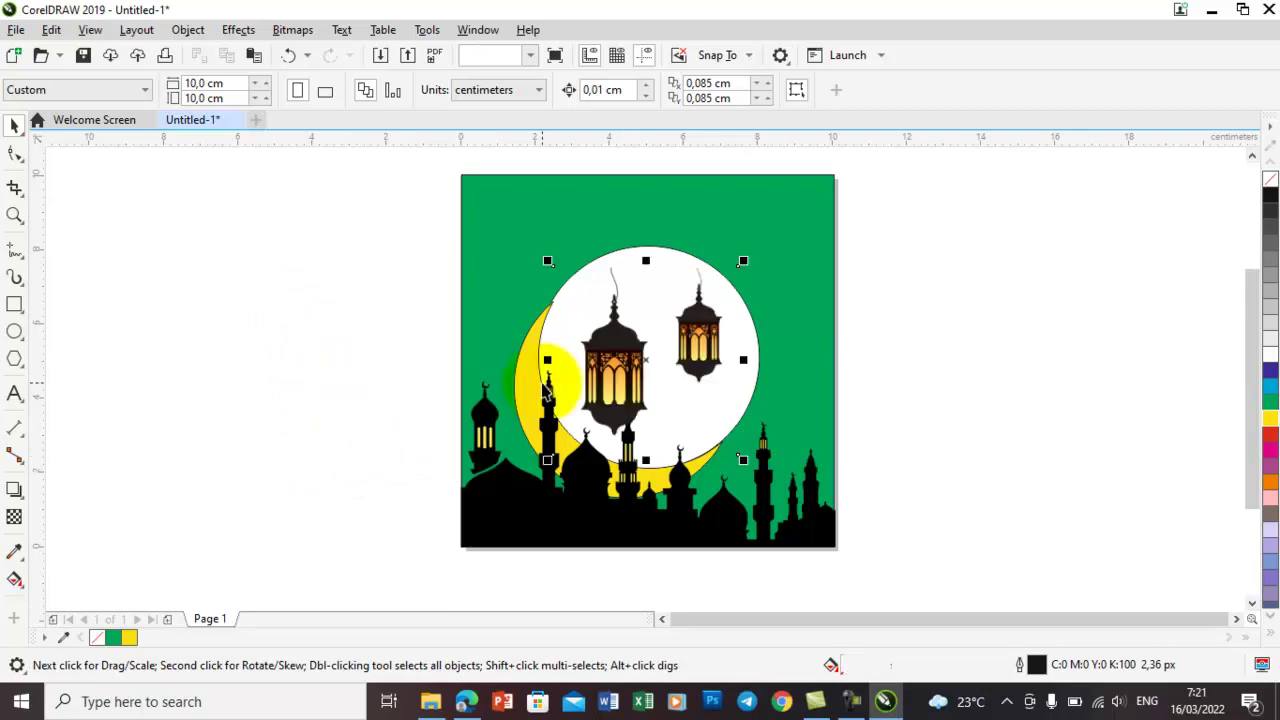
# Move the lanterns to the green square's upper-left corner and shrink them proportionally to about 2 cm wide.
pyautogui.moveTo(625, 357); pyautogui.dragTo(529, 270)
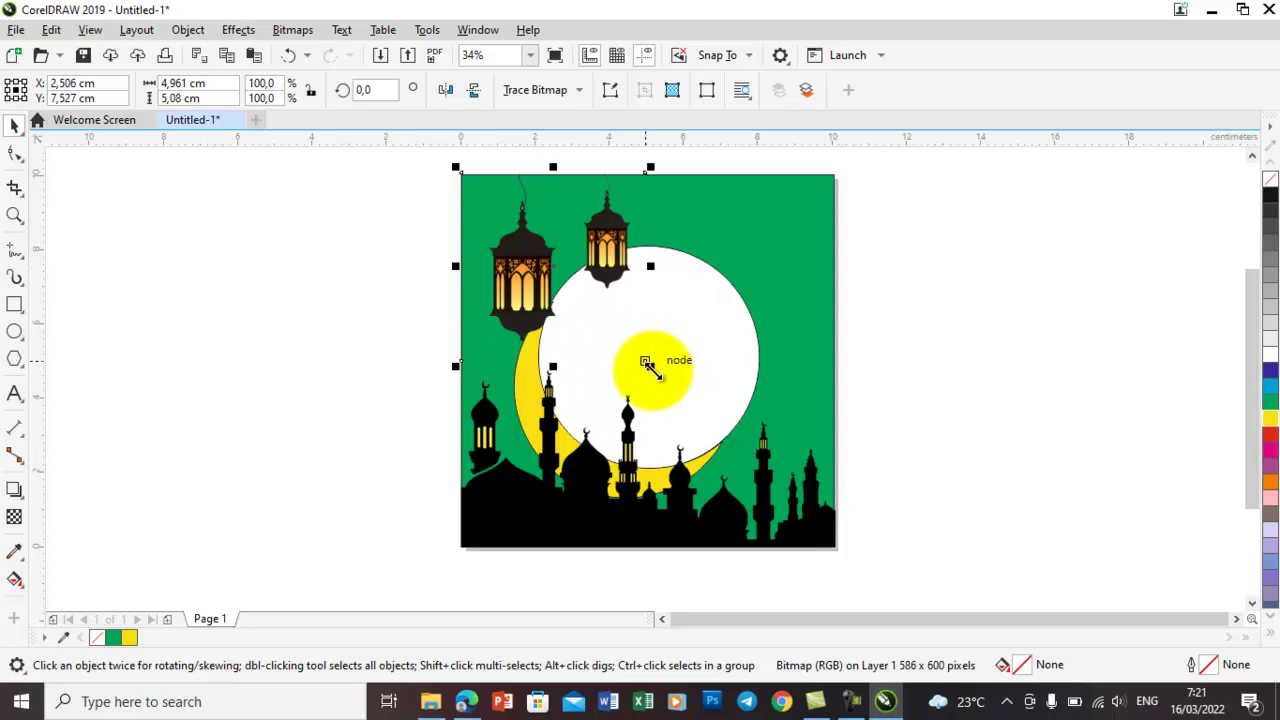
pyautogui.moveTo(646, 362); pyautogui.dragTo(540, 278)
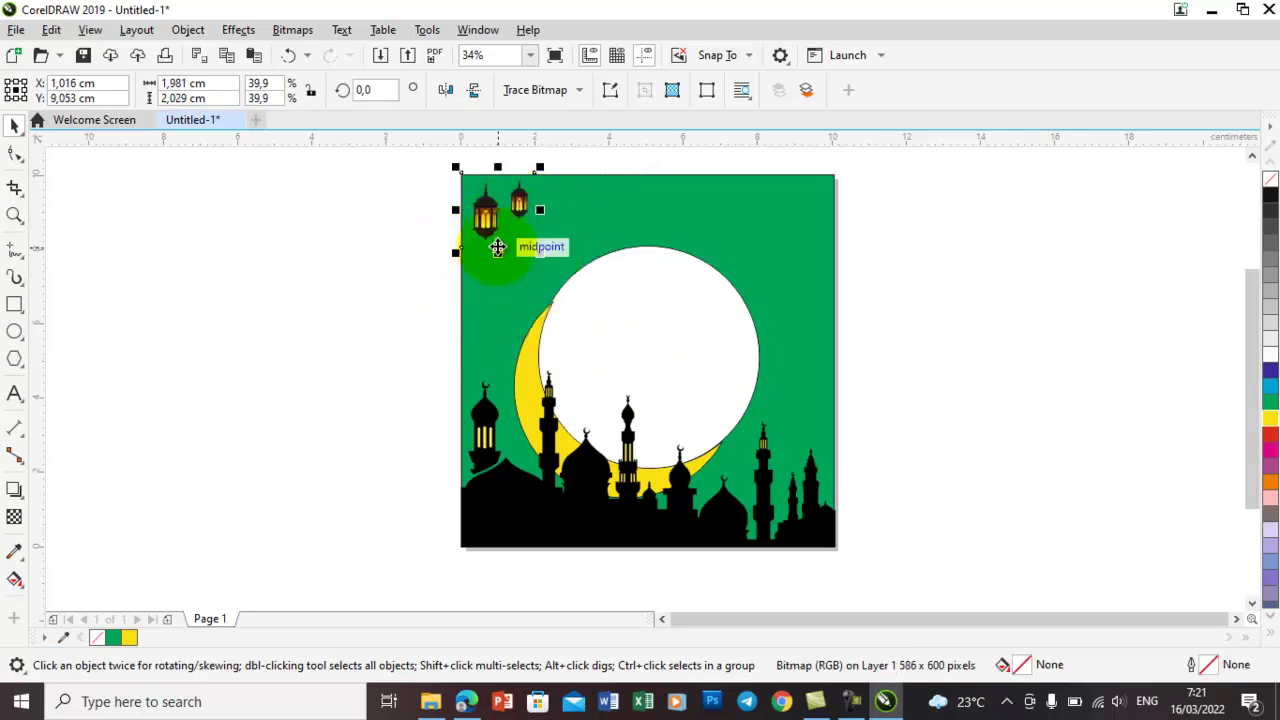
pyautogui.moveTo(498, 248); pyautogui.dragTo(498, 246)
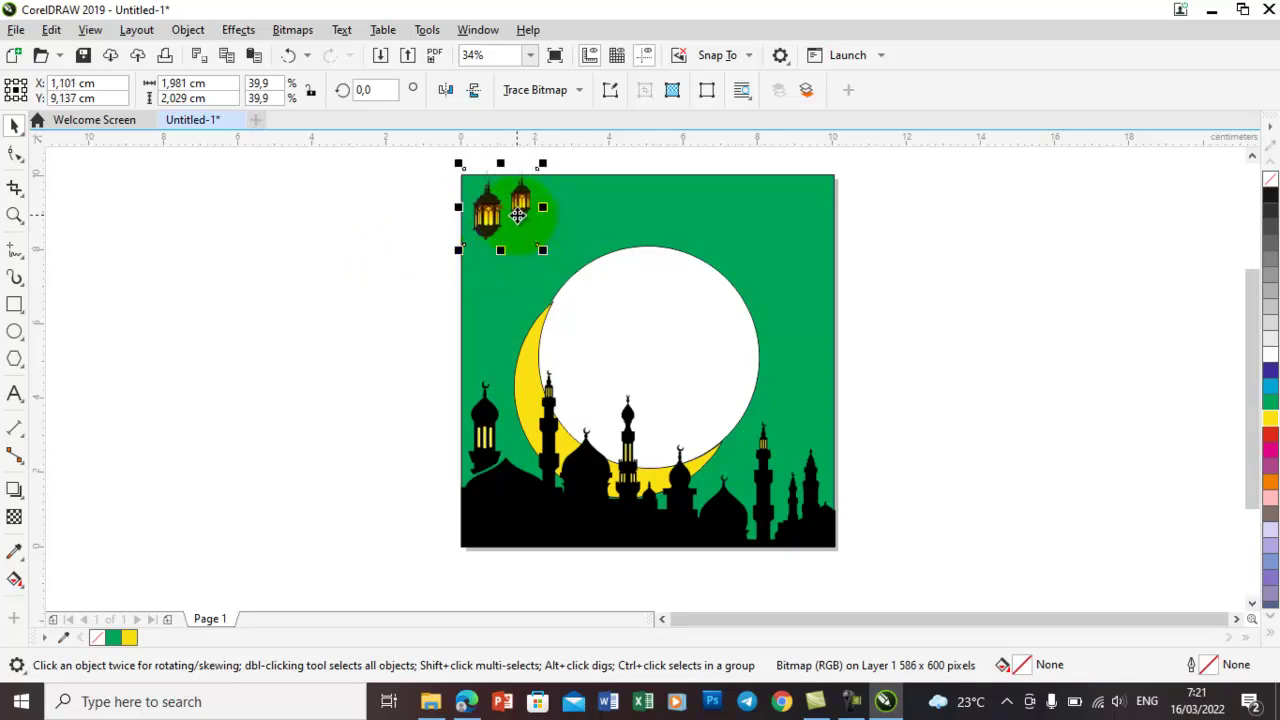
# Duplicate the lantern pair into the green square's upper-right corner and mirror the copy horizontally.
pyautogui.moveTo(520, 209); pyautogui.dragTo(814, 221)
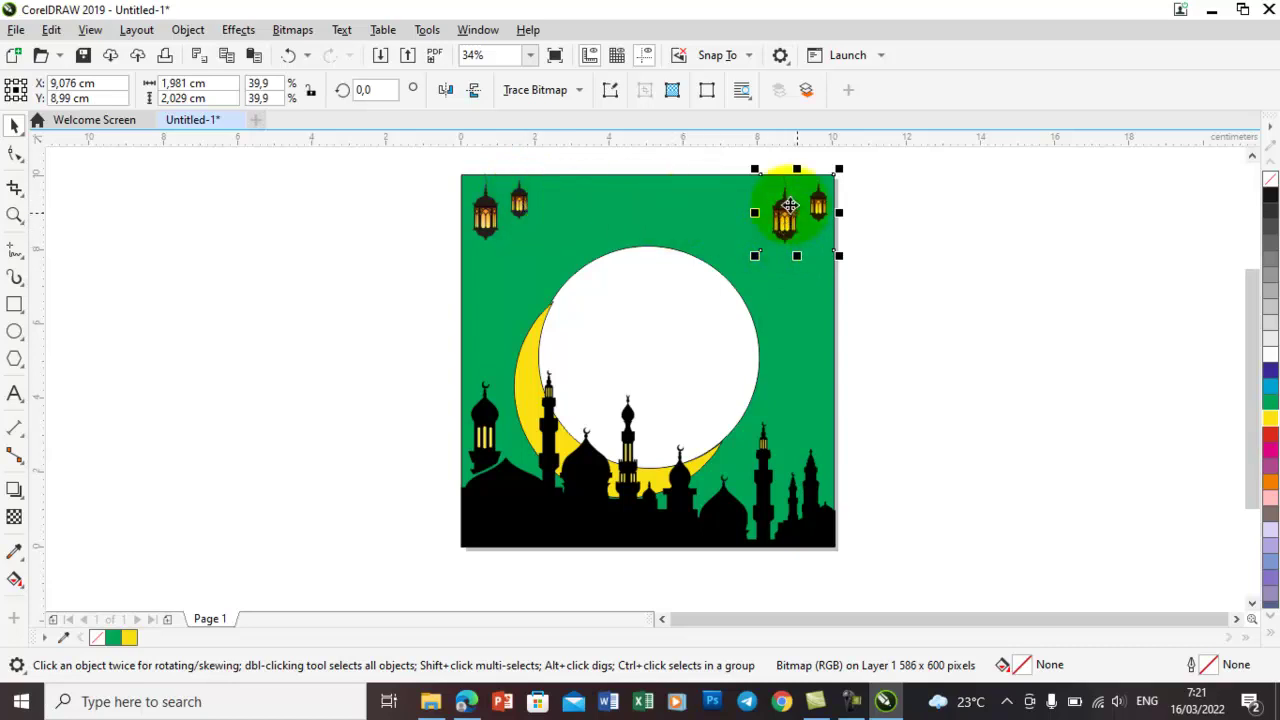
pyautogui.moveTo(784, 232)
pyautogui.mouseDown()
pyautogui.moveTo(823, 197)
pyautogui.moveTo(785, 222)
pyautogui.mouseUp()
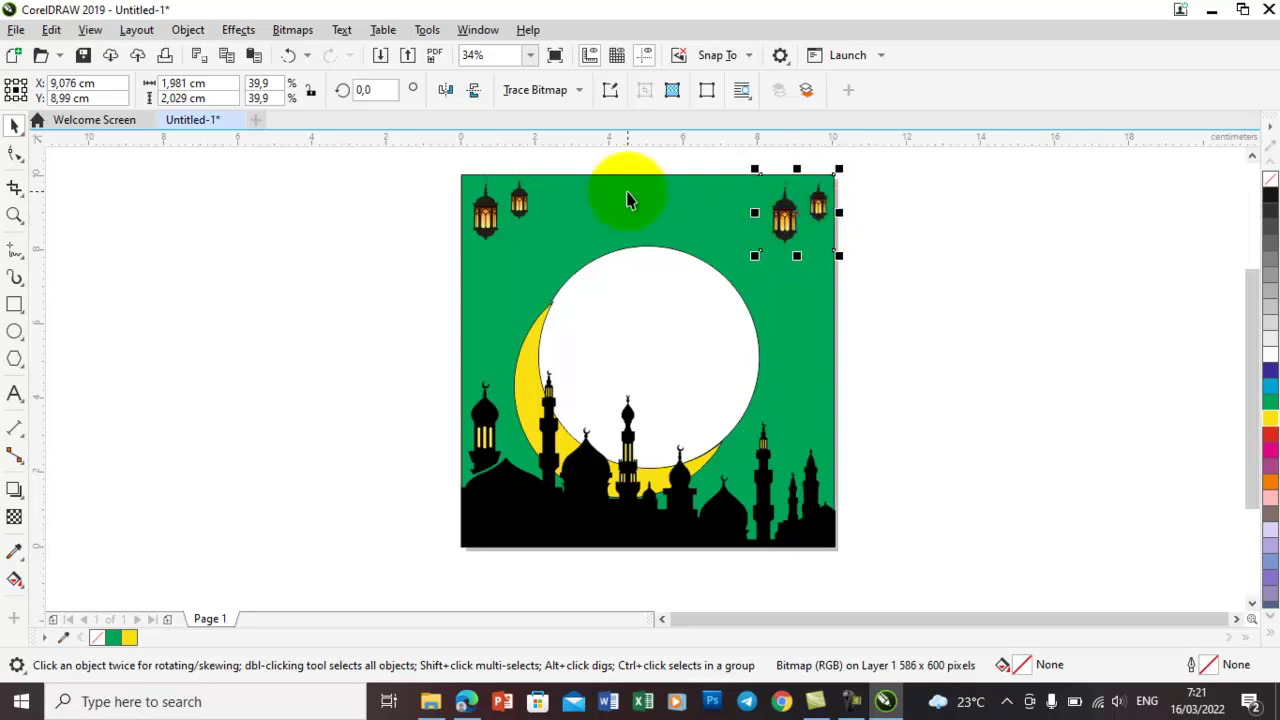
pyautogui.click(447, 91)
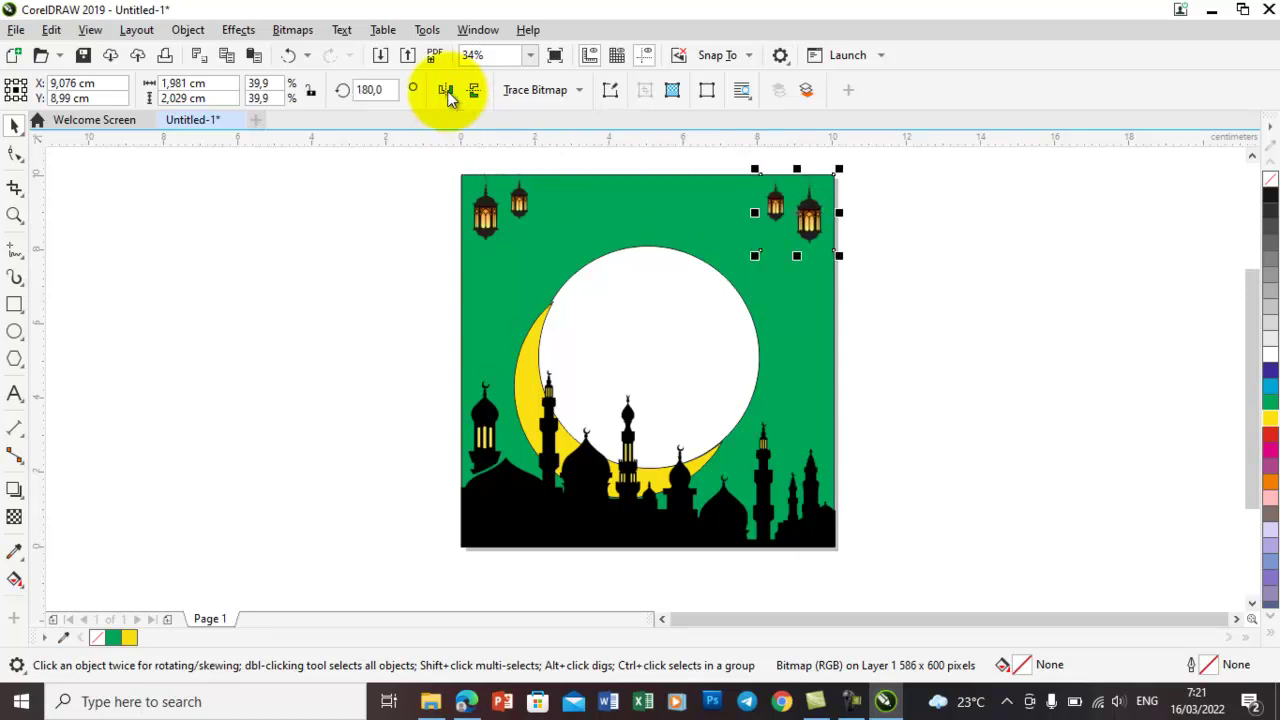
pyautogui.click(771, 246)
pyautogui.click(788, 230)
pyautogui.click(926, 269)
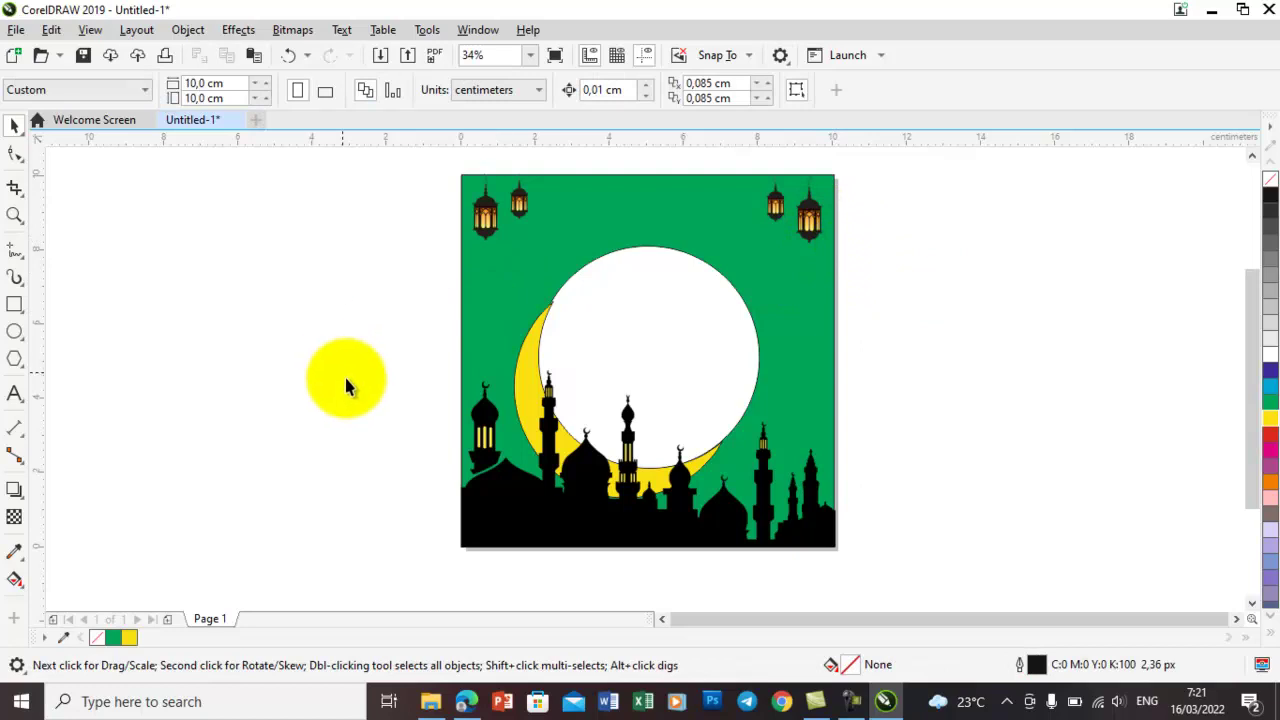
# Switch to the Edge browser and search Bing Images for "kaligrafi ramadhan kareem.png".
pyautogui.click(466, 701)
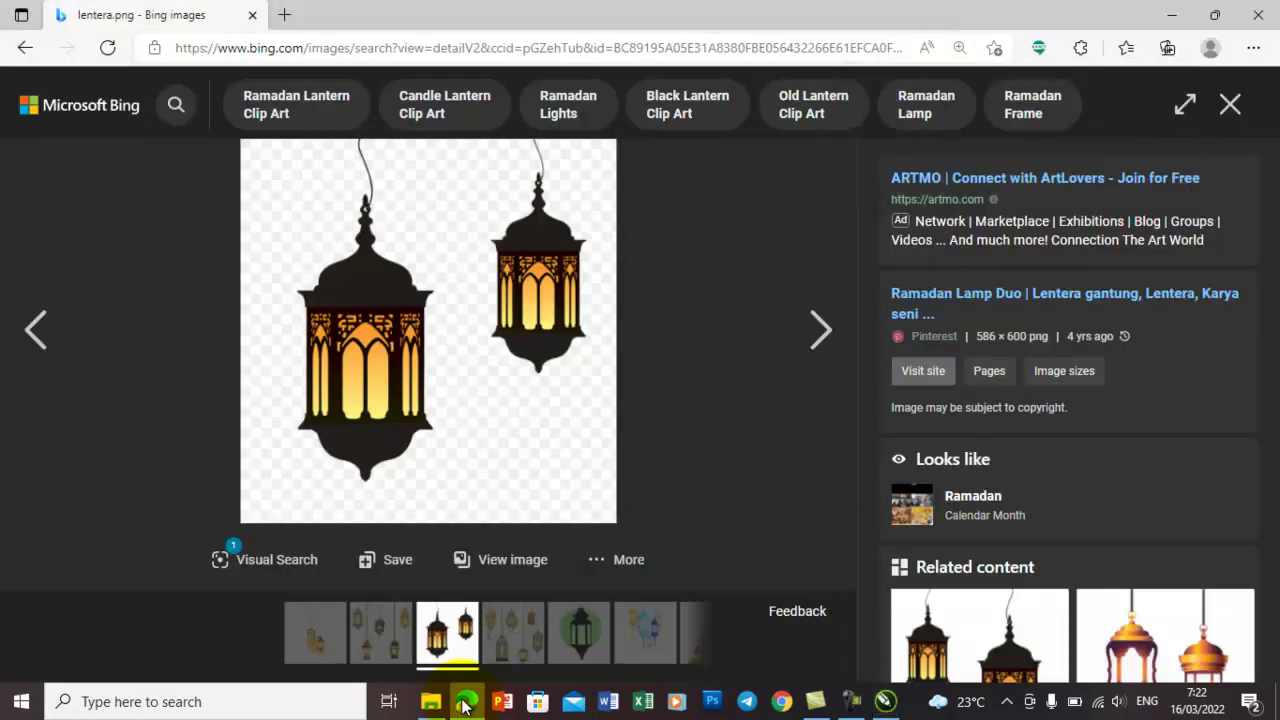
pyautogui.click(350, 53)
pyautogui.write('kalig')
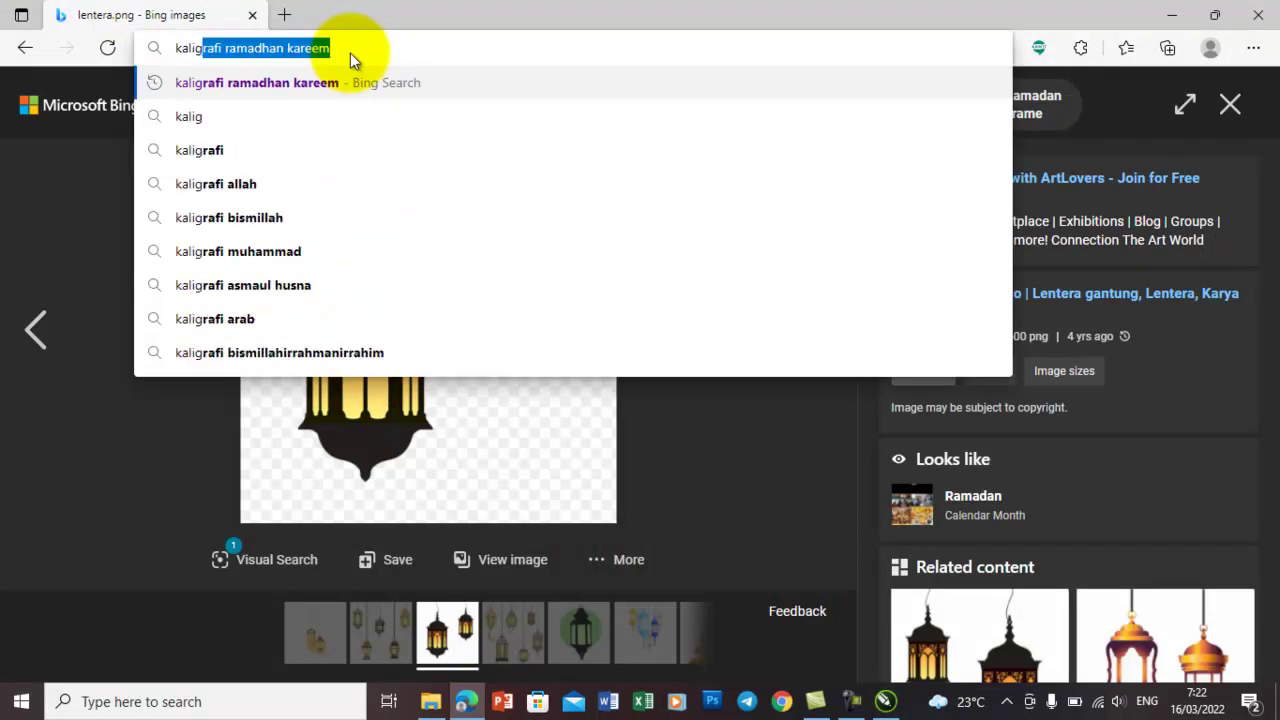
pyautogui.press('Right')
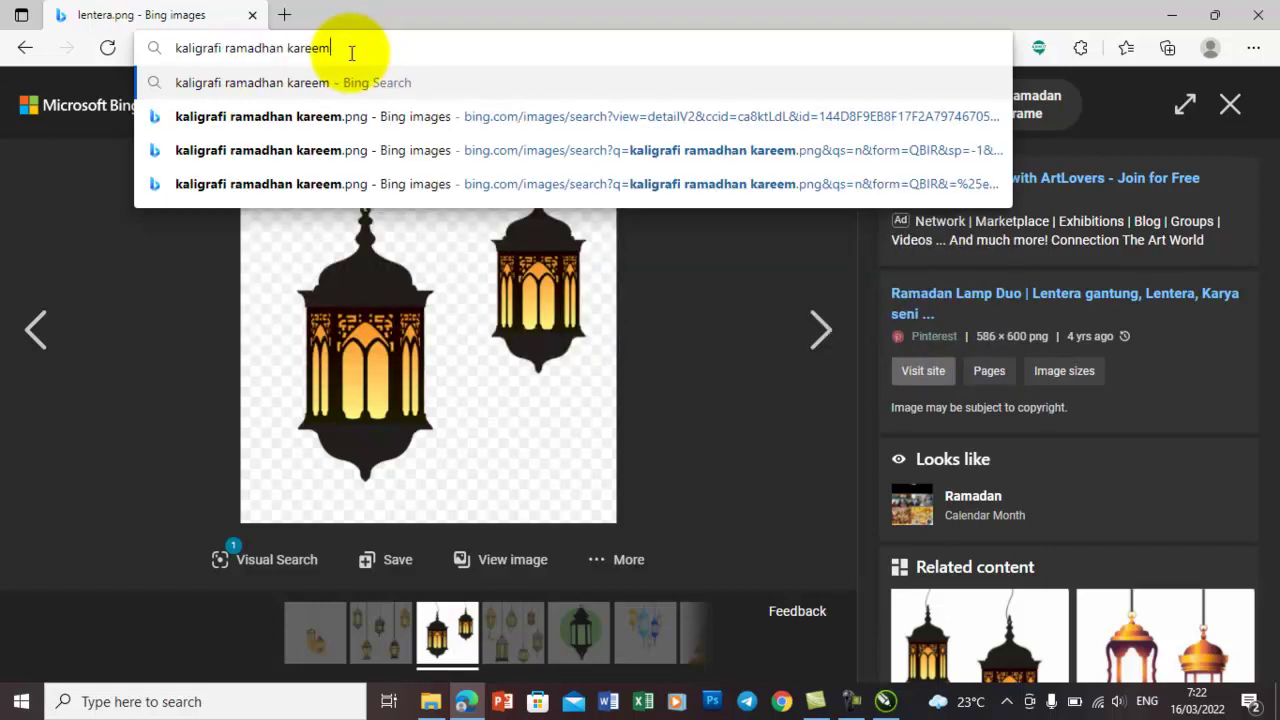
pyautogui.write('.png')
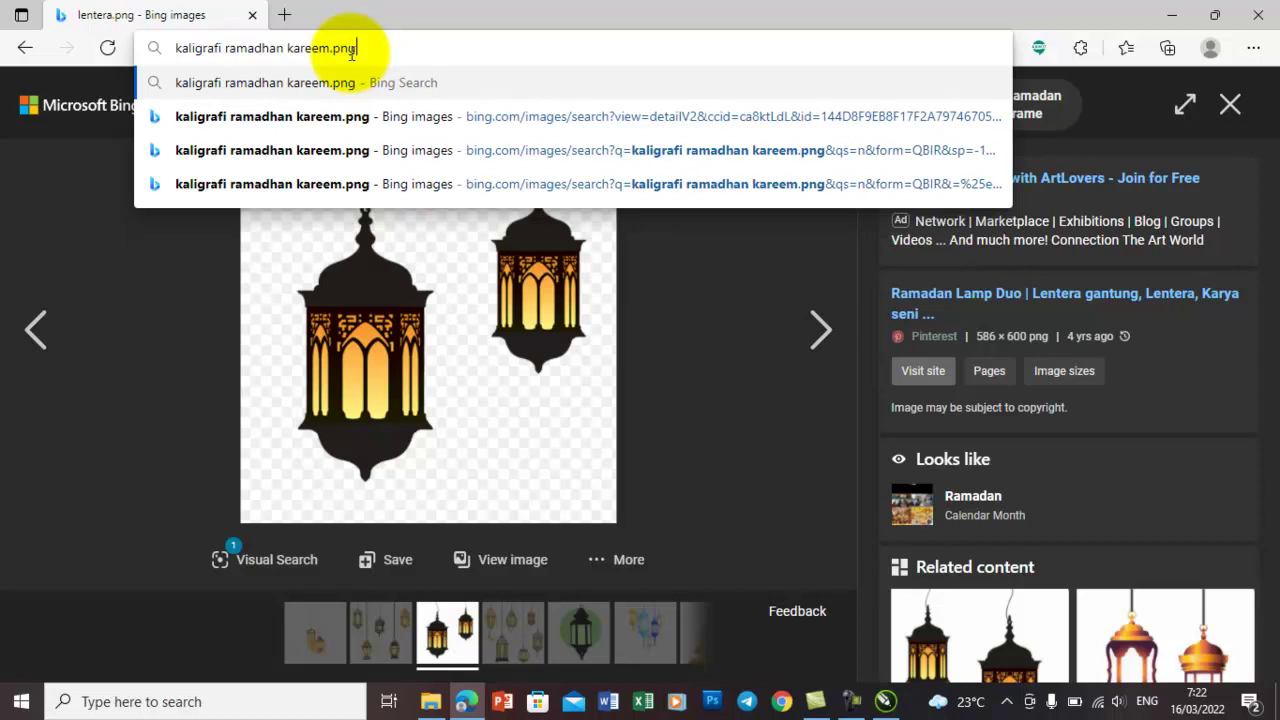
pyautogui.press('Return')
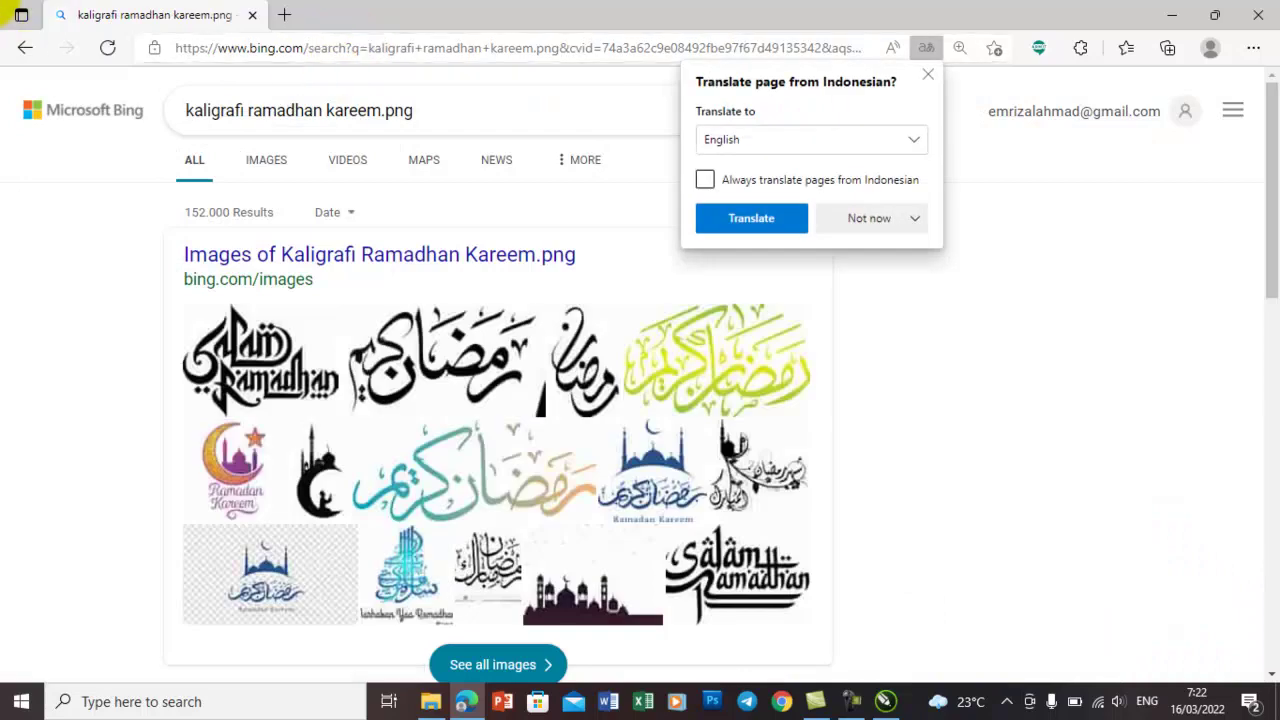
pyautogui.click(271, 168)
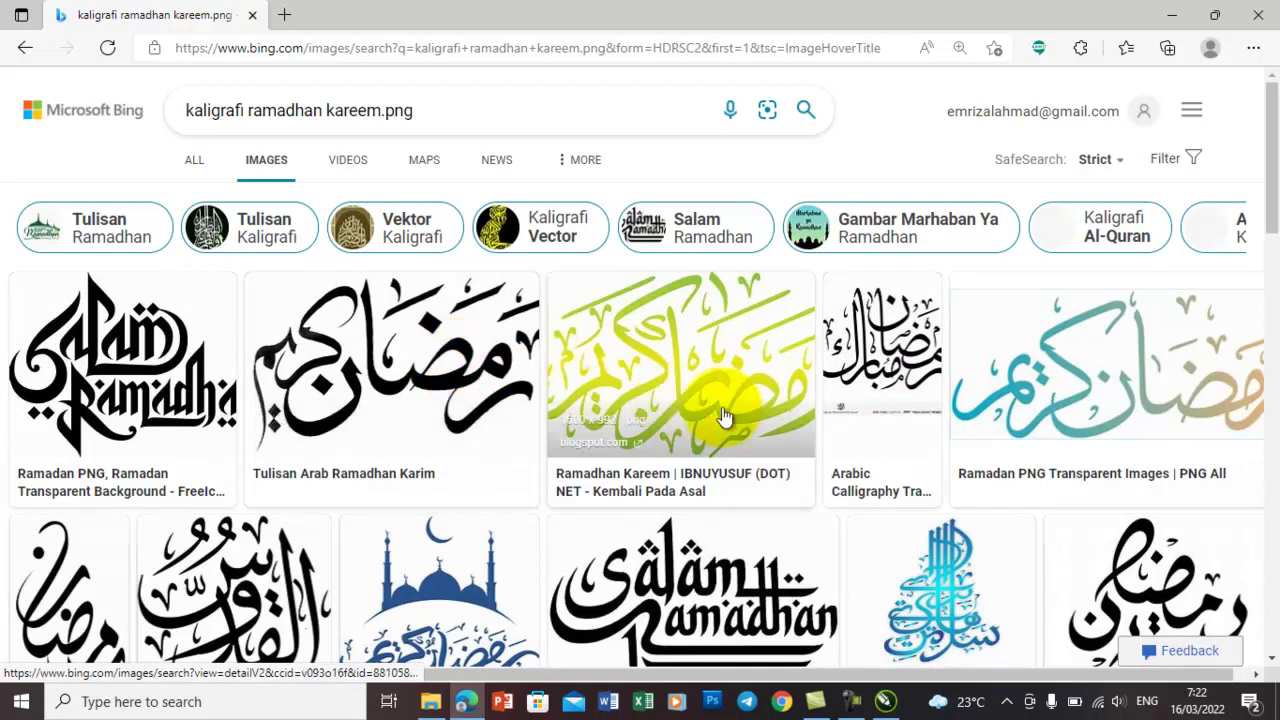
# Open the black "Tulisan Arab Ramadhan Karim" image and save it as a PNG named "Gambar calligraphy" in the Pictures folder.
pyautogui.moveTo(1271, 214)
pyautogui.mouseDown()
pyautogui.moveTo(1271, 271)
pyautogui.moveTo(1271, 212)
pyautogui.mouseUp()
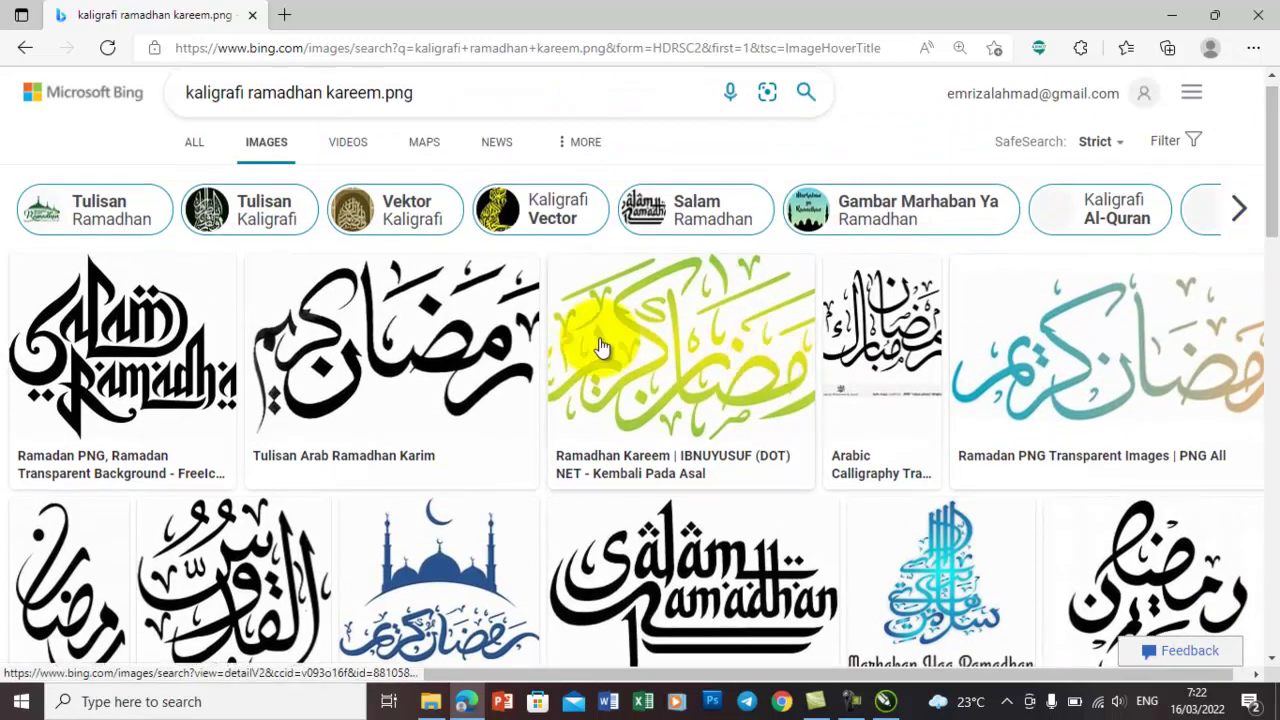
pyautogui.click(425, 337)
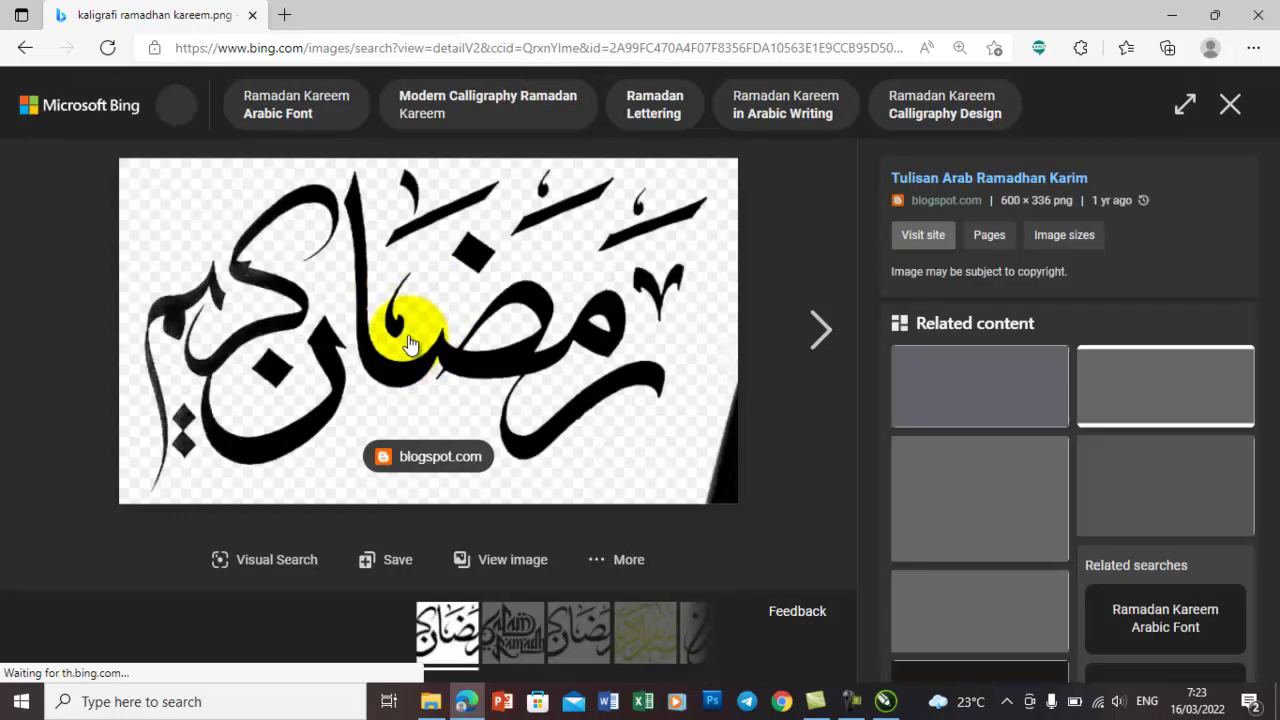
pyautogui.rightClick(410, 342)
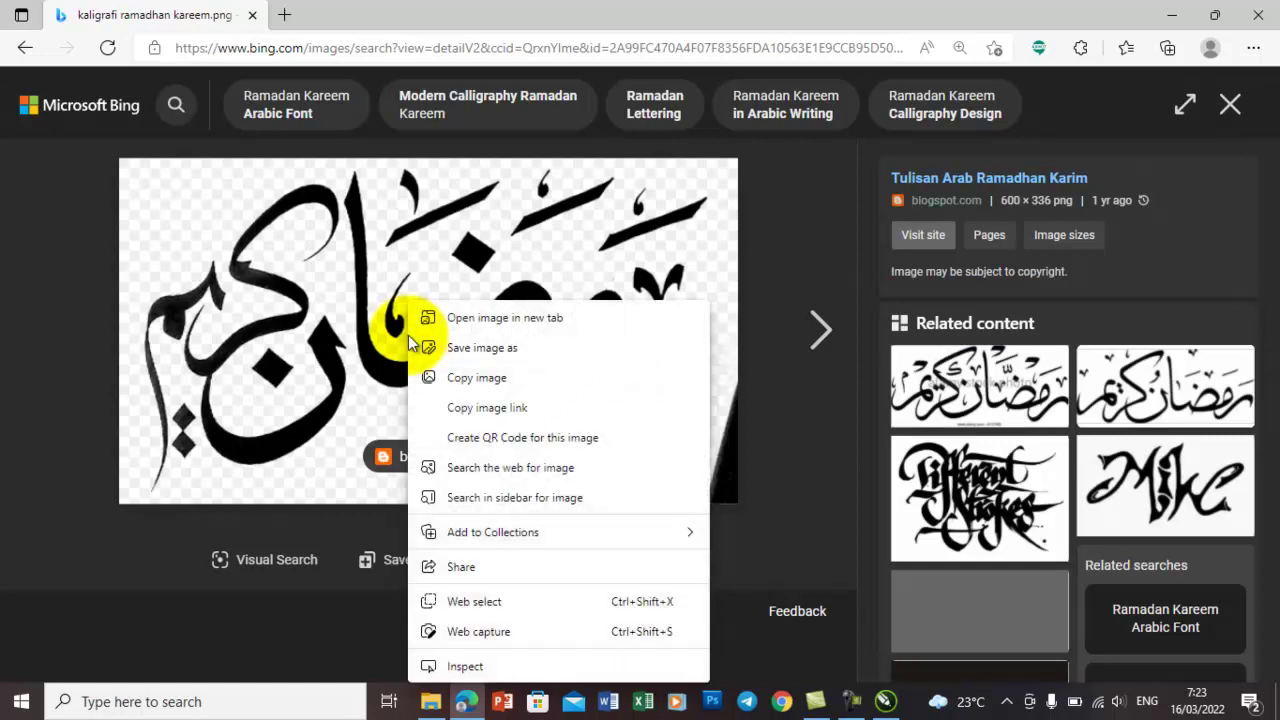
pyautogui.click(478, 350)
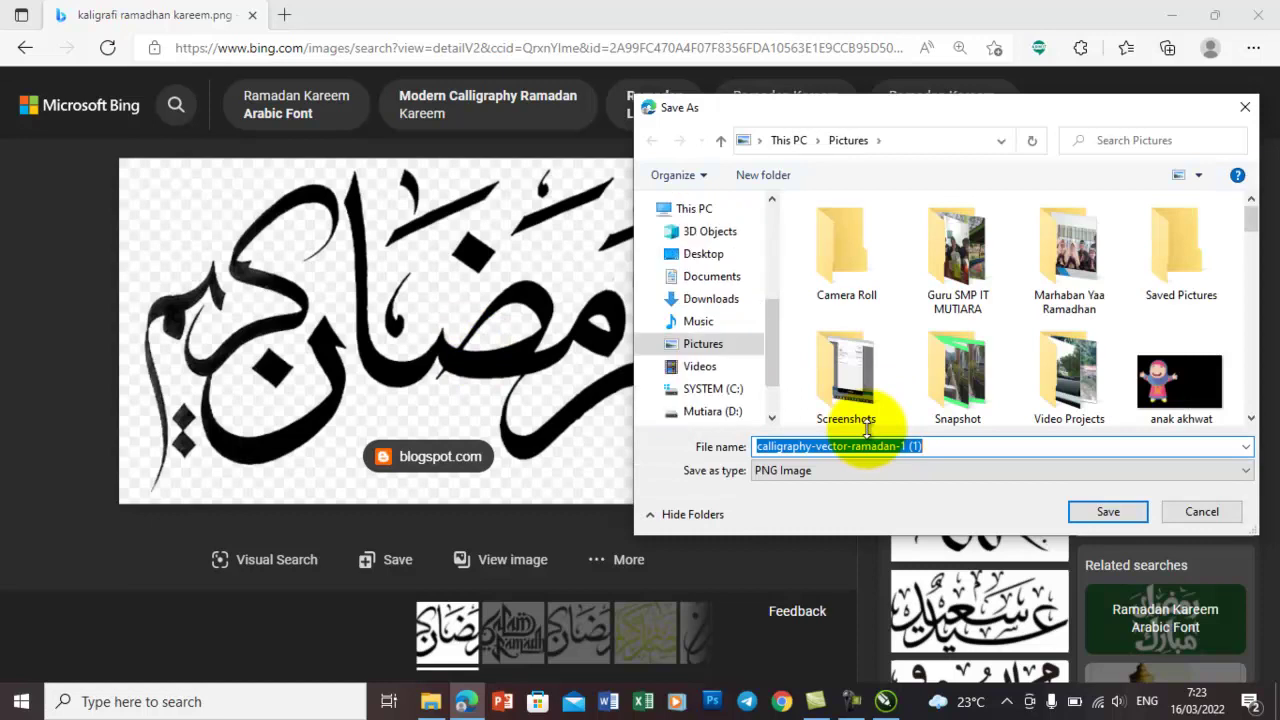
pyautogui.press('Home')
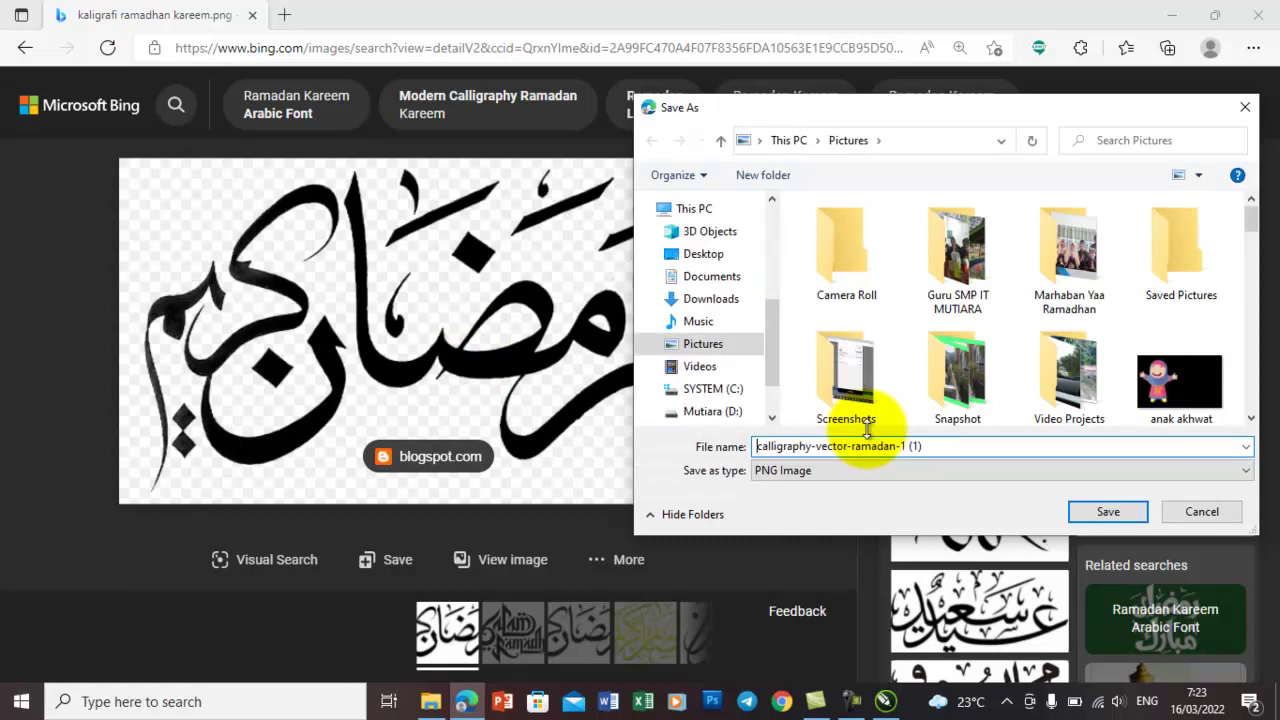
pyautogui.write('Gambar')
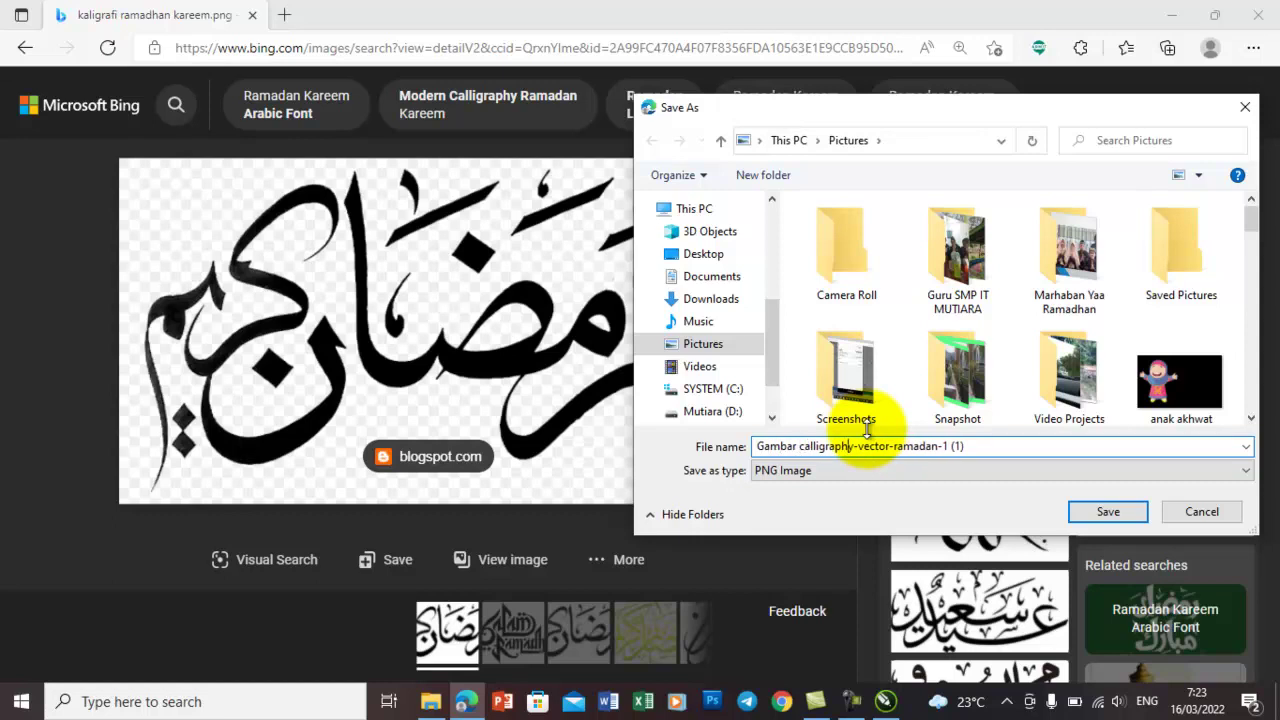
pyautogui.hotkey('ctrl', 'Right')
pyautogui.hotkey('shift', 'End')
pyautogui.press('Delete')
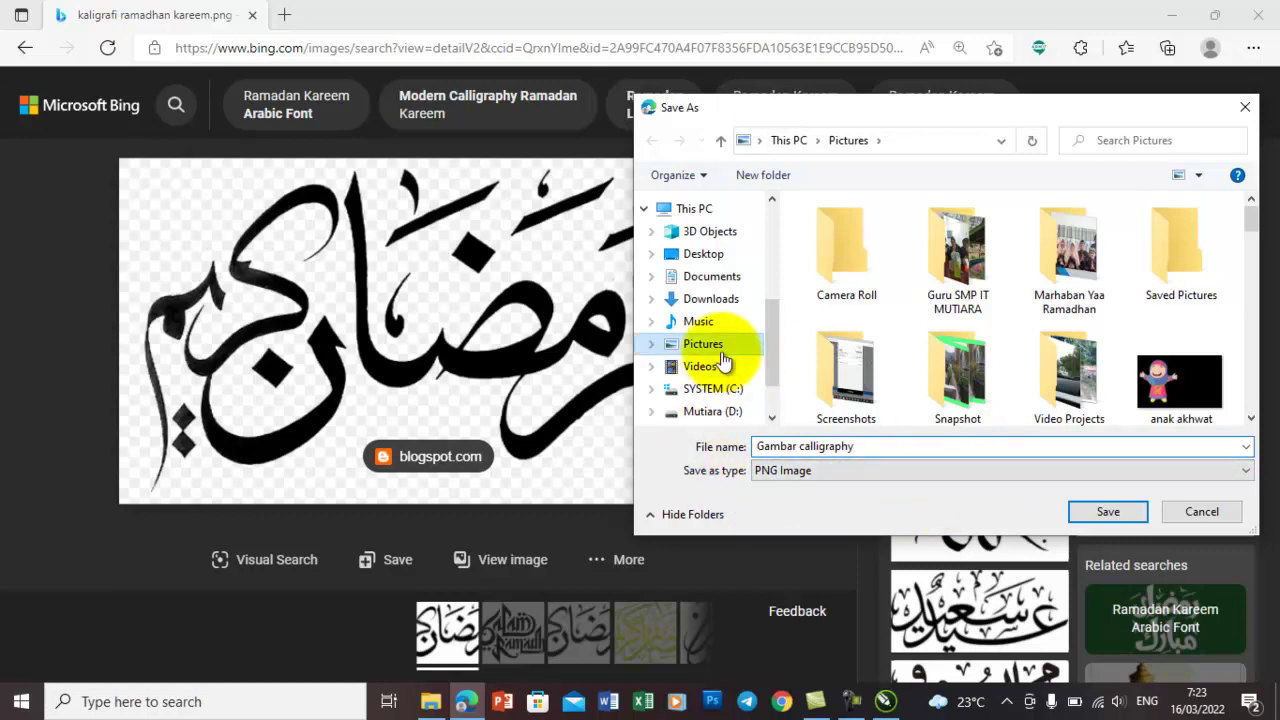
pyautogui.click(1092, 513)
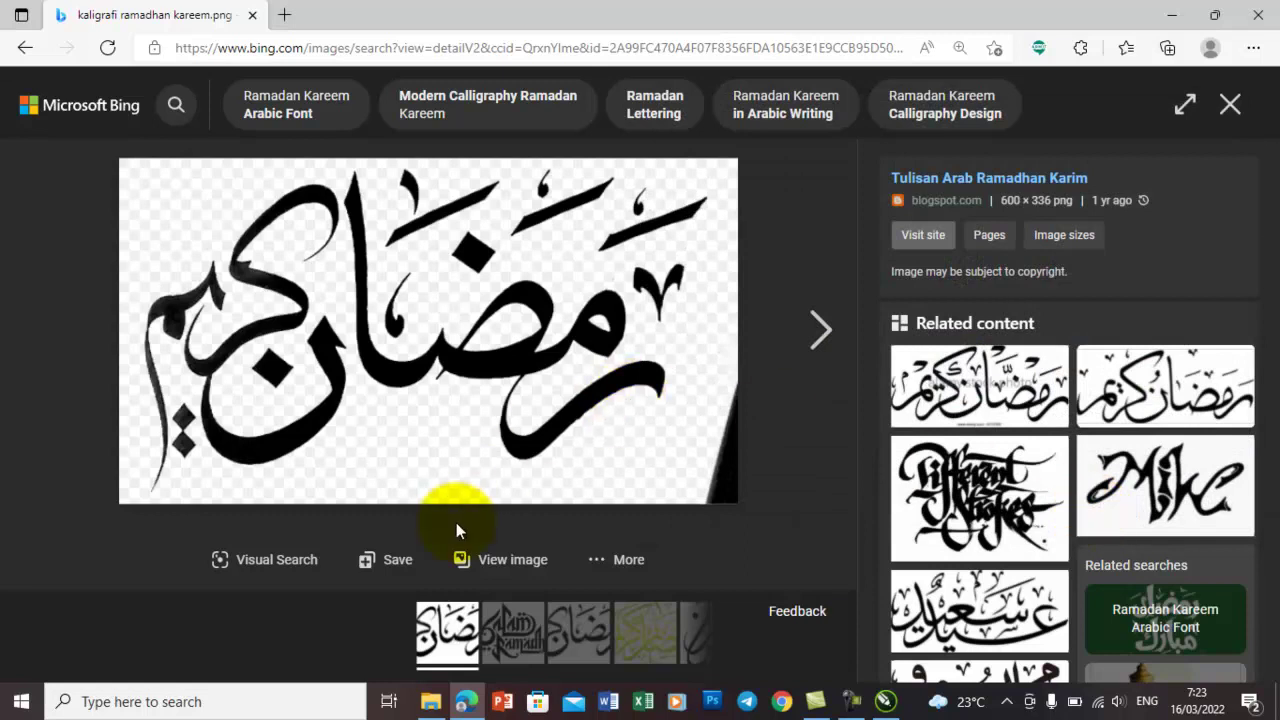
# Switch to File Explorer and copy the "Gambar calligraphy" image from the Pictures folder.
pyautogui.click(435, 705)
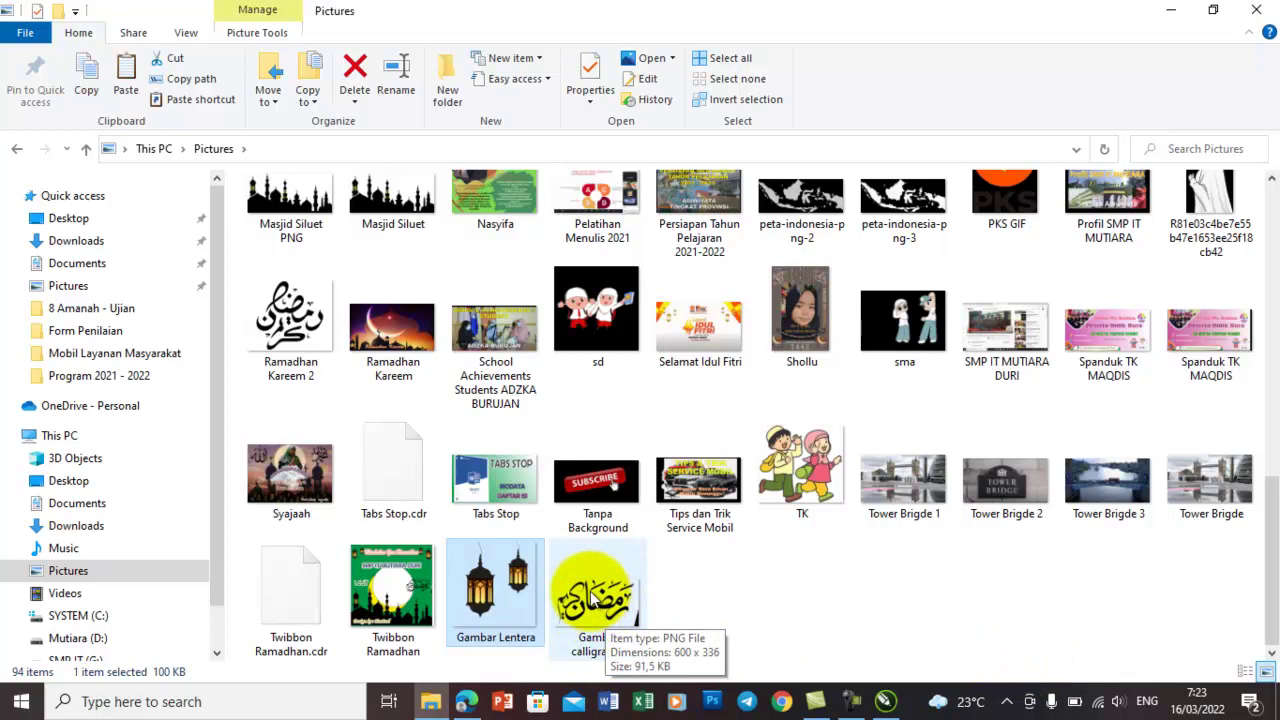
pyautogui.click(596, 600)
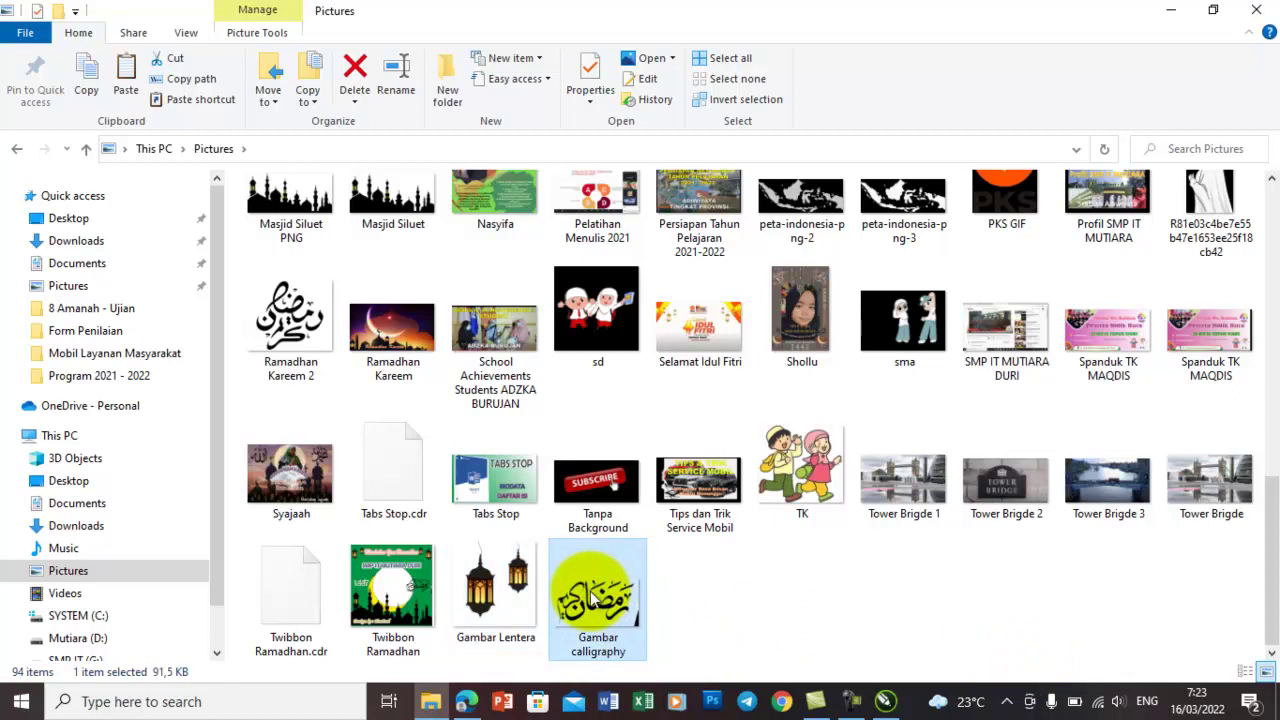
pyautogui.doubleClick(591, 592)
pyautogui.rightClick(590, 591)
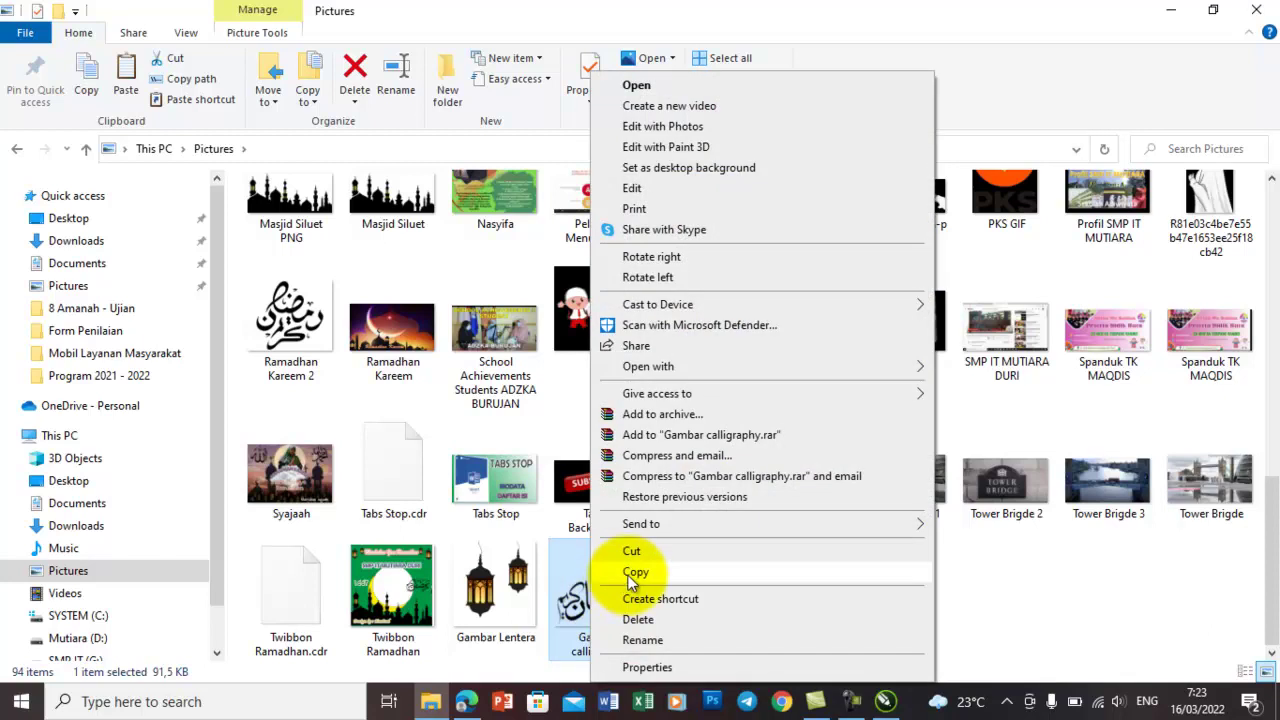
pyautogui.click(630, 572)
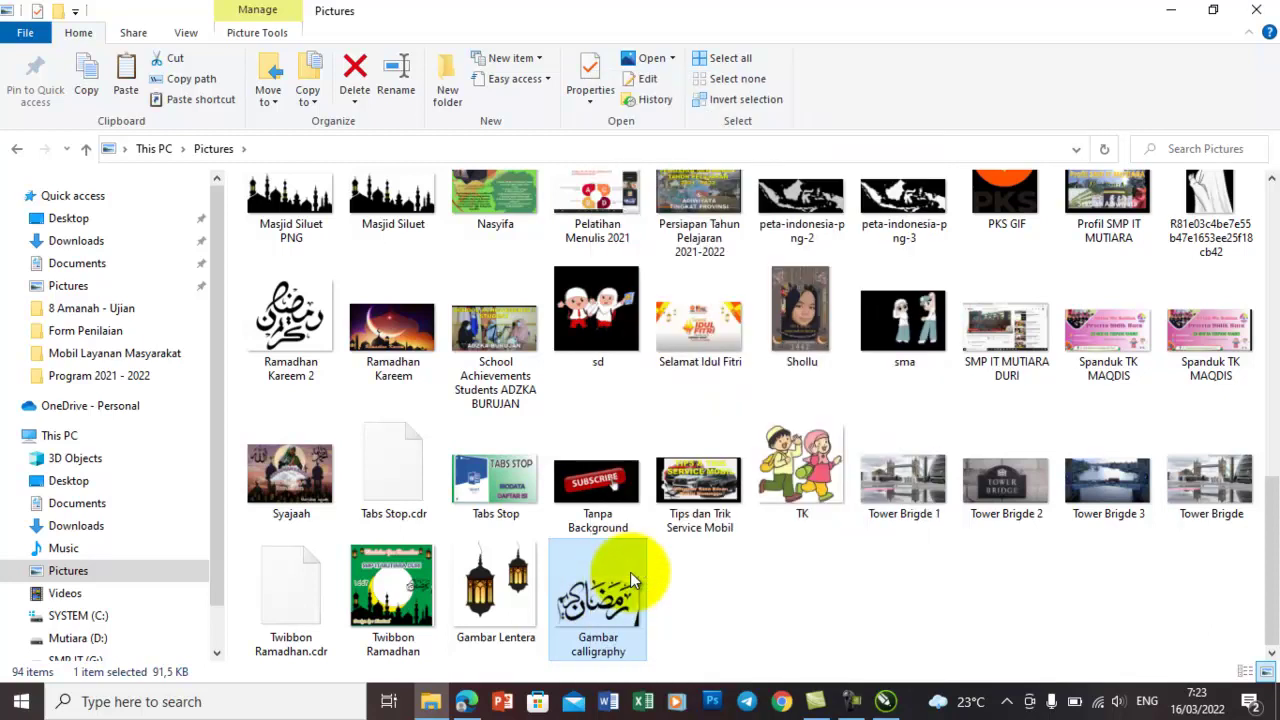
# Switch back to CorelDRAW and paste the calligraphy image into the design.
pyautogui.click(886, 701)
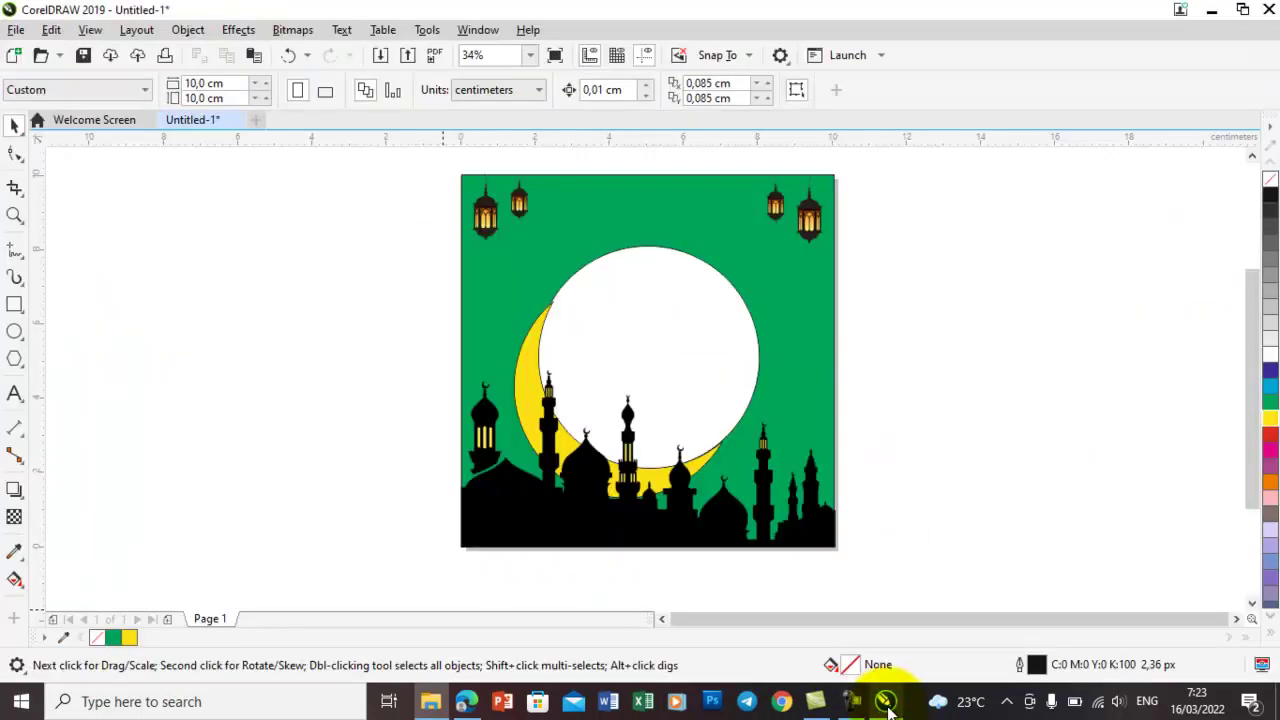
pyautogui.rightClick(340, 322)
pyautogui.click(402, 461)
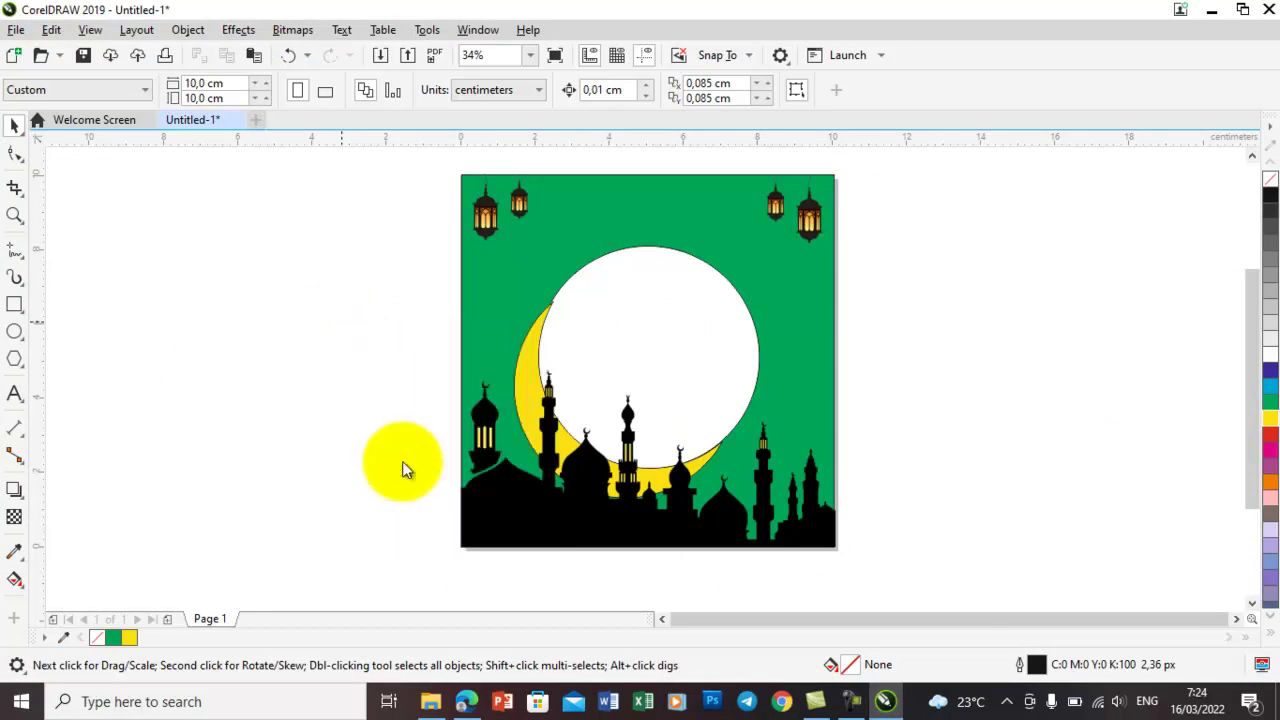
# Move the calligraphy to the green square's right edge beside the circle and shrink it proportionally to about 2.9 cm wide.
pyautogui.click(630, 360)
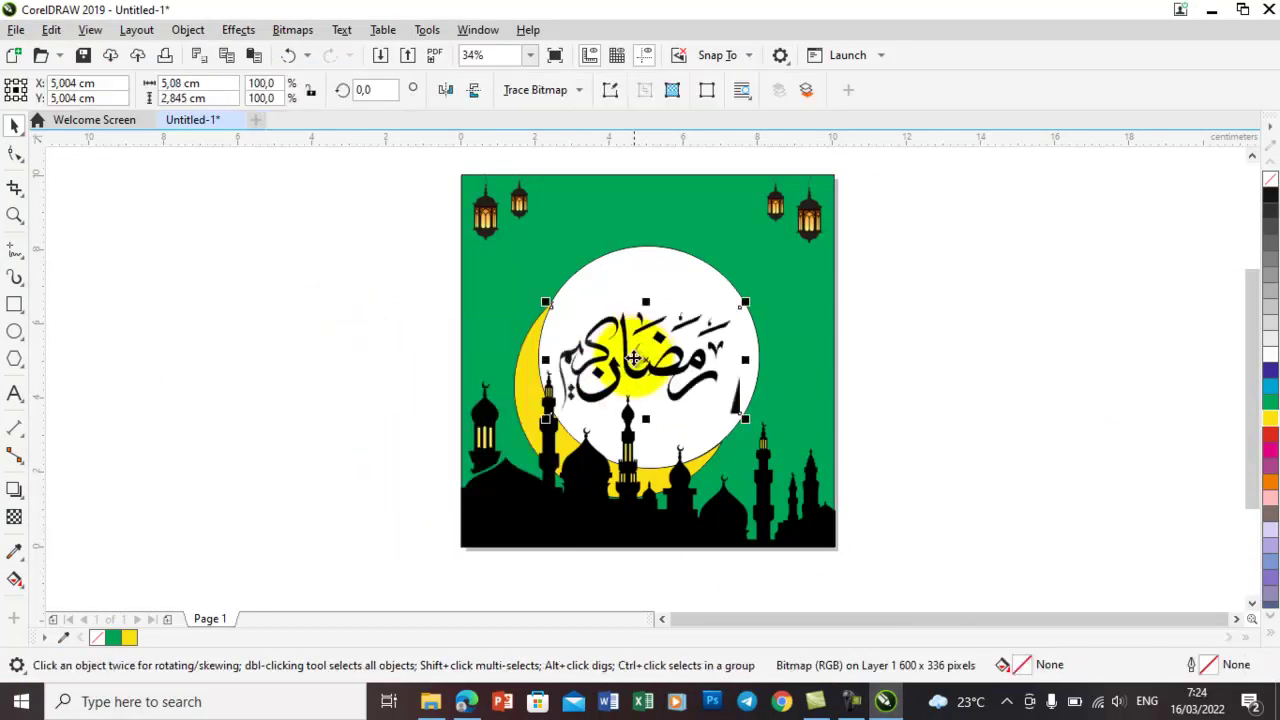
pyautogui.moveTo(630, 360); pyautogui.dragTo(734, 370)
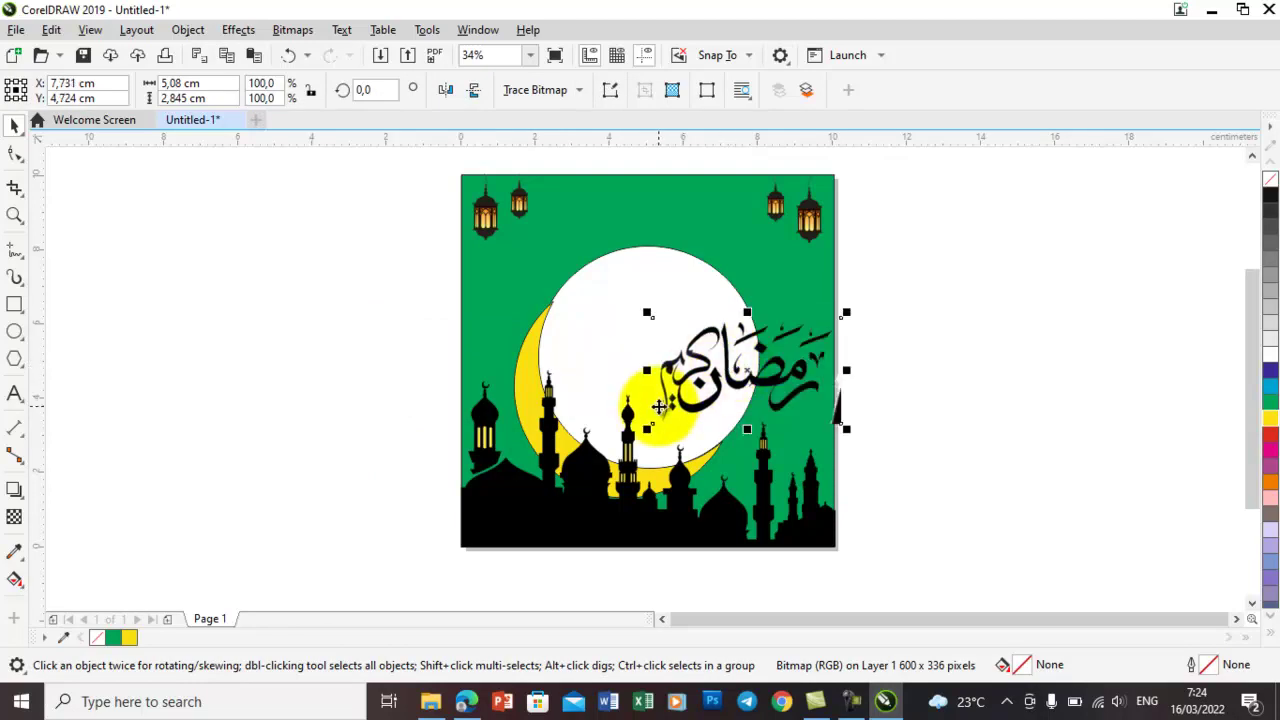
pyautogui.moveTo(647, 429); pyautogui.dragTo(709, 402)
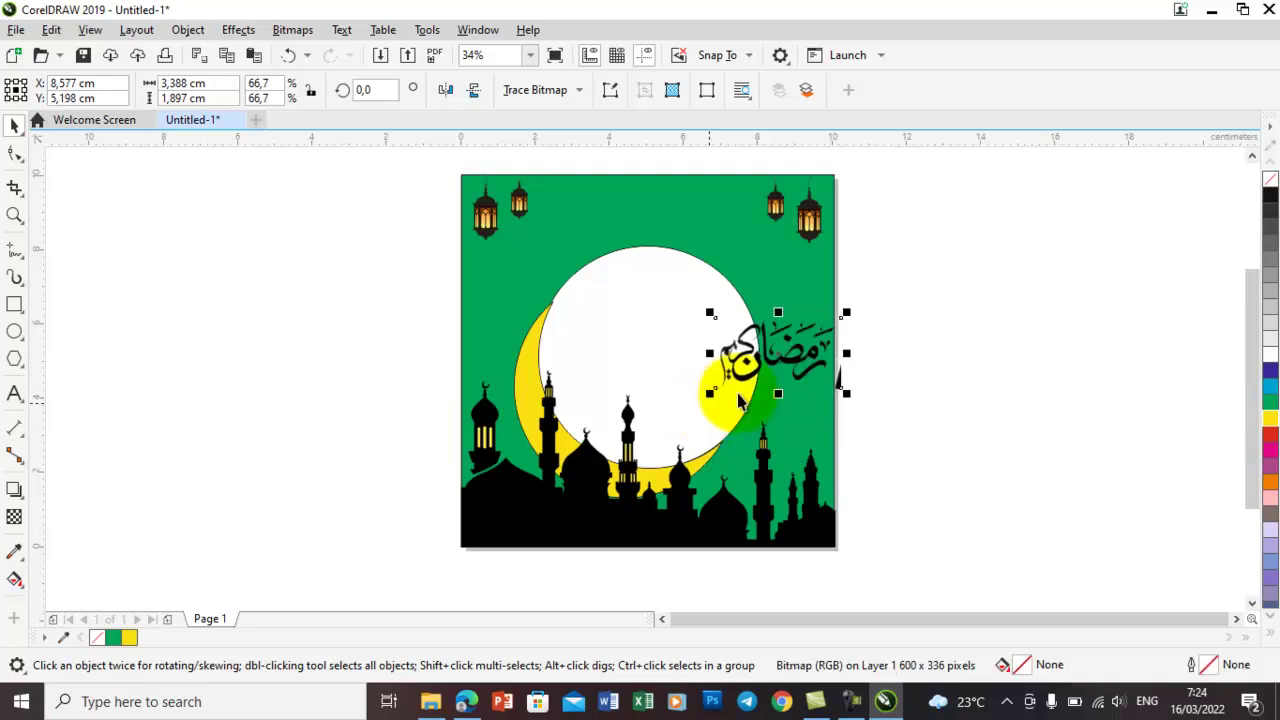
pyautogui.moveTo(710, 392); pyautogui.dragTo(730, 386)
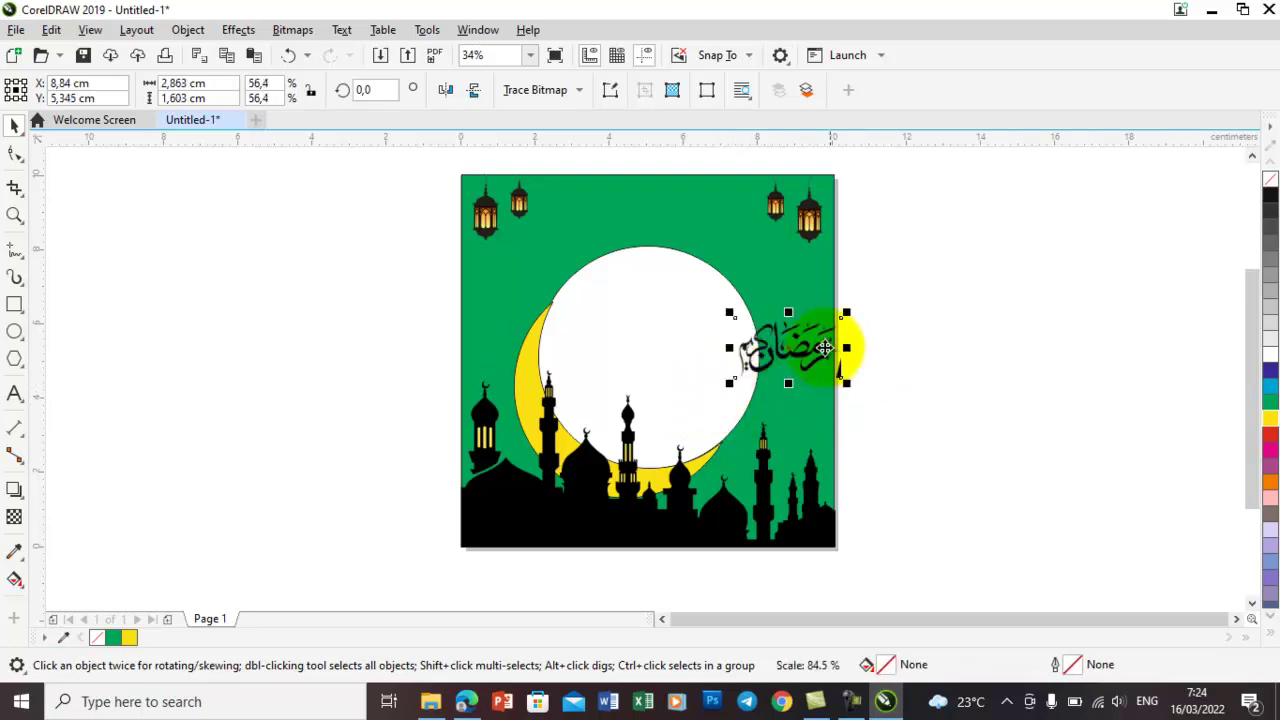
pyautogui.moveTo(816, 345); pyautogui.dragTo(810, 347)
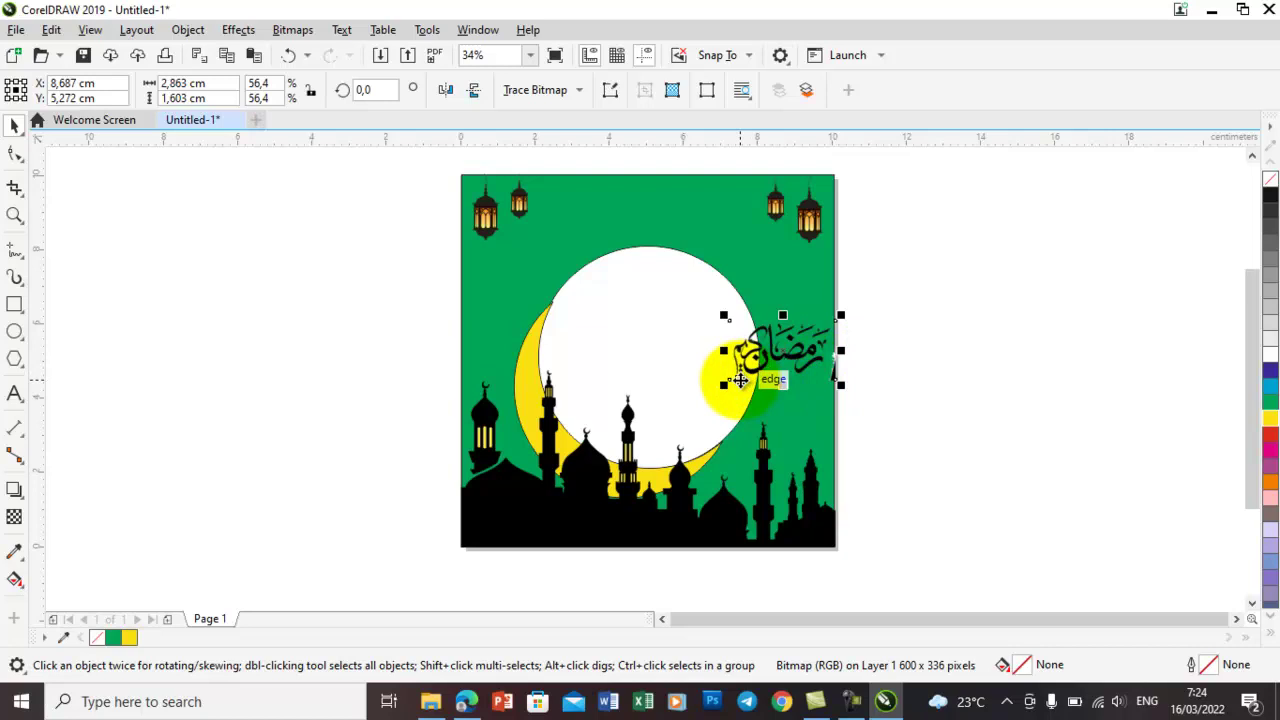
pyautogui.click(884, 380)
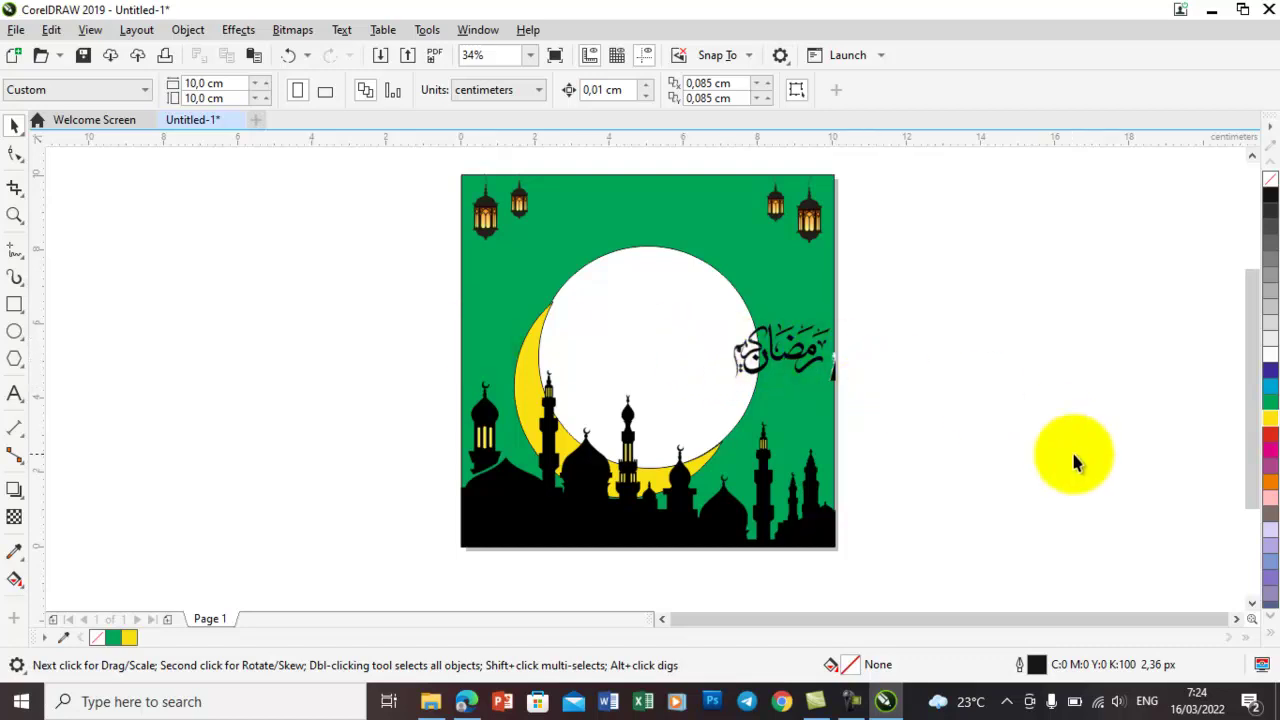
# Switch the keyboard language to Arabic (Saudi Arabia) and add the artistic text "١٤٤٣" in the empty area left of the page.
pyautogui.click(1147, 702)
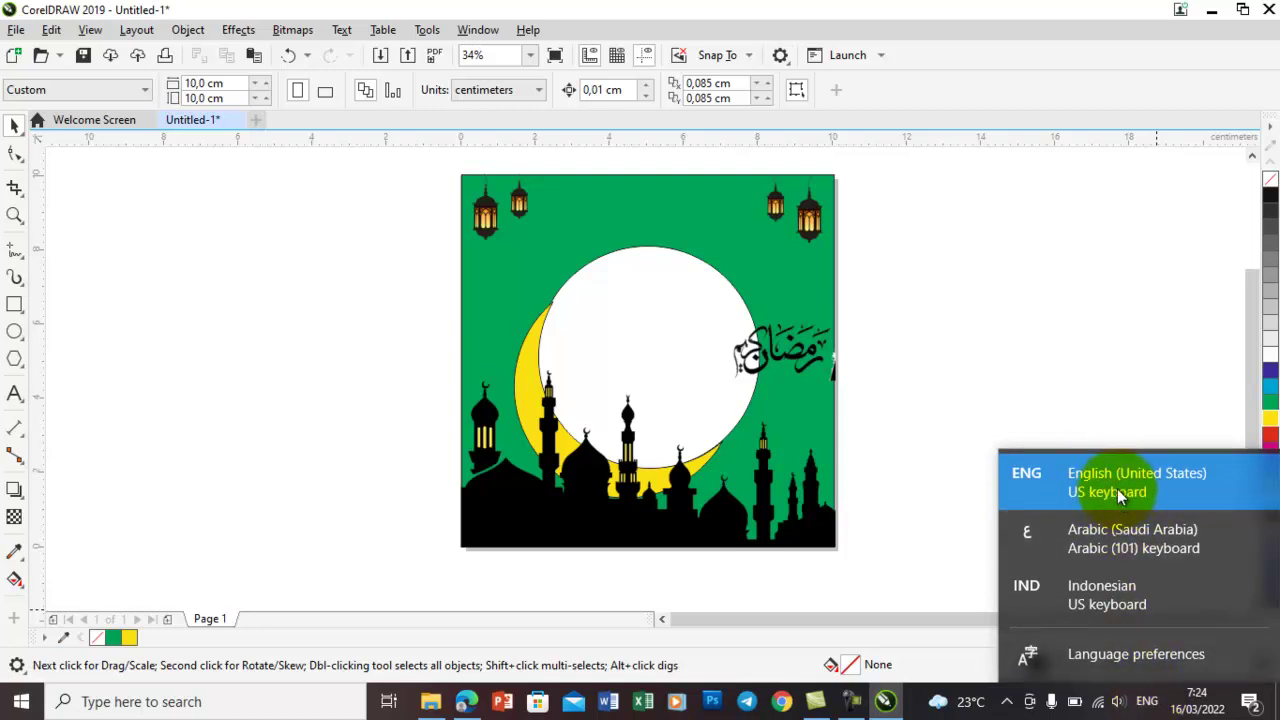
pyautogui.click(1133, 537)
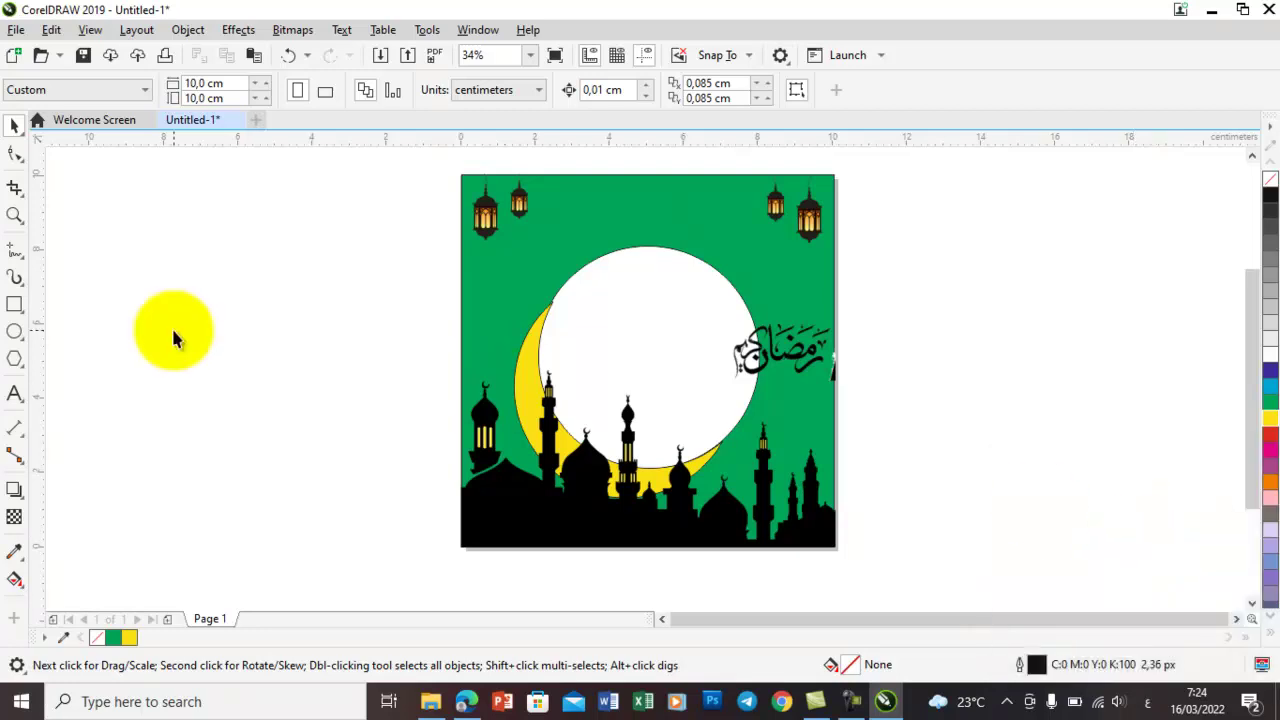
pyautogui.click(15, 397)
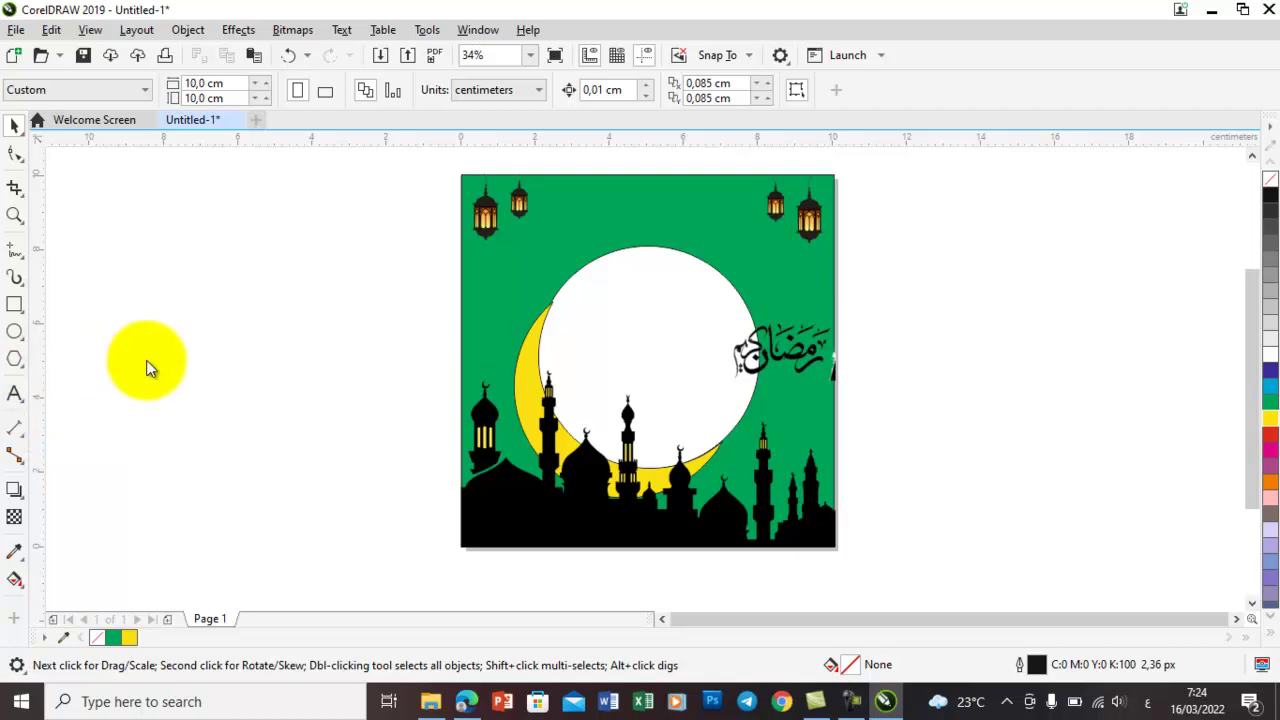
pyautogui.click(194, 381)
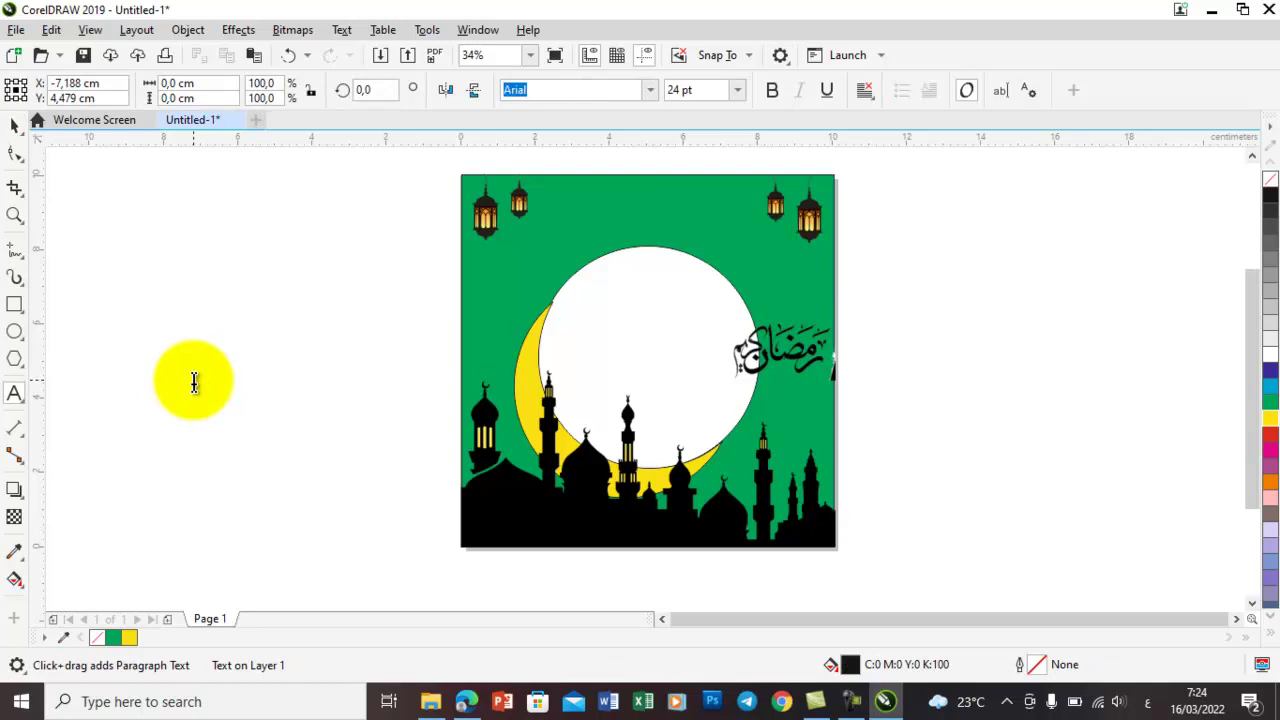
pyautogui.write('١٤٤٣')
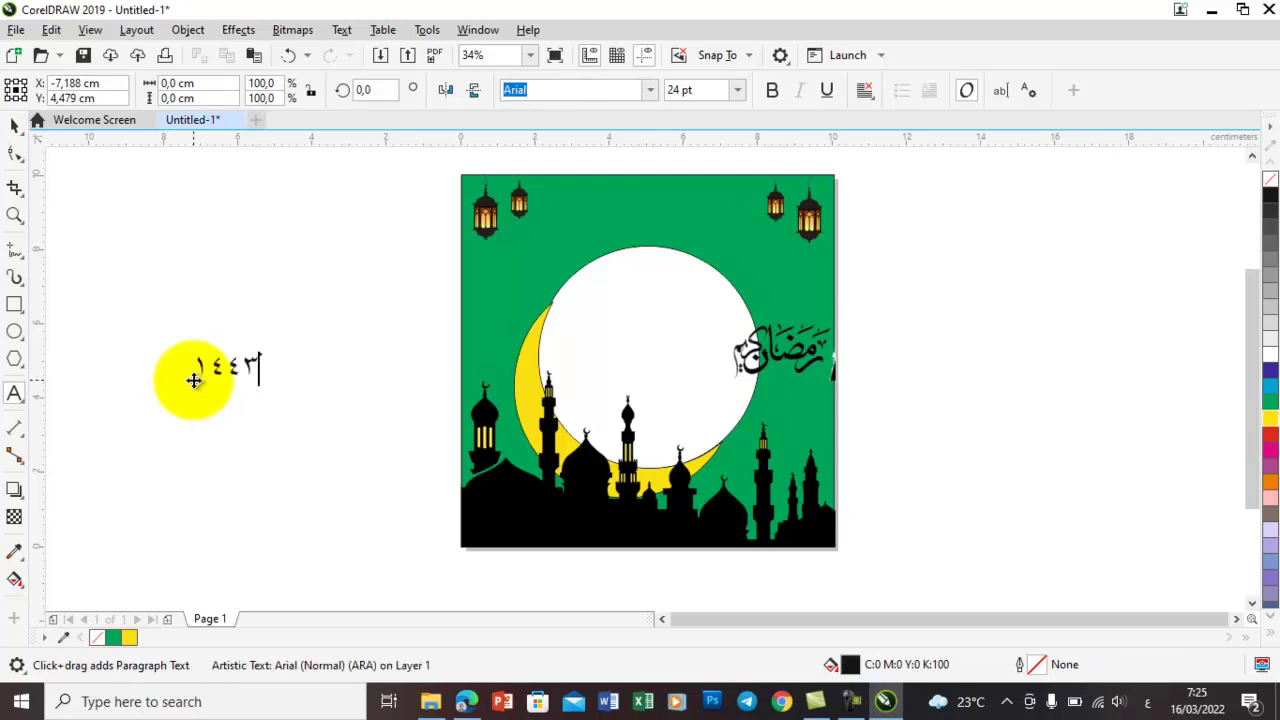
# Make the year text "١٤٤٣" bold and move it onto the green square's left side, level with the calligraphy.
pyautogui.press('Escape')
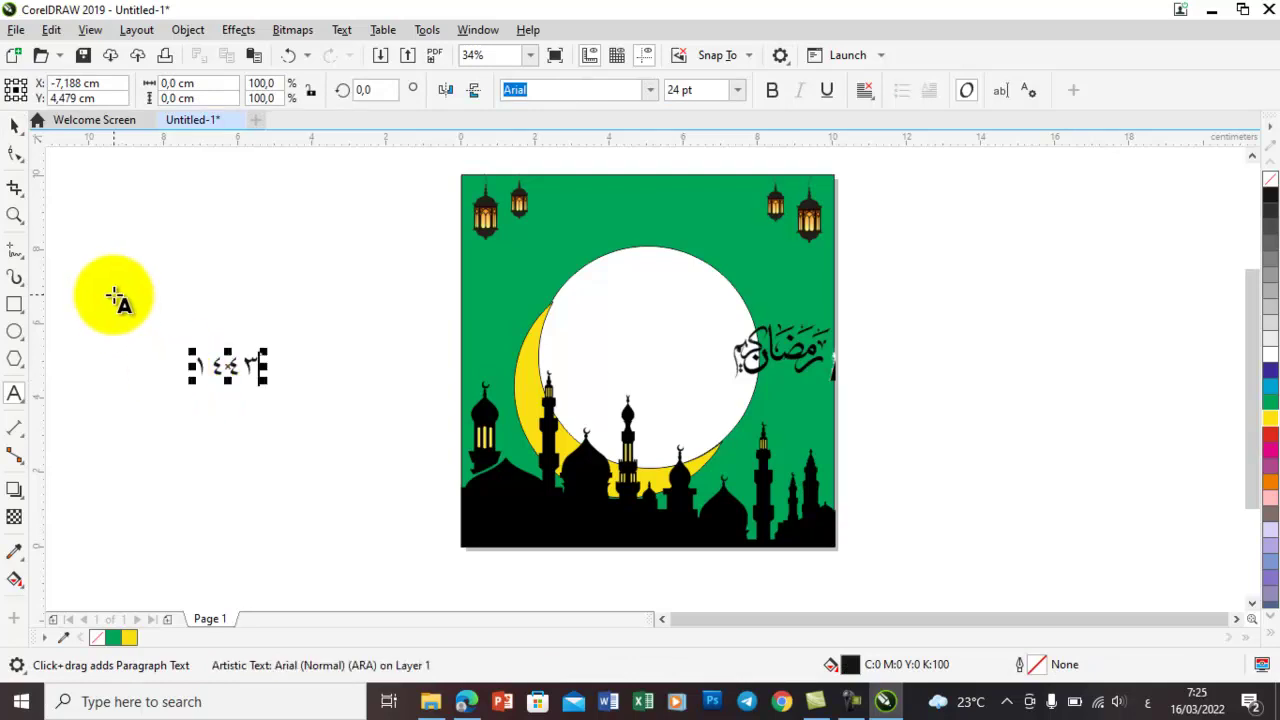
pyautogui.click(14, 125)
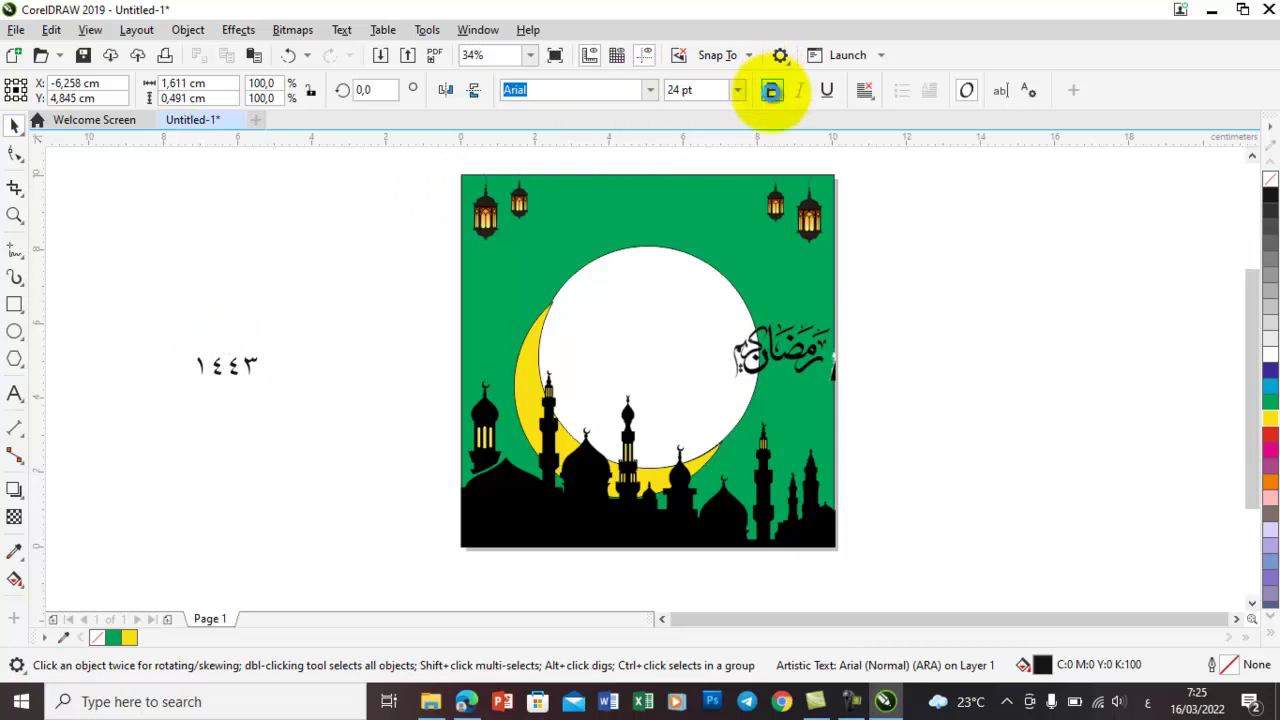
pyautogui.click(775, 92)
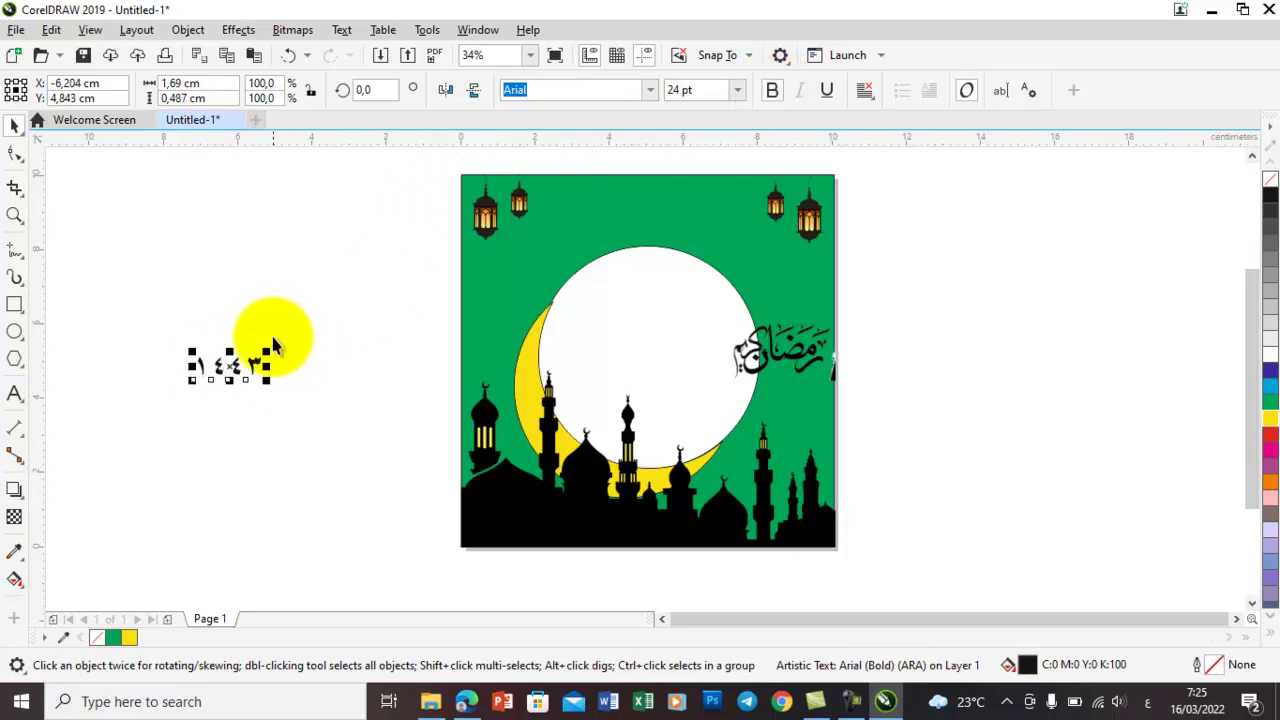
pyautogui.moveTo(215, 363); pyautogui.dragTo(490, 344)
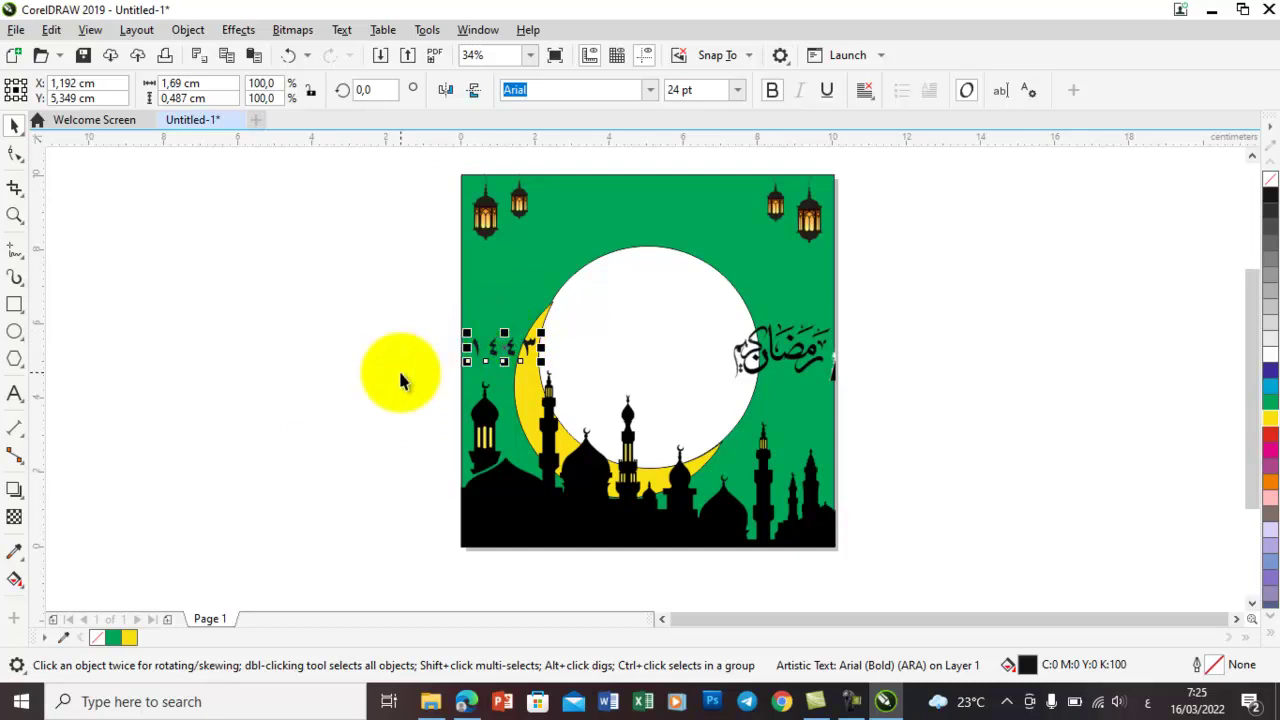
# Apply a one-step outside contour of about 0.35 cm to the year text "١٤٤٣".
pyautogui.click(24, 500)
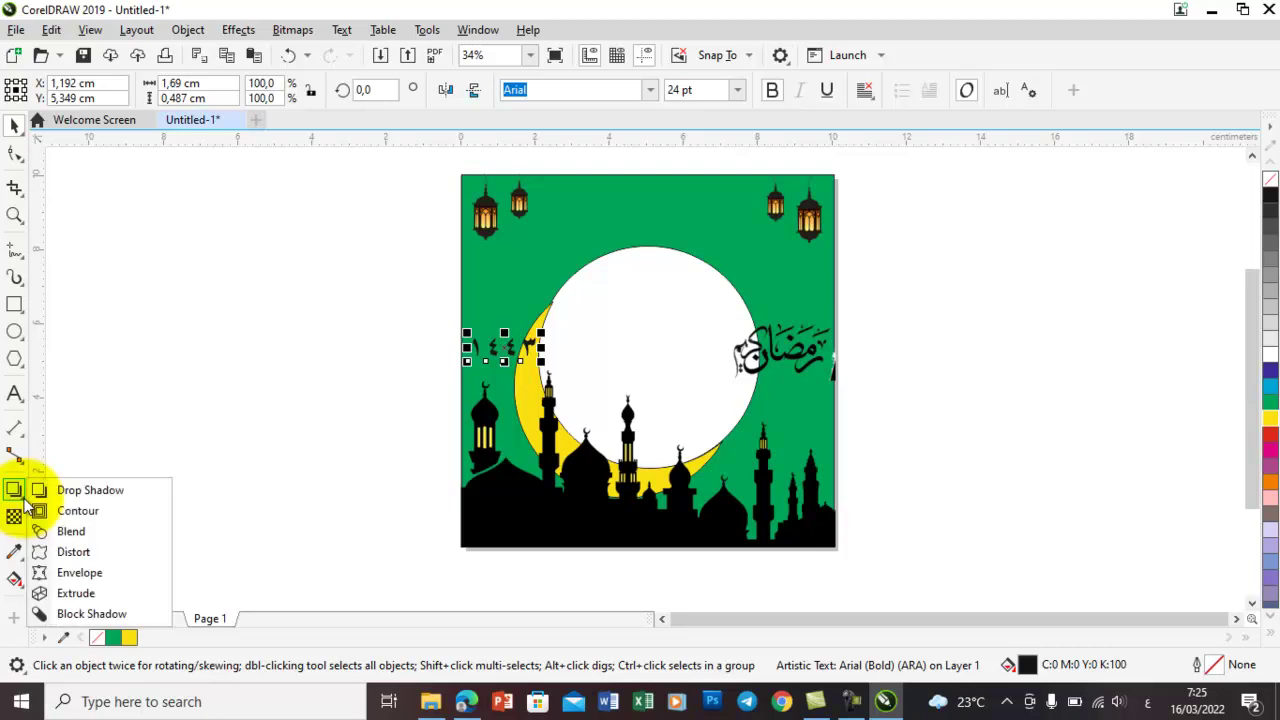
pyautogui.click(97, 511)
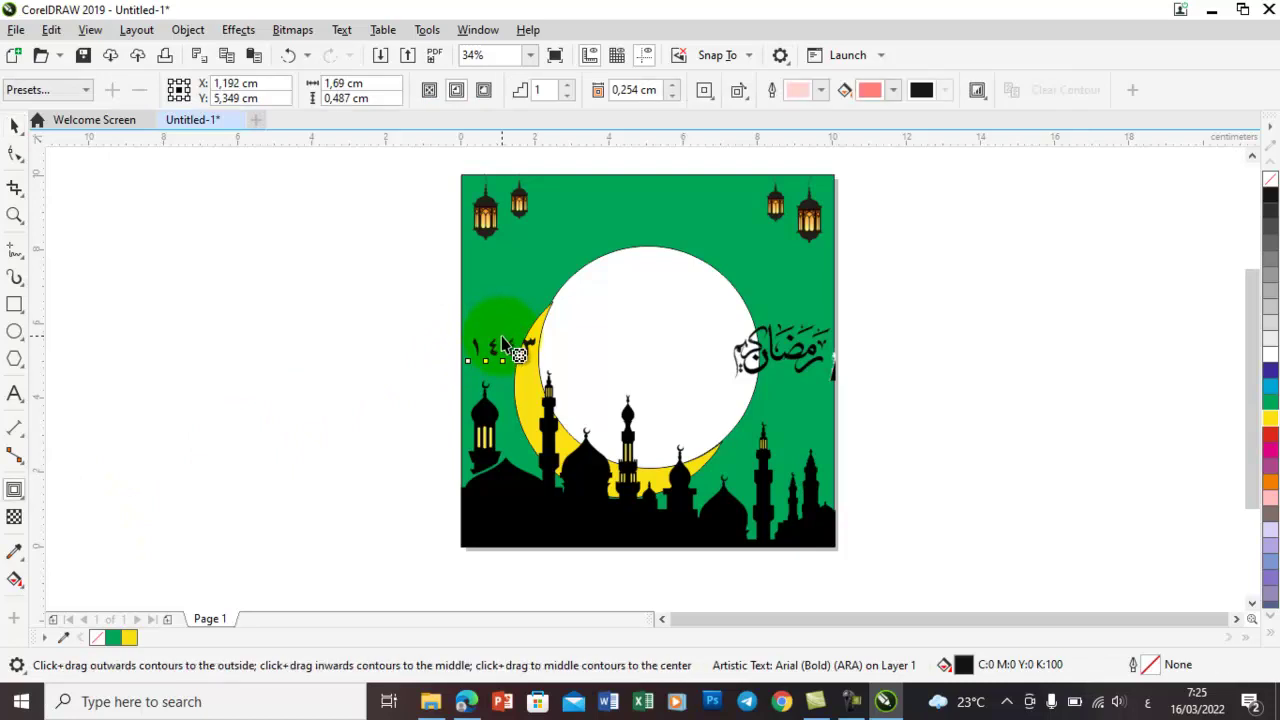
pyautogui.moveTo(501, 337); pyautogui.dragTo(501, 327)
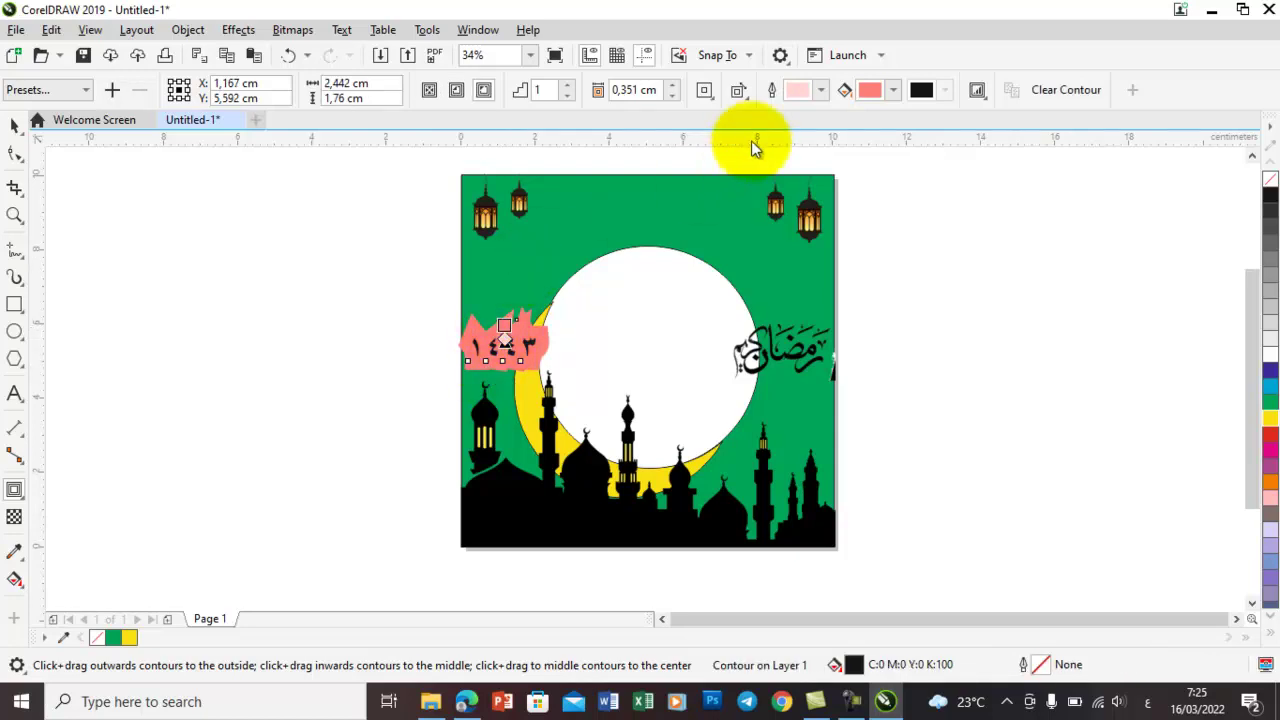
# Change the year's contour fill to a light purple of C 44, M 36, Y 0, K 0.
pyautogui.click(894, 92)
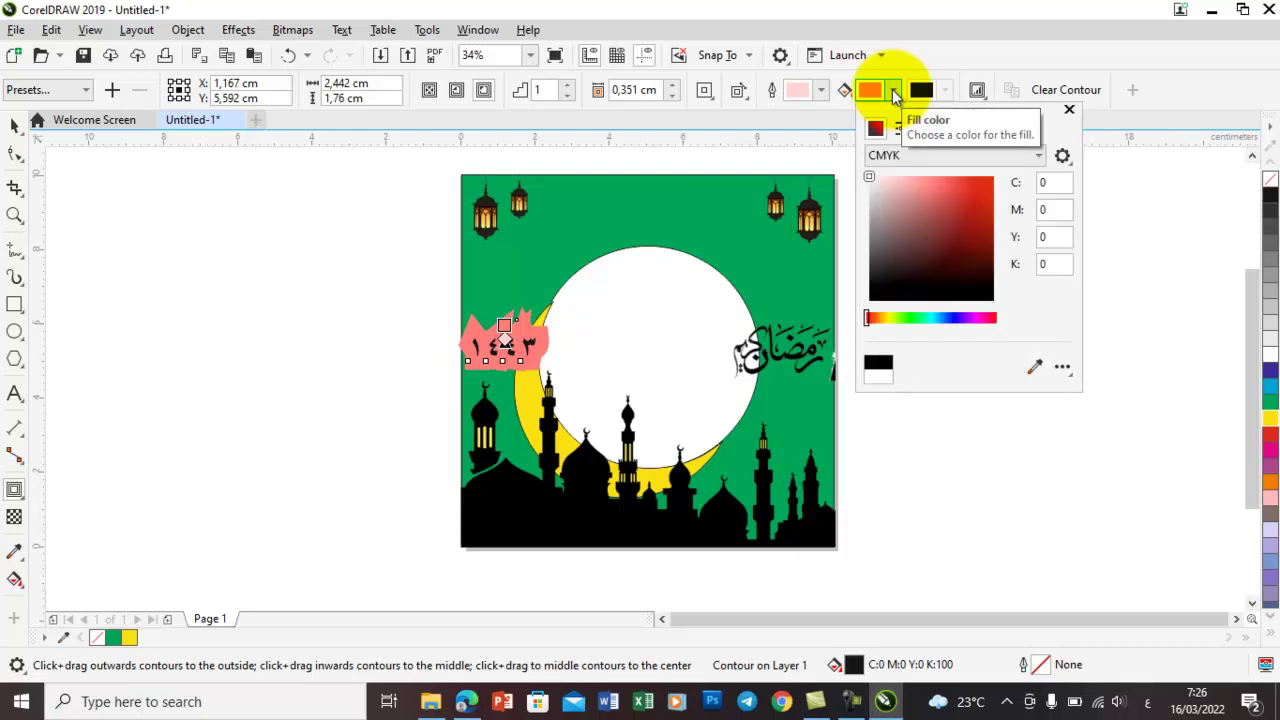
pyautogui.click(871, 175)
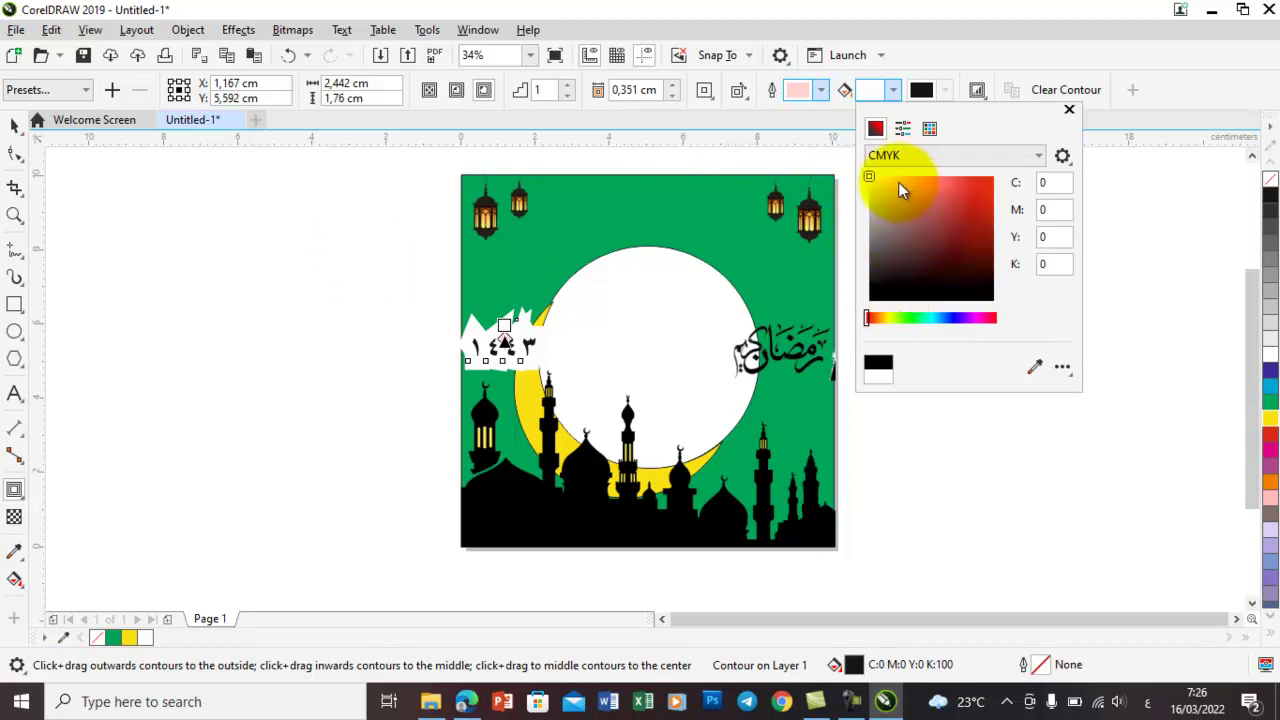
pyautogui.click(955, 323)
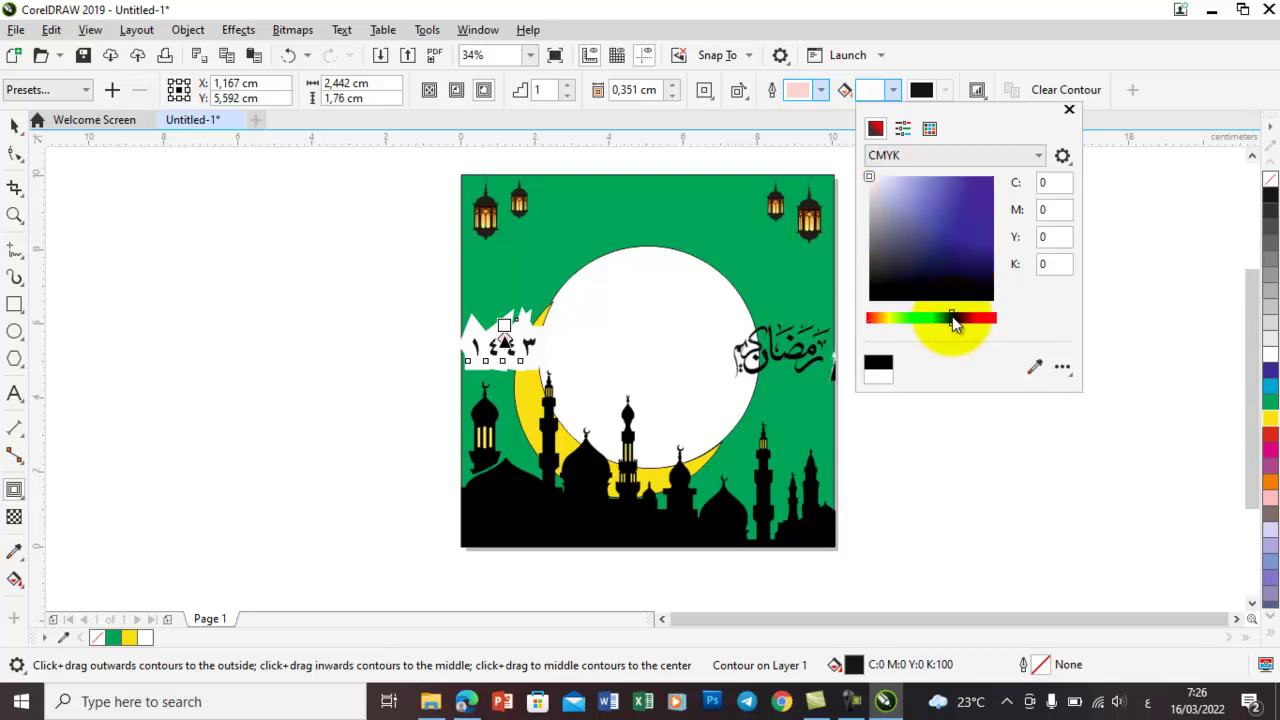
pyautogui.click(908, 187)
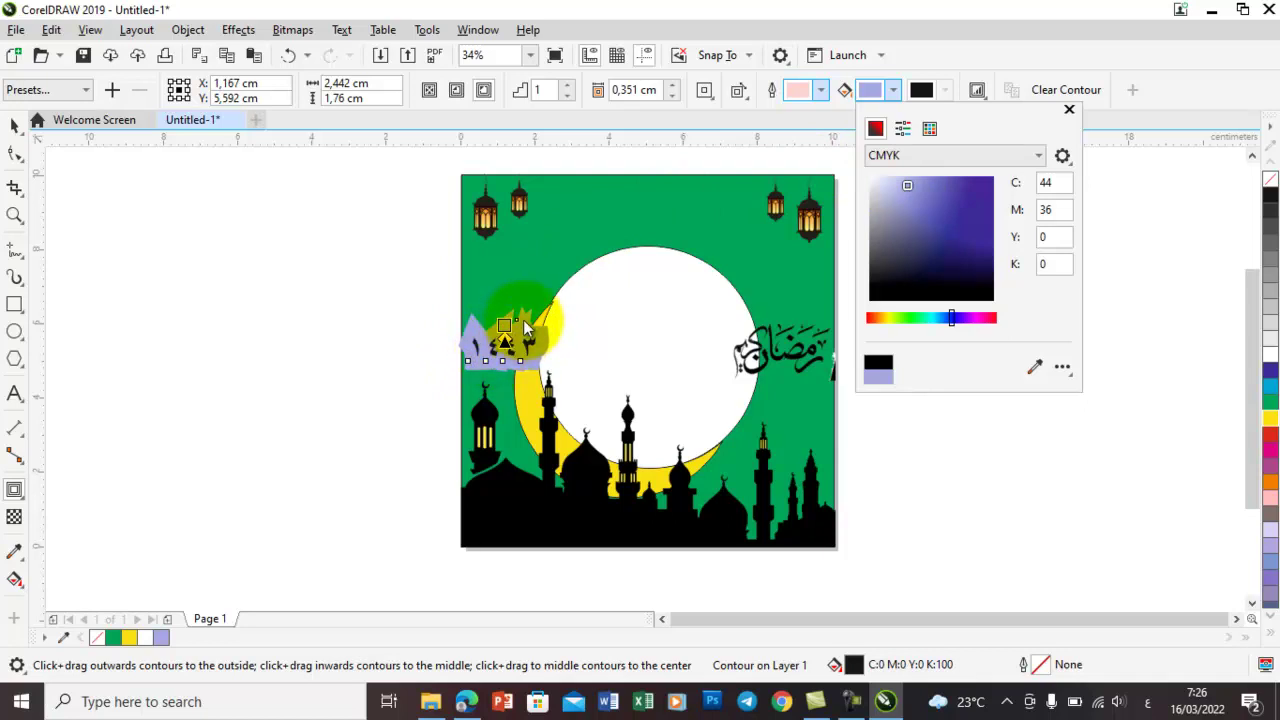
# Reduce the contour offset around the year "١٤٤٣" to about 0.11 cm so it hugs the digits.
pyautogui.click(532, 58)
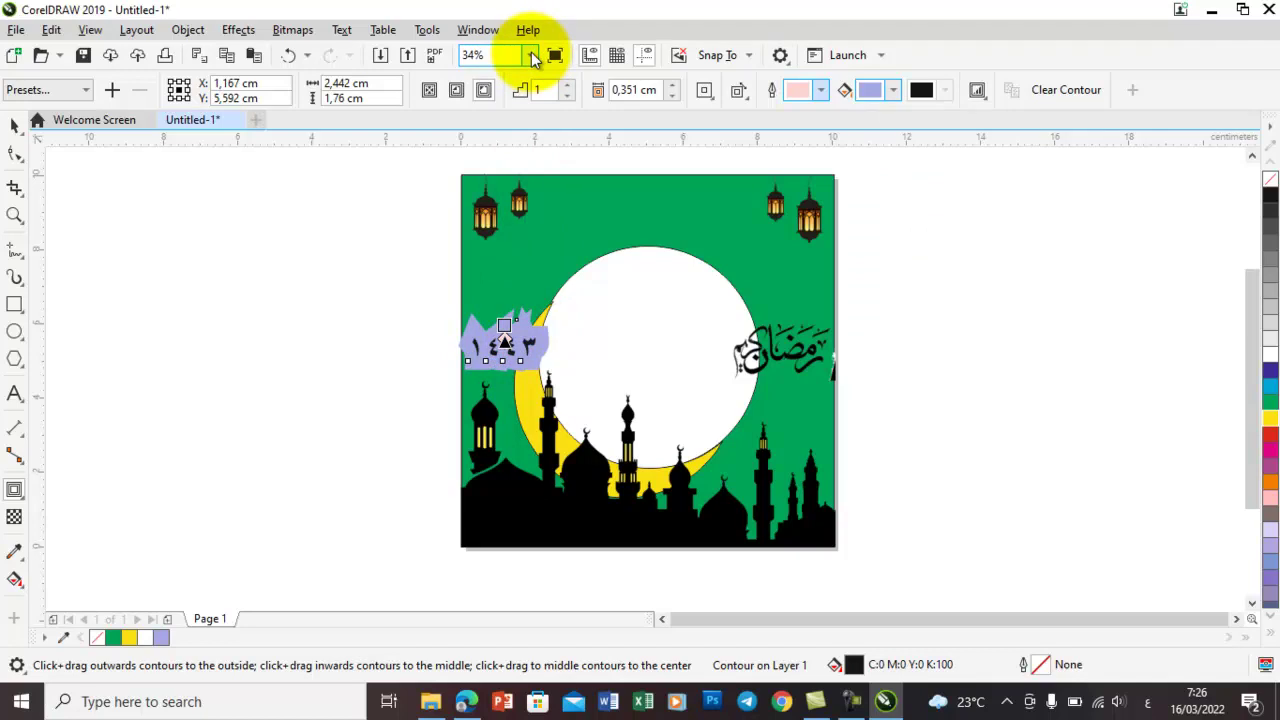
pyautogui.click(532, 58)
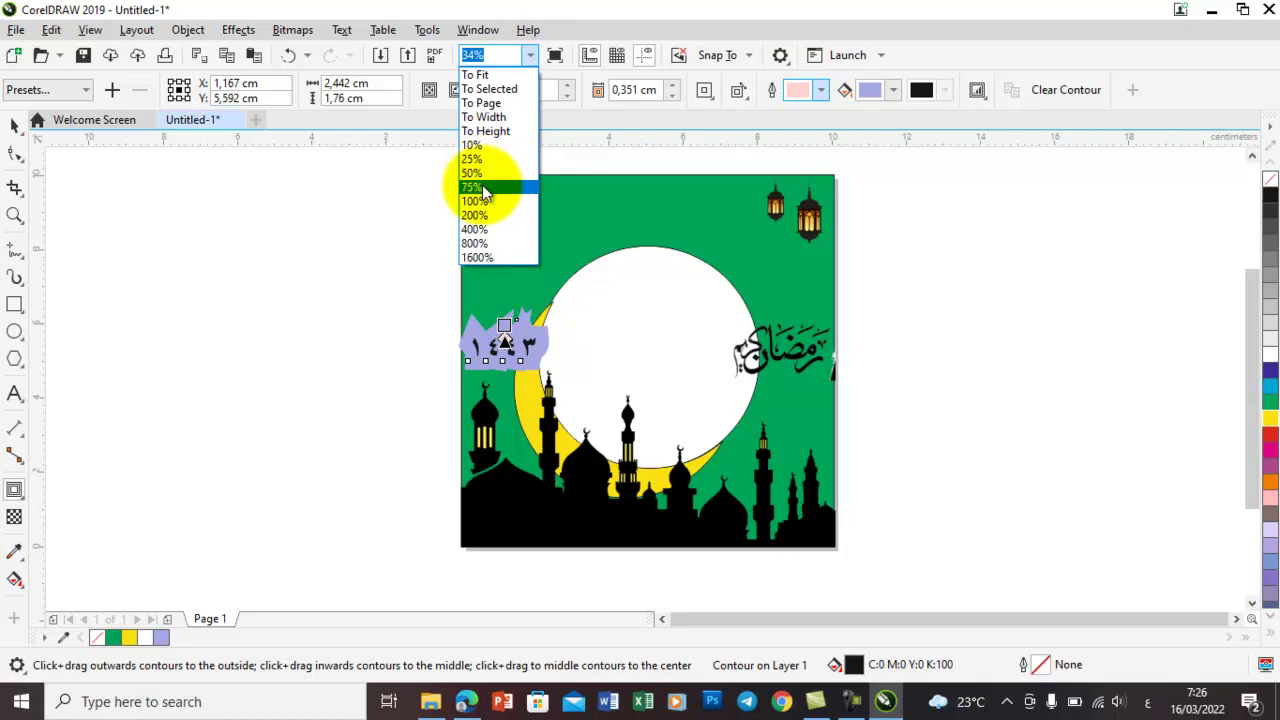
pyautogui.click(484, 188)
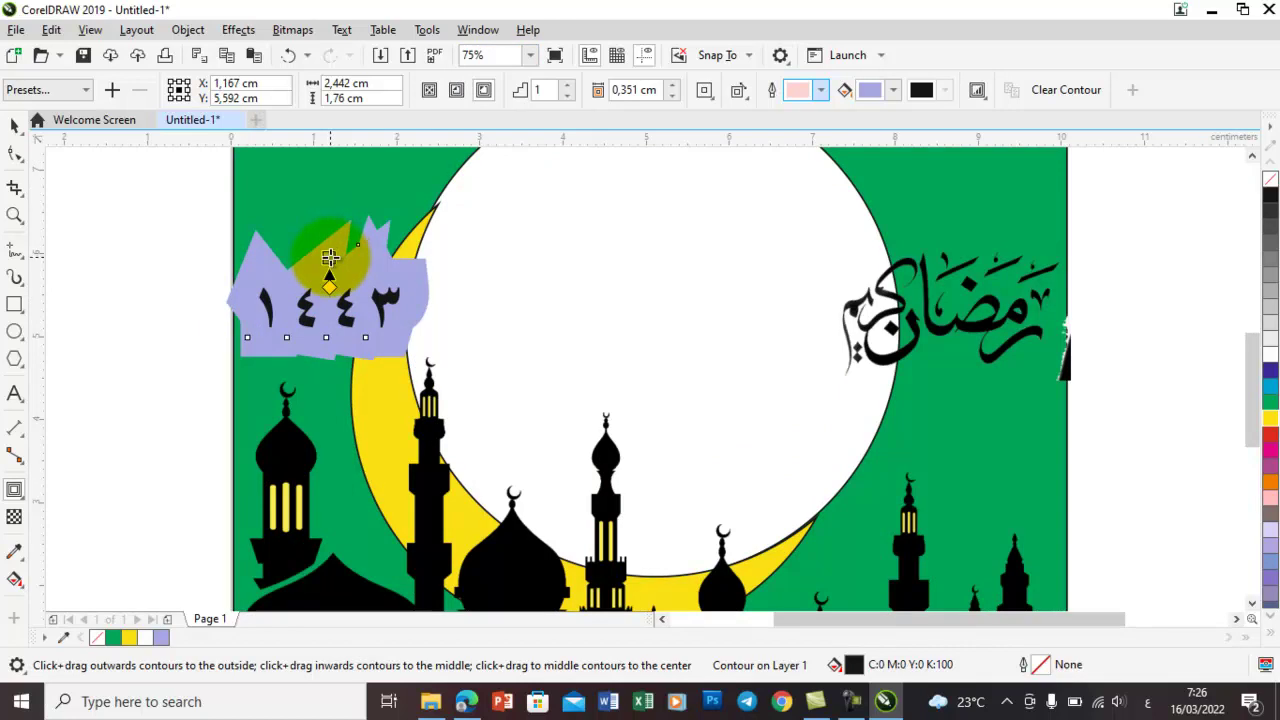
pyautogui.moveTo(329, 256); pyautogui.dragTo(329, 280)
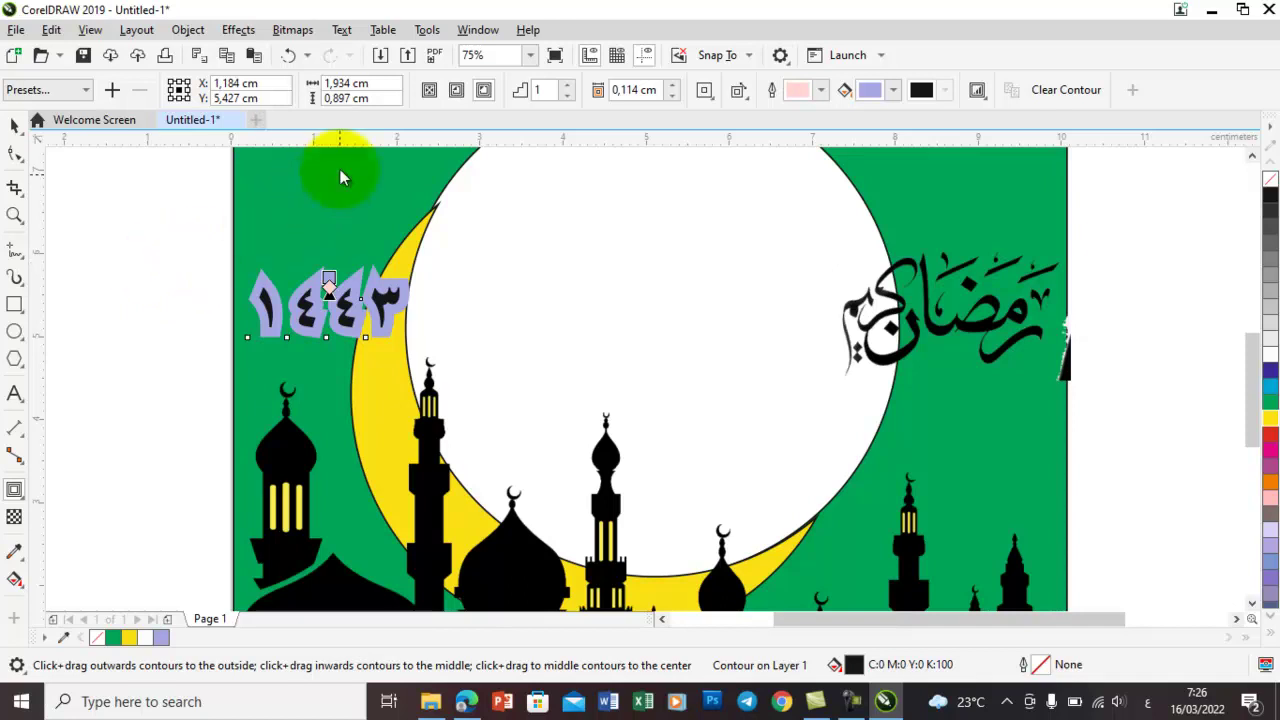
pyautogui.click(530, 56)
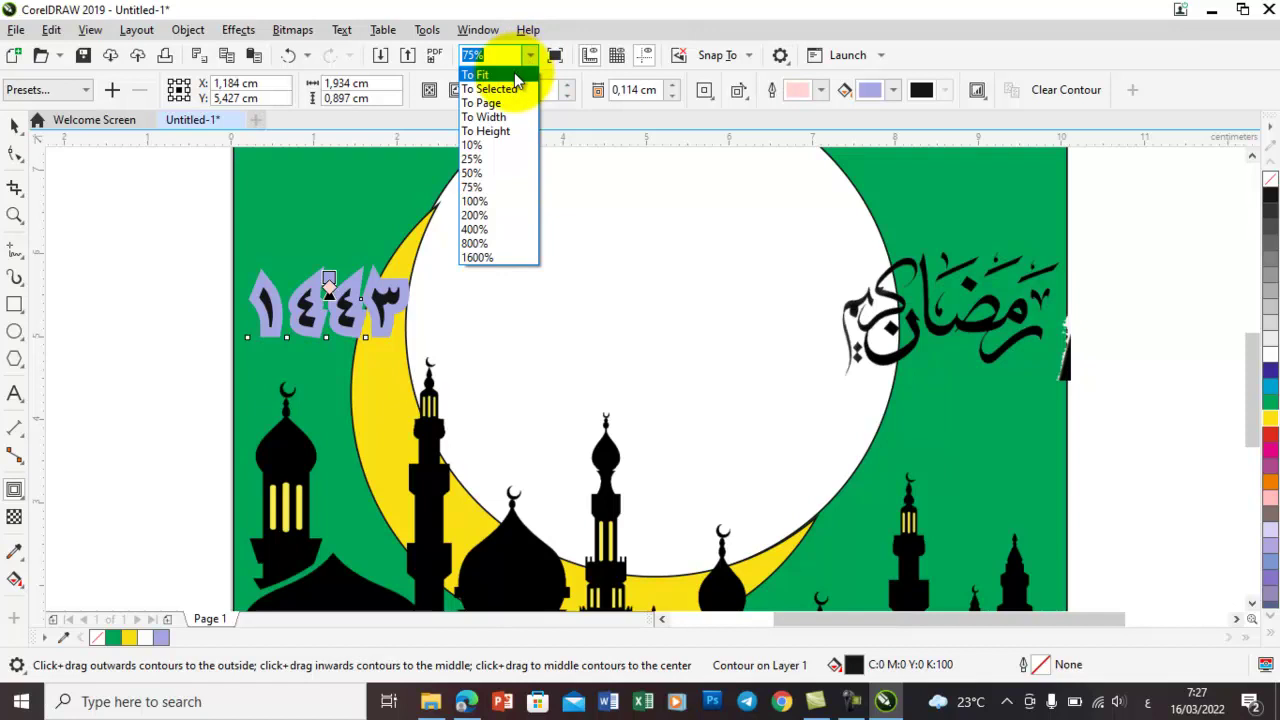
pyautogui.click(515, 75)
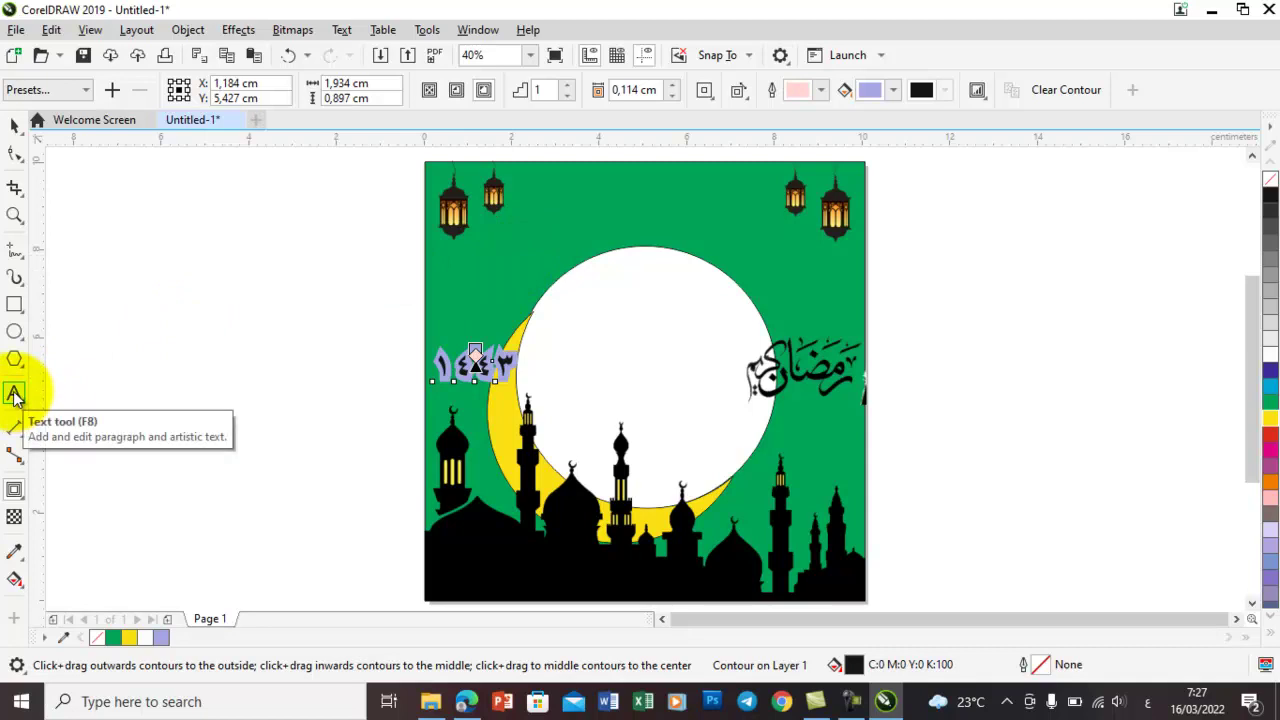
pyautogui.click(462, 355)
pyautogui.moveTo(458, 348); pyautogui.dragTo(470, 378)
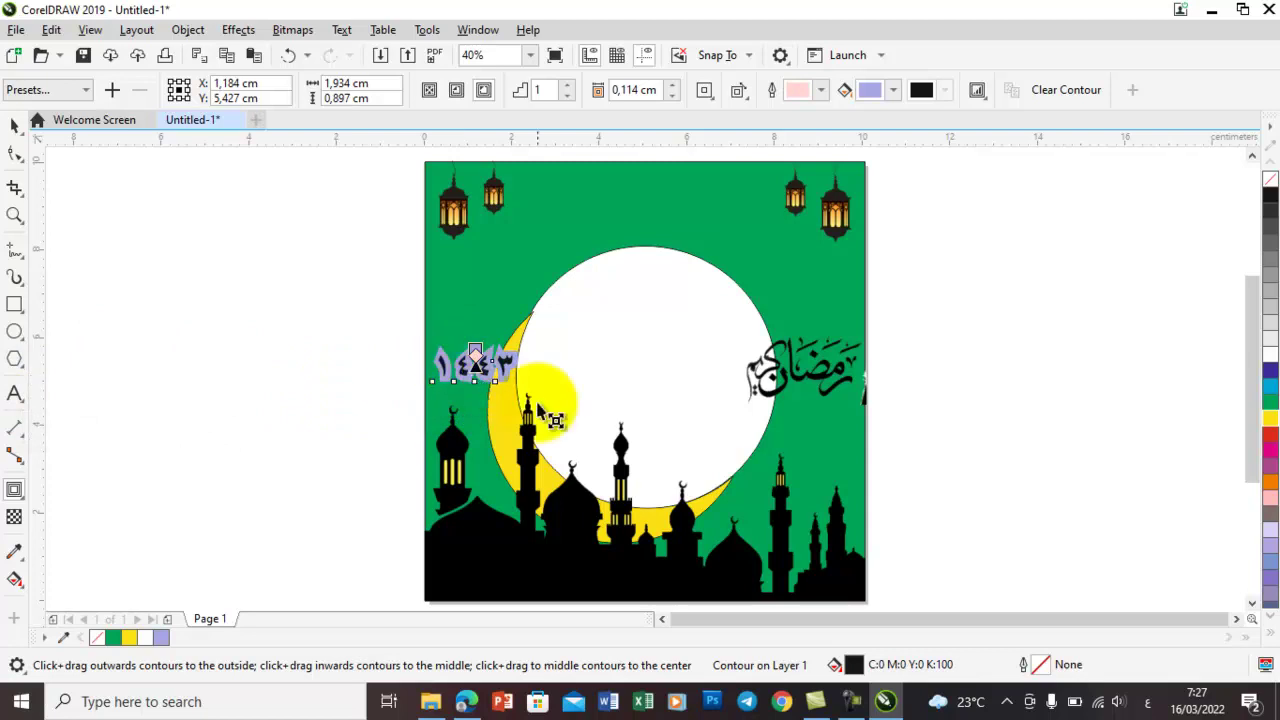
# Switch the keyboard language to English (United States) and add the artistic text "Marhaban Yaa Ramadhan" starting left of the page.
pyautogui.click(1148, 704)
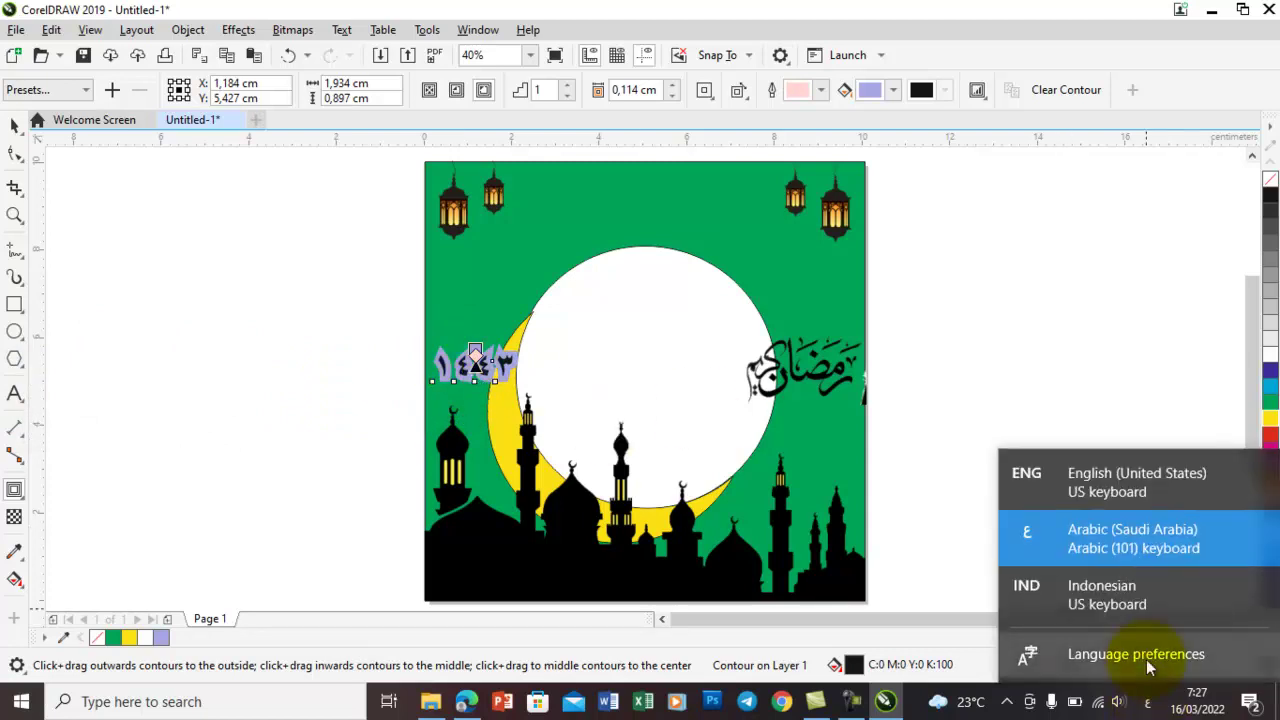
pyautogui.click(1110, 476)
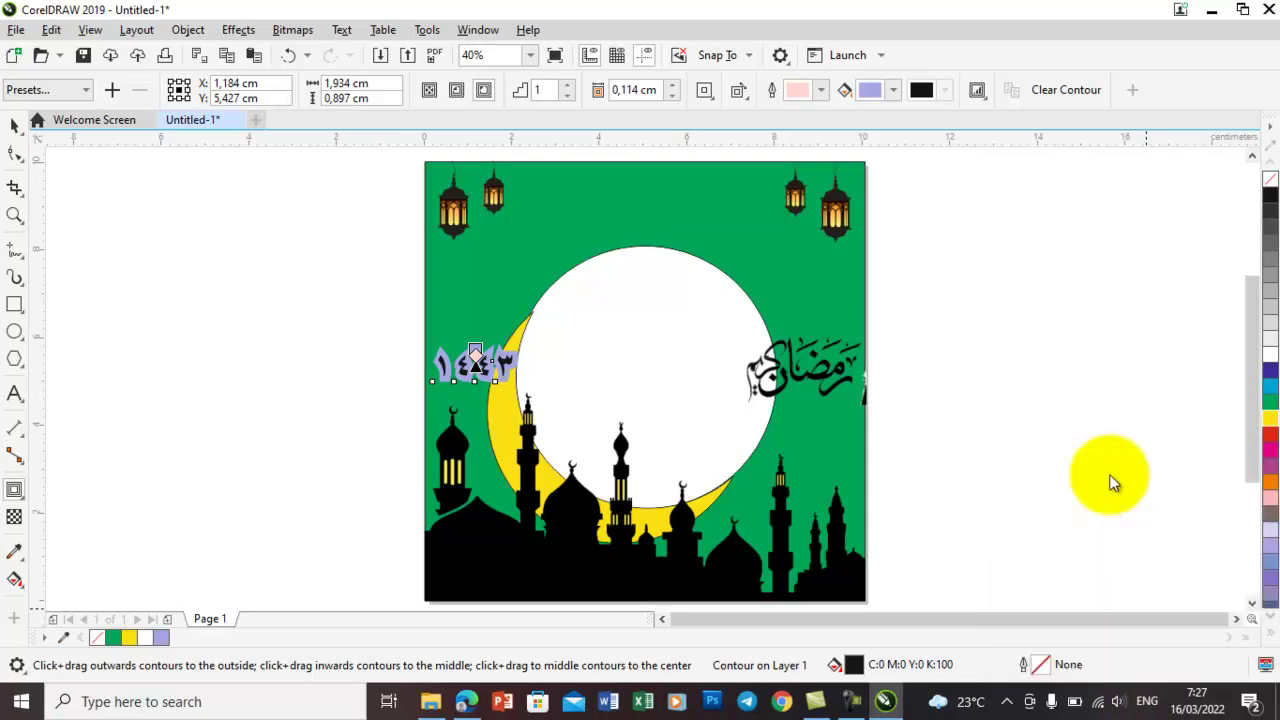
pyautogui.click(13, 396)
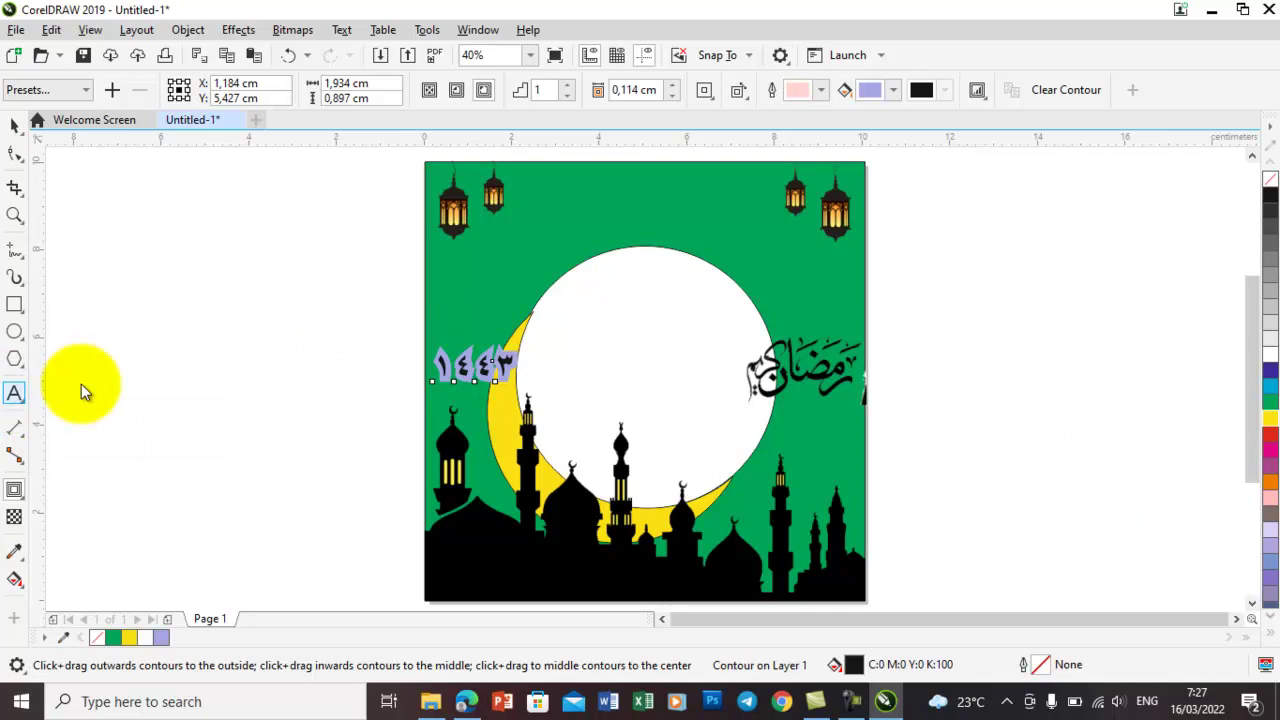
pyautogui.click(177, 320)
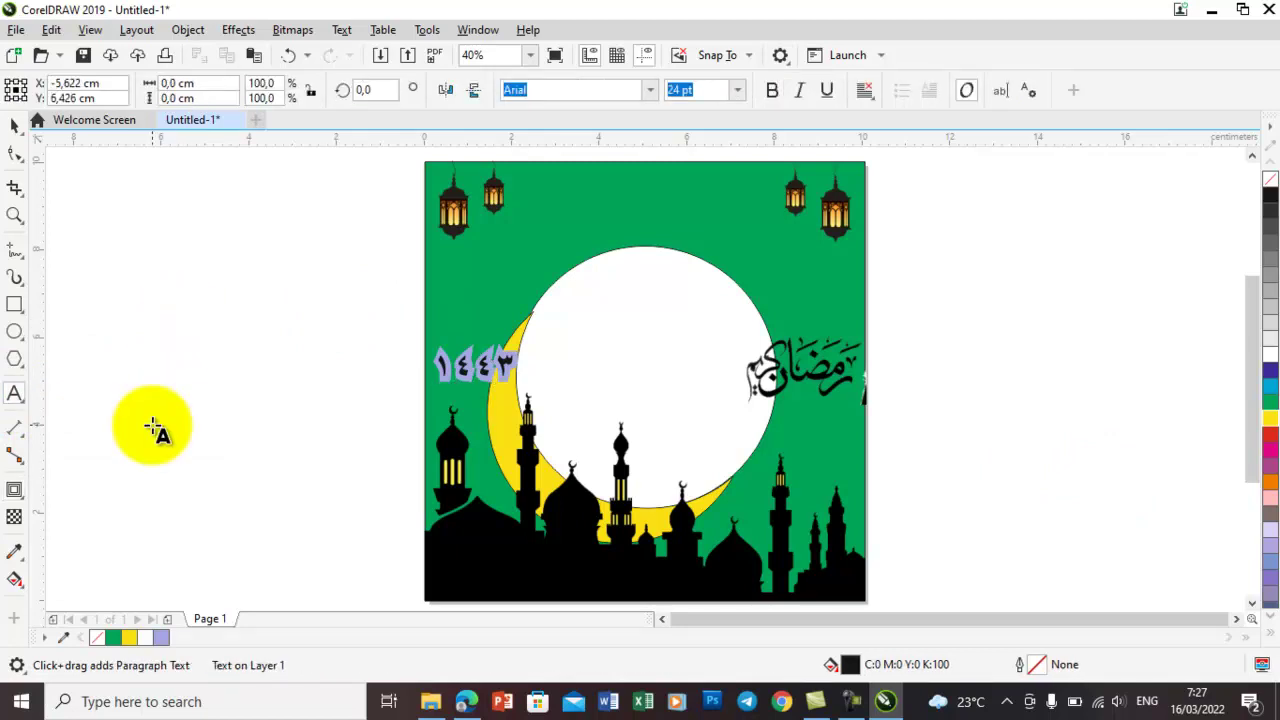
pyautogui.write('Marhaba')
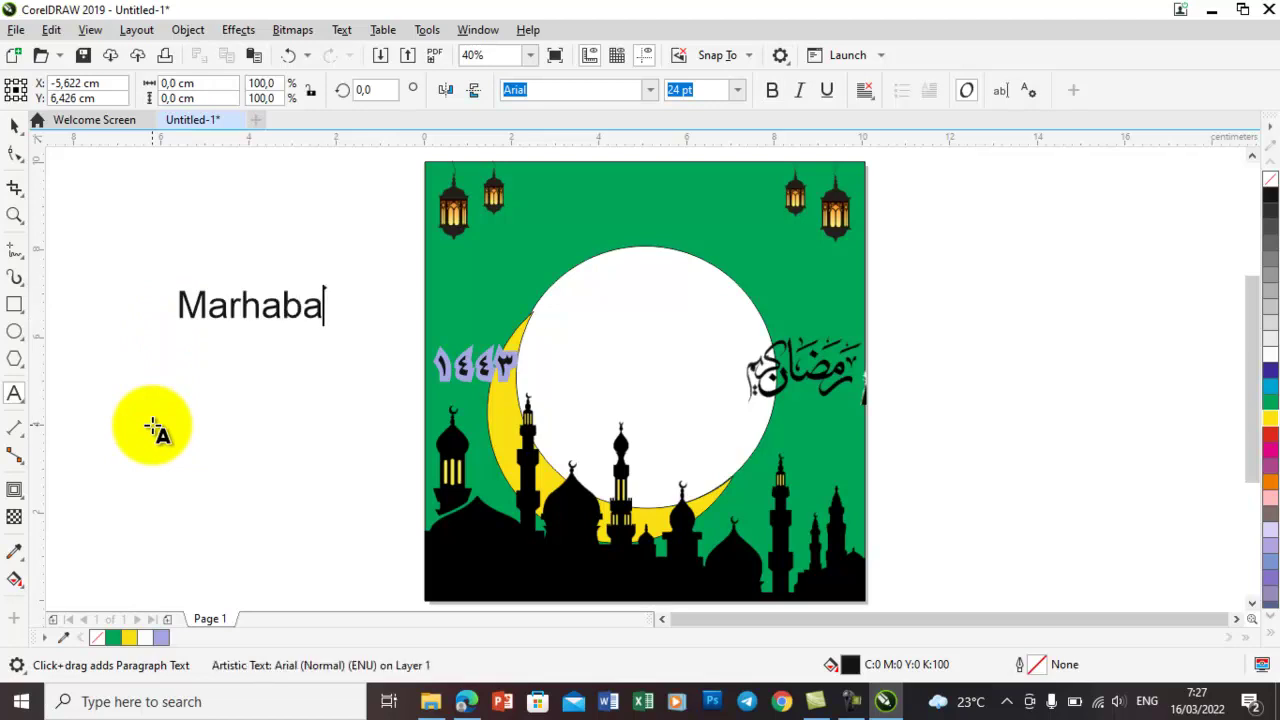
pyautogui.write('n Yaa Ra')
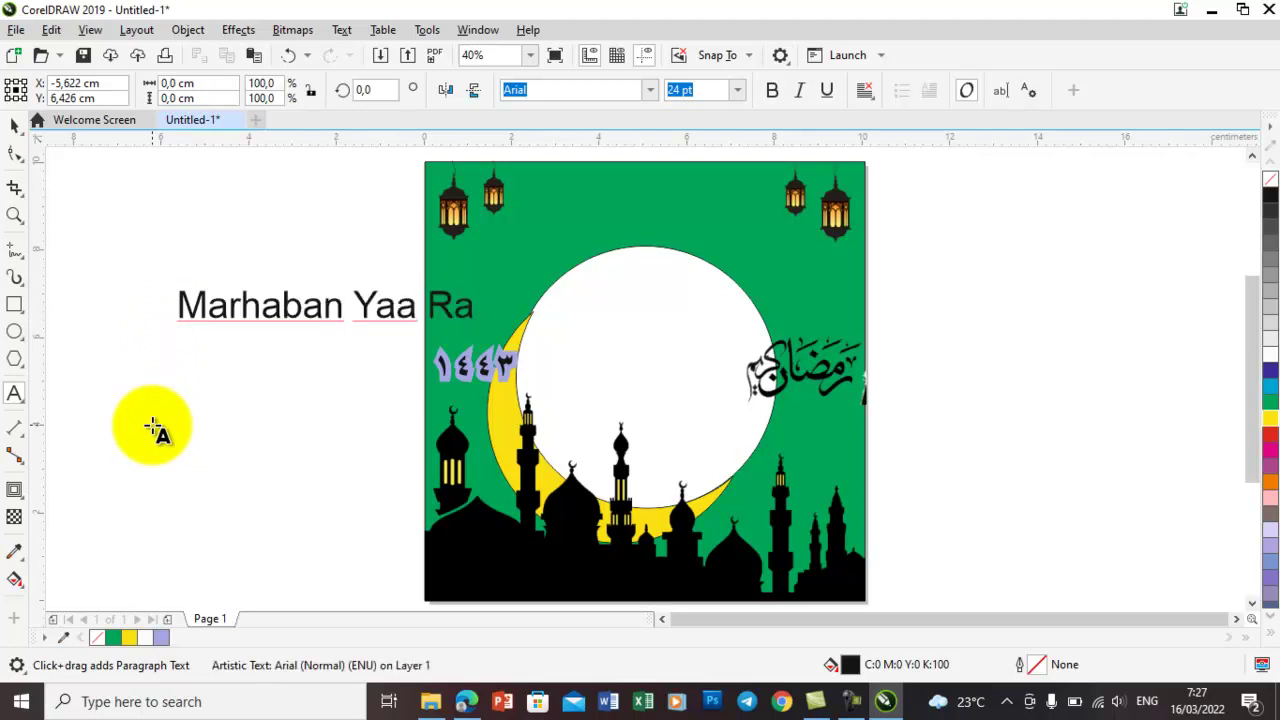
pyautogui.write('madhan')
pyautogui.press('Escape')
pyautogui.click(15, 128)
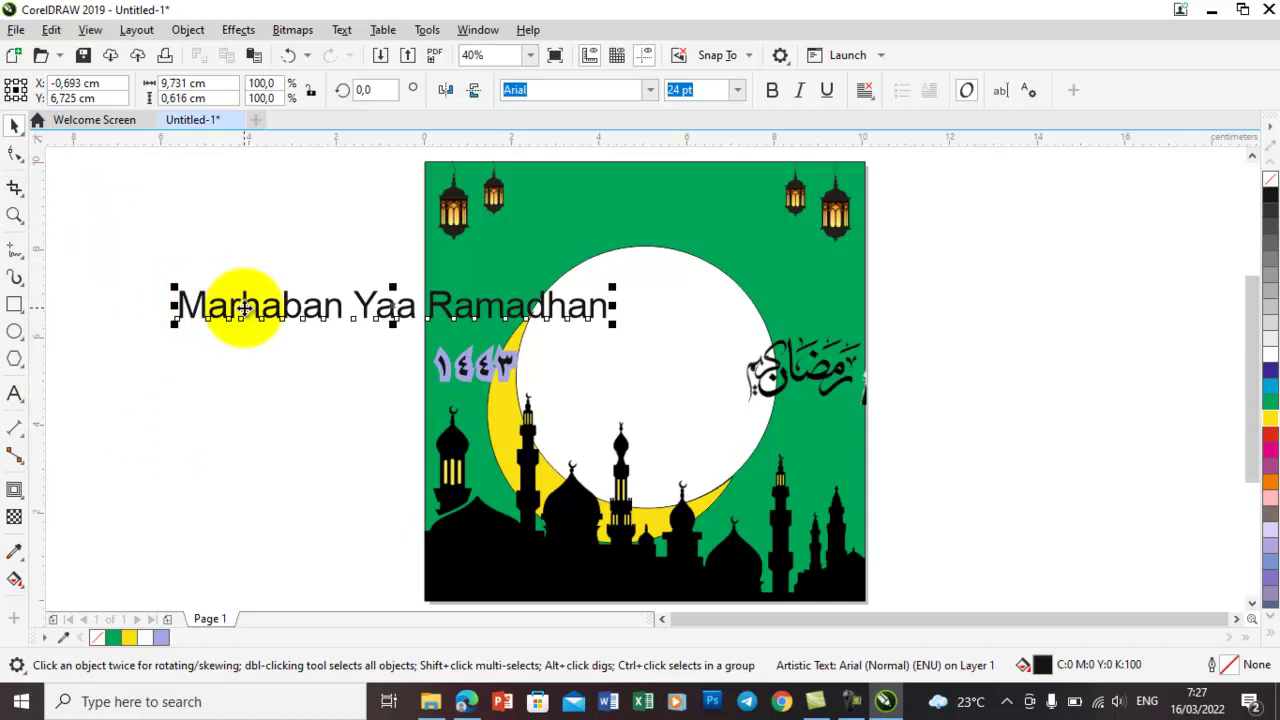
# Set the "Marhaban Yaa Ramadhan" text to Brush Script Std and move it above the circle at the lanterns' height.
pyautogui.click(651, 91)
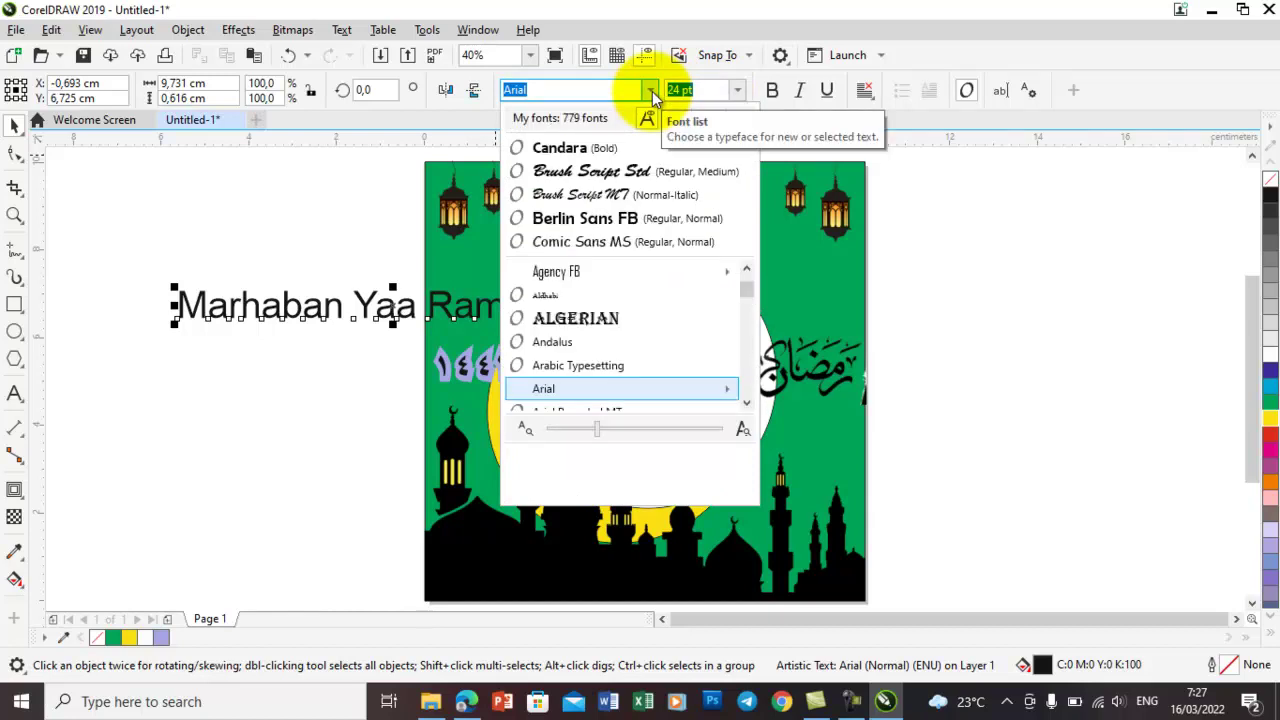
pyautogui.click(601, 172)
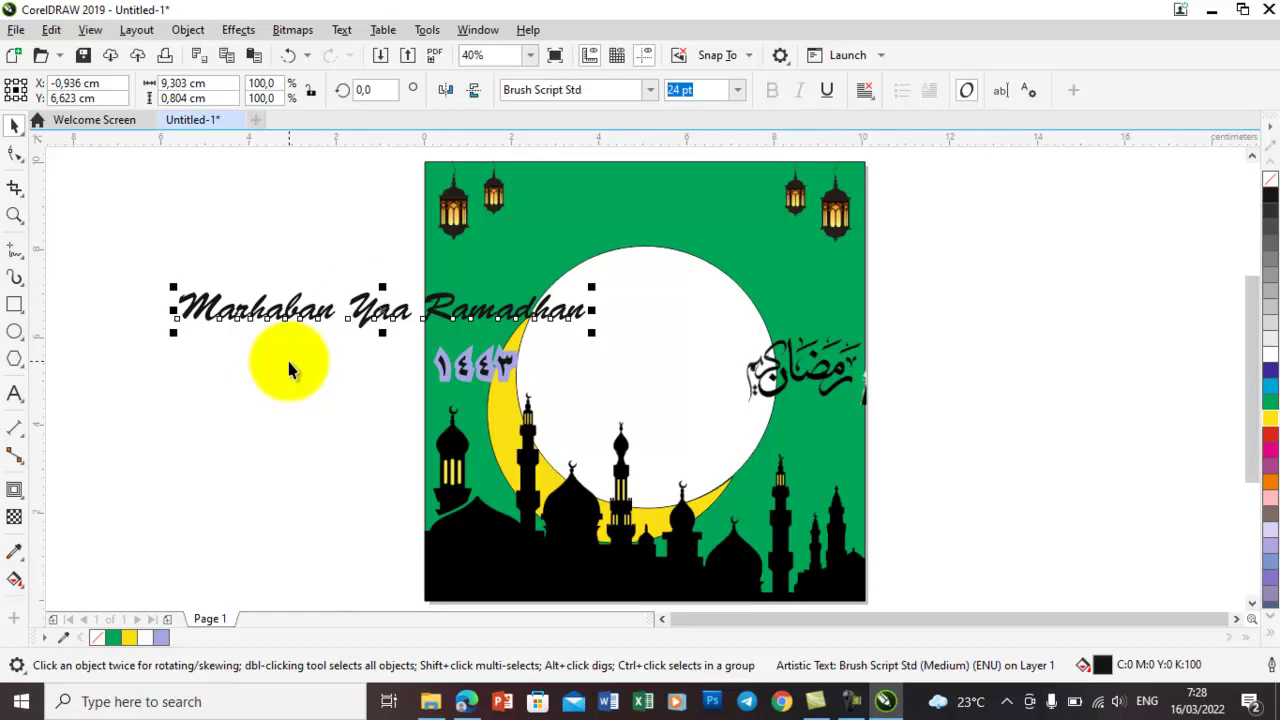
pyautogui.moveTo(295, 310); pyautogui.dragTo(584, 200)
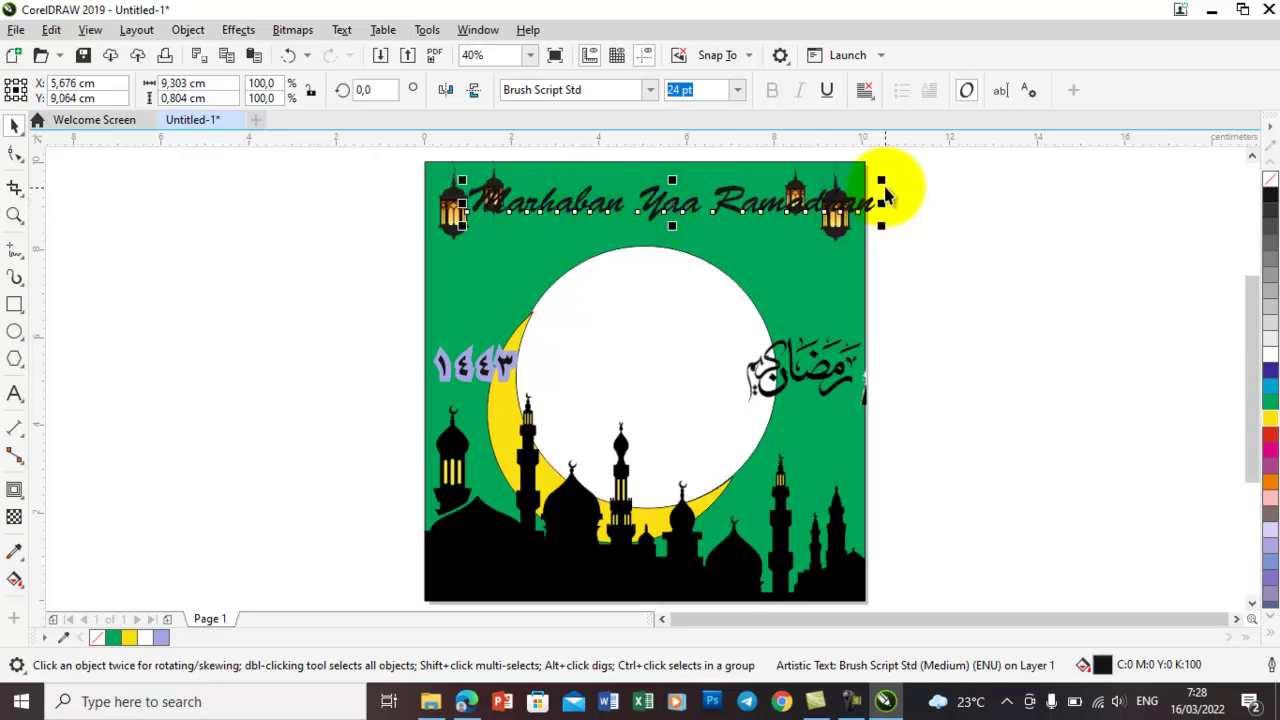
# Shrink the "Marhaban Yaa Ramadhan" text proportionally to about 6.4 cm wide so it fits between the inner lanterns.
pyautogui.moveTo(883, 183); pyautogui.dragTo(800, 195)
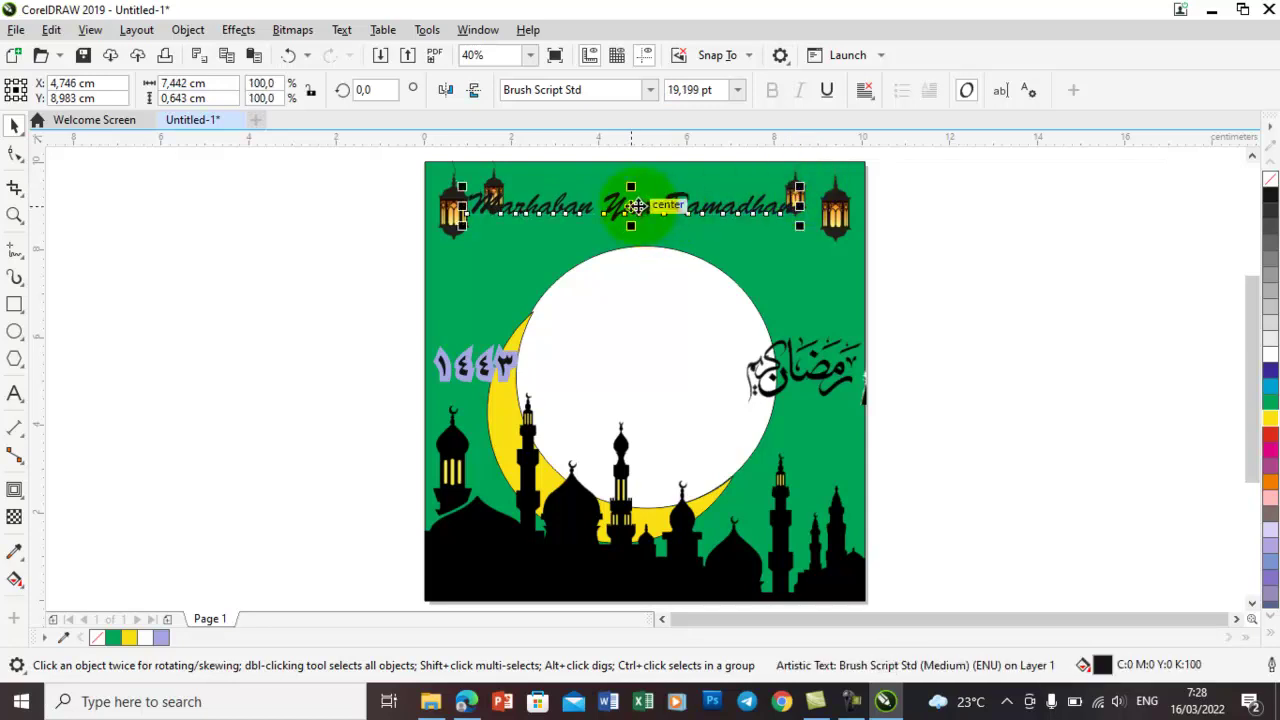
pyautogui.moveTo(461, 228); pyautogui.dragTo(501, 230)
pyautogui.moveTo(800, 222); pyautogui.dragTo(797, 222)
pyautogui.click(409, 271)
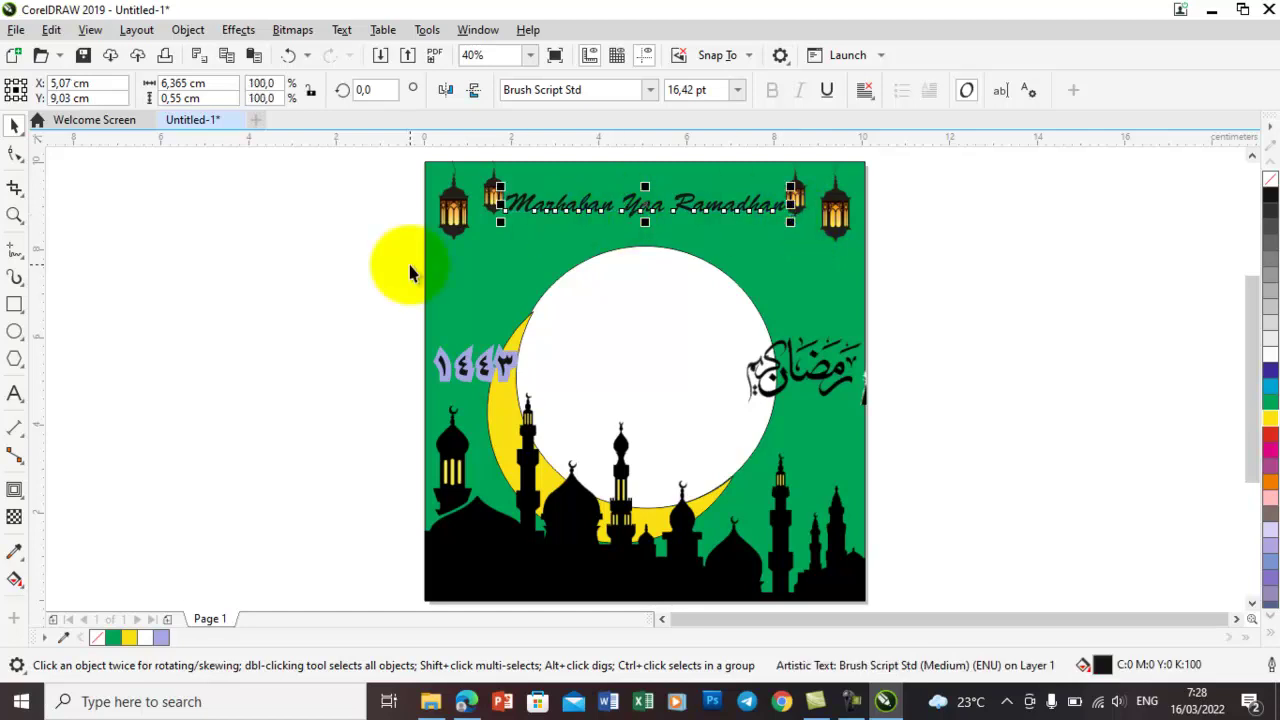
# Apply a light purple outside contour of about 0.12 cm to the "Marhaban Yaa Ramadhan" text.
pyautogui.click(615, 212)
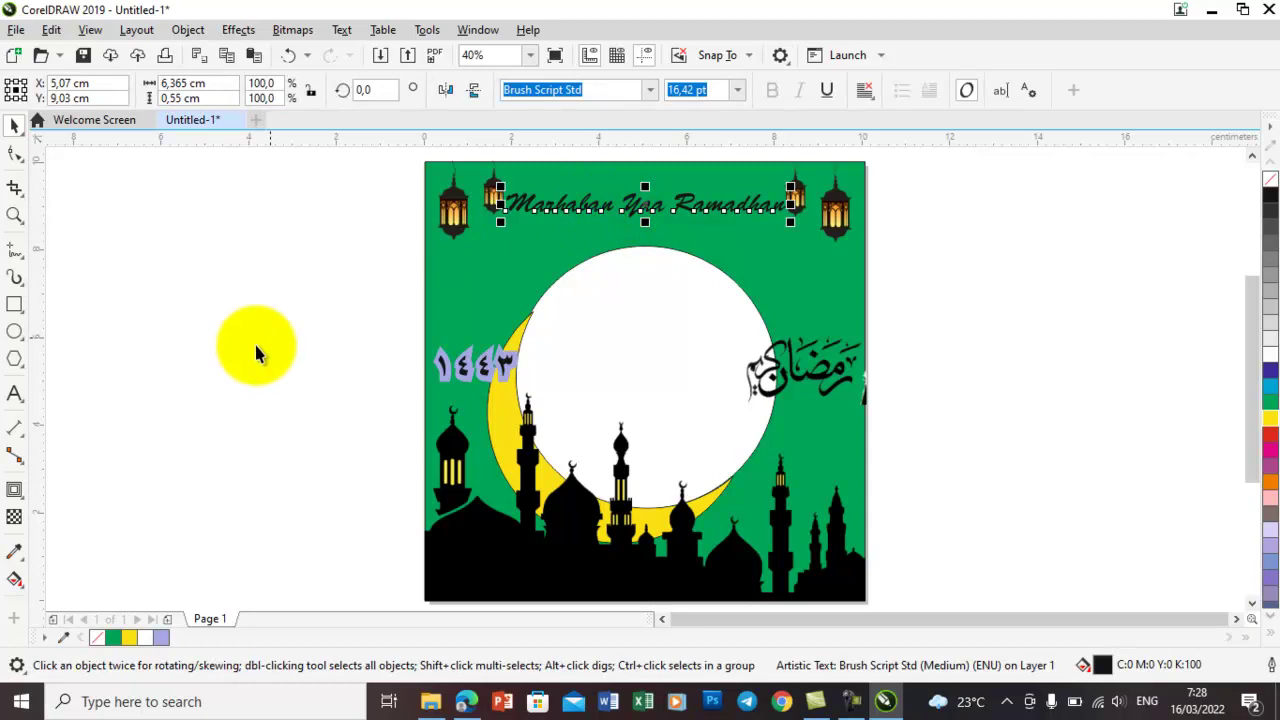
pyautogui.click(26, 498)
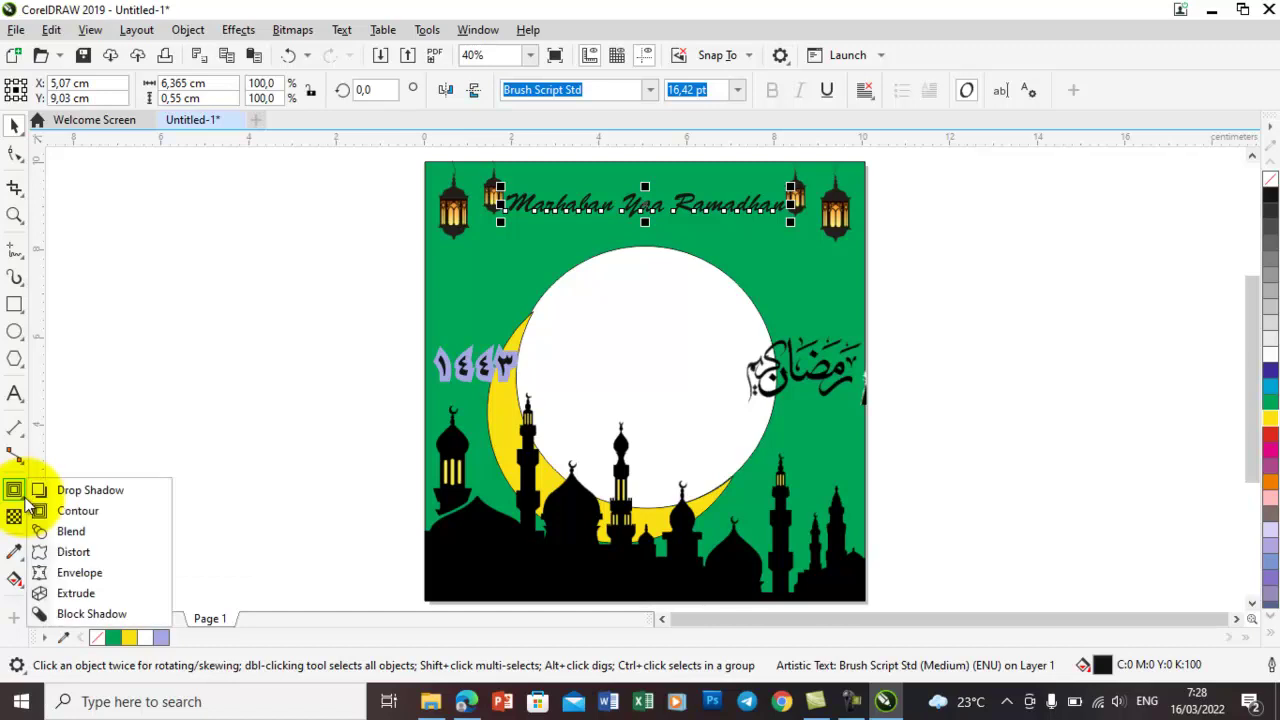
pyautogui.click(113, 510)
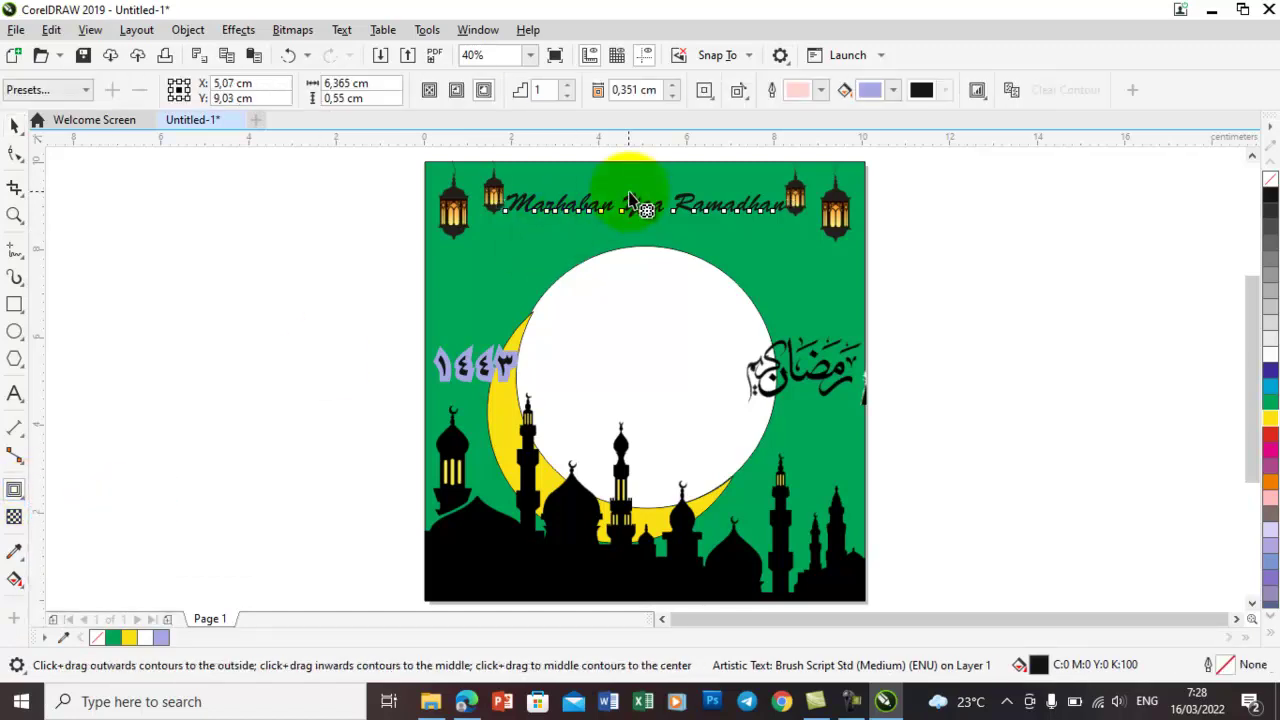
pyautogui.moveTo(641, 193); pyautogui.dragTo(637, 186)
pyautogui.hotkey('ctrl', 'z')
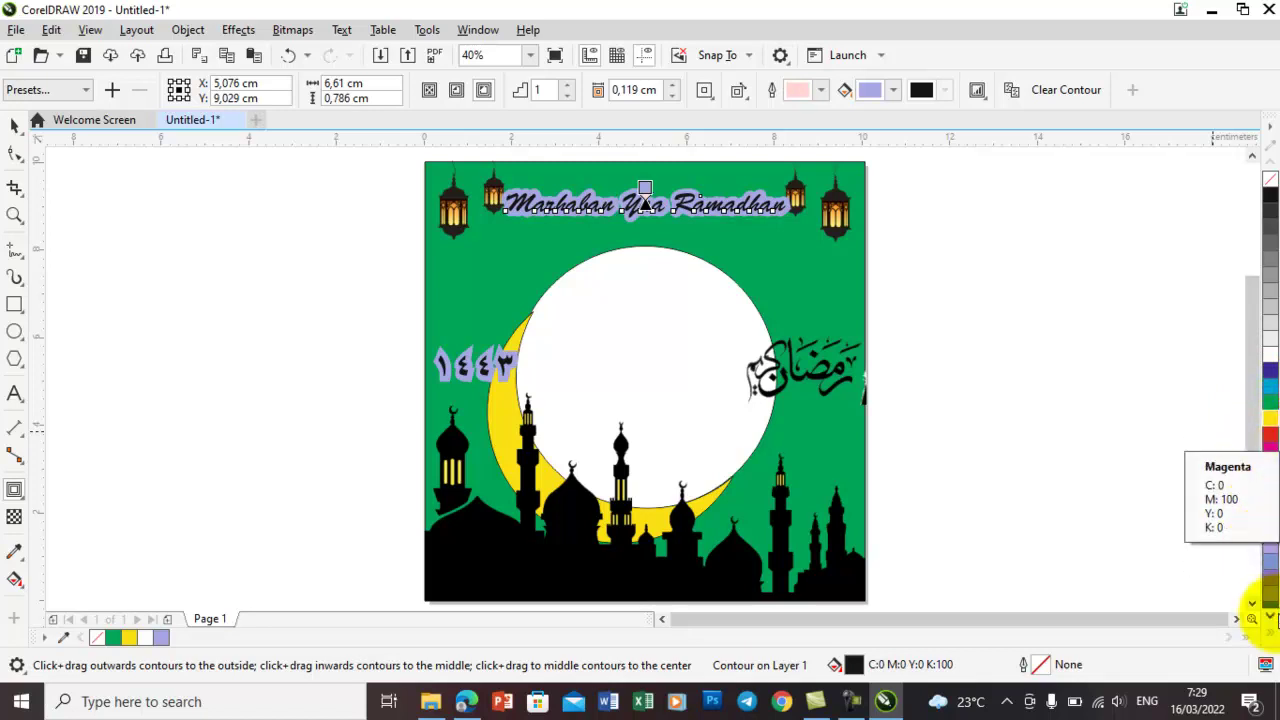
# Fill the "Marhaban Yaa Ramadhan" text with white, keeping its contour, and deselect it.
pyautogui.click(1271, 634)
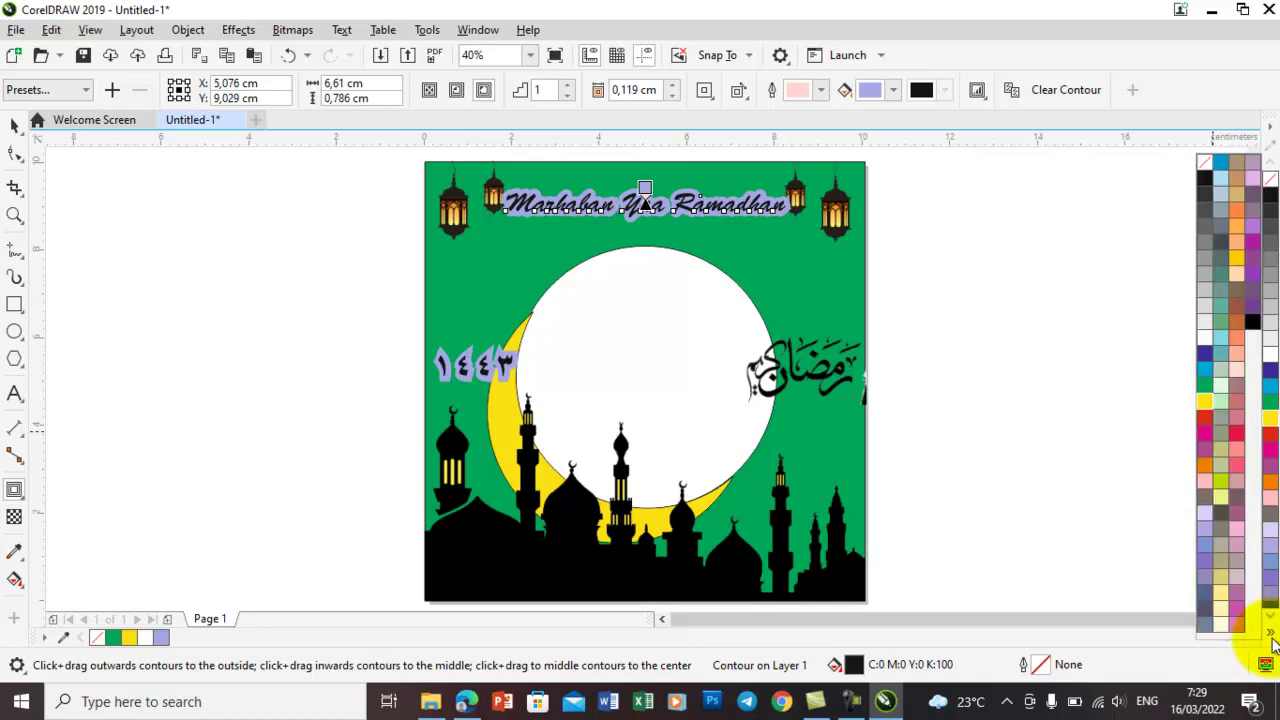
pyautogui.click(1204, 464)
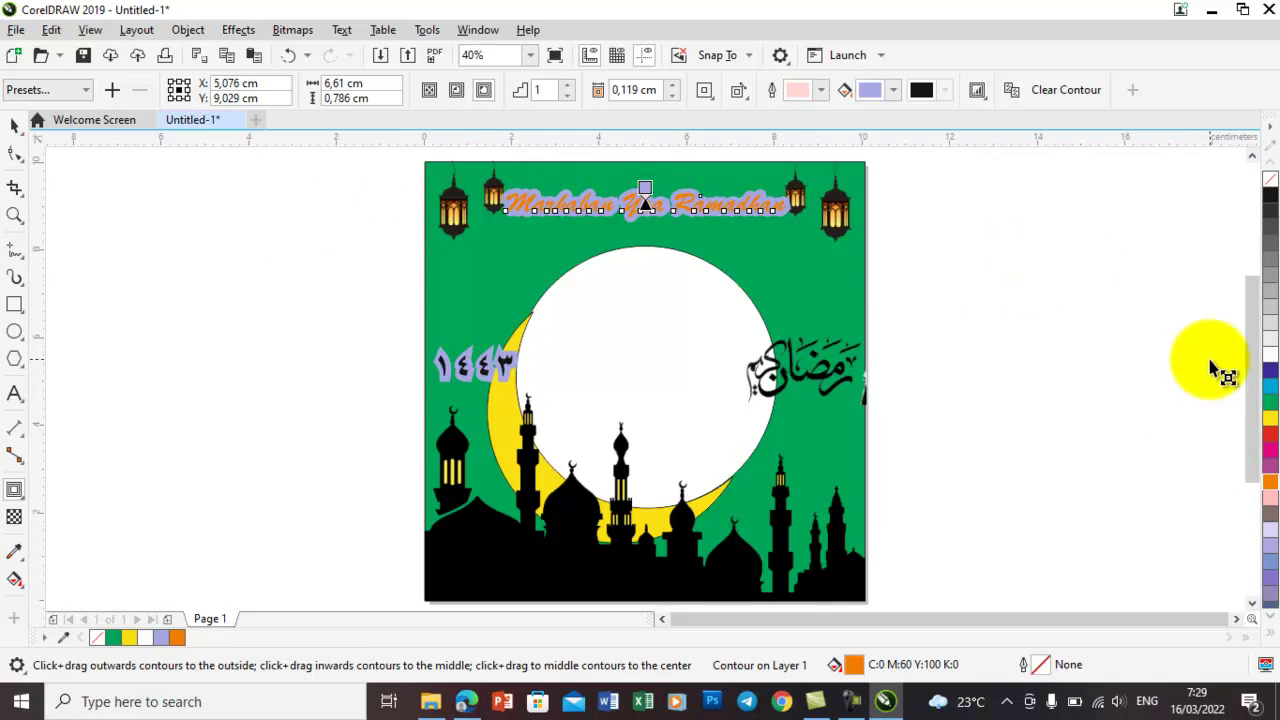
pyautogui.click(1269, 358)
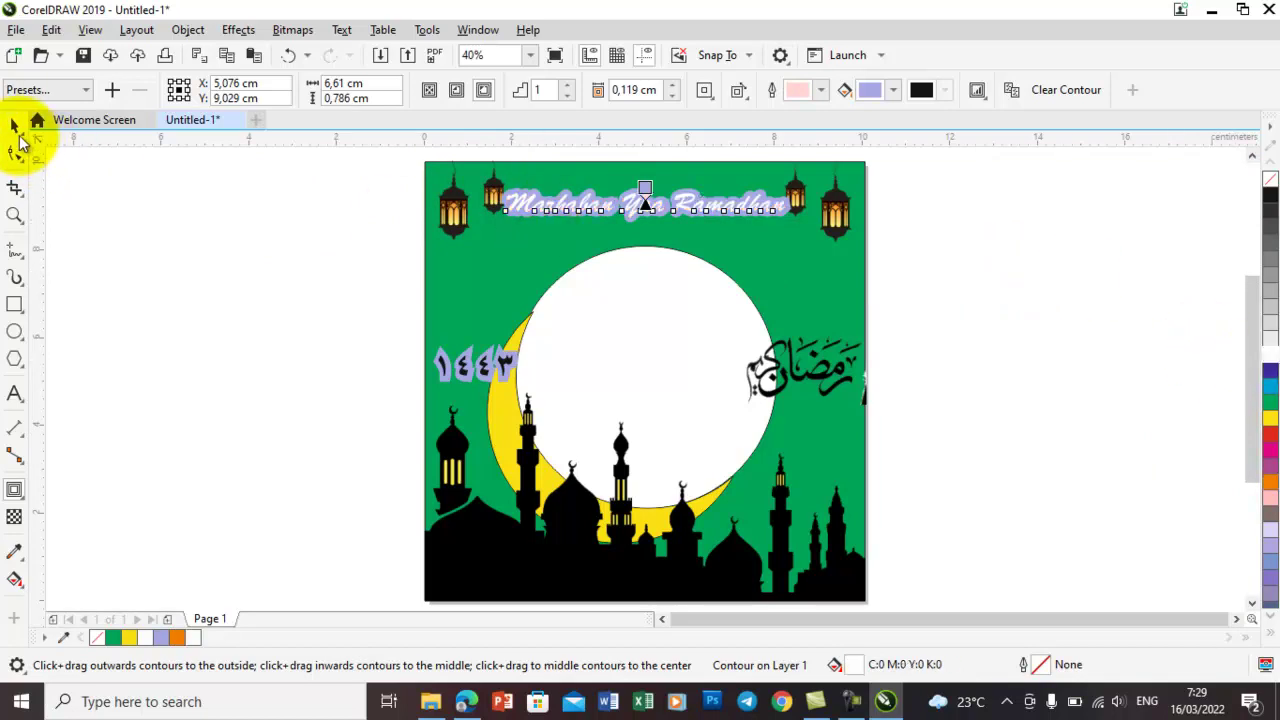
pyautogui.click(15, 126)
pyautogui.click(144, 295)
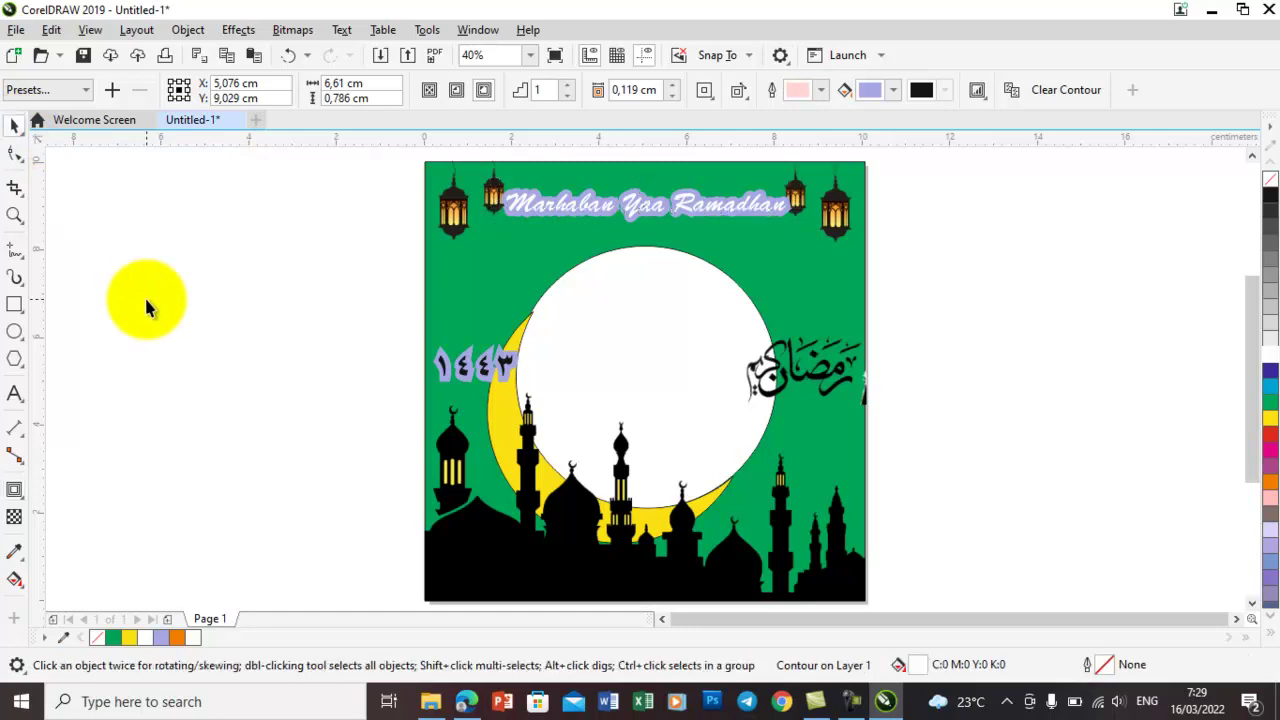
# Change the contour fill of the "Marhaban Yaa Ramadhan" text to salmon with CMYK 6, 45, 54, 2.
pyautogui.click(563, 206)
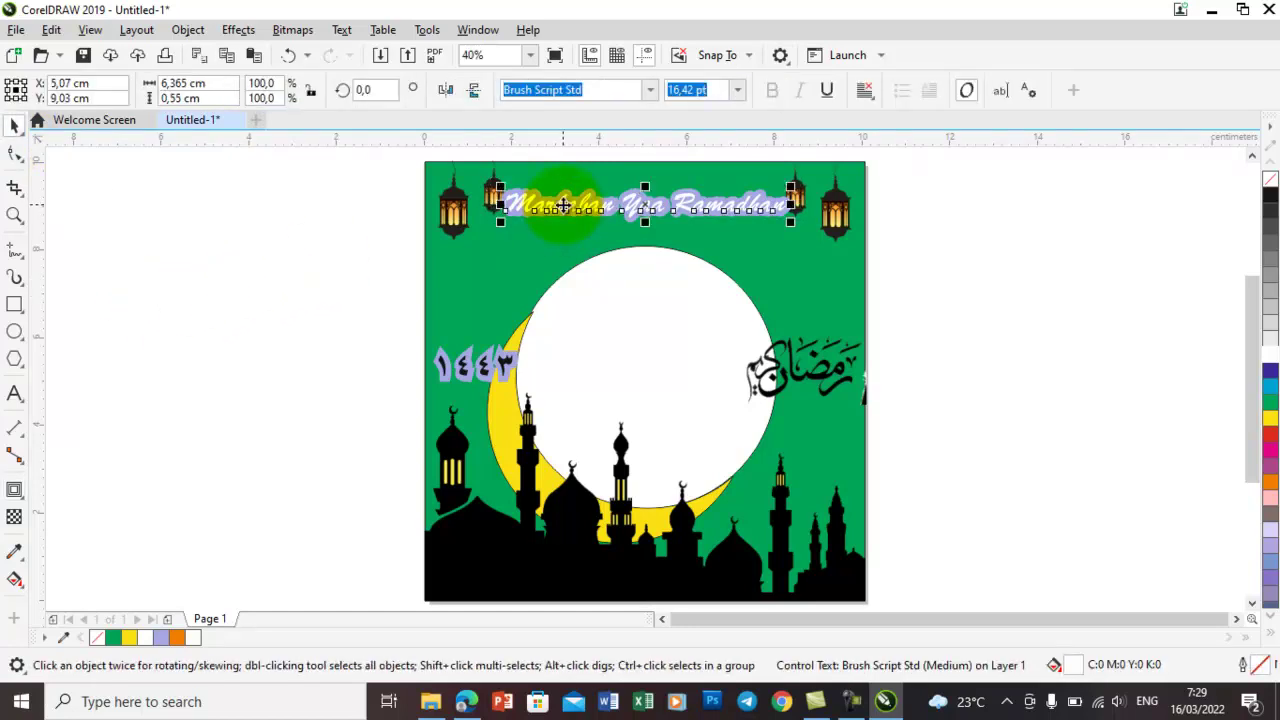
pyautogui.click(15, 490)
pyautogui.click(77, 511)
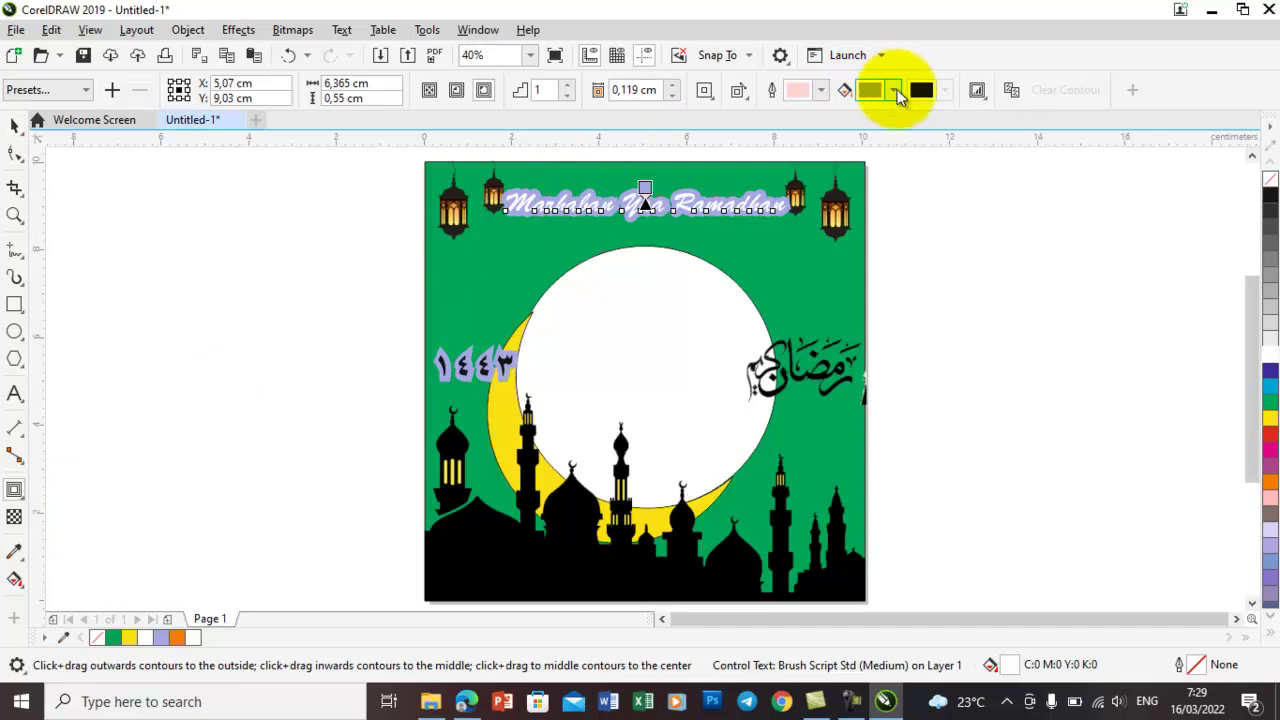
pyautogui.click(894, 90)
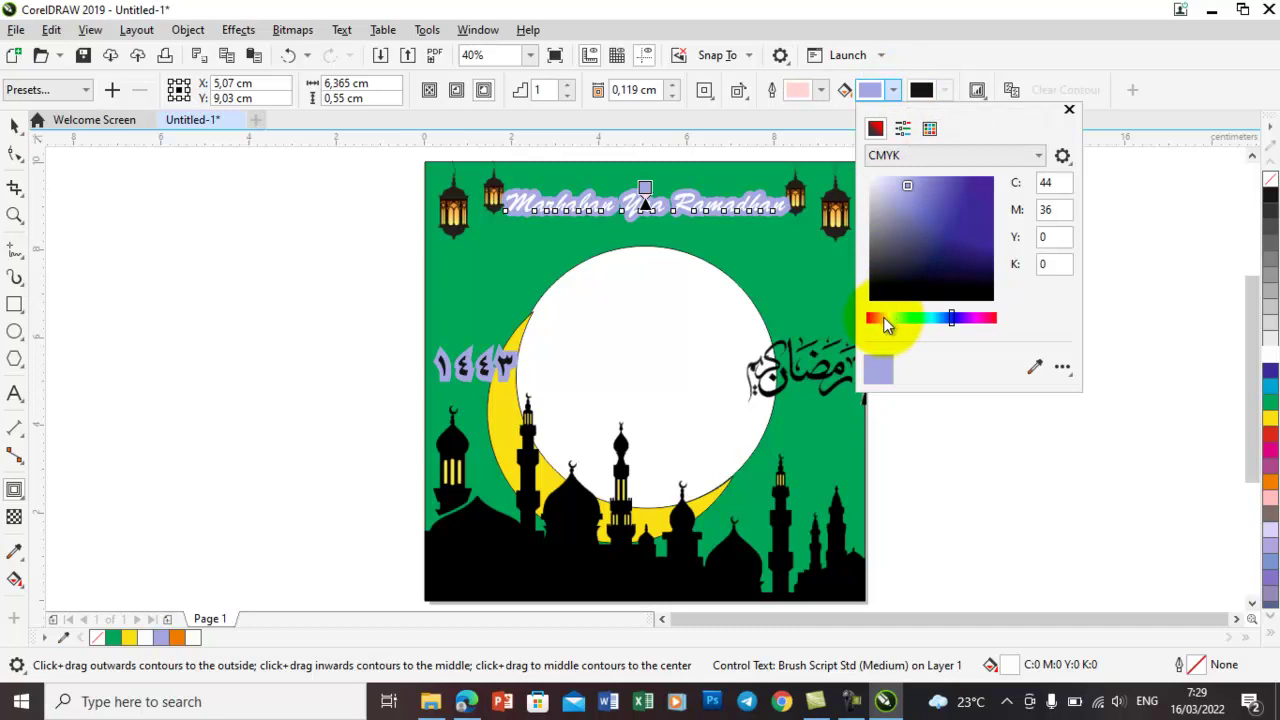
pyautogui.click(883, 318)
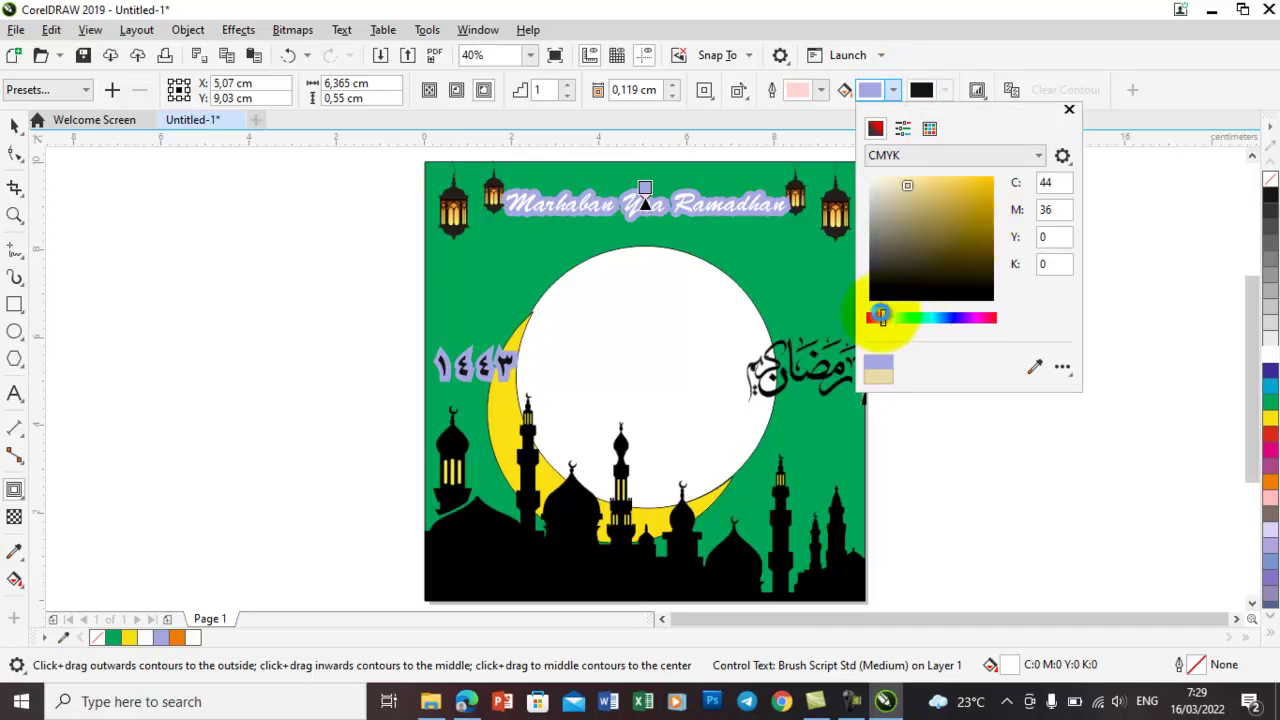
pyautogui.click(877, 320)
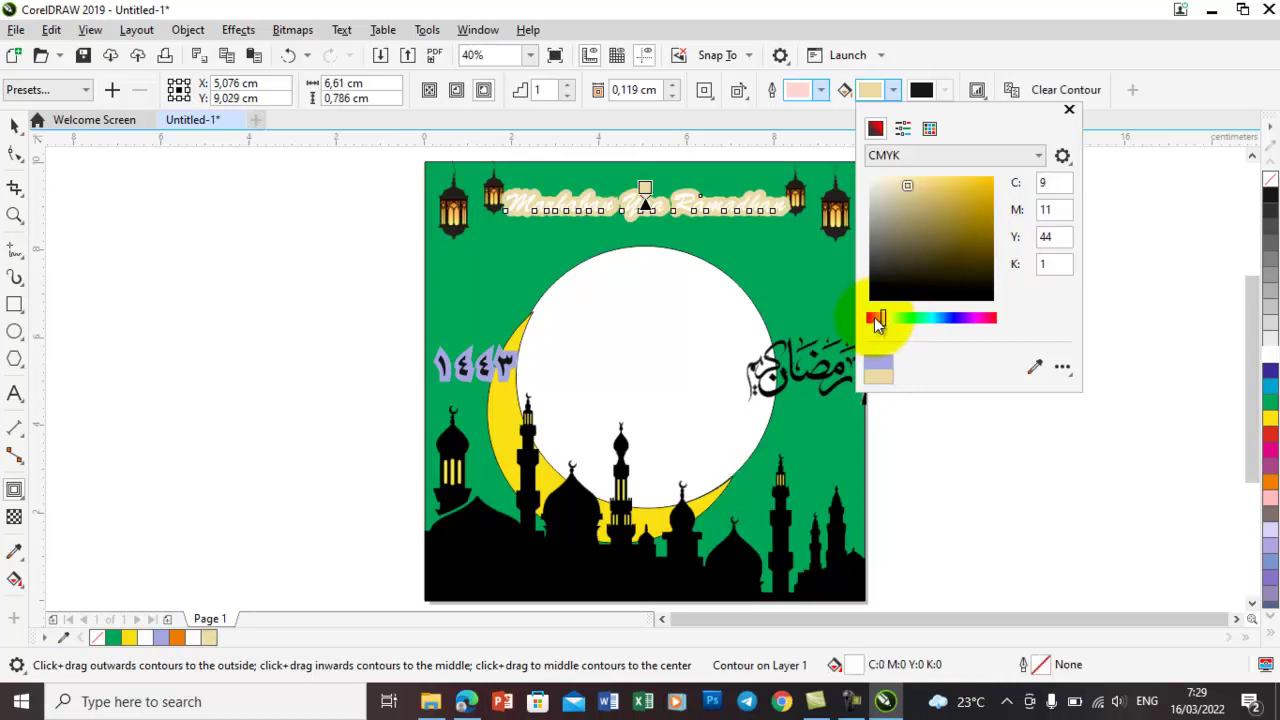
pyautogui.click(875, 319)
pyautogui.moveTo(875, 317); pyautogui.dragTo(872, 318)
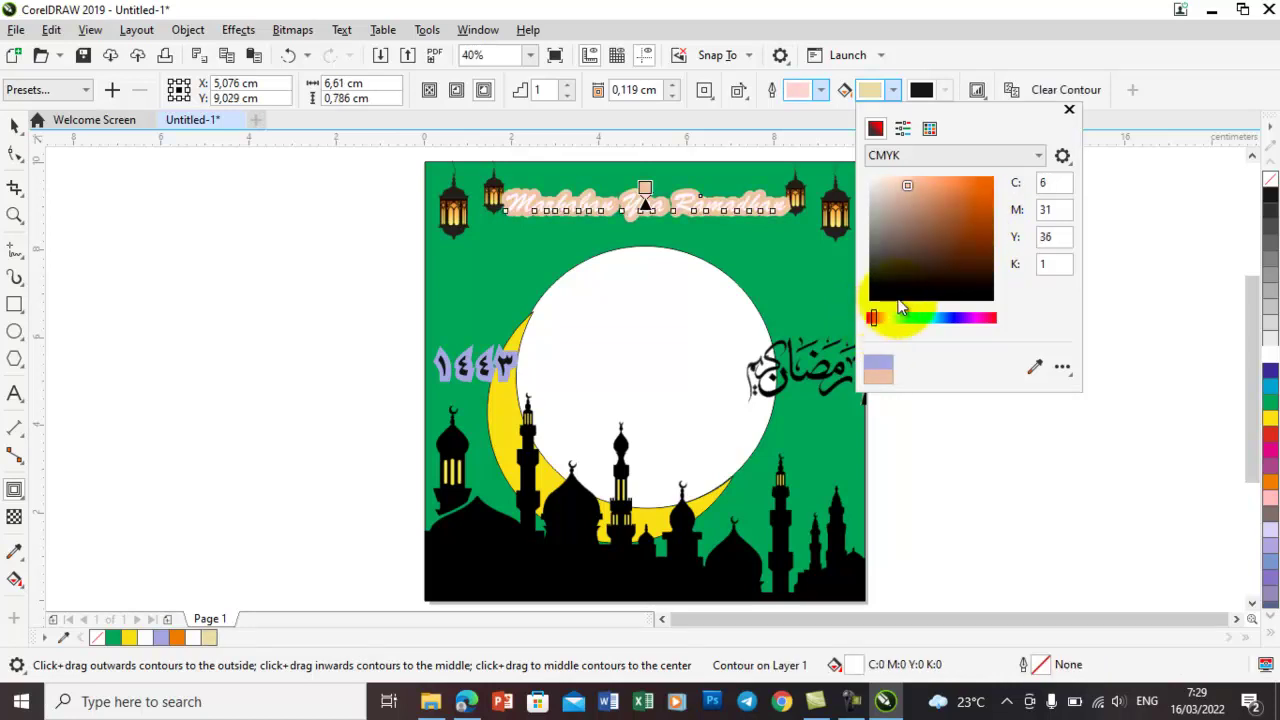
pyautogui.click(929, 188)
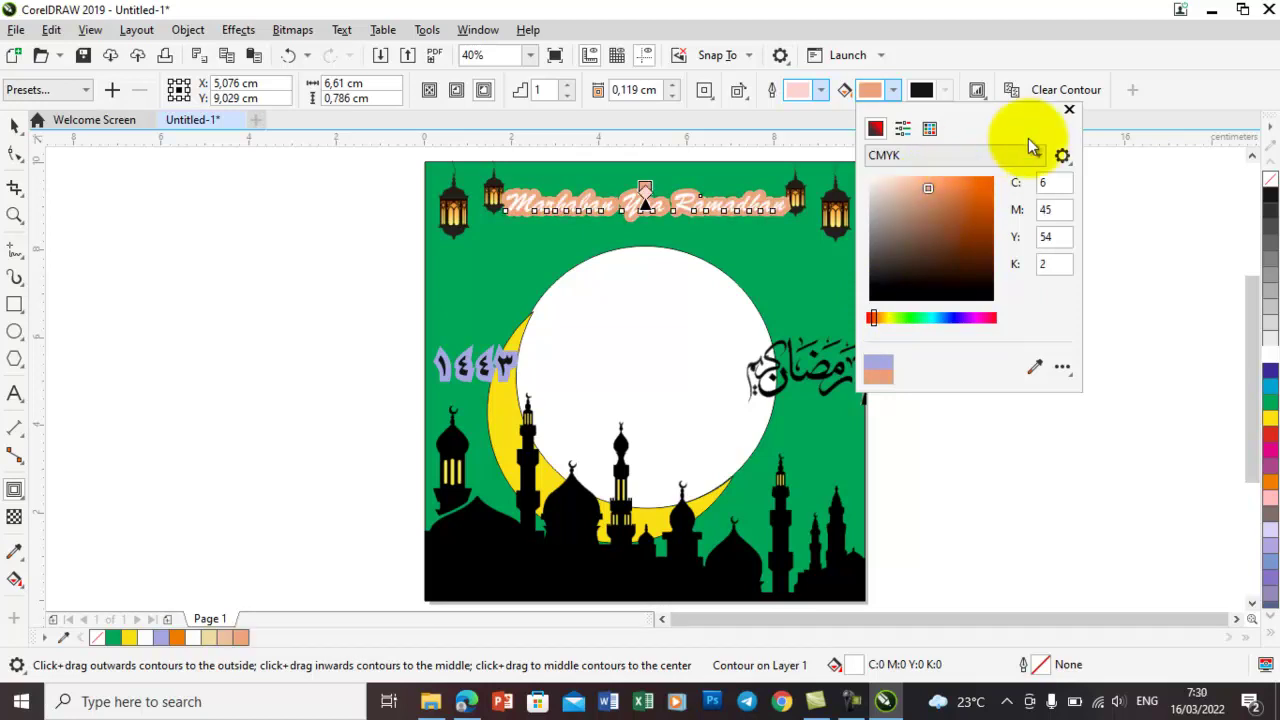
pyautogui.click(1069, 109)
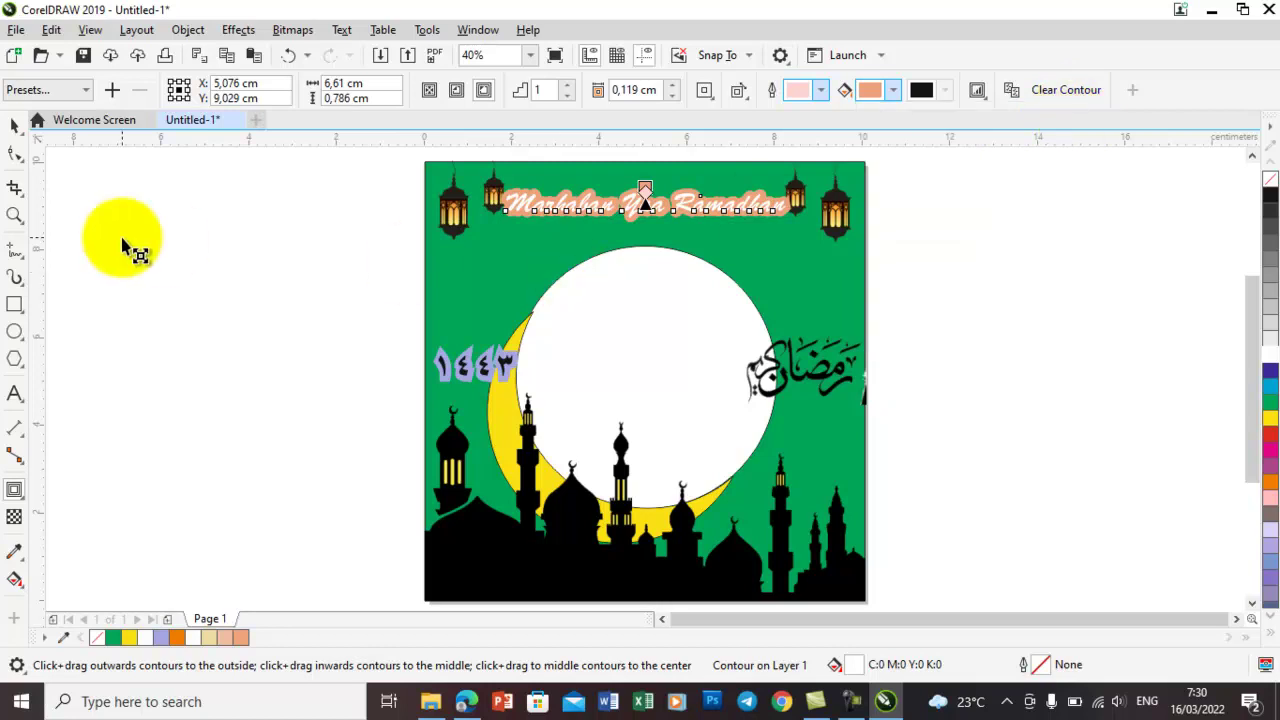
# Add the artistic text "SMP IT MUTIARA DURI" starting in the empty area left of the page.
pyautogui.click(14, 395)
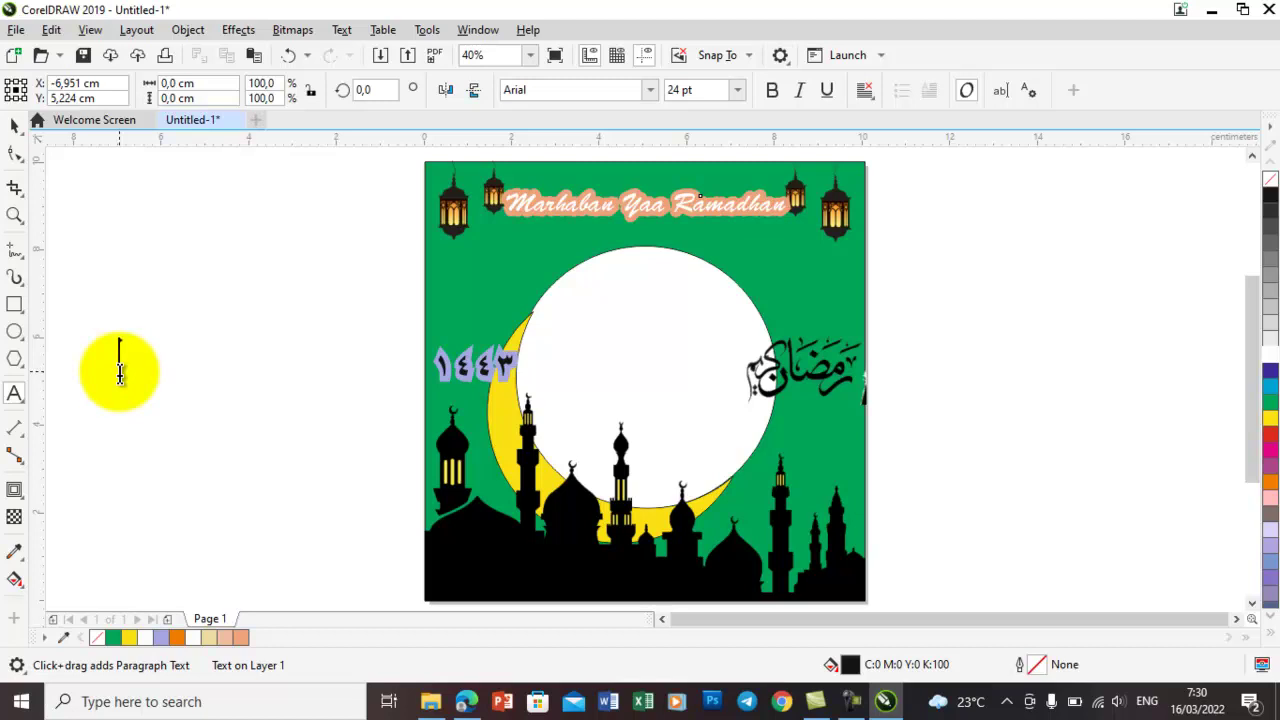
pyautogui.write('SMP IT ')
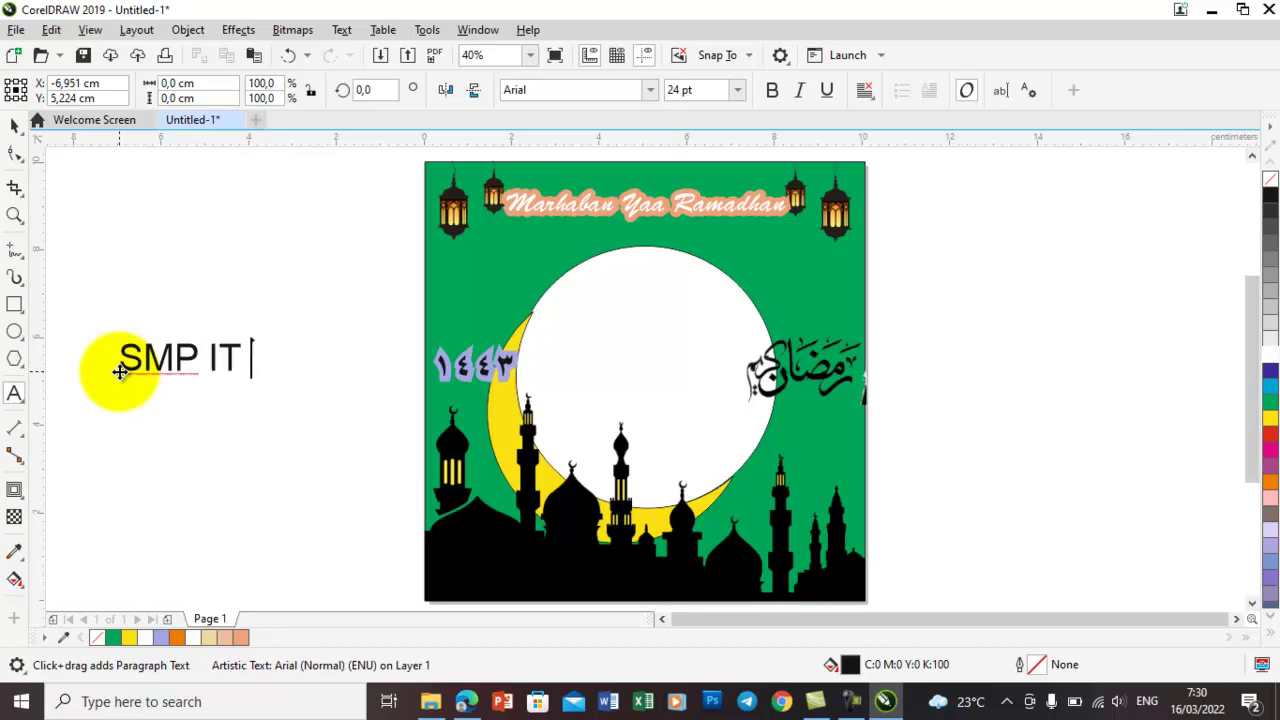
pyautogui.write('MUTIARA DURI')
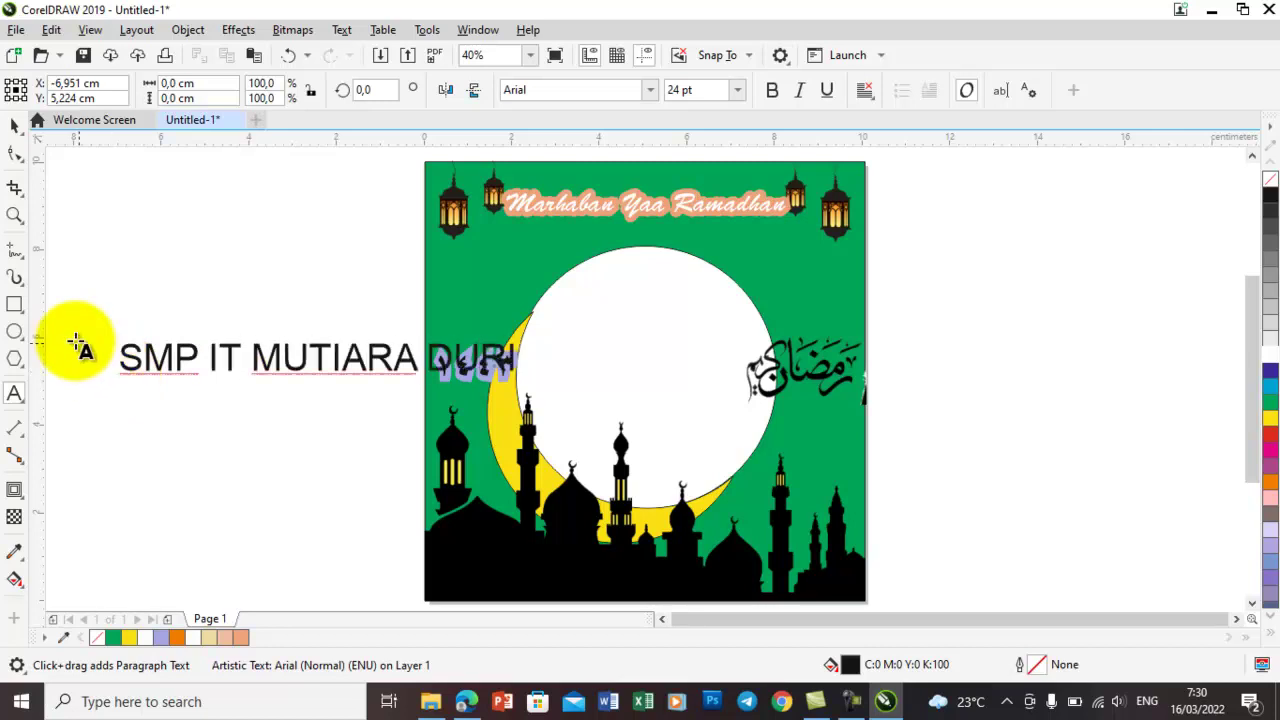
# Set the "SMP IT MUTIARA DURI" text to non-bold Berlin Sans FB and centre it over the circle's upper edge, below "Marhaban Yaa Ramadhan".
pyautogui.click(14, 124)
pyautogui.click(157, 352)
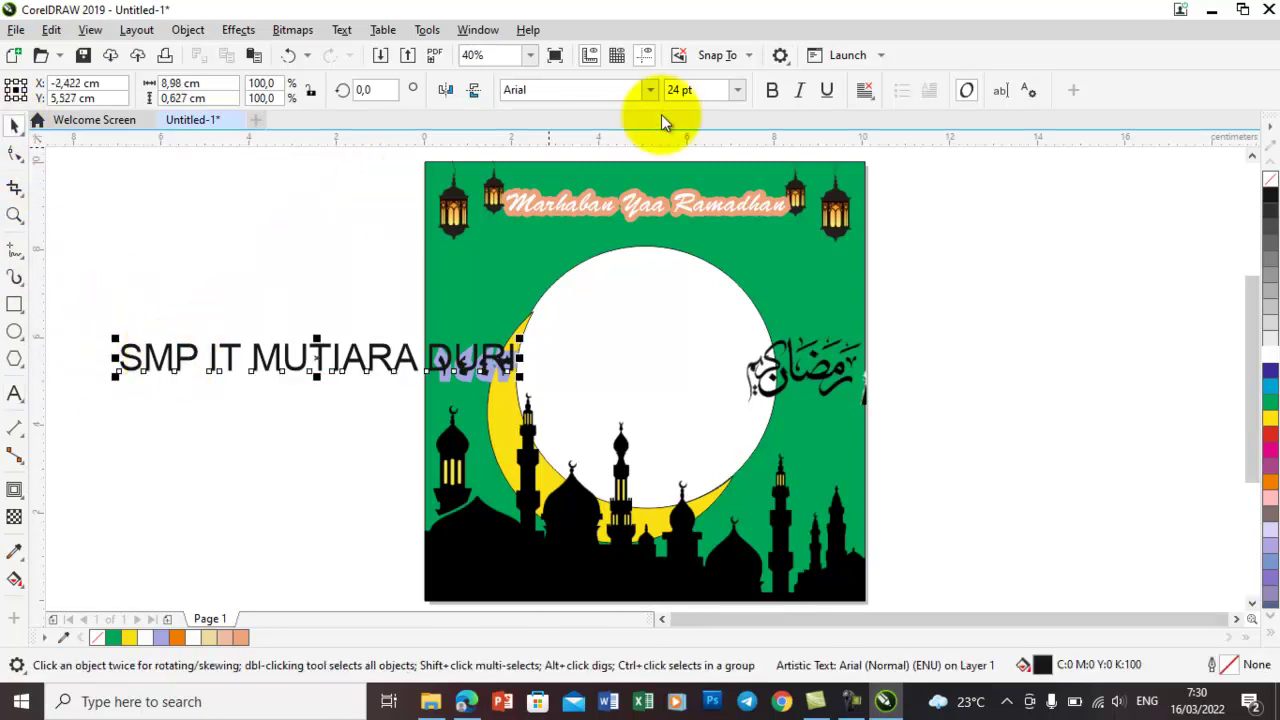
pyautogui.click(651, 91)
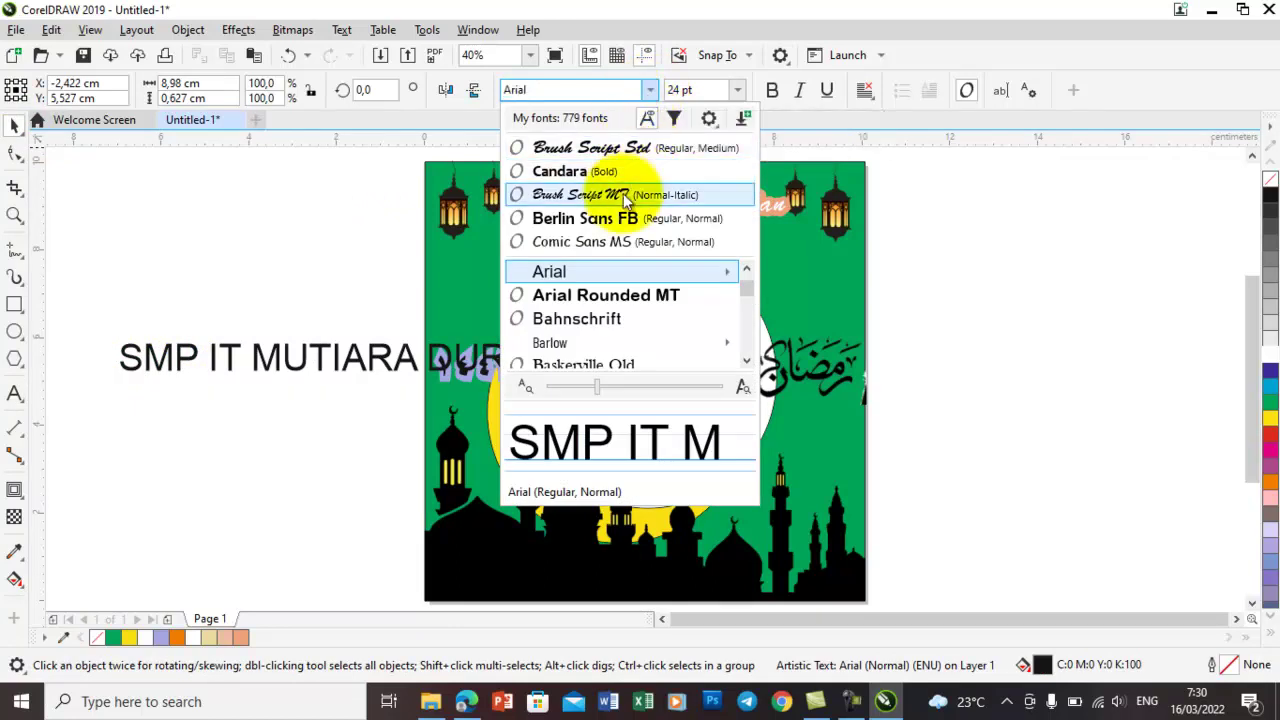
pyautogui.click(569, 218)
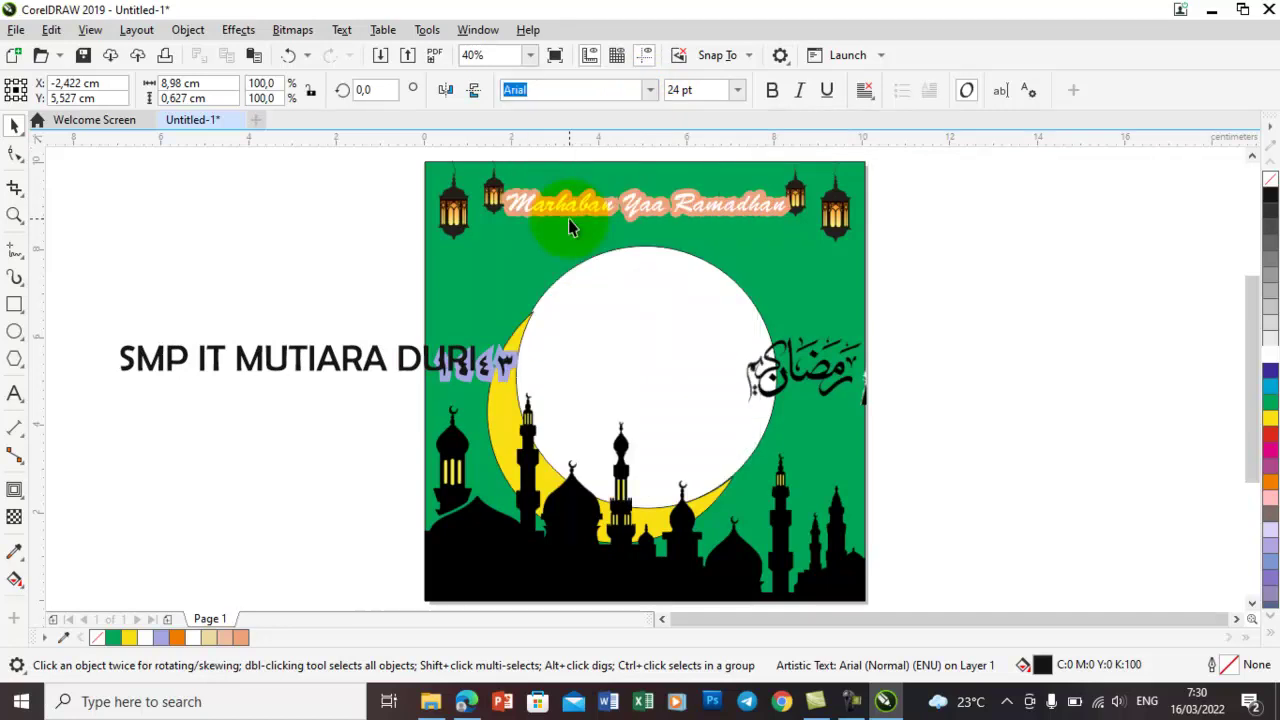
pyautogui.click(773, 91)
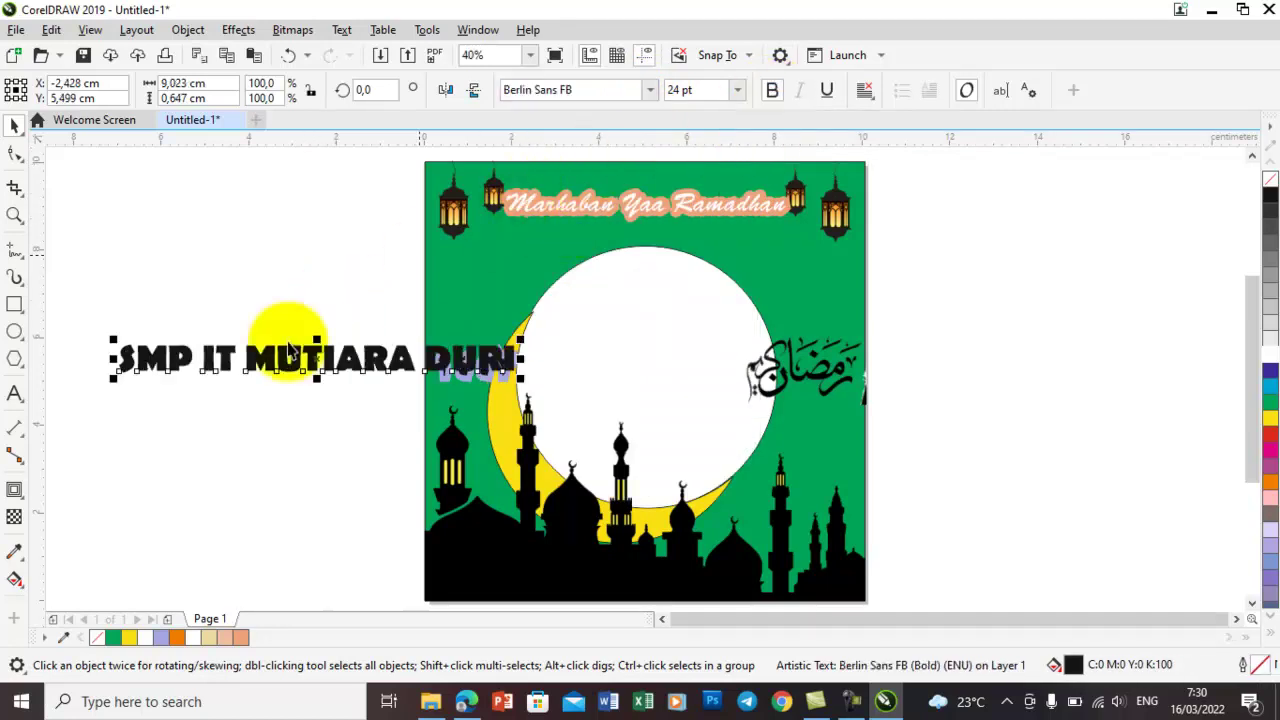
pyautogui.click(228, 358)
pyautogui.moveTo(231, 357); pyautogui.dragTo(568, 256)
pyautogui.click(774, 91)
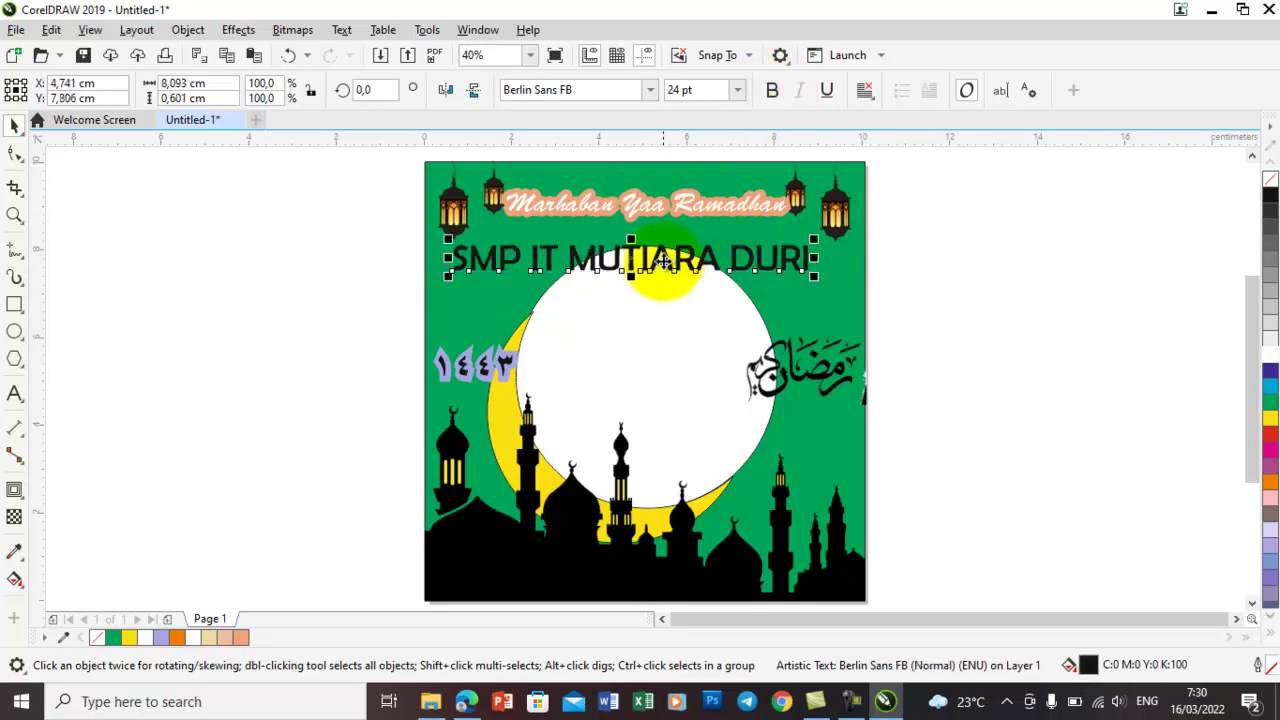
pyautogui.moveTo(662, 262); pyautogui.dragTo(679, 249)
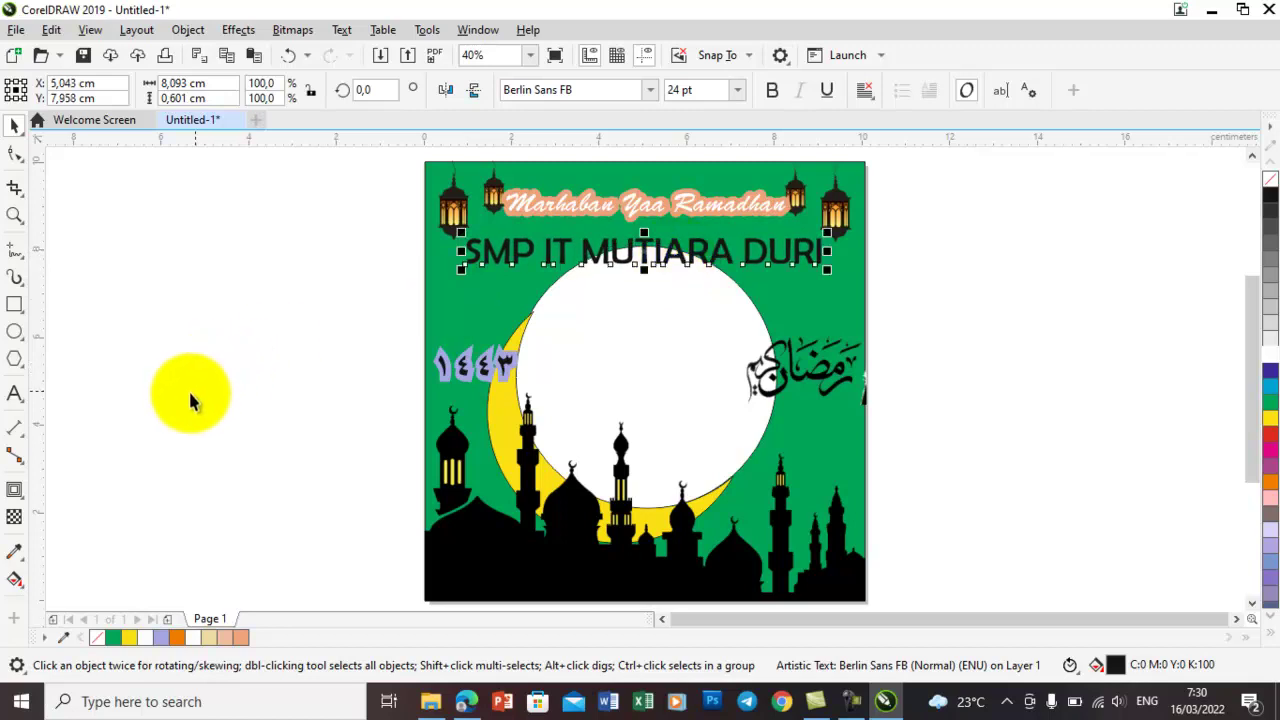
# Apply an outside contour of about 0.13 cm to the "SMP IT MUTIARA DURI" text with a light green fill, CMYK 54, 0, 59, 0.
pyautogui.click(22, 494)
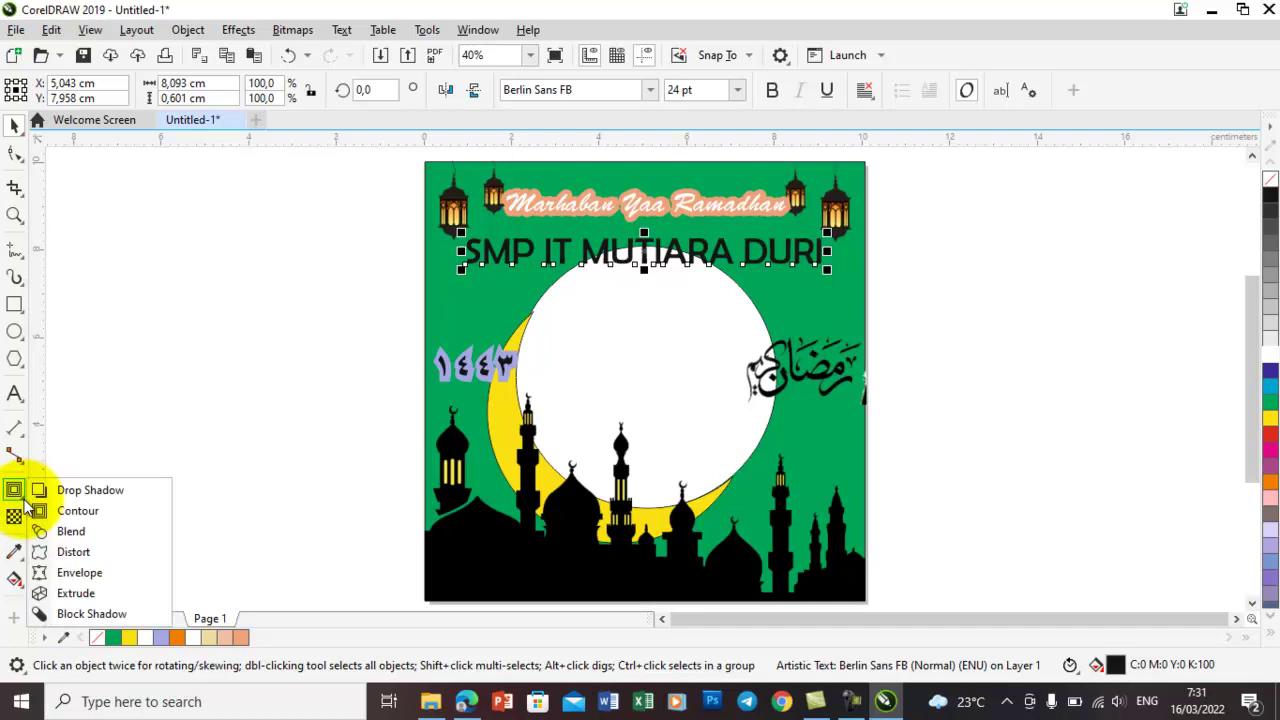
pyautogui.click(80, 510)
pyautogui.moveTo(675, 245); pyautogui.dragTo(675, 236)
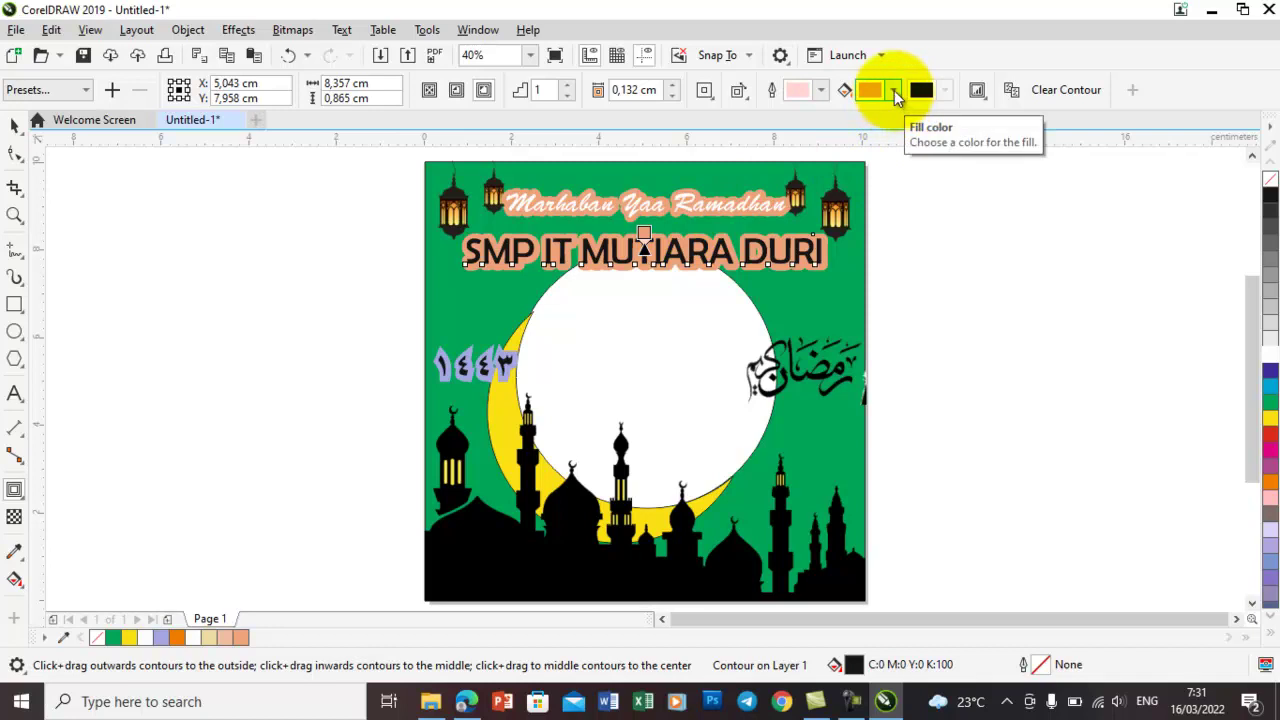
pyautogui.click(894, 91)
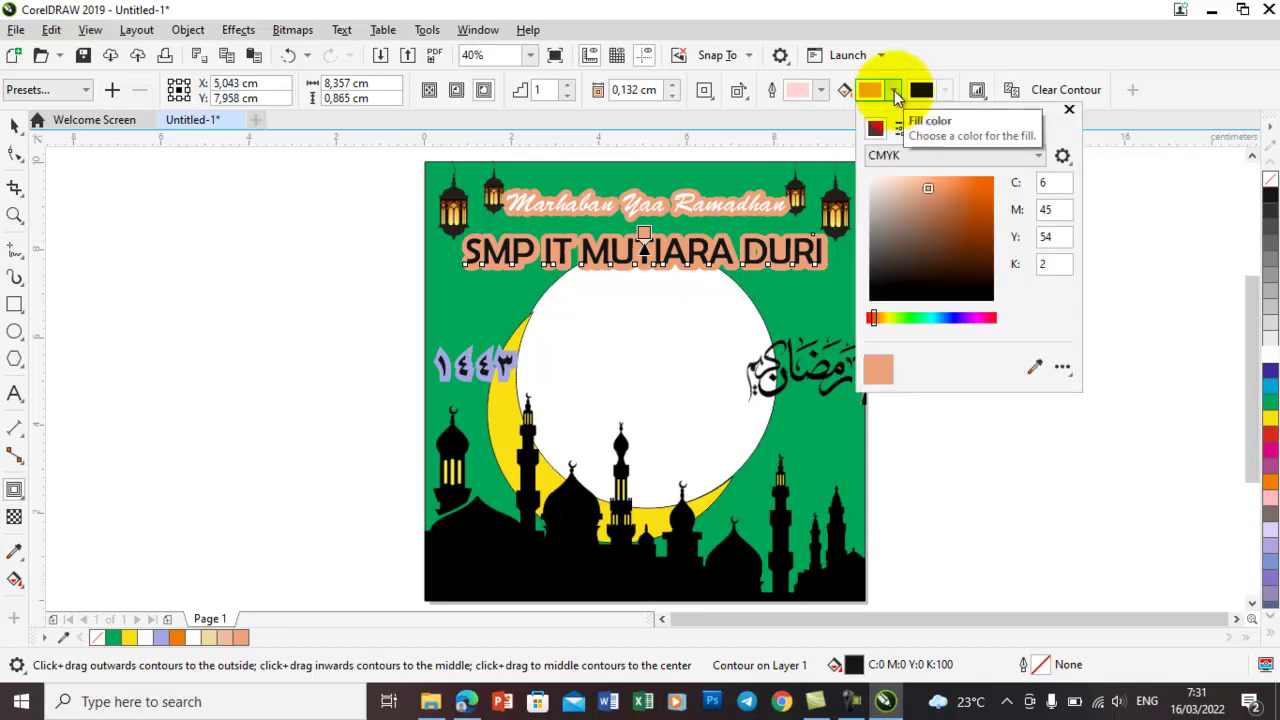
pyautogui.click(915, 317)
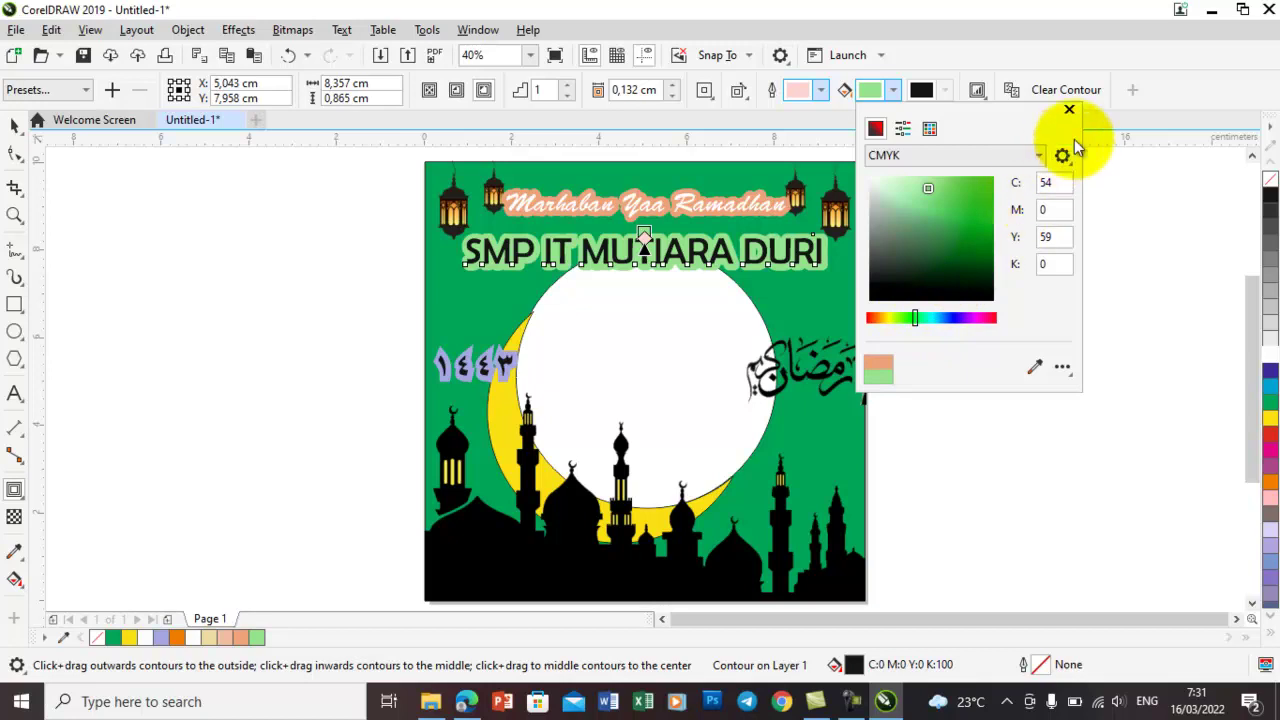
# Fill the "SMP IT MUTIARA DURI" text with blue (C100, M100, Y0, K0) and deselect it.
pyautogui.click(1272, 375)
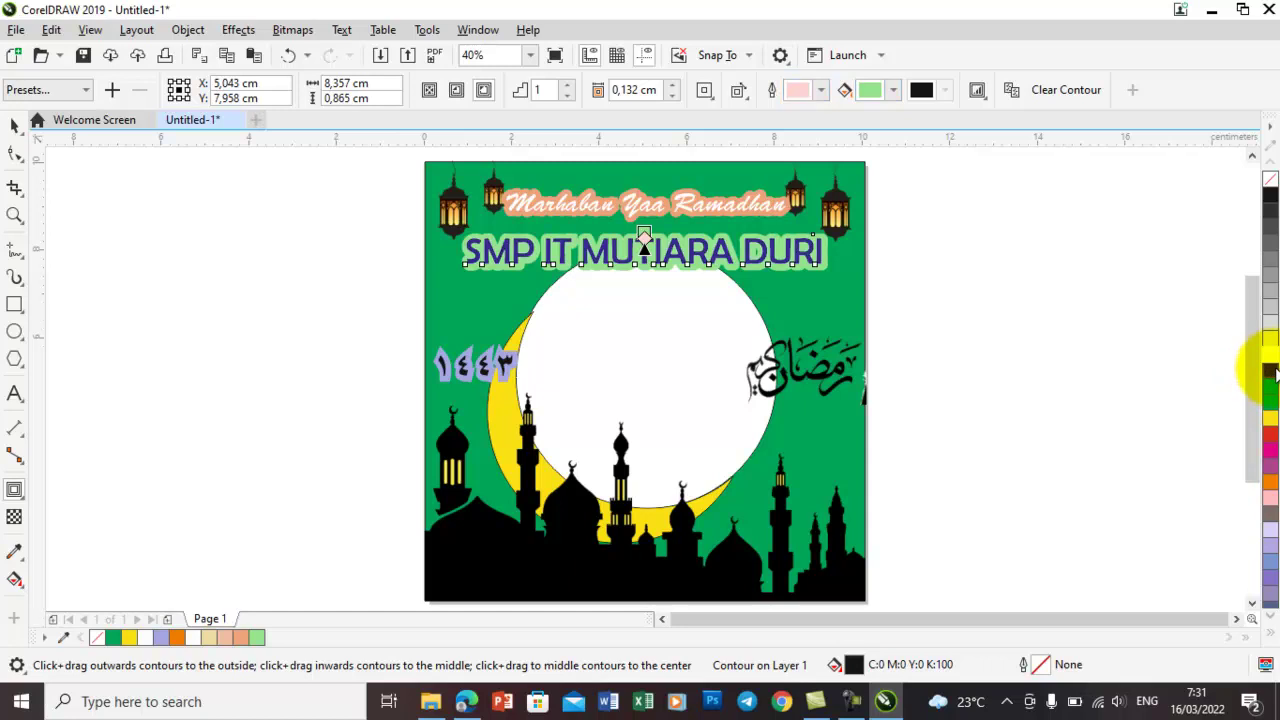
pyautogui.click(1270, 369)
pyautogui.click(14, 125)
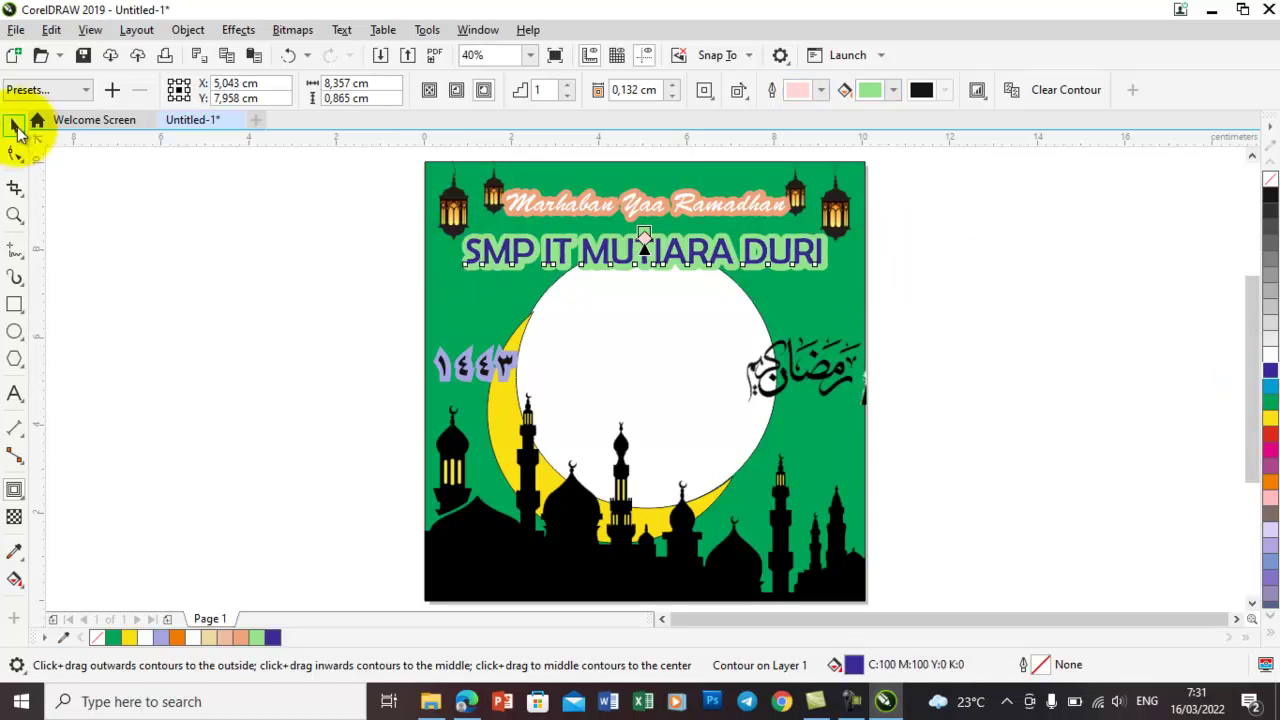
pyautogui.click(118, 237)
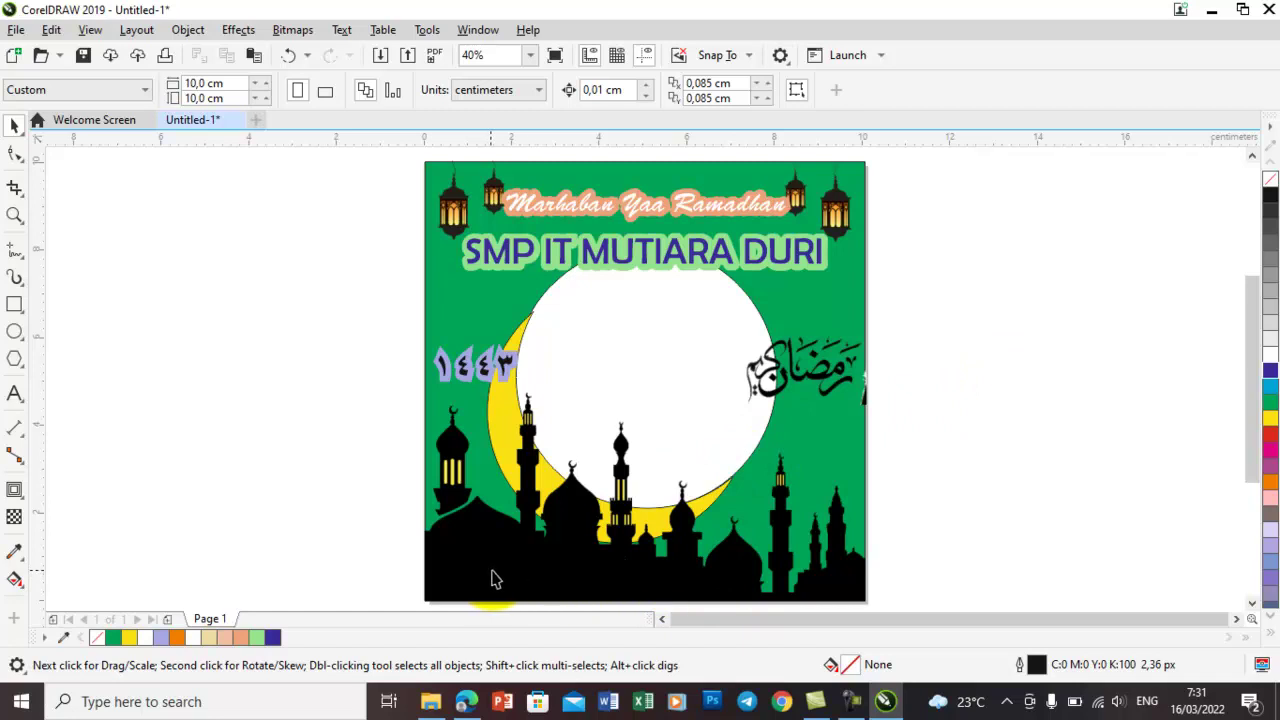
# Add the artistic text "Design by :" followed by the designer's name, starting left of the page.
pyautogui.click(16, 395)
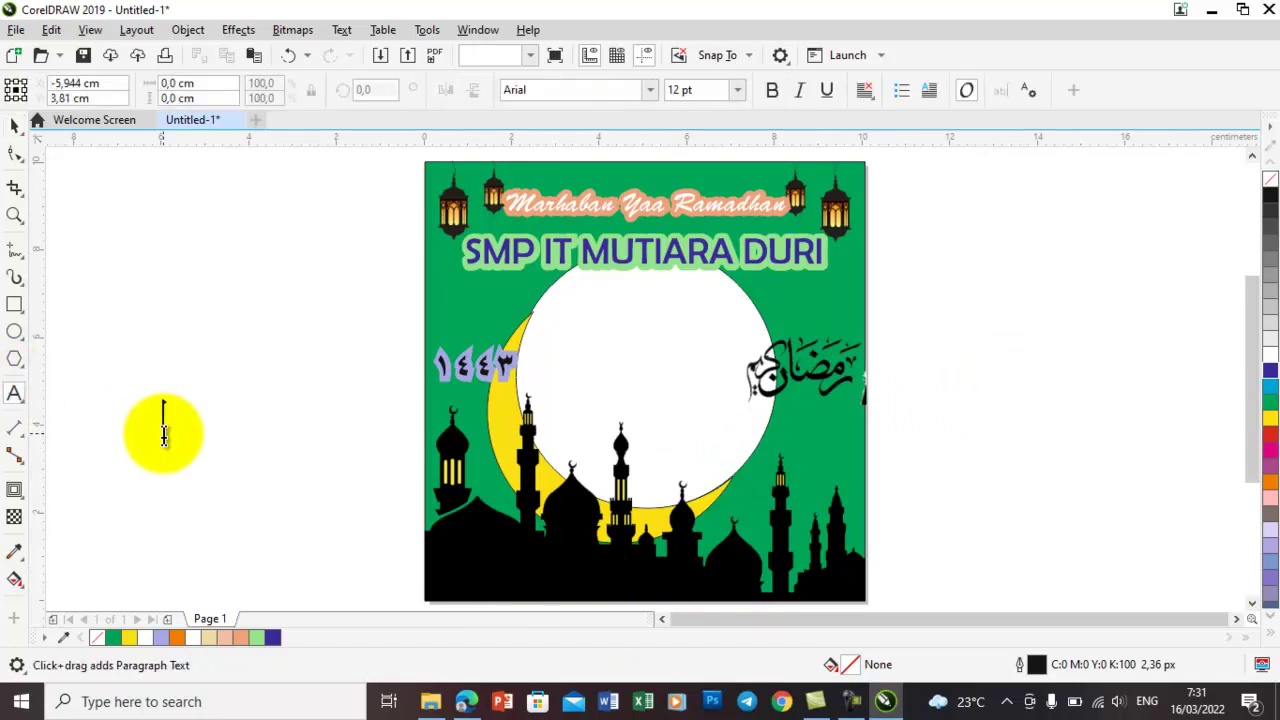
pyautogui.click(164, 430)
pyautogui.write('dESIGN BY :')
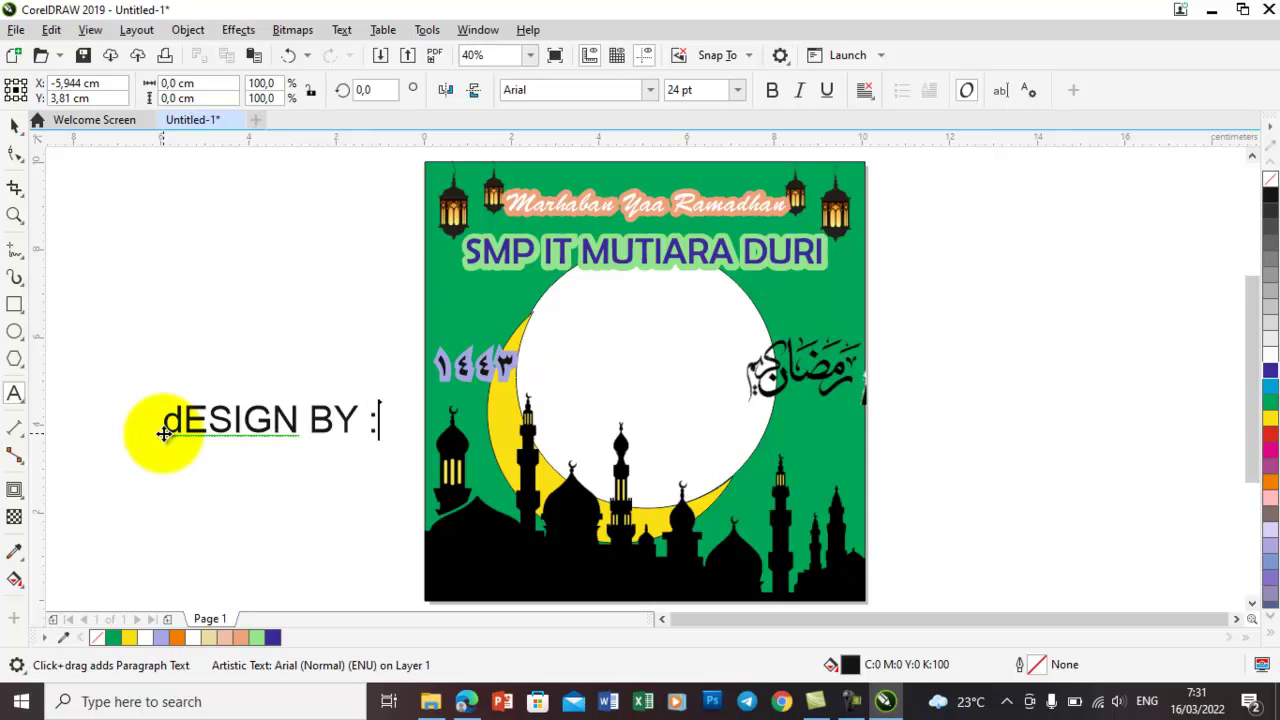
pyautogui.hotkey('ctrl', 'a')
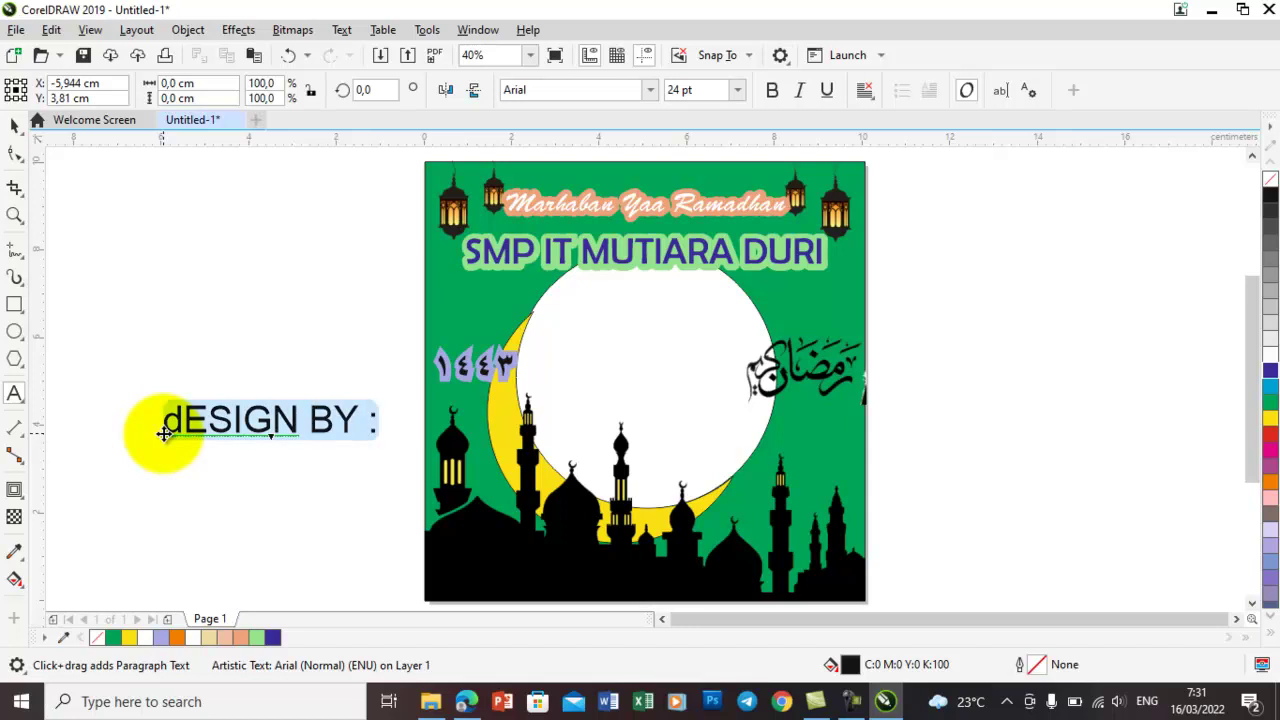
pyautogui.write('De')
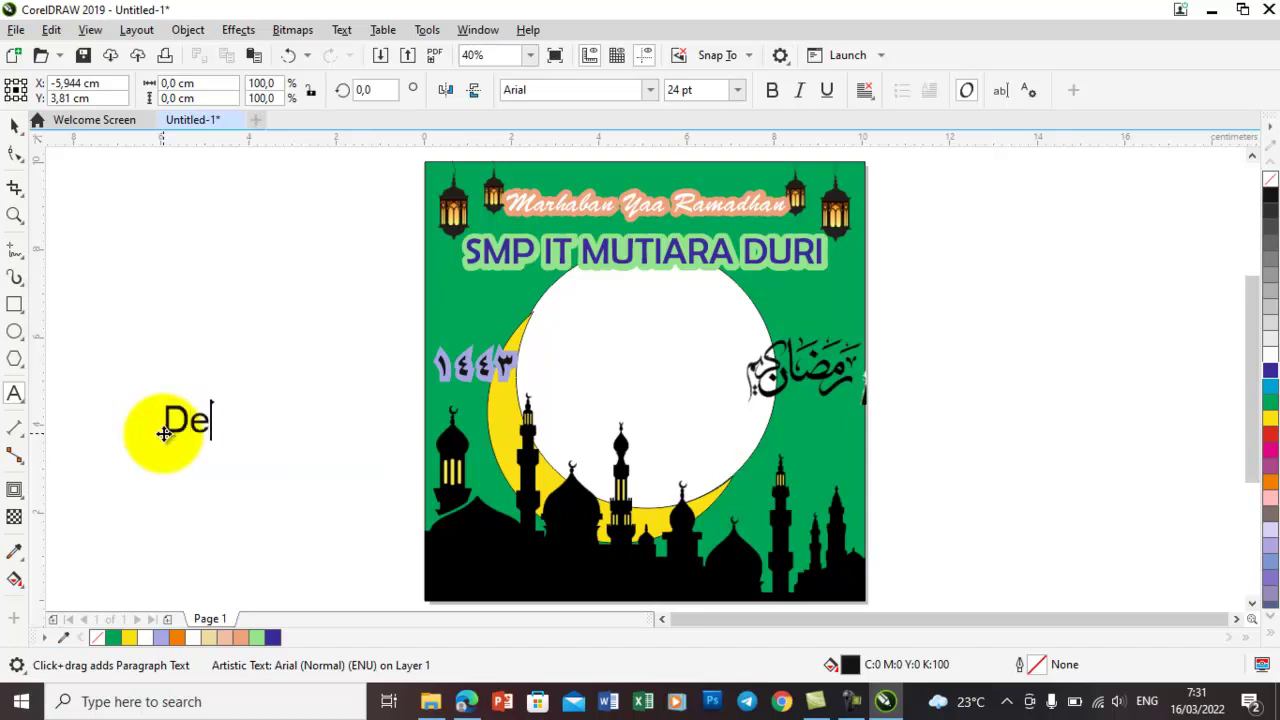
pyautogui.write('sign')
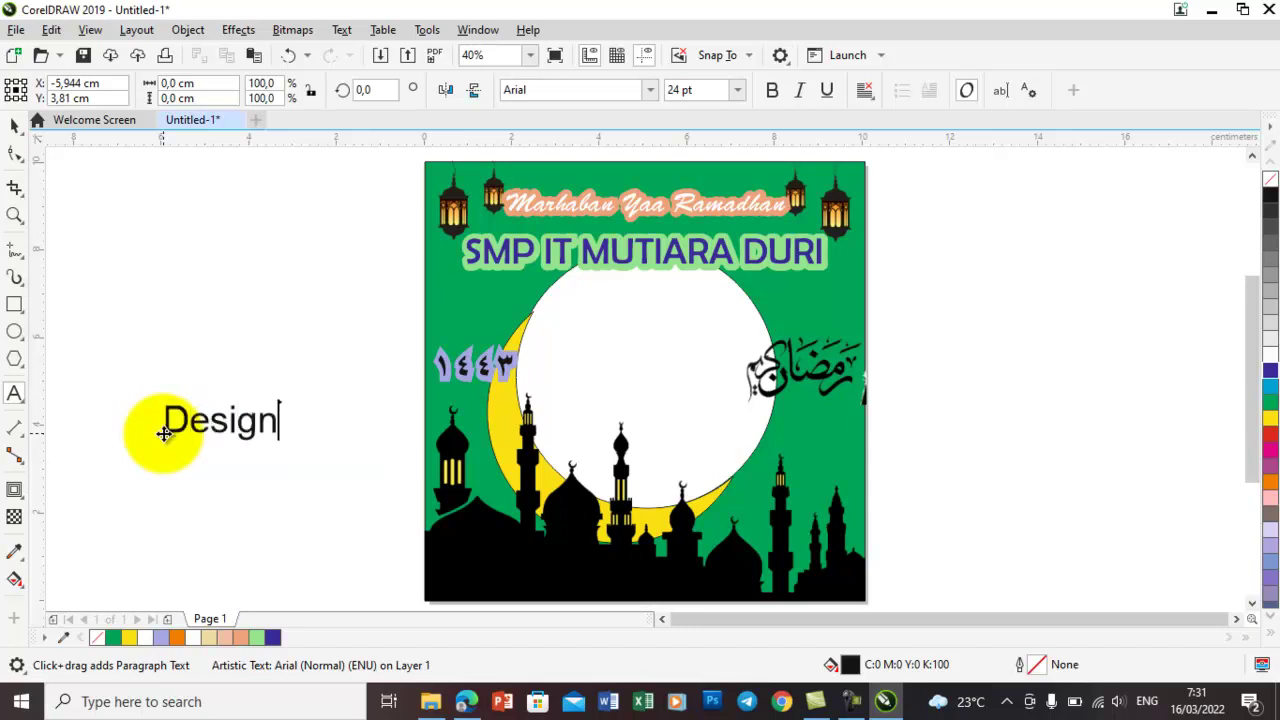
pyautogui.write(' by')
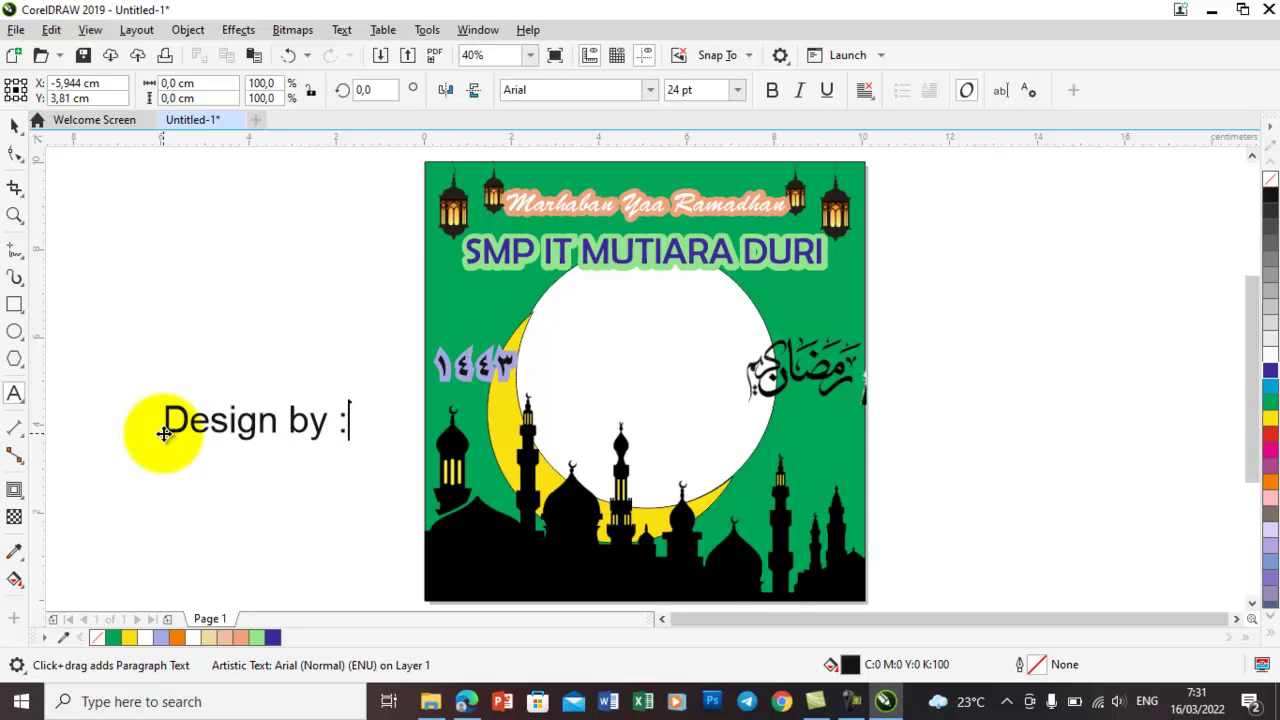
pyautogui.write(' : Emrizal')
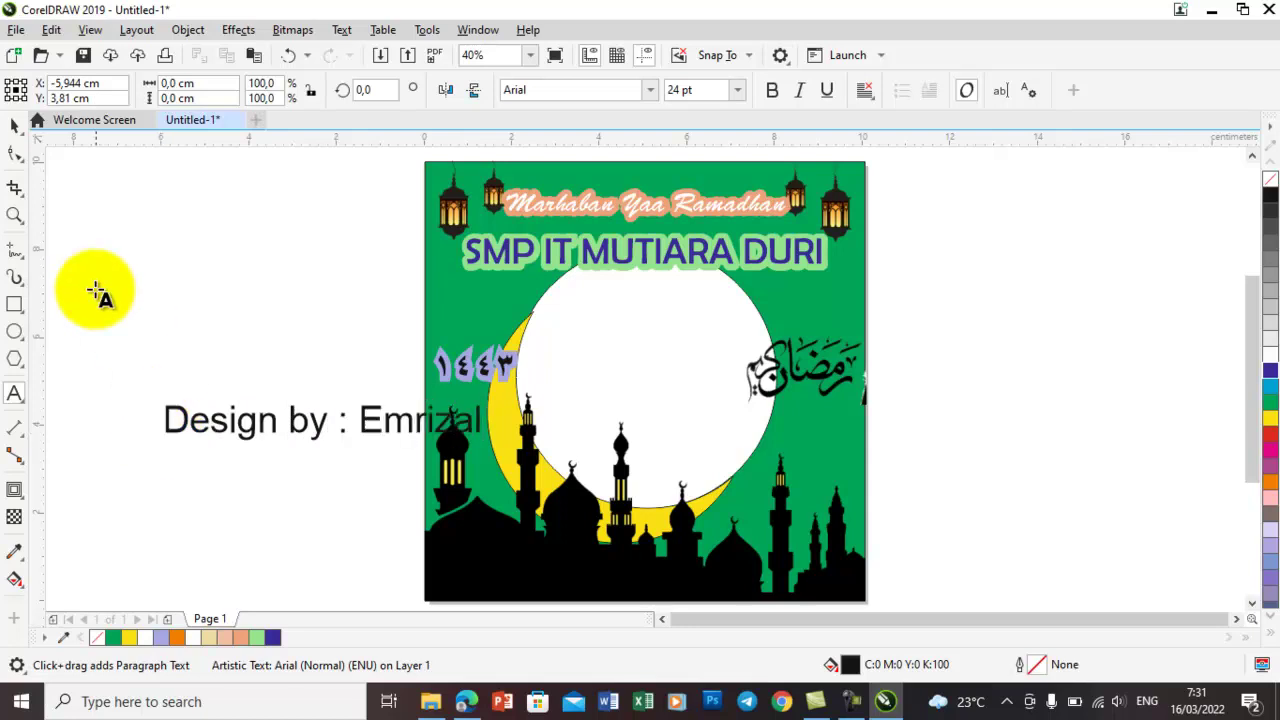
# Shrink the "Design by :" credit text to about 2.4 cm wide and move it left of the page's lower part.
pyautogui.press('Escape')
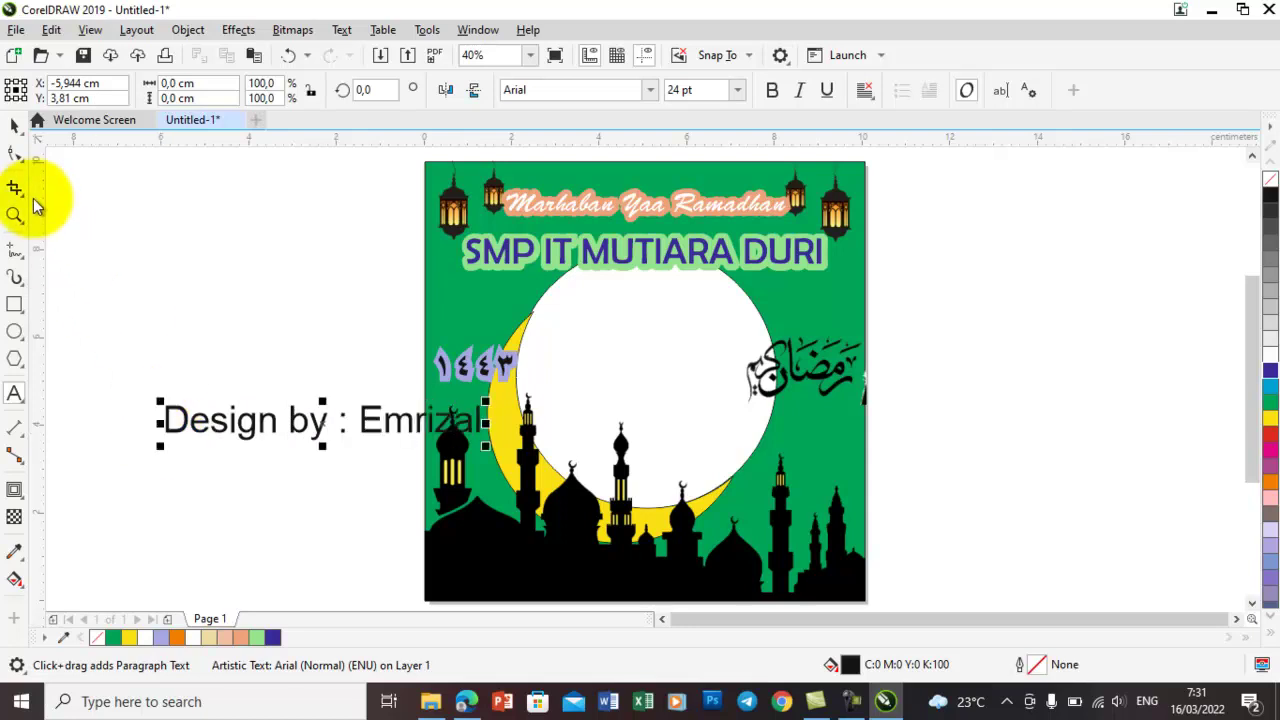
pyautogui.click(14, 126)
pyautogui.click(210, 417)
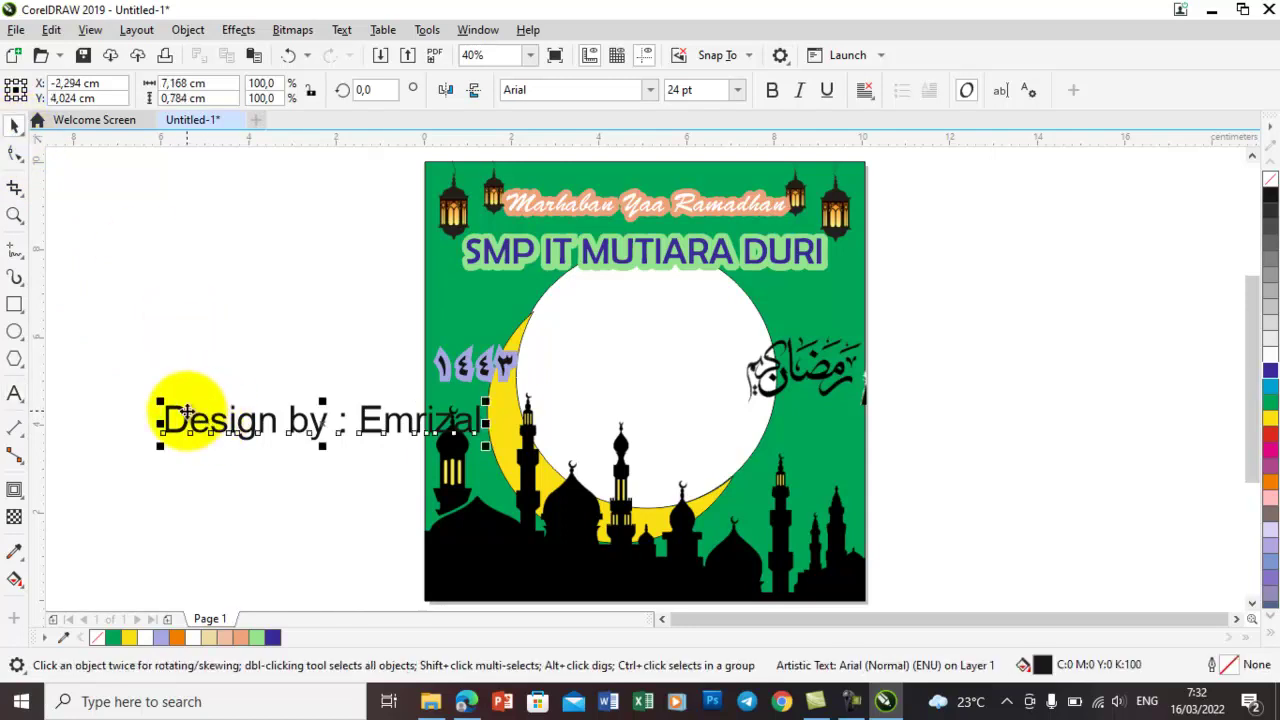
pyautogui.moveTo(162, 401); pyautogui.dragTo(240, 422)
pyautogui.moveTo(391, 437); pyautogui.dragTo(276, 540)
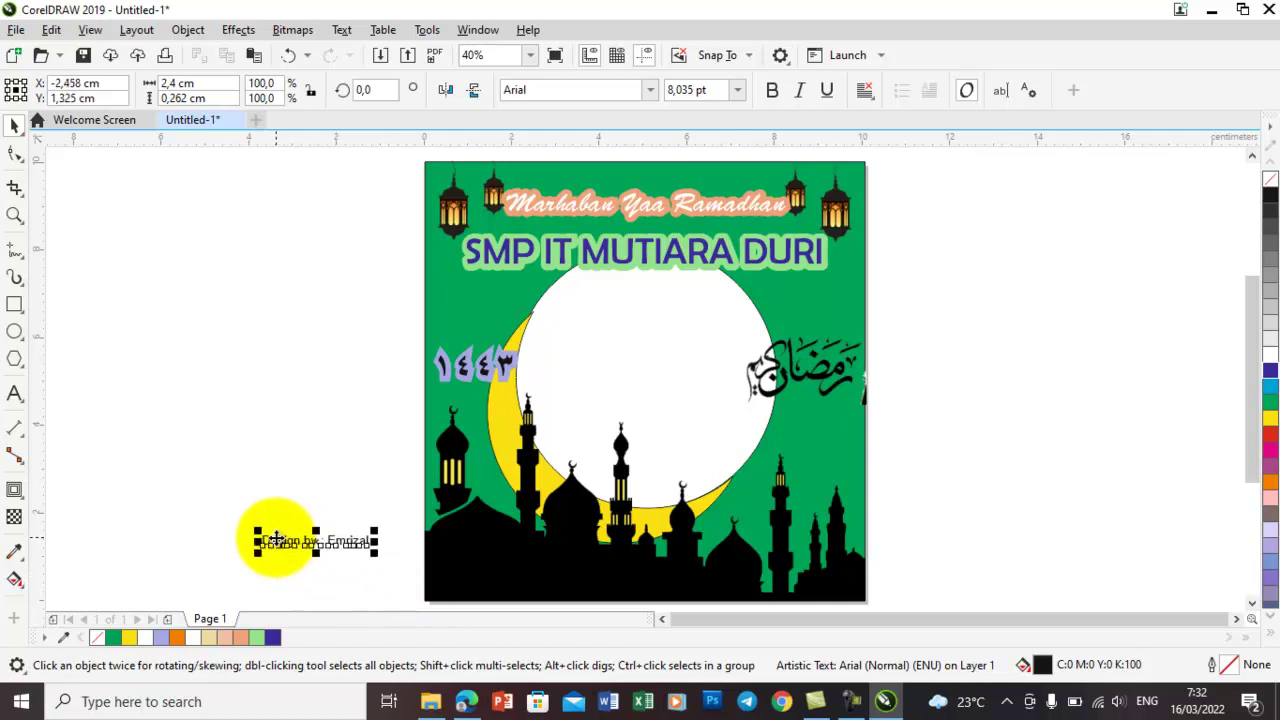
# Set the designer credit text to Monotype Corsiva and enlarge it to about 3.3 cm wide.
pyautogui.click(652, 92)
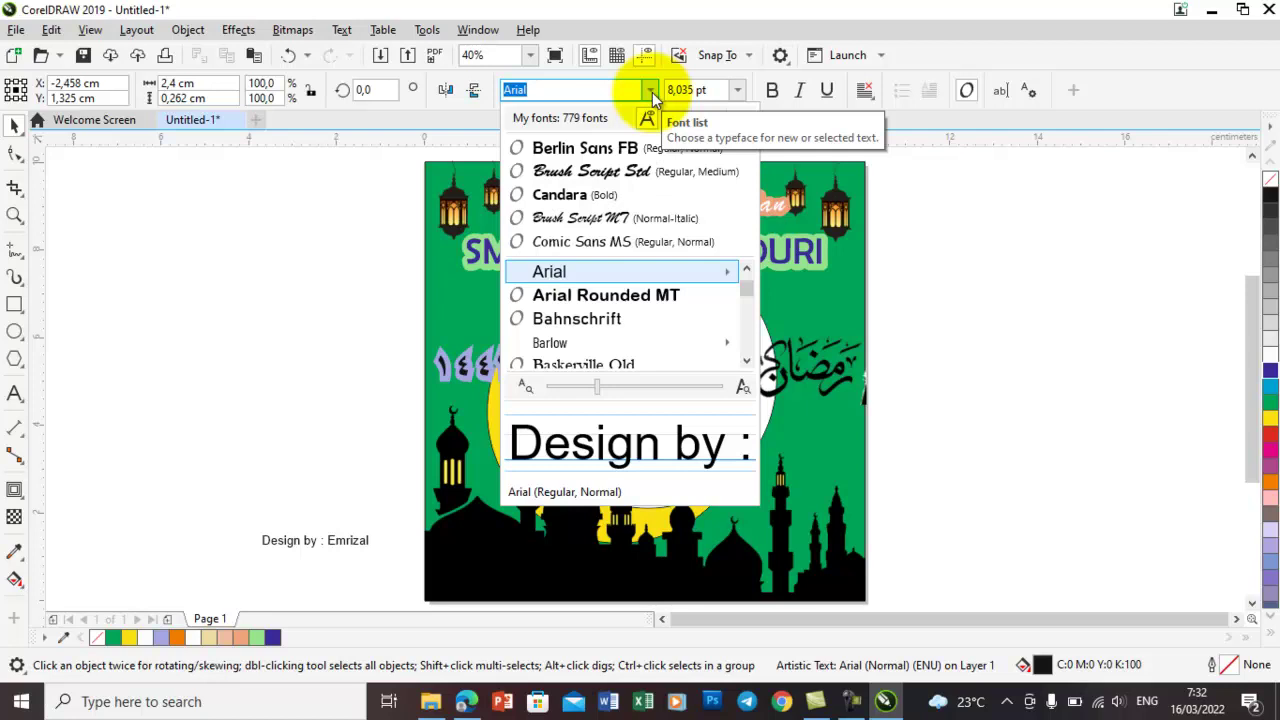
pyautogui.write('mono')
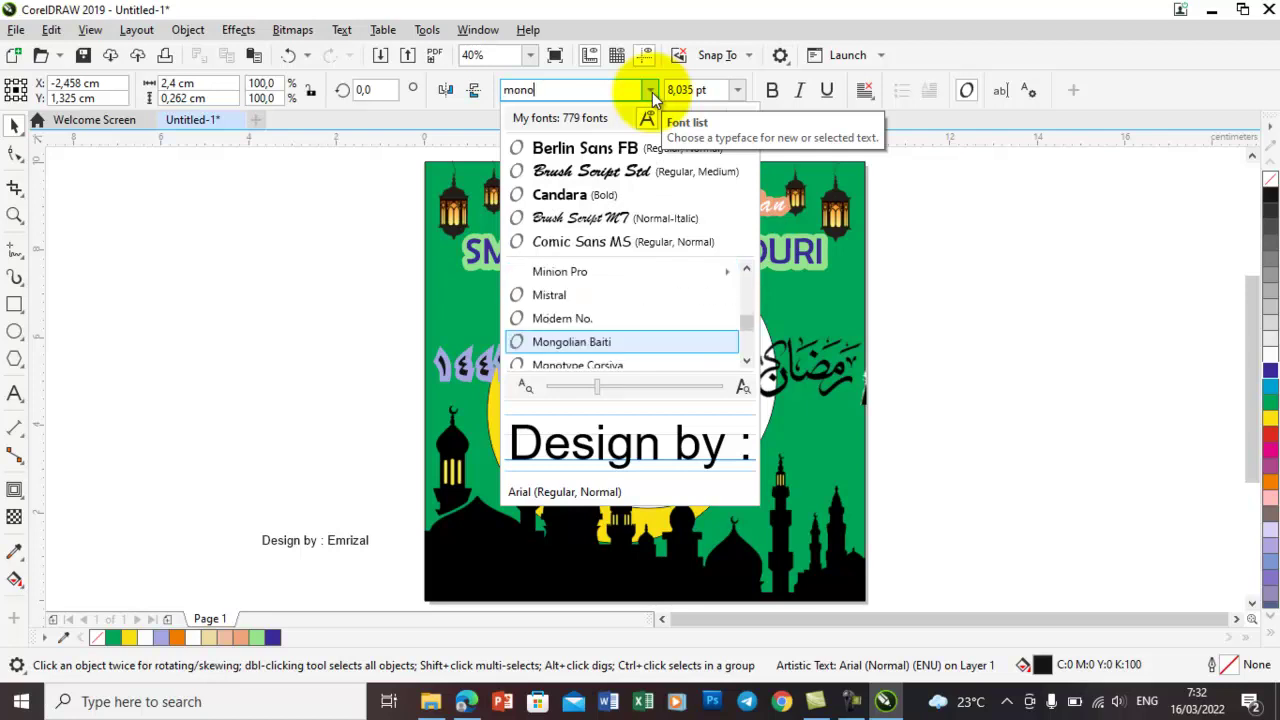
pyautogui.press('Down')
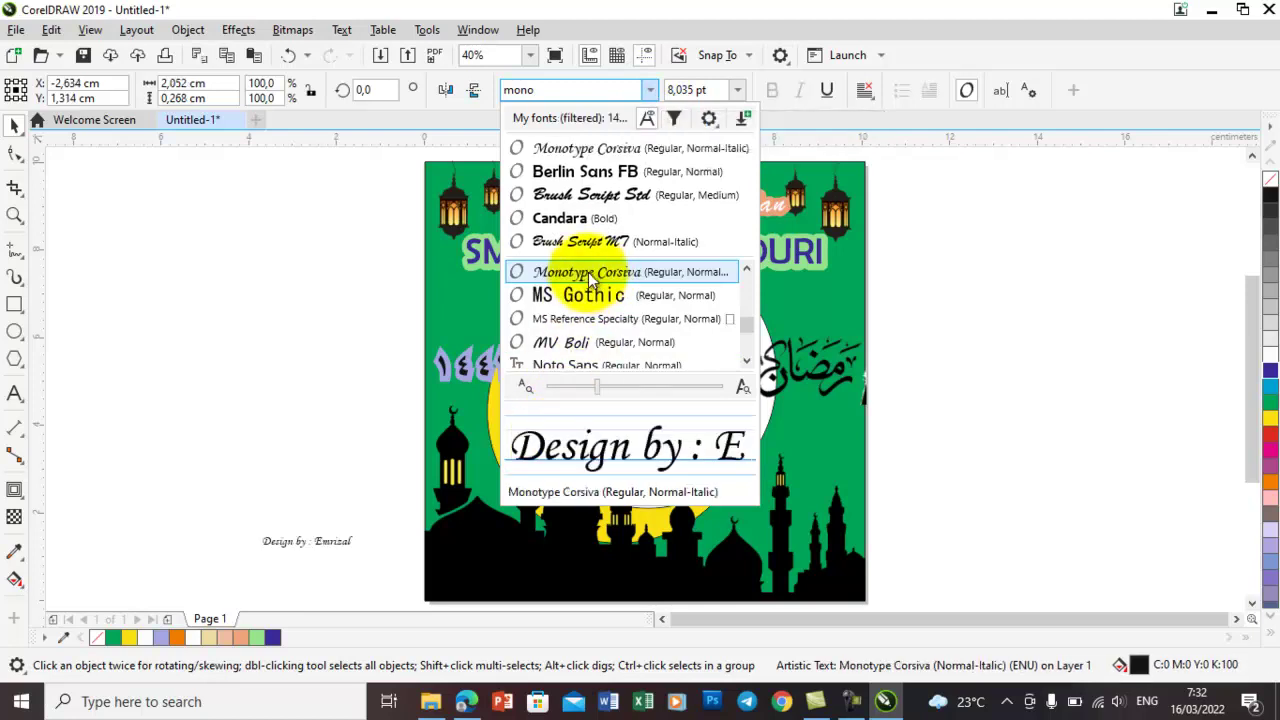
pyautogui.click(588, 272)
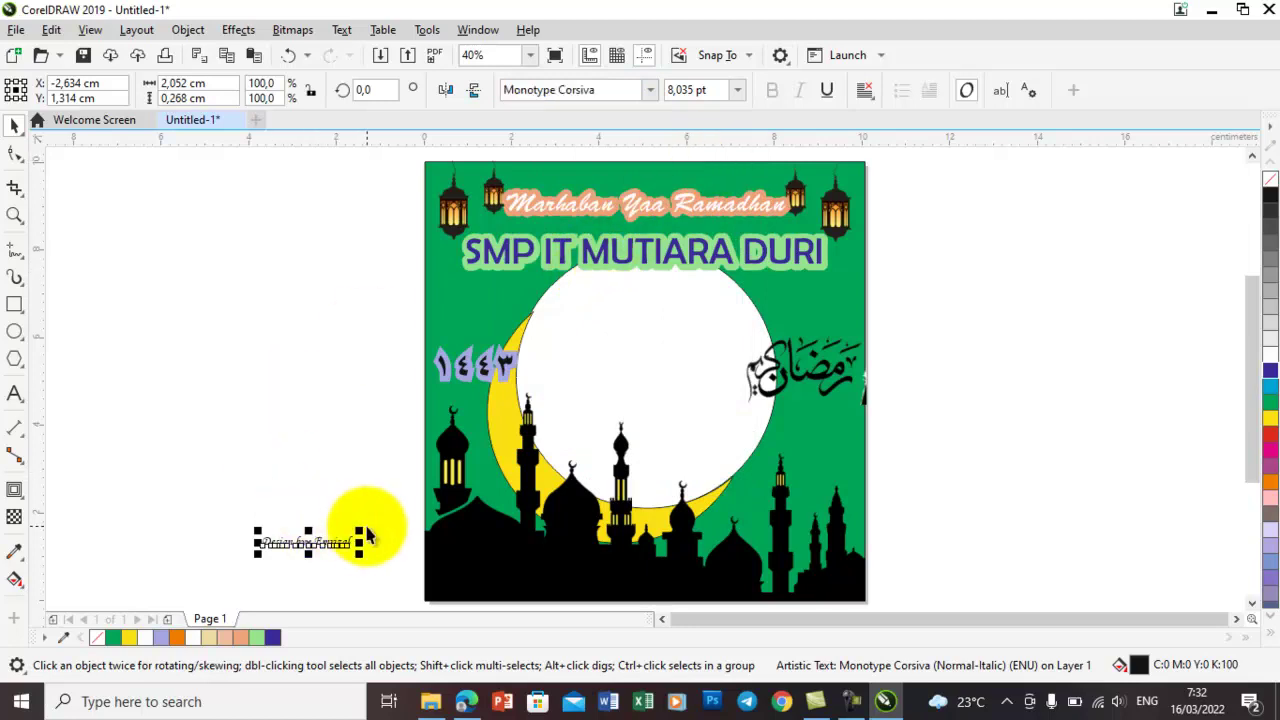
pyautogui.moveTo(361, 527); pyautogui.dragTo(416, 502)
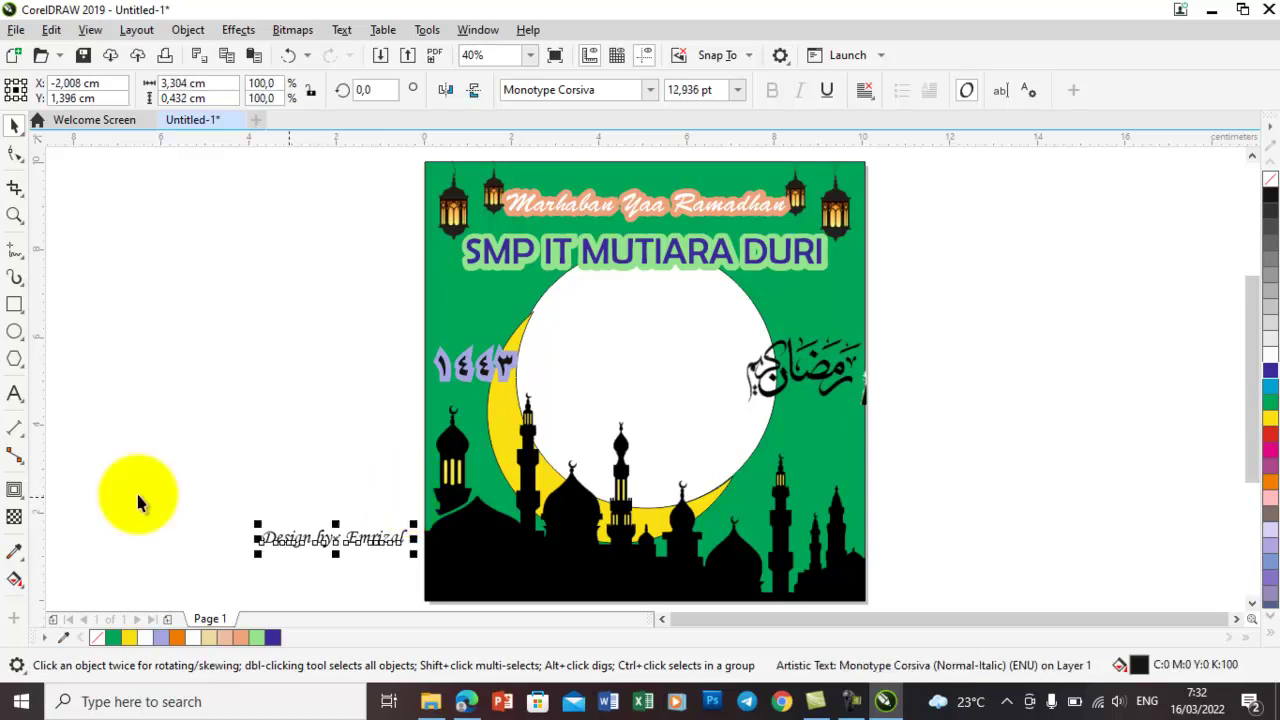
# Apply an outside contour of about 0.04 cm to the designer credit with a white fill.
pyautogui.click(24, 498)
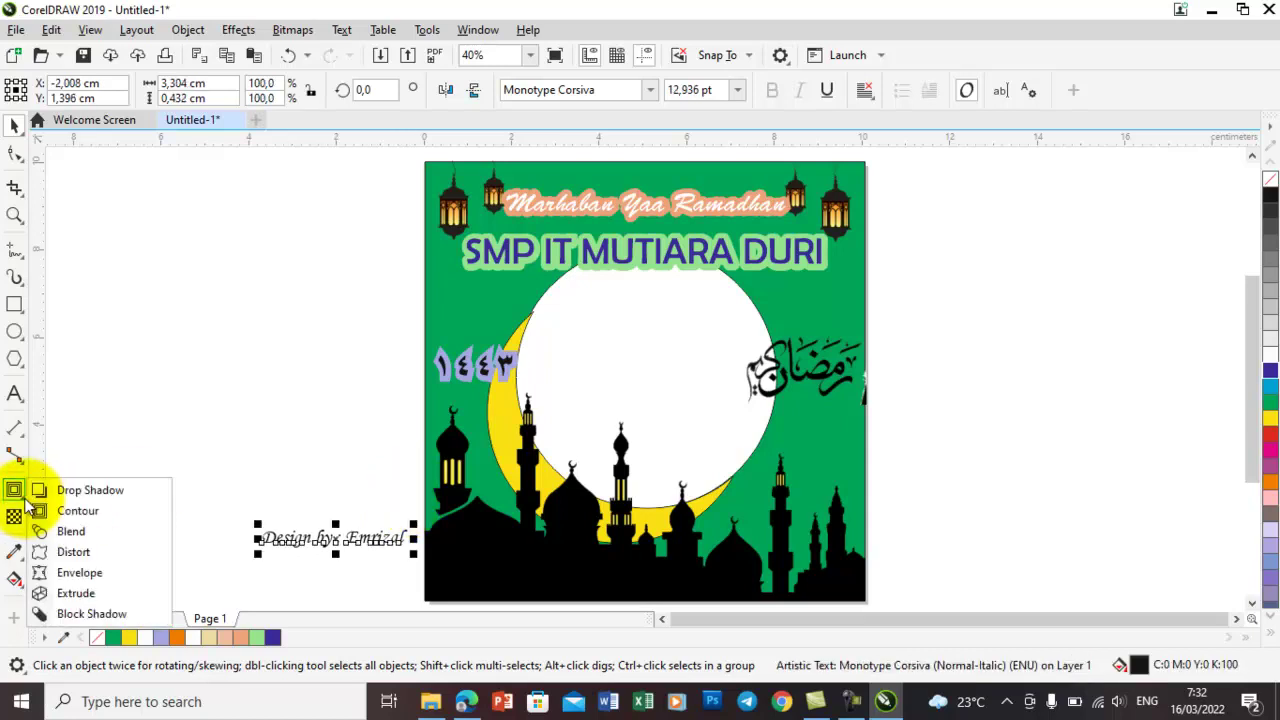
pyautogui.click(82, 511)
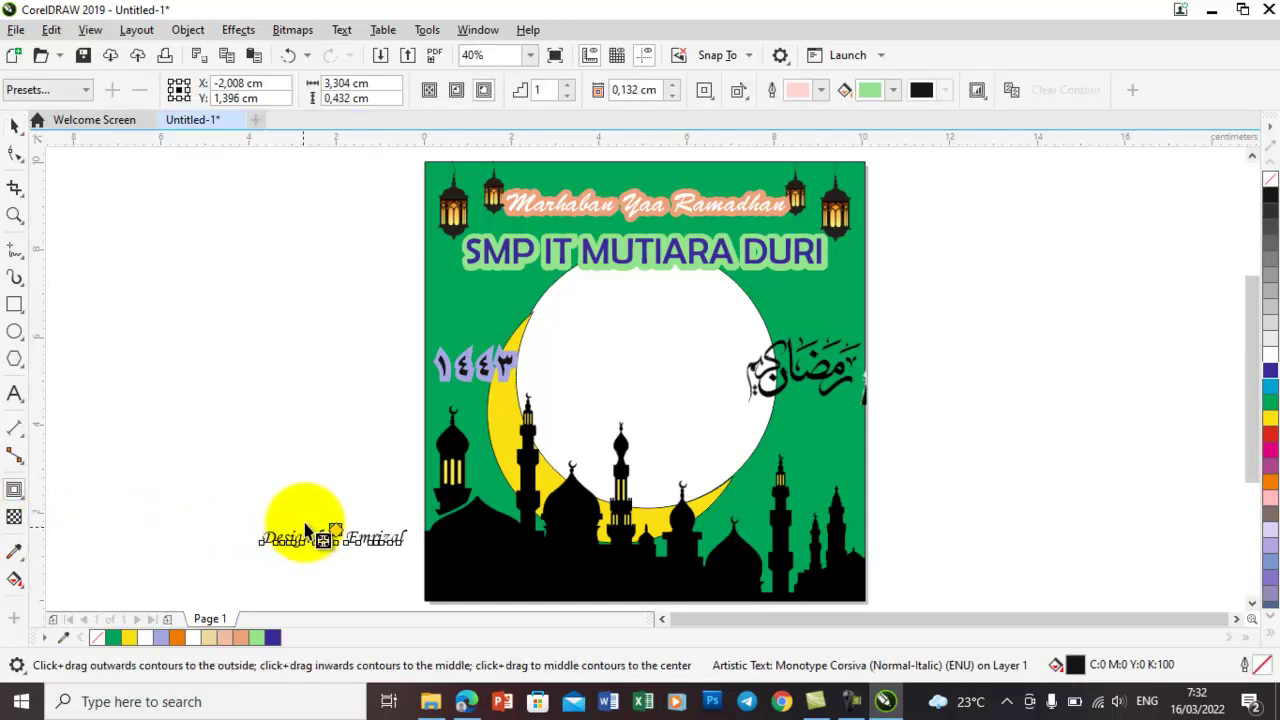
pyautogui.moveTo(305, 530); pyautogui.dragTo(320, 500)
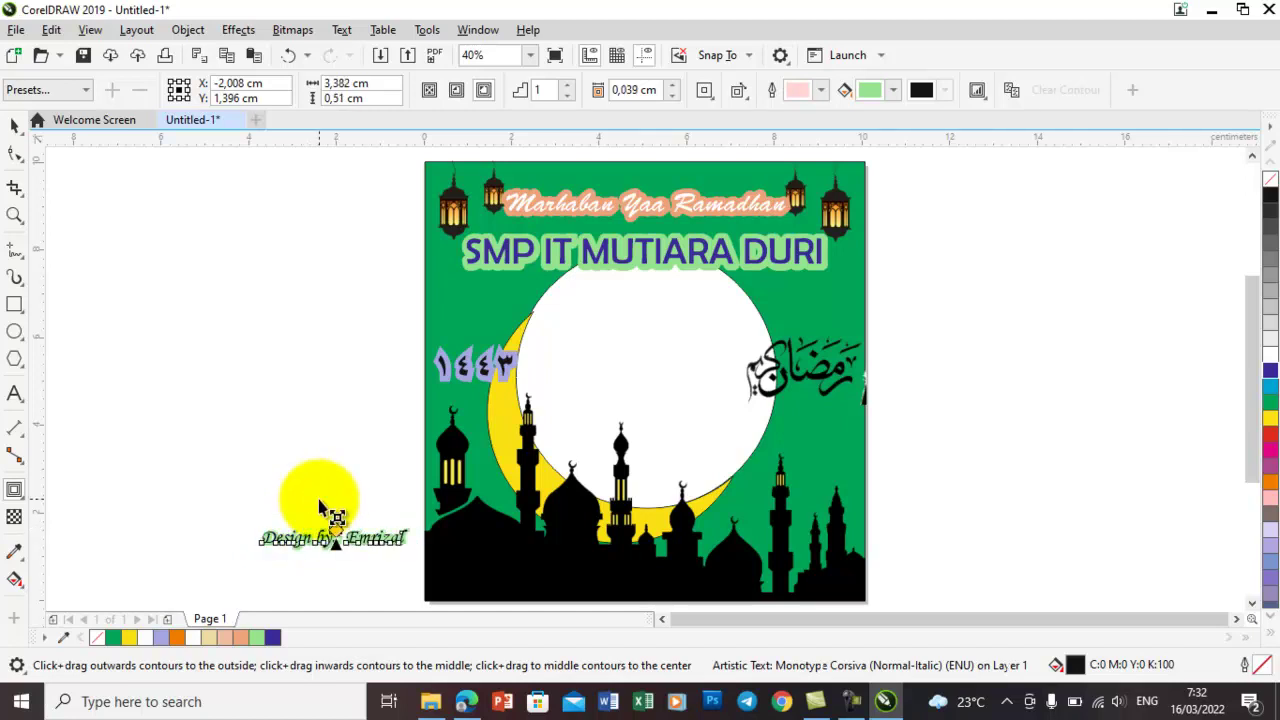
pyautogui.click(894, 91)
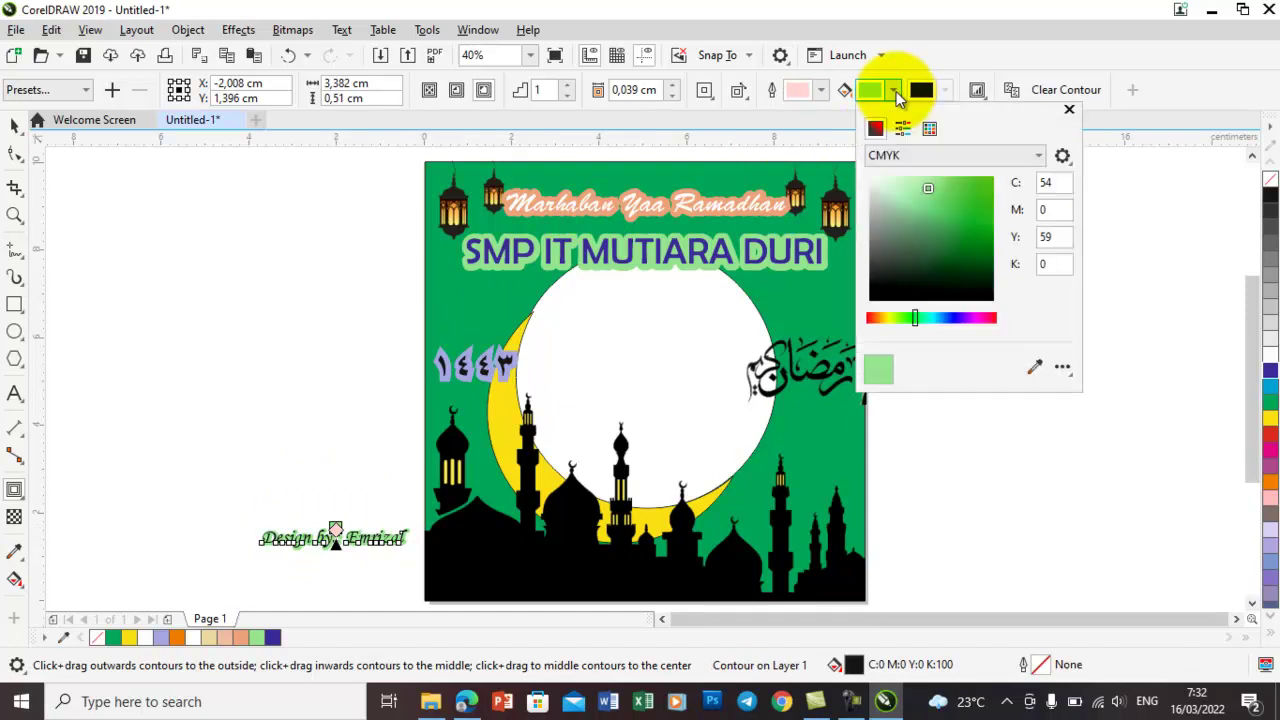
pyautogui.click(870, 181)
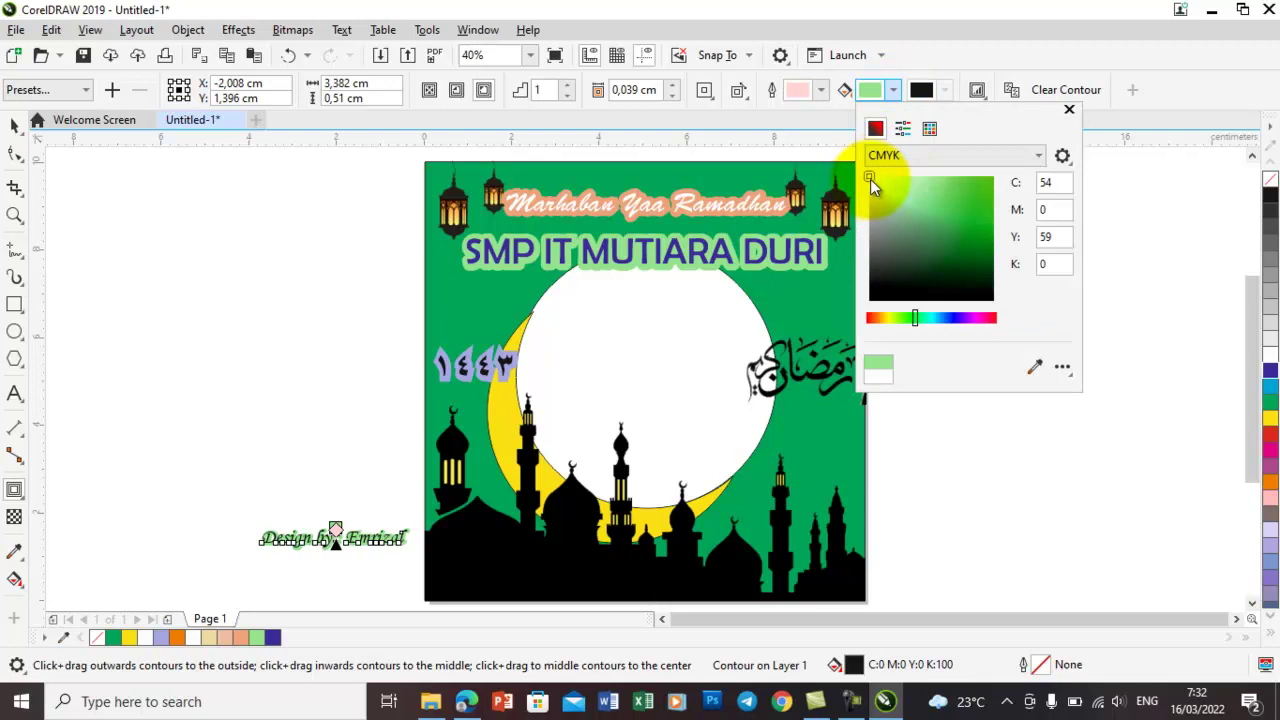
pyautogui.click(1069, 109)
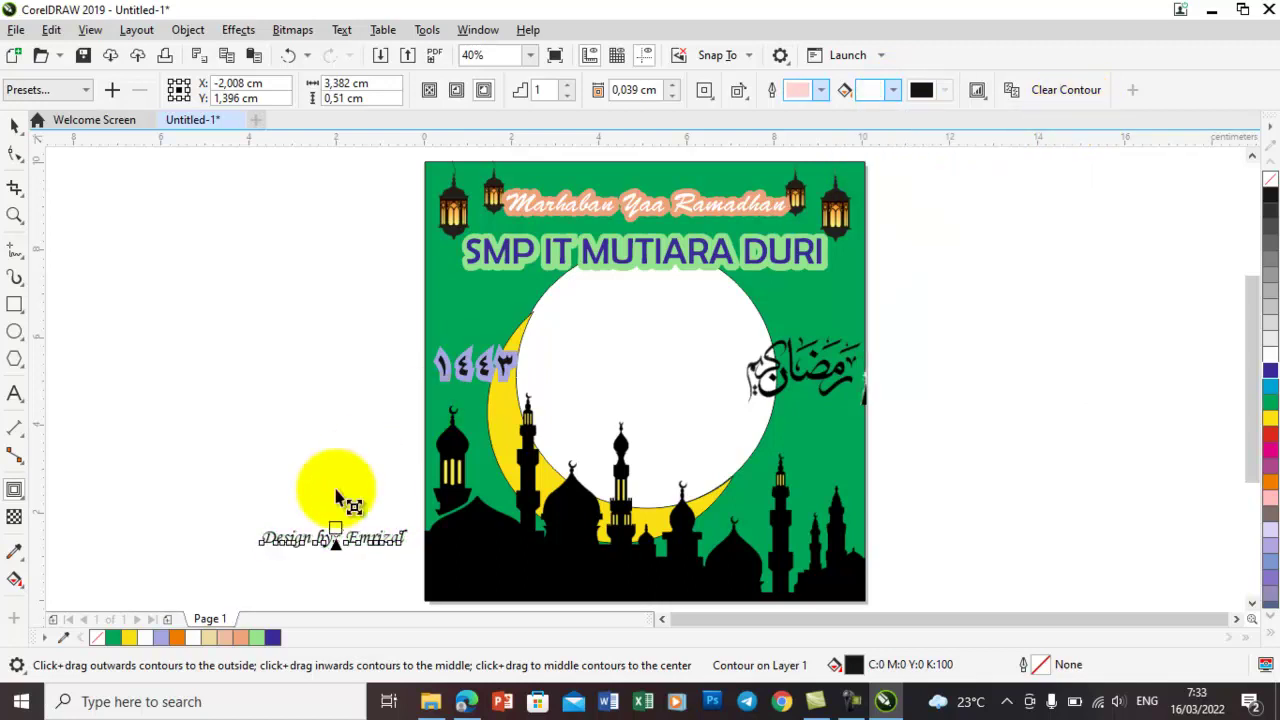
# Move the contoured designer credit onto the black mosque base near the page's lower-left corner, enlarge it to about 4.1 cm wide, and deselect it.
pyautogui.click(15, 125)
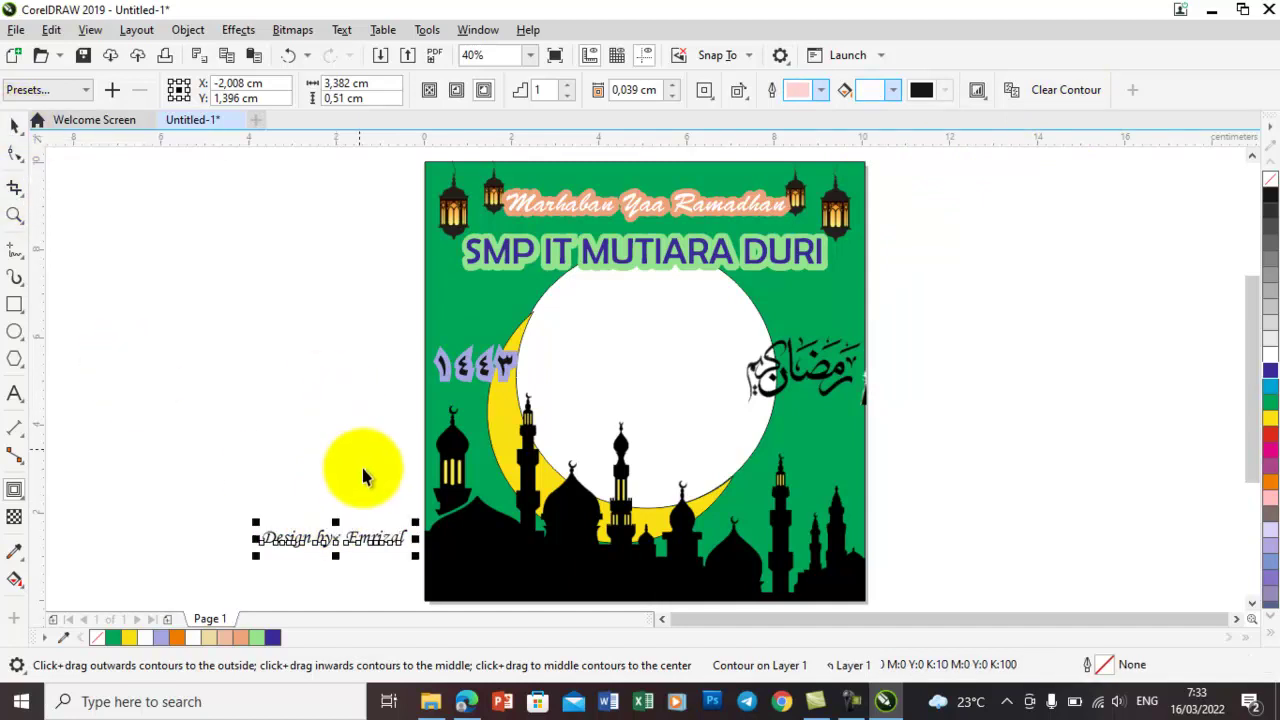
pyautogui.moveTo(362, 540); pyautogui.dragTo(637, 549)
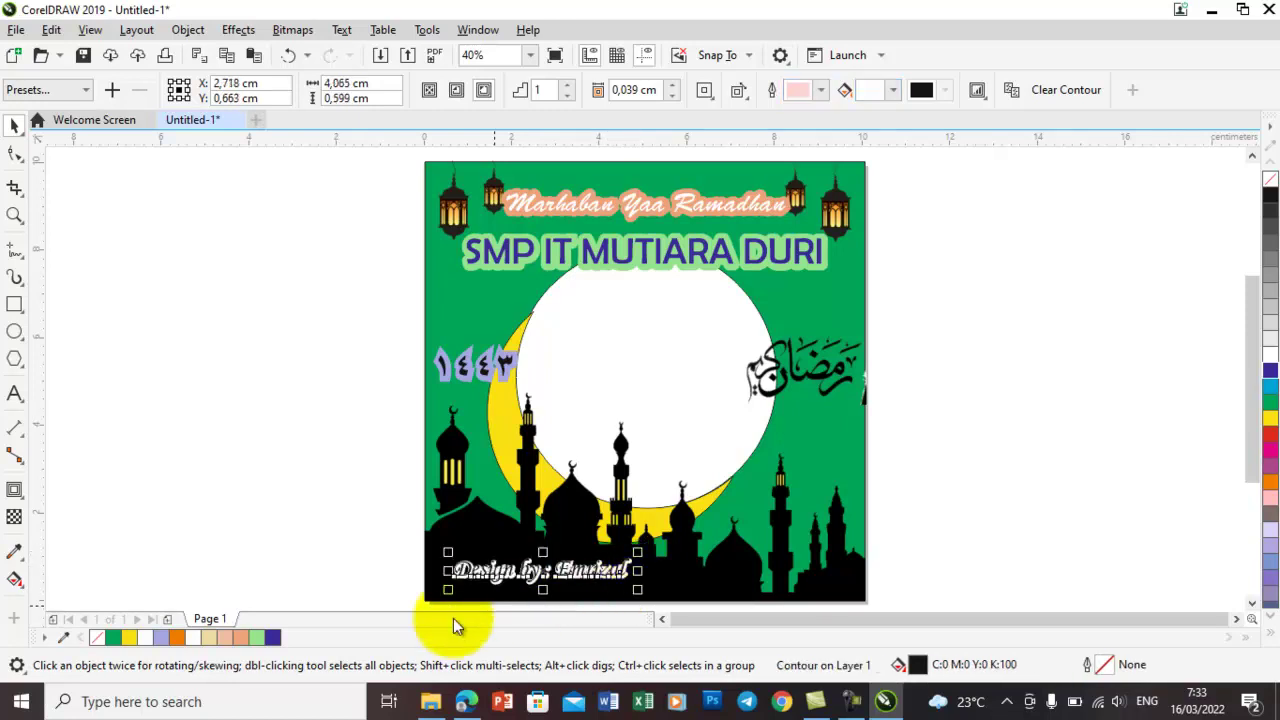
pyautogui.click(336, 551)
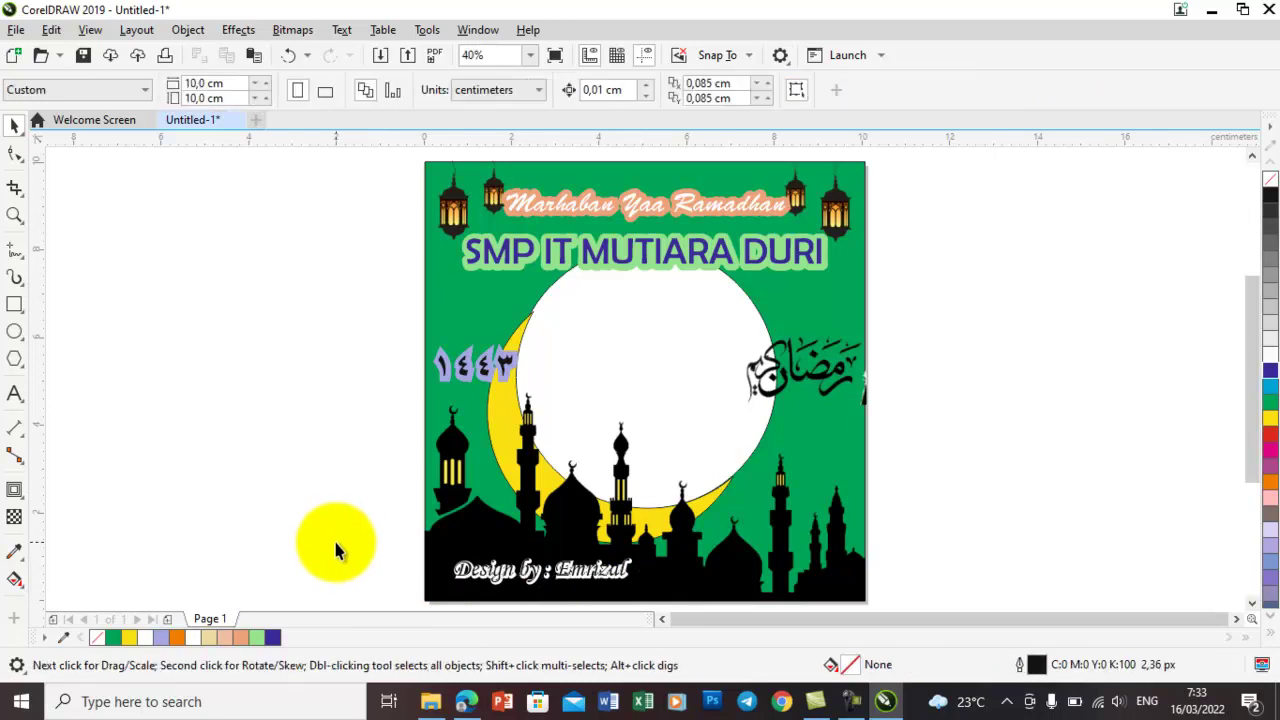
# Widen the white outside contour of the designer credit to about 0.08 cm and deselect it.
pyautogui.click(580, 578)
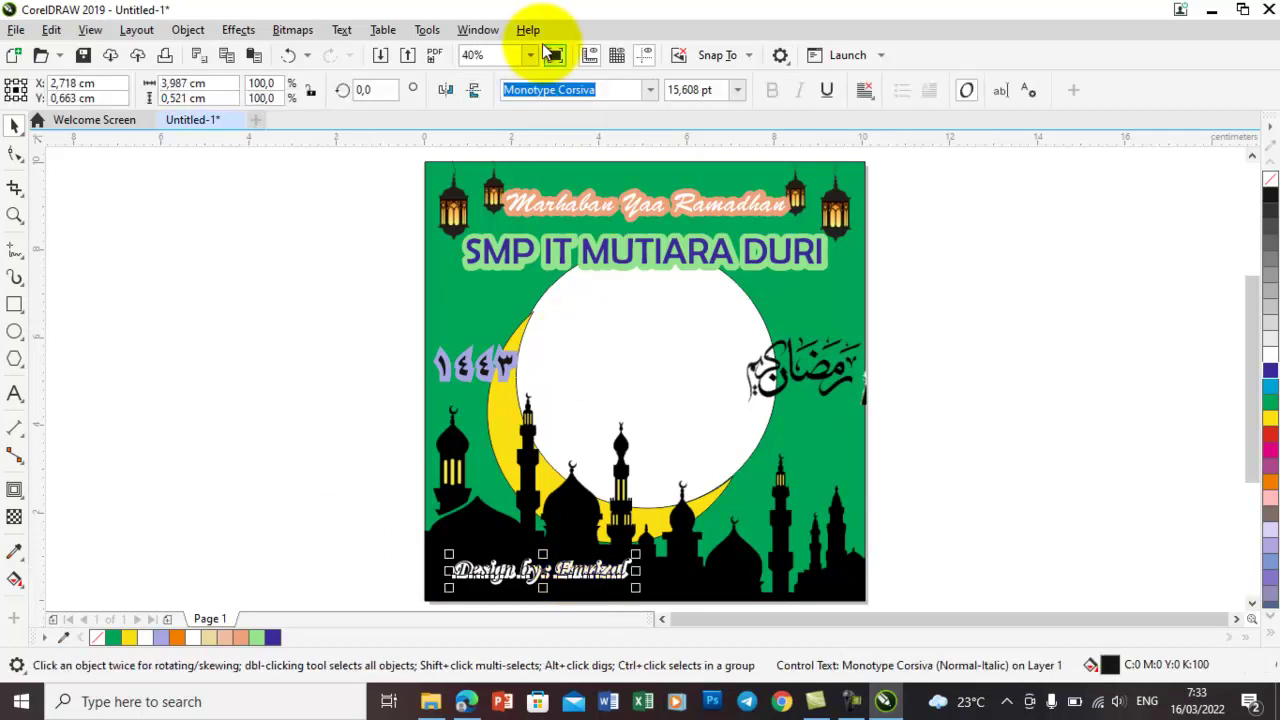
pyautogui.click(530, 55)
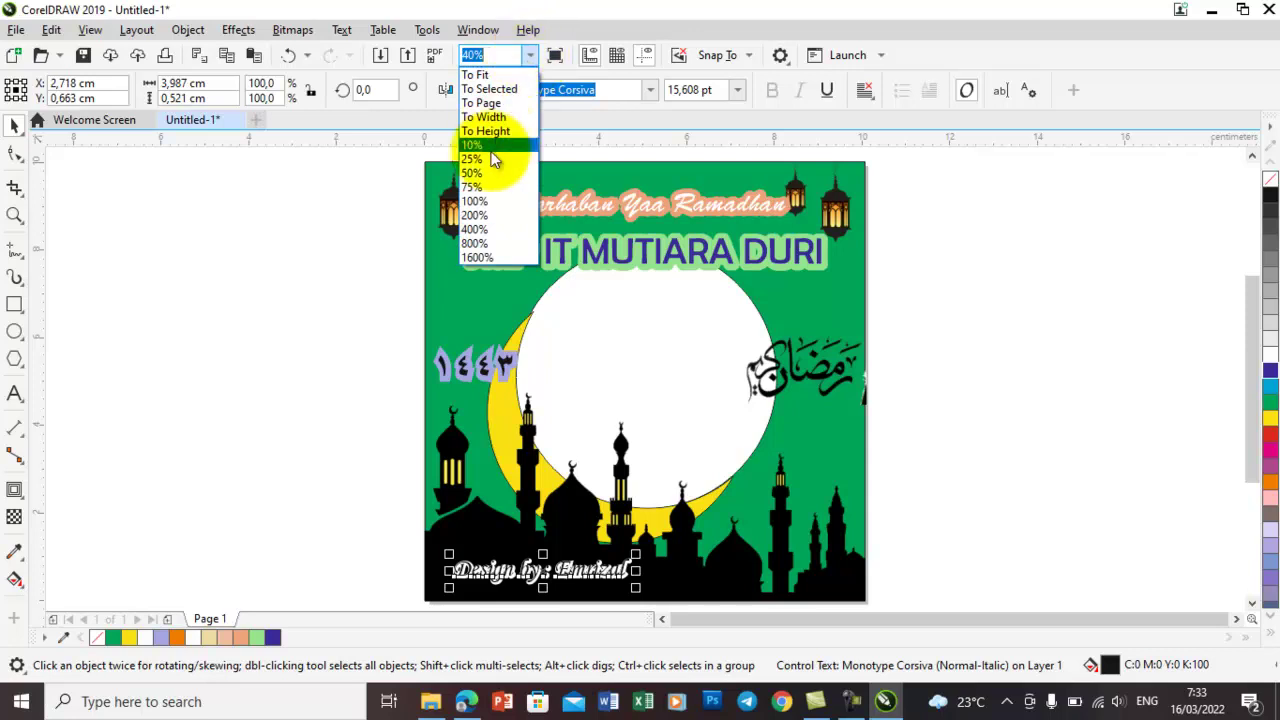
pyautogui.click(487, 188)
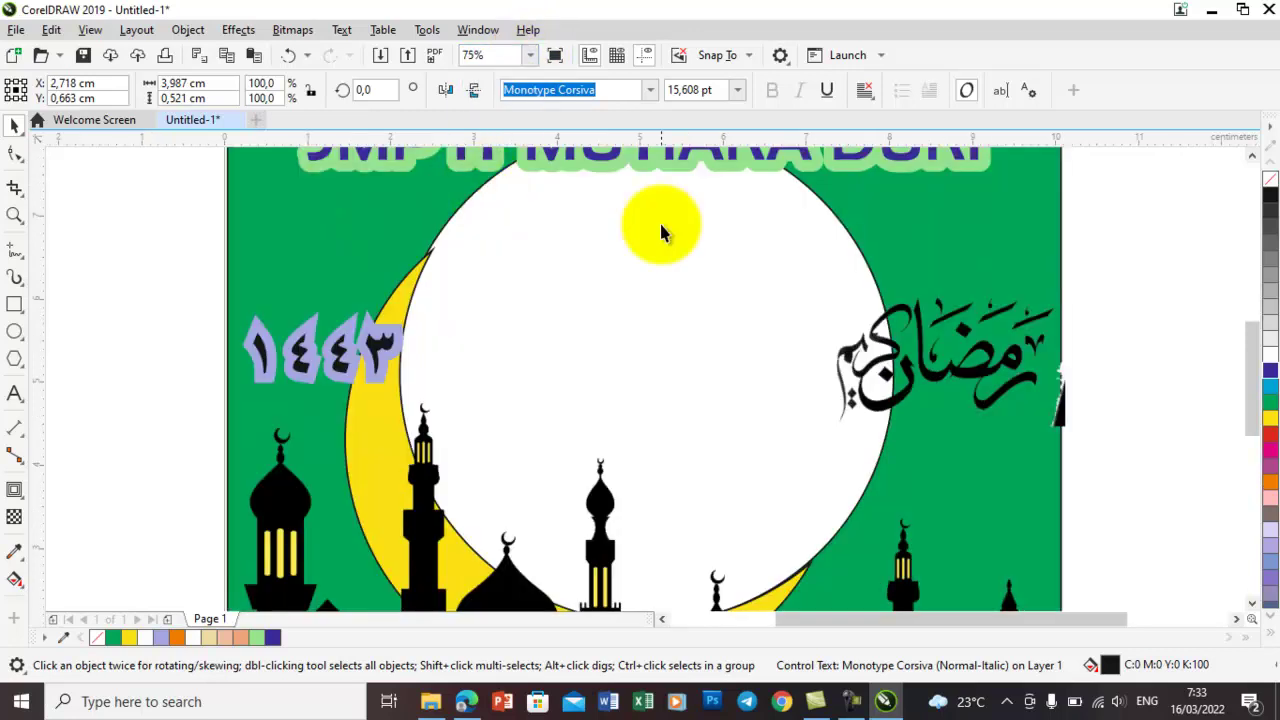
pyautogui.moveTo(1248, 379); pyautogui.dragTo(1248, 440)
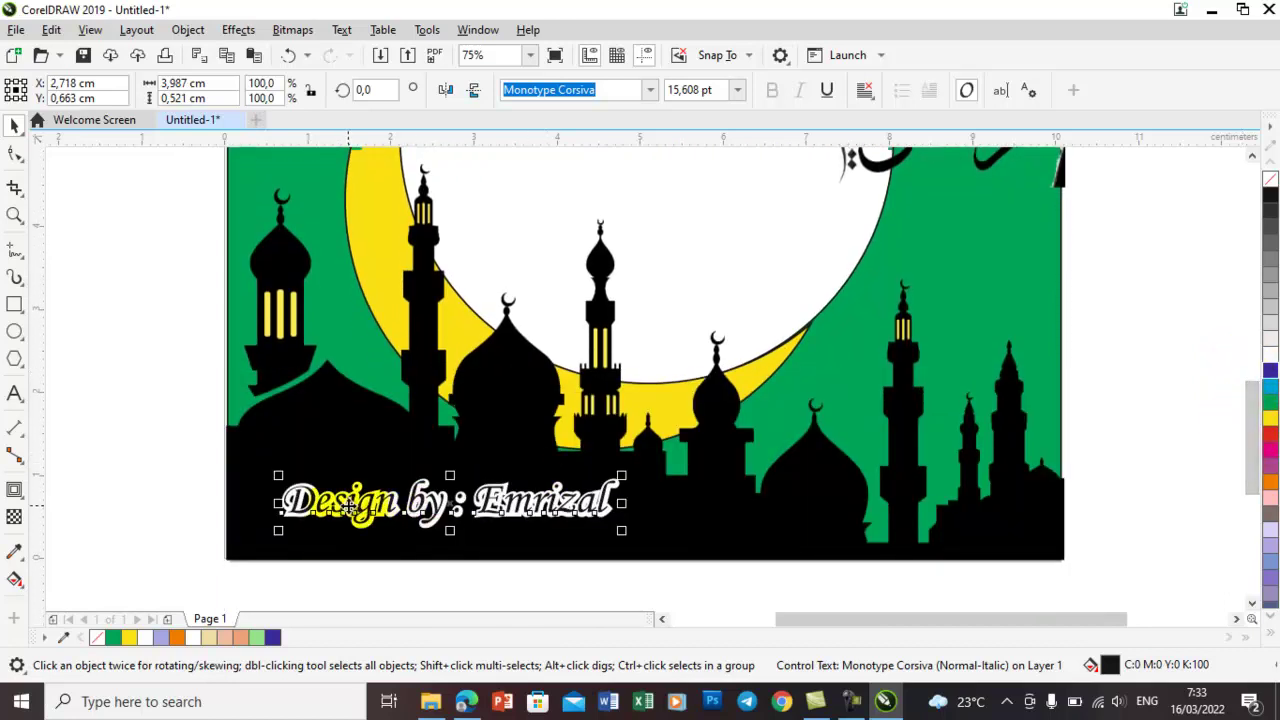
pyautogui.click(295, 502)
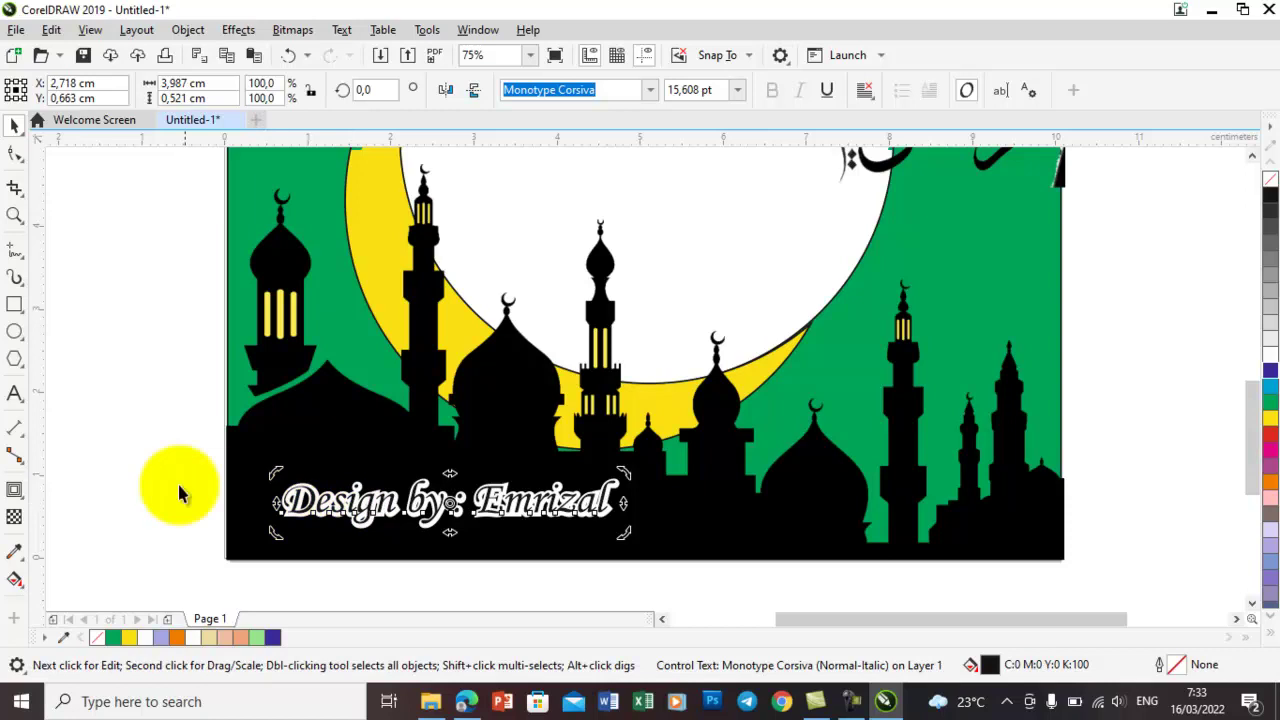
pyautogui.click(323, 505)
pyautogui.press('Escape')
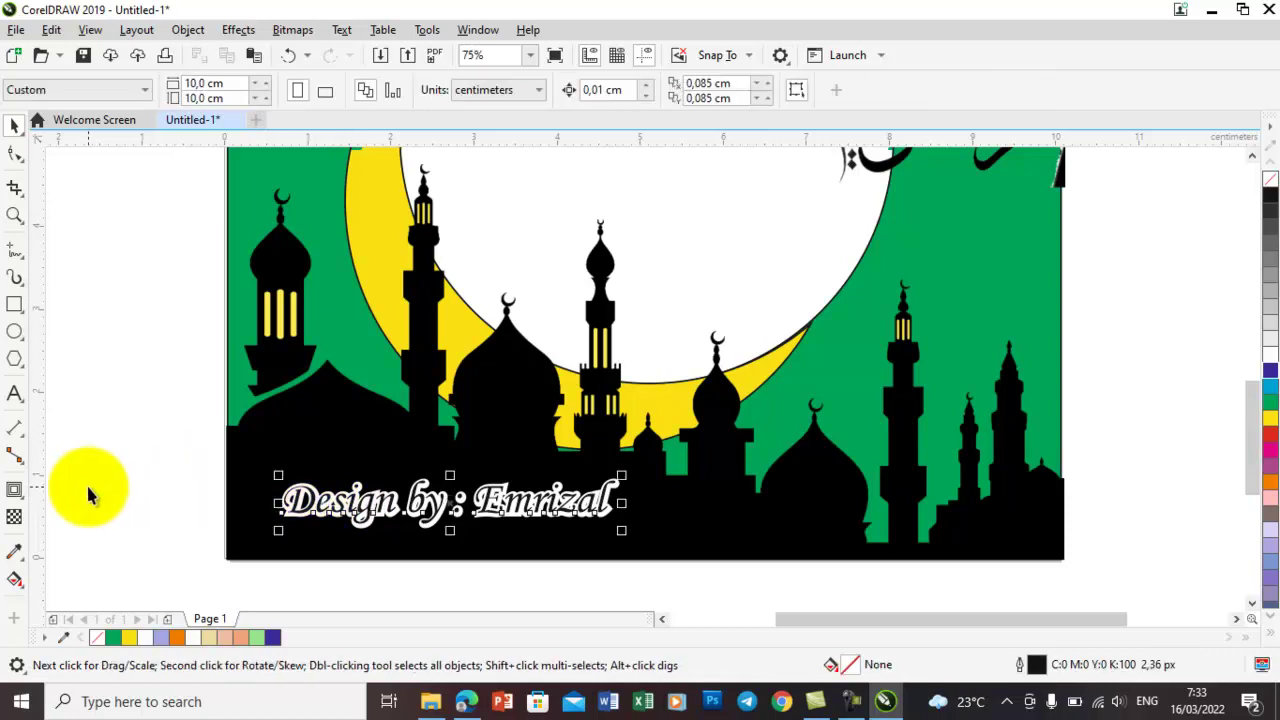
pyautogui.click(16, 494)
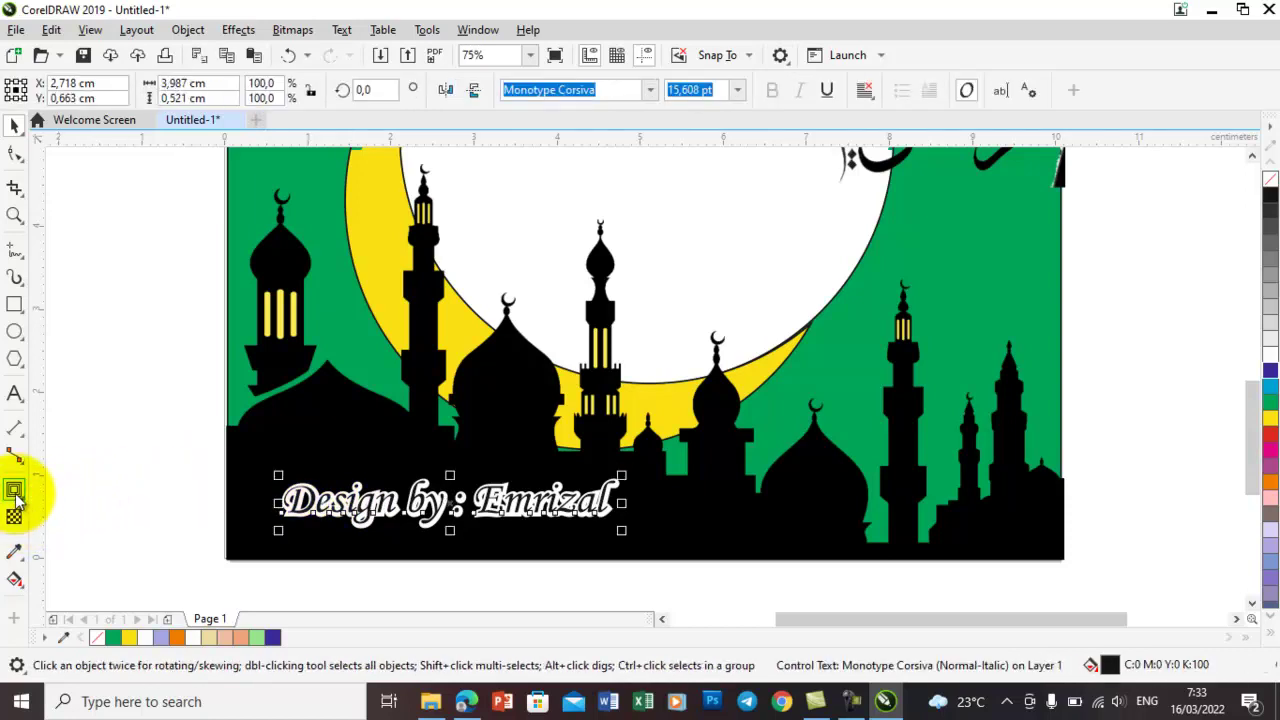
pyautogui.click(440, 497)
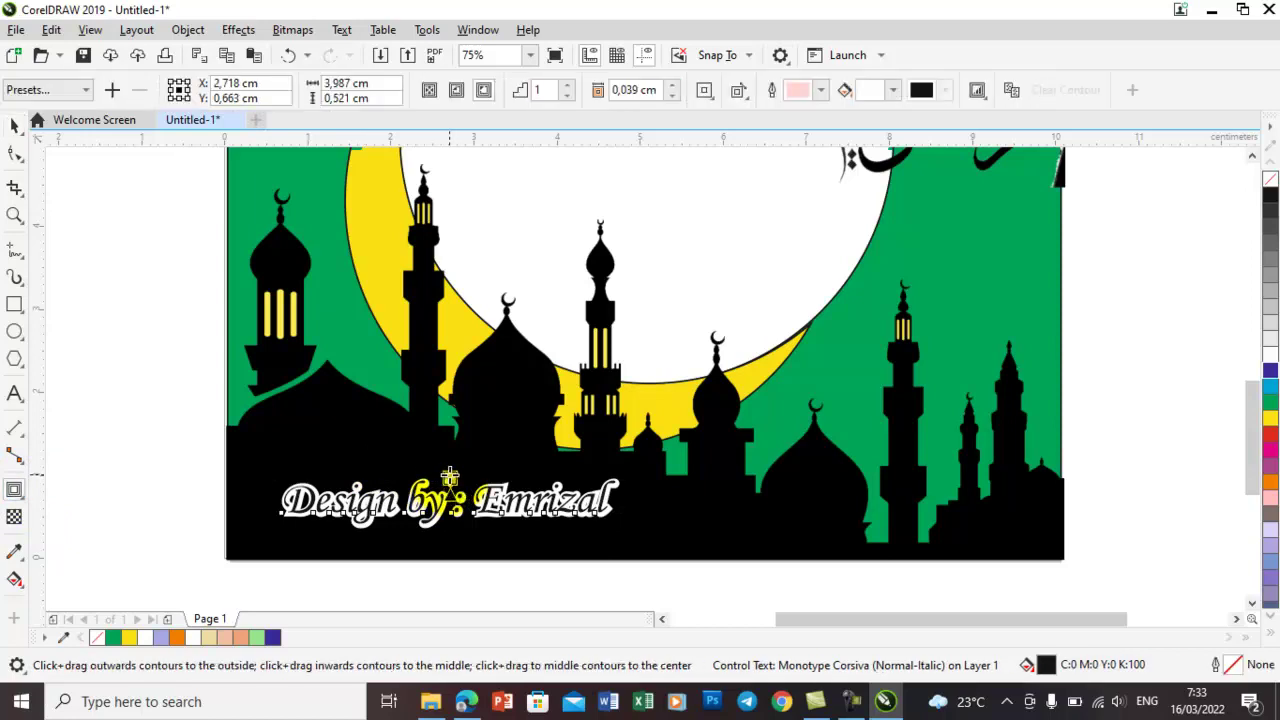
pyautogui.moveTo(452, 470)
pyautogui.mouseDown()
pyautogui.moveTo(466, 490)
pyautogui.moveTo(450, 474)
pyautogui.mouseUp()
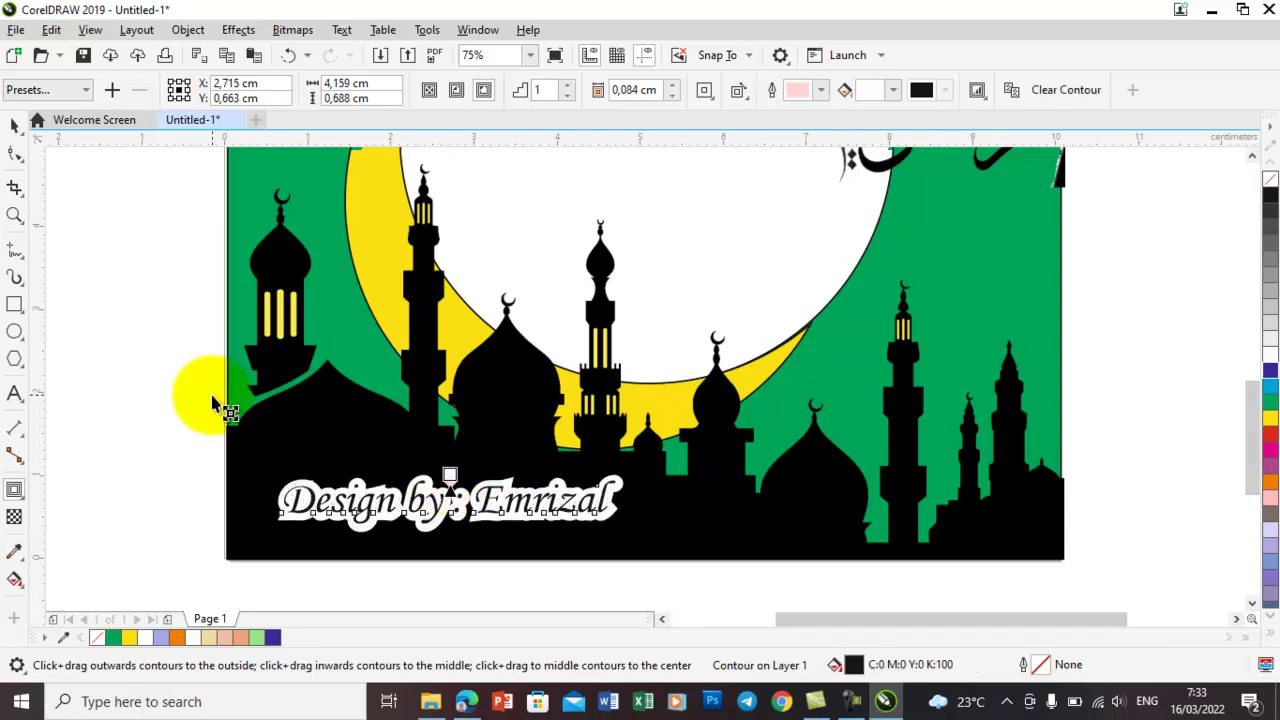
pyautogui.click(14, 125)
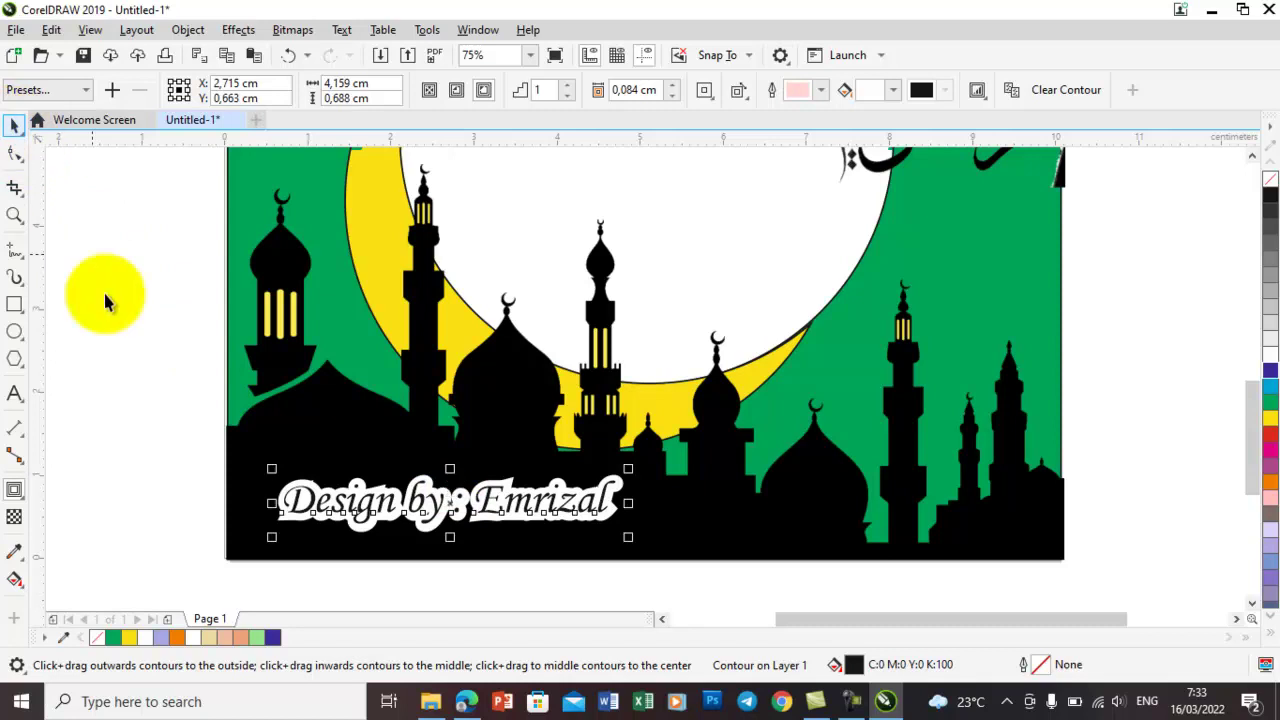
pyautogui.click(116, 342)
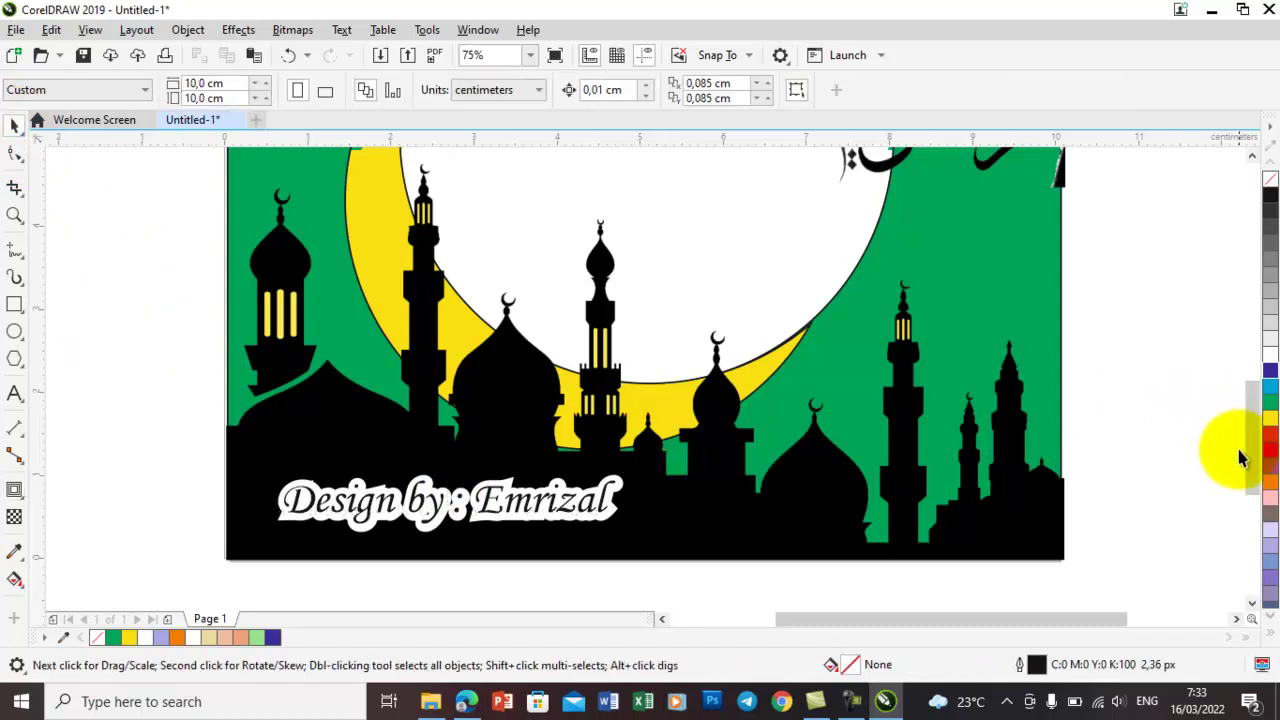
# Save the finished drawing as a CorelDRAW CDR file named Twibbon Ramadhan 1443 in the Pictures folder.
pyautogui.moveTo(1252, 462); pyautogui.dragTo(1246, 426)
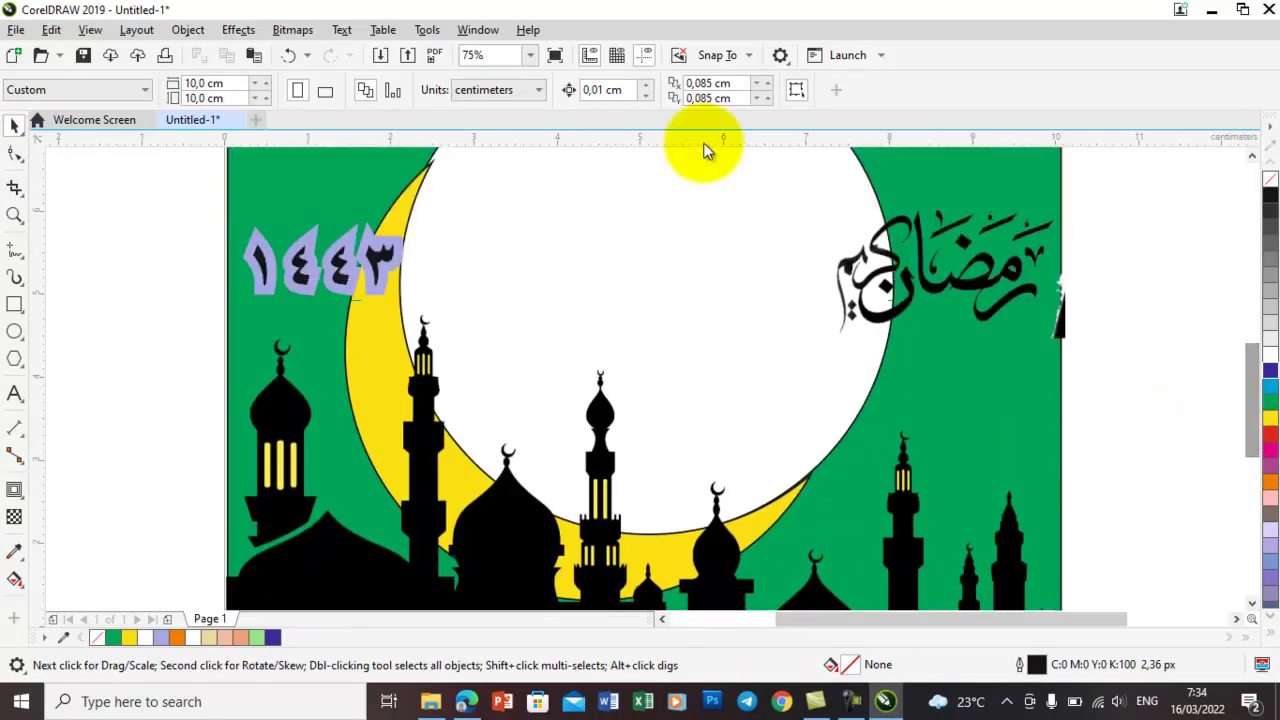
pyautogui.click(531, 55)
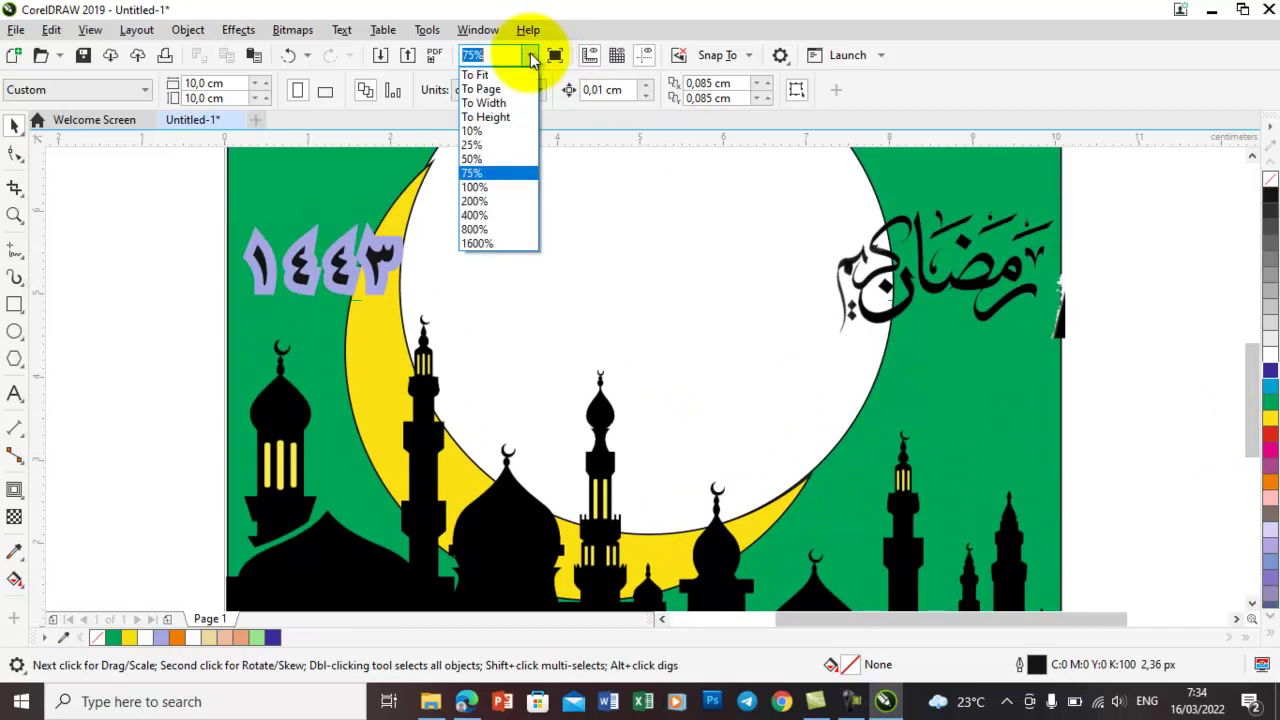
pyautogui.click(481, 89)
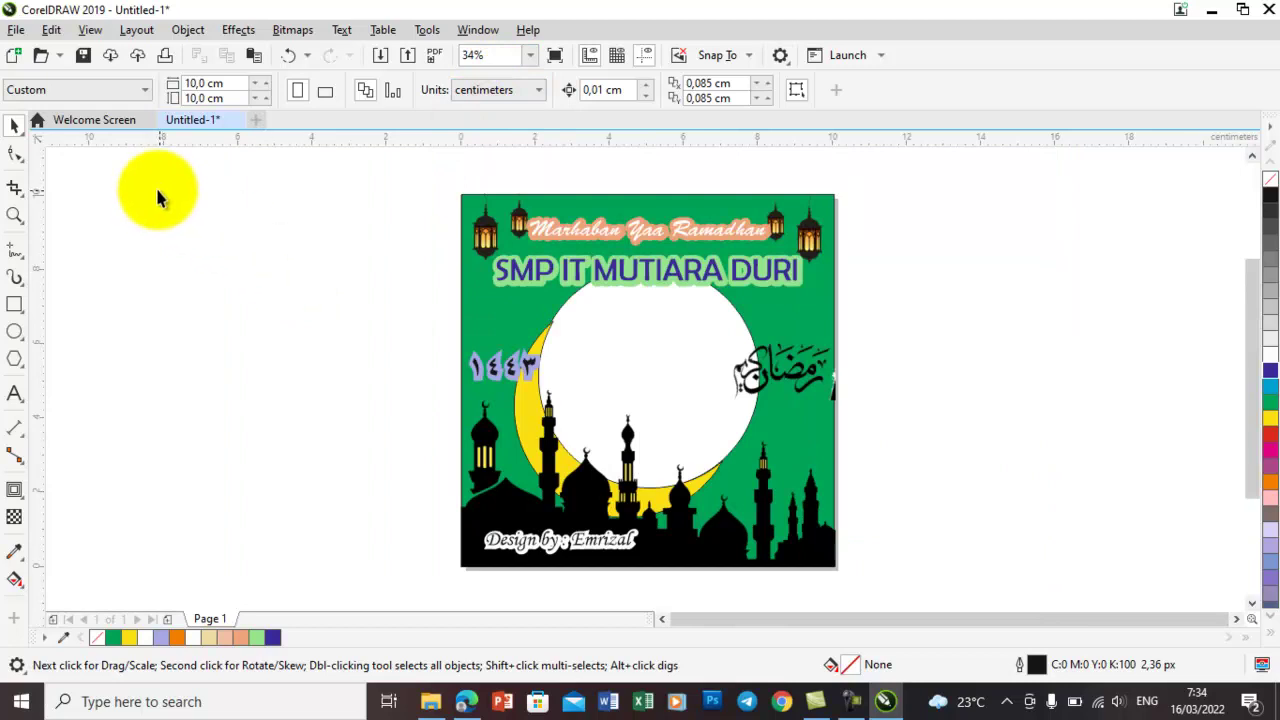
pyautogui.click(16, 30)
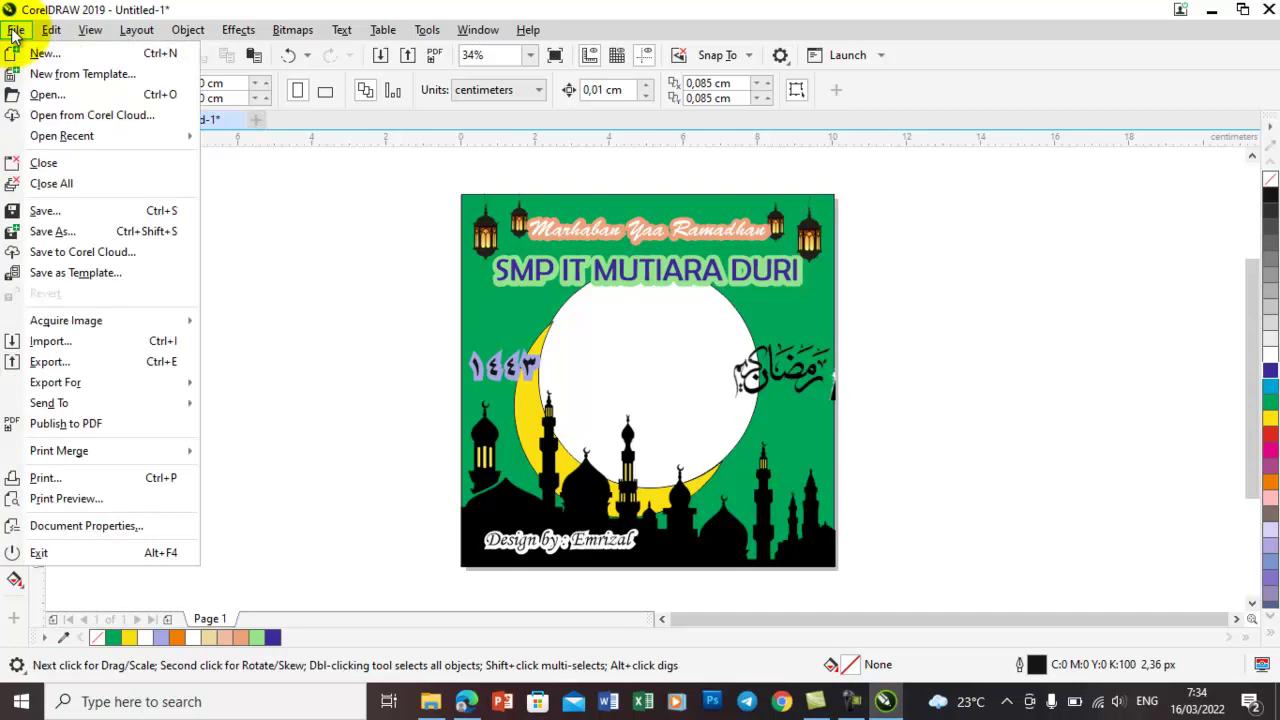
pyautogui.click(44, 211)
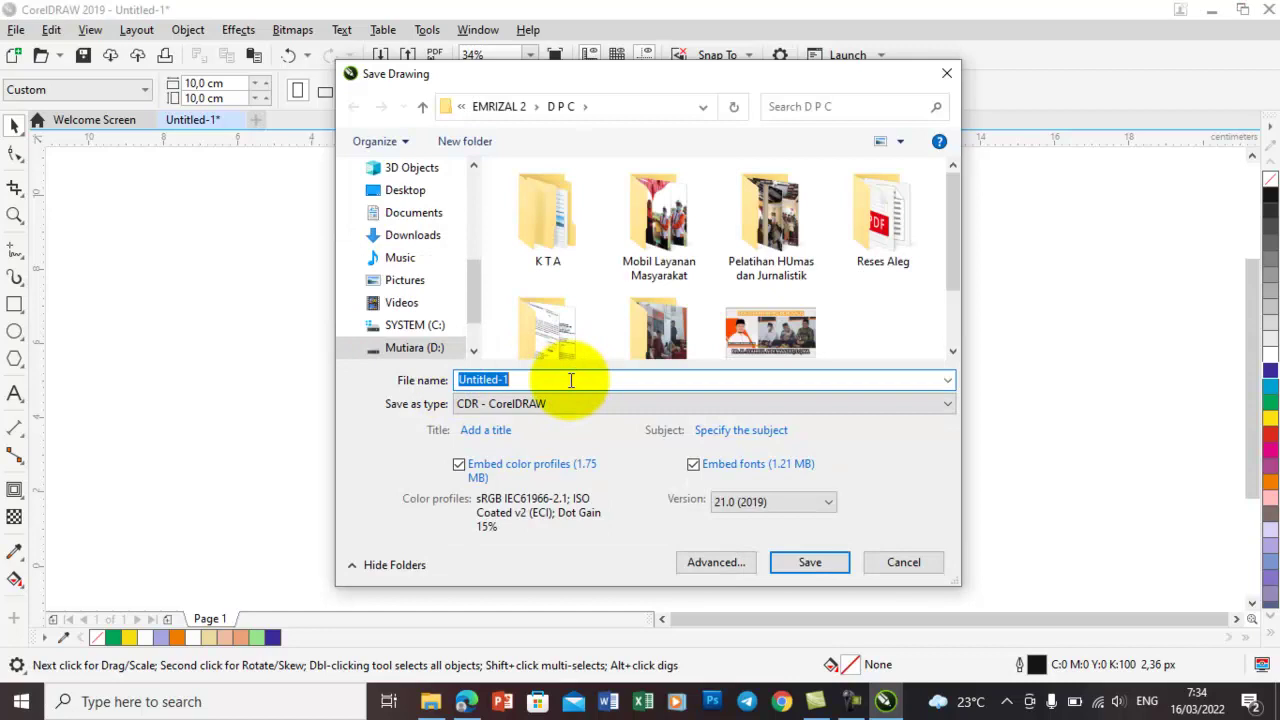
pyautogui.write('Twibbon Ramadhan 1443')
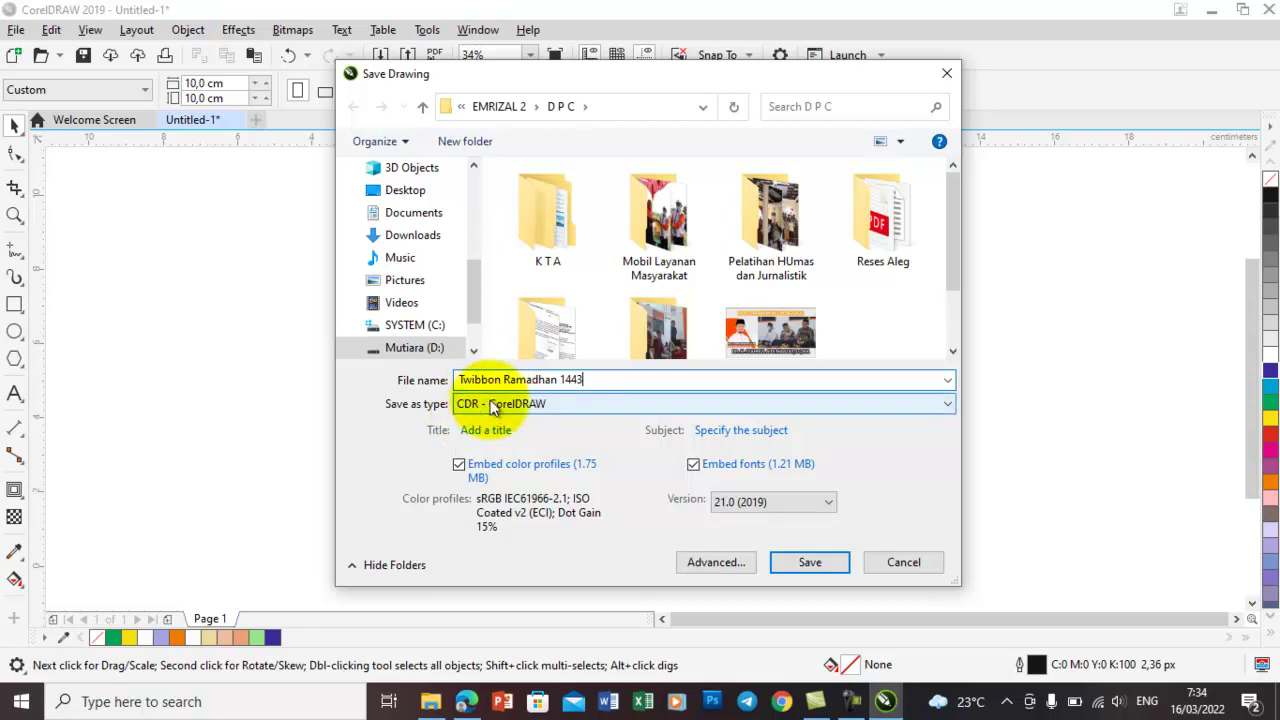
pyautogui.click(418, 284)
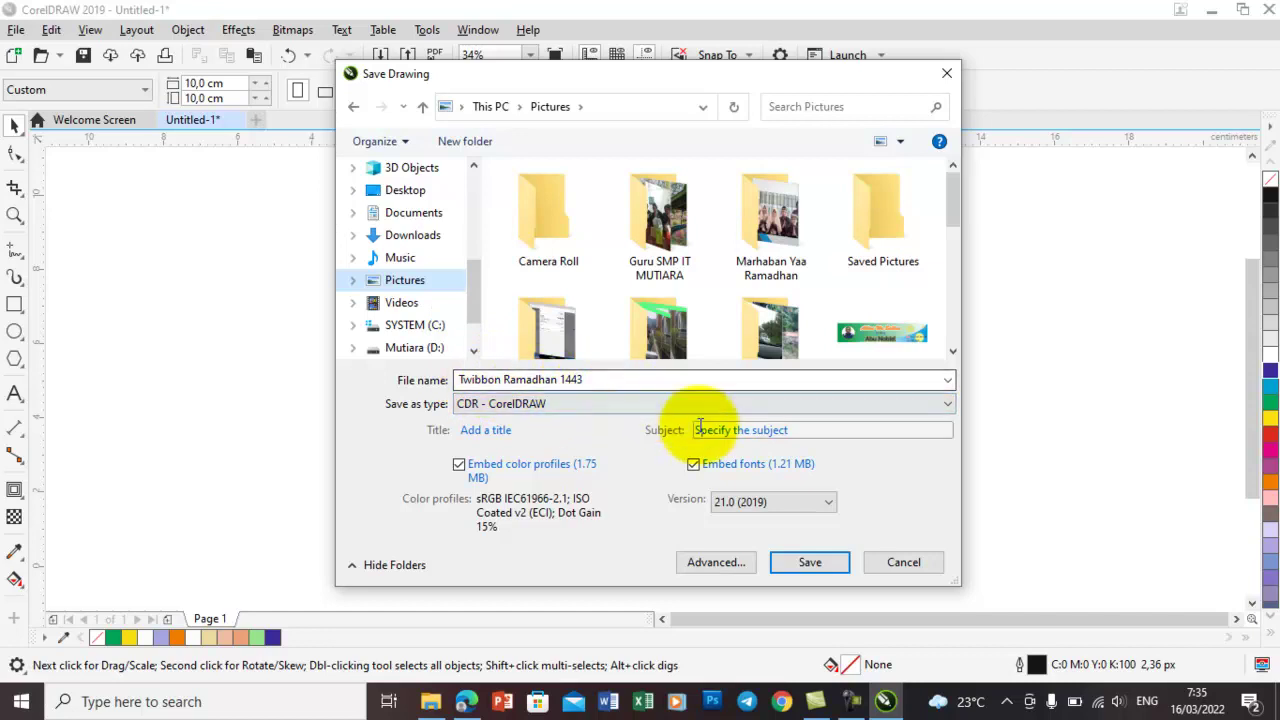
pyautogui.click(810, 562)
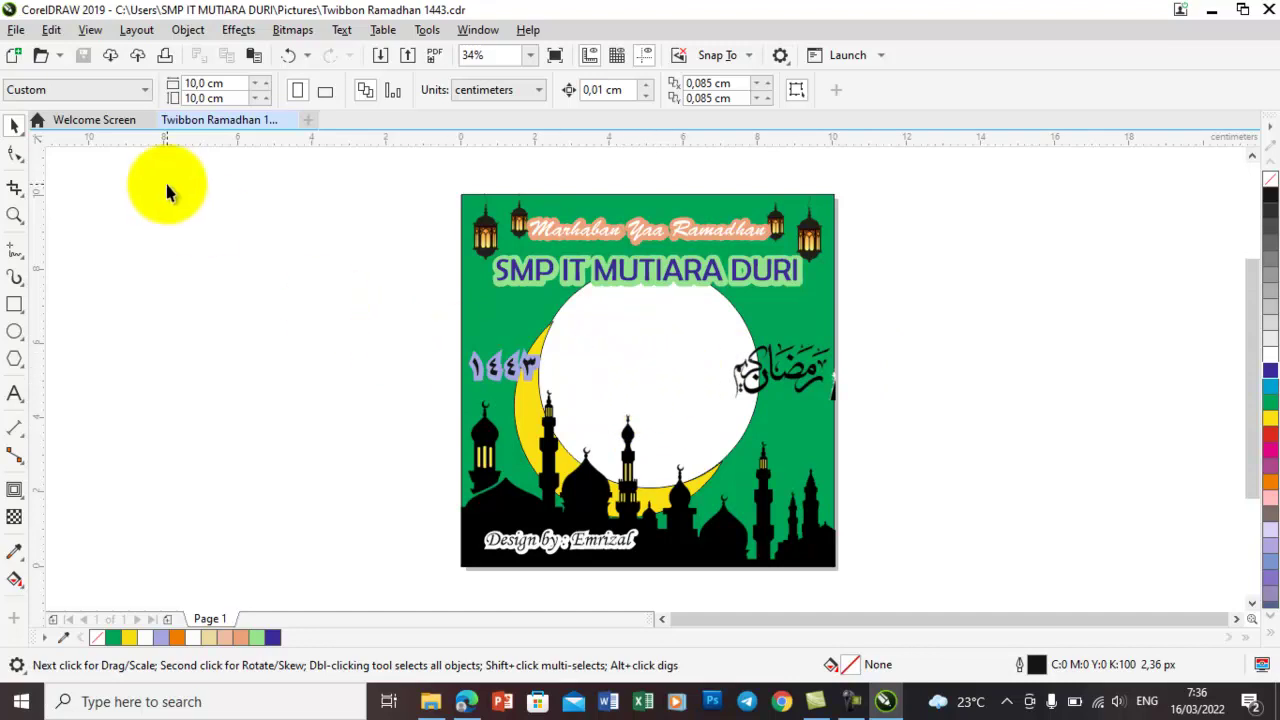
# Export the frame as PNG Twibbon Ramadhan 1443 to the Pictures folder, using 24-bit RGB colour with transparency.
pyautogui.click(16, 30)
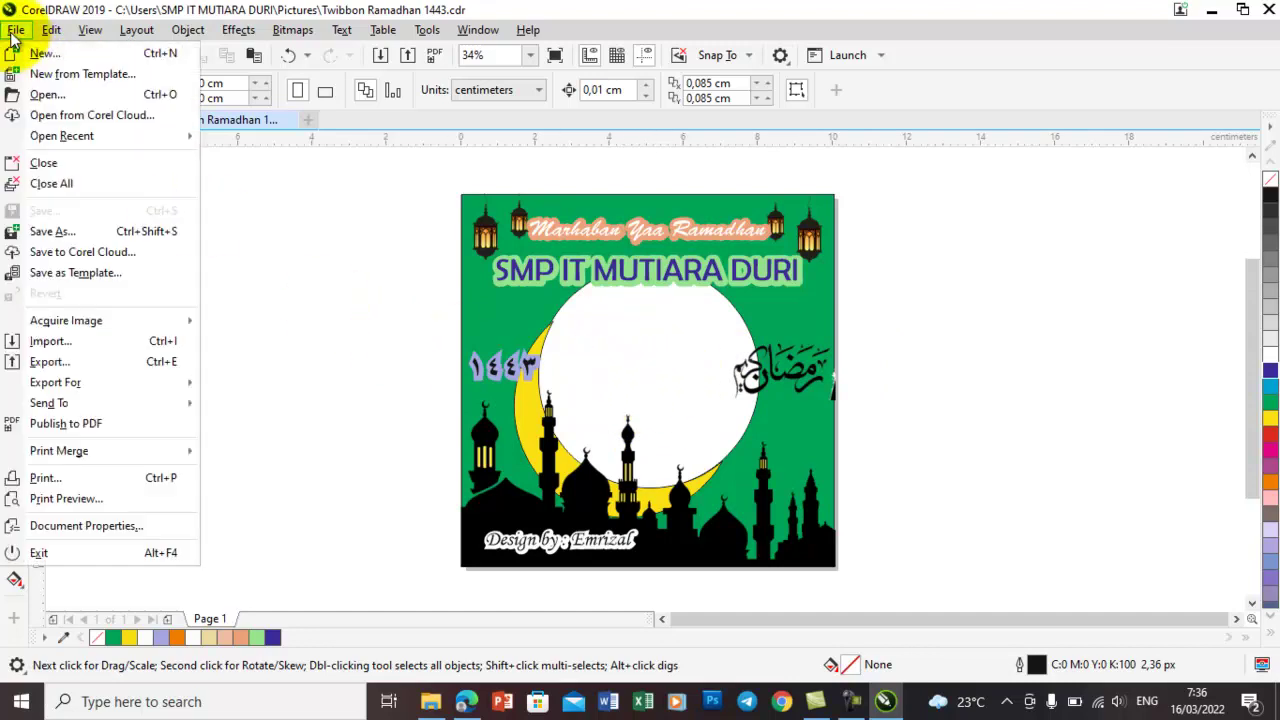
pyautogui.click(59, 361)
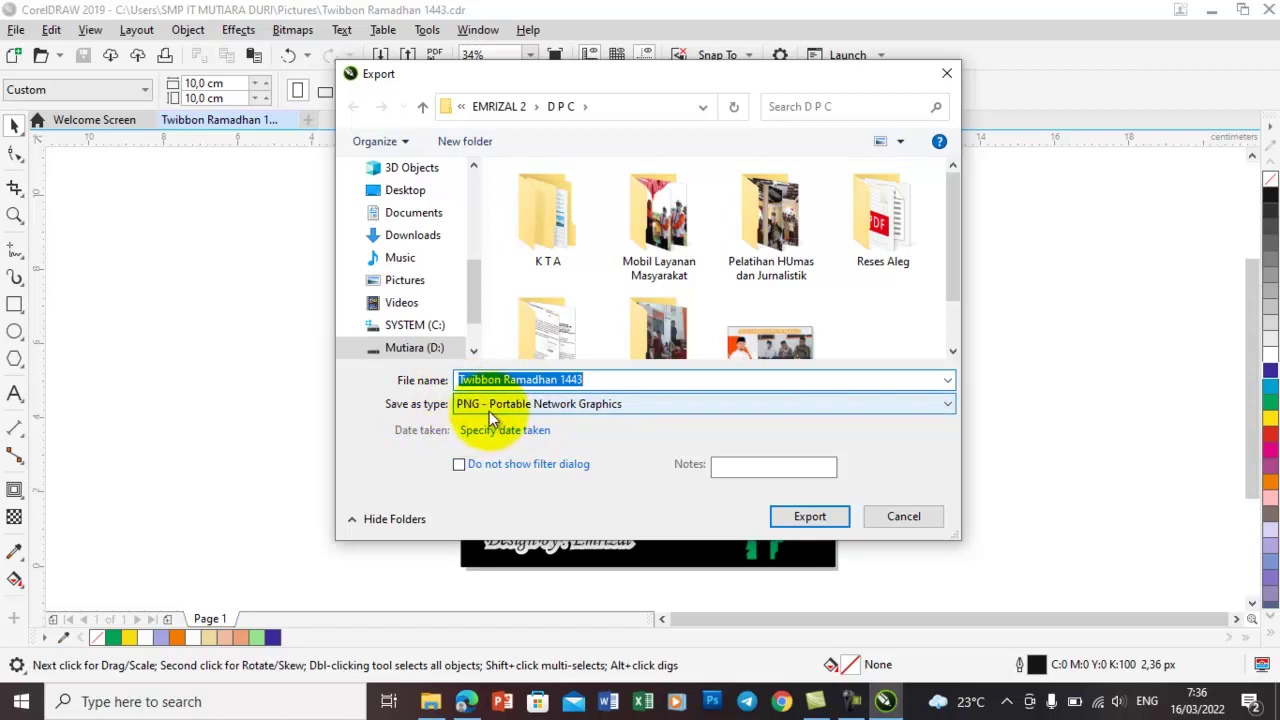
pyautogui.click(425, 286)
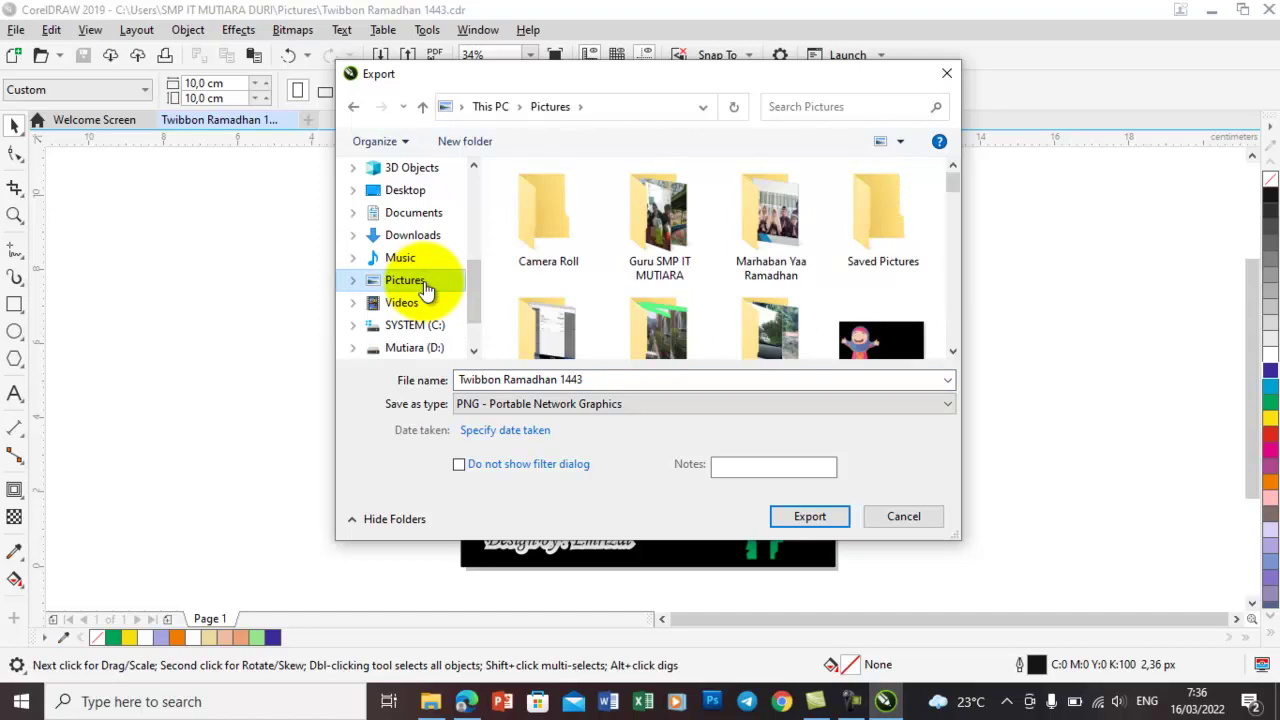
pyautogui.click(816, 517)
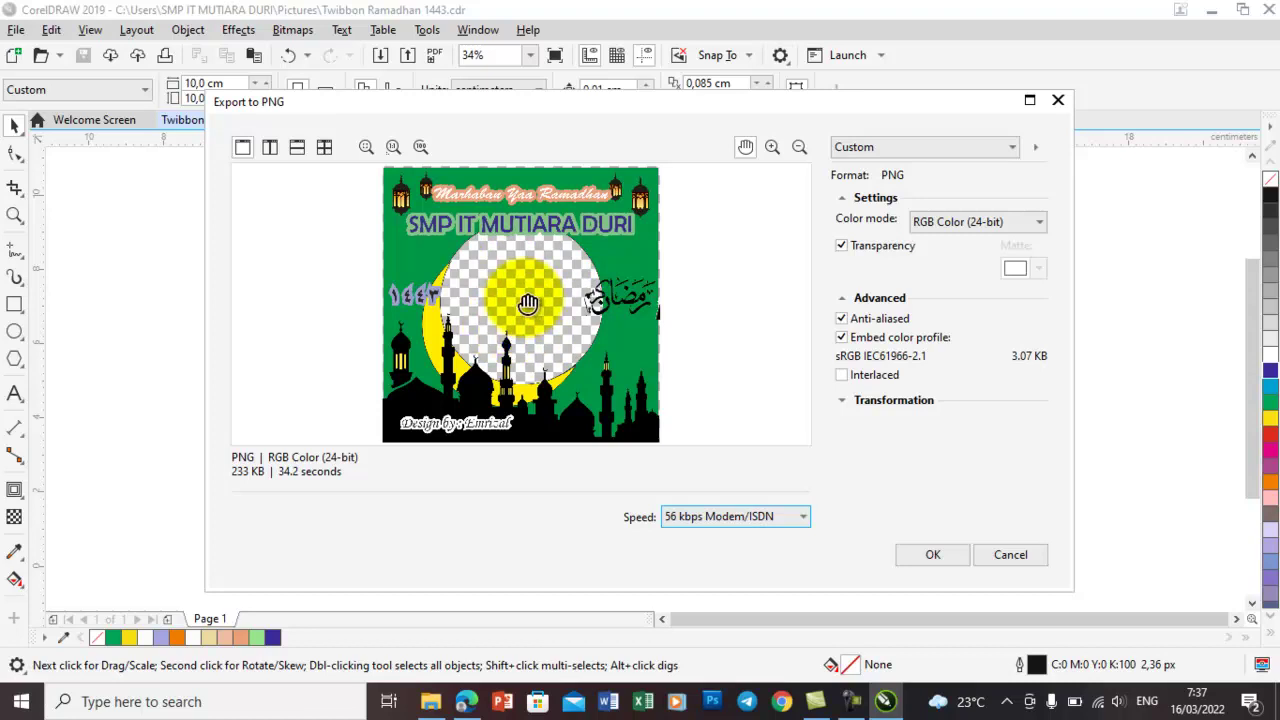
pyautogui.click(933, 555)
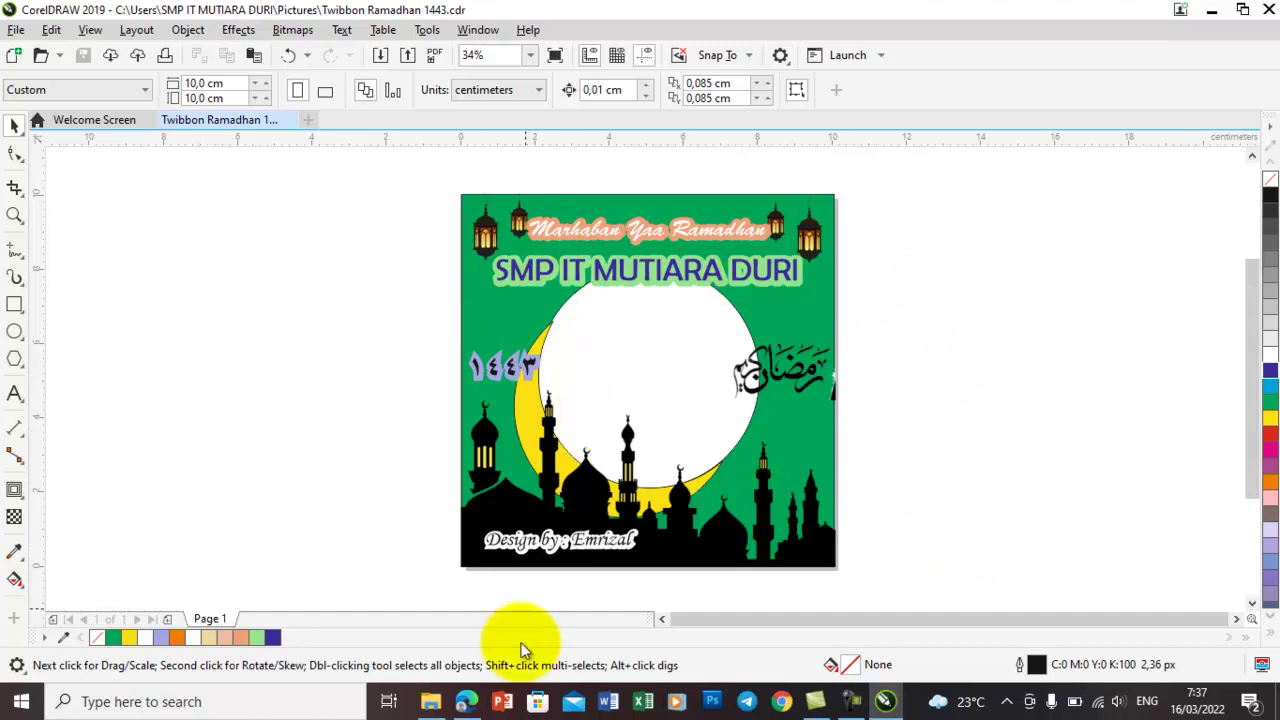
# Switch to the Edge browser, open twibbonize.com and try to start a new campaign.
pyautogui.click(468, 702)
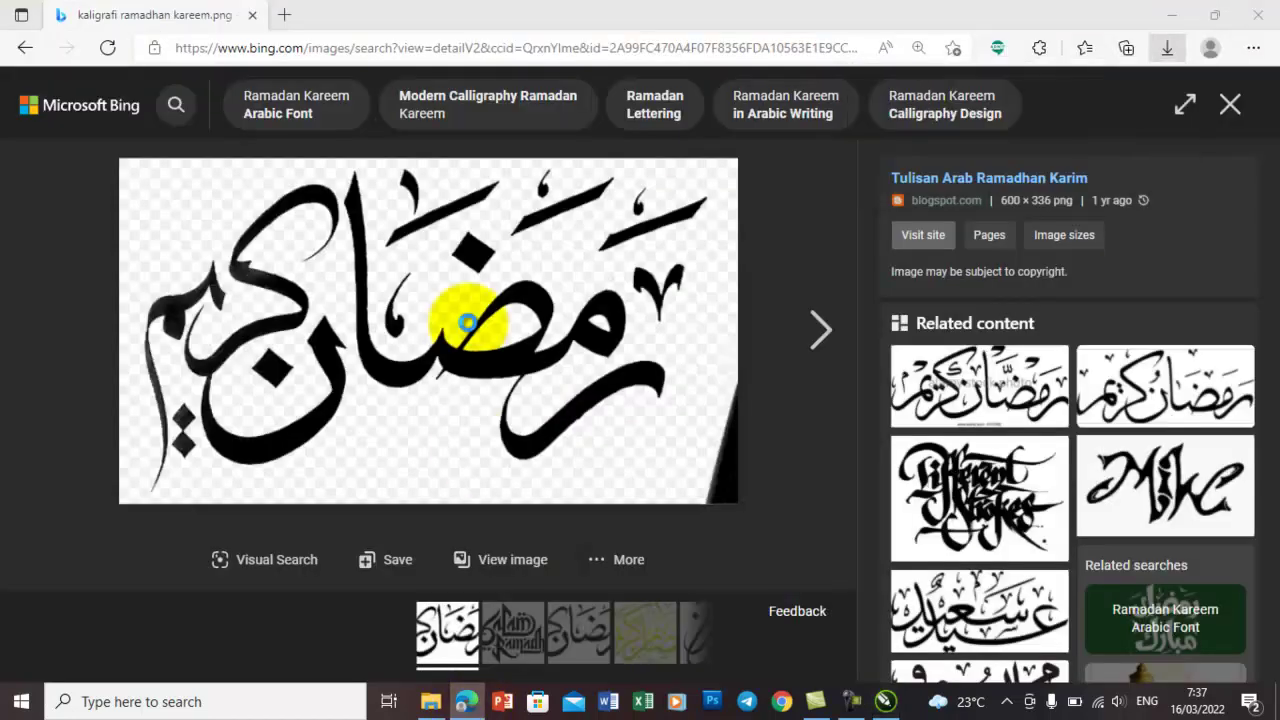
pyautogui.click(441, 46)
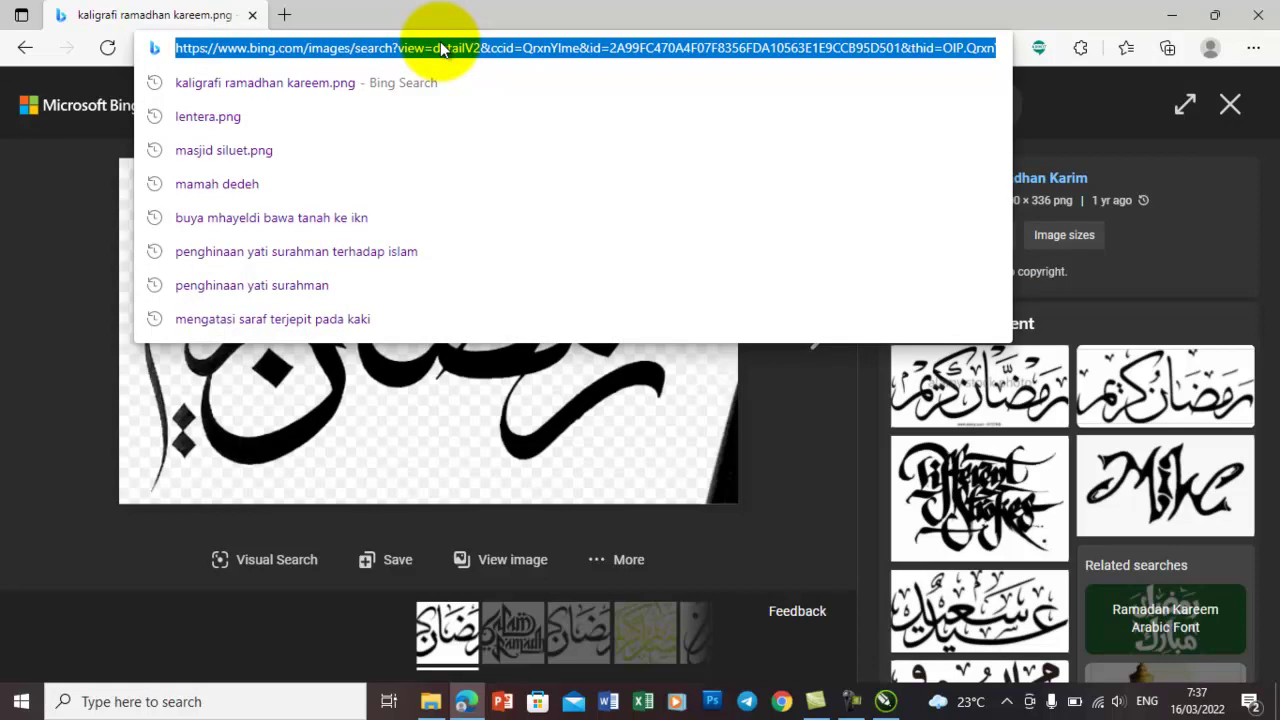
pyautogui.write('t')
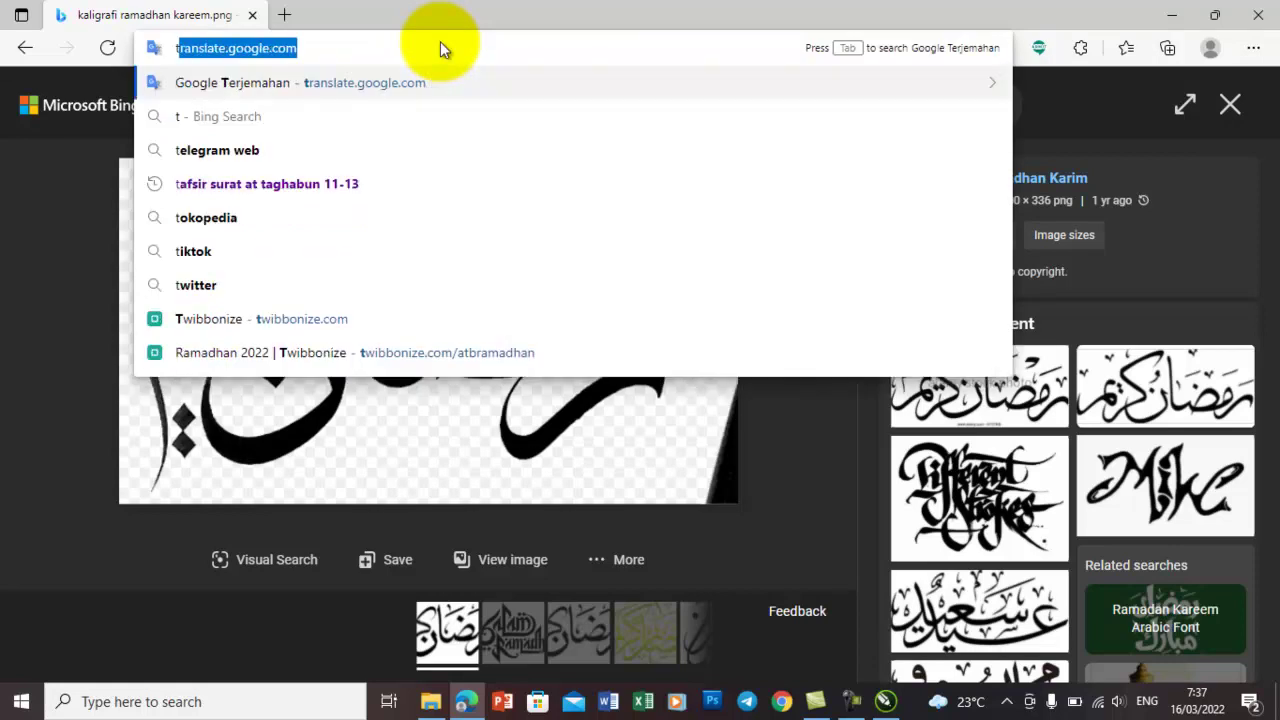
pyautogui.write('w')
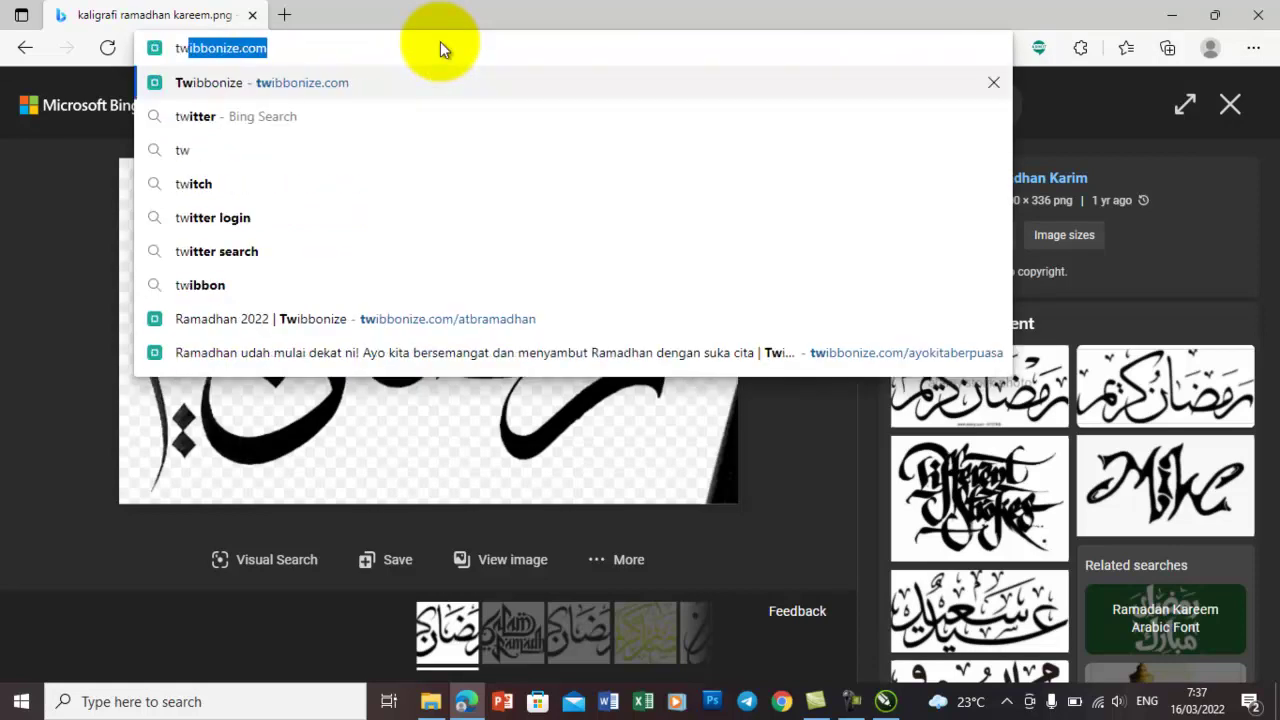
pyautogui.click(440, 41)
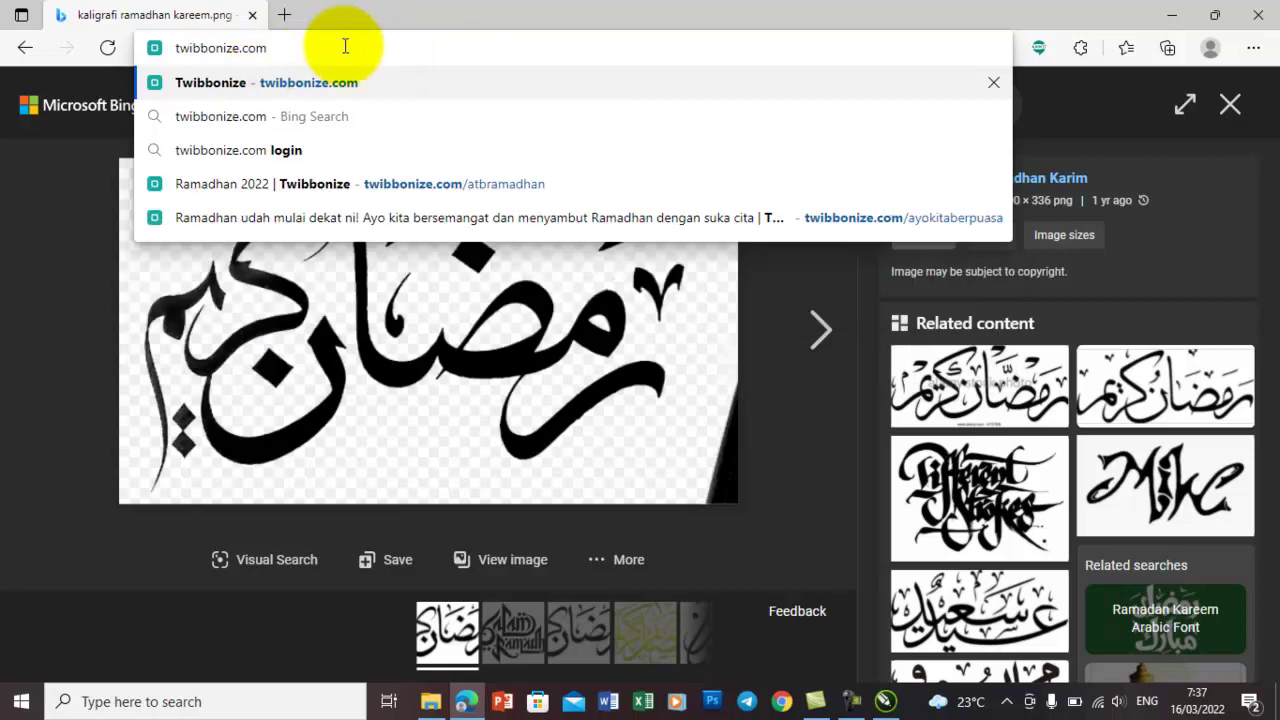
pyautogui.press('Return')
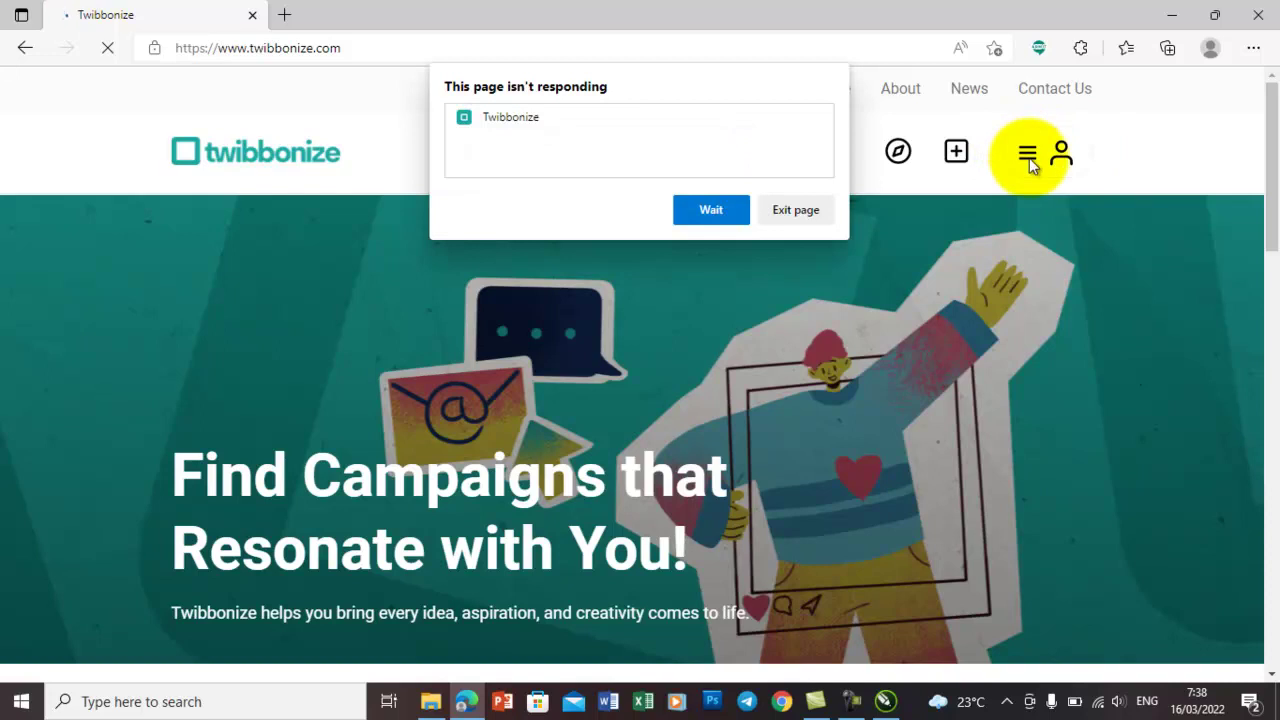
pyautogui.moveTo(1030, 165)
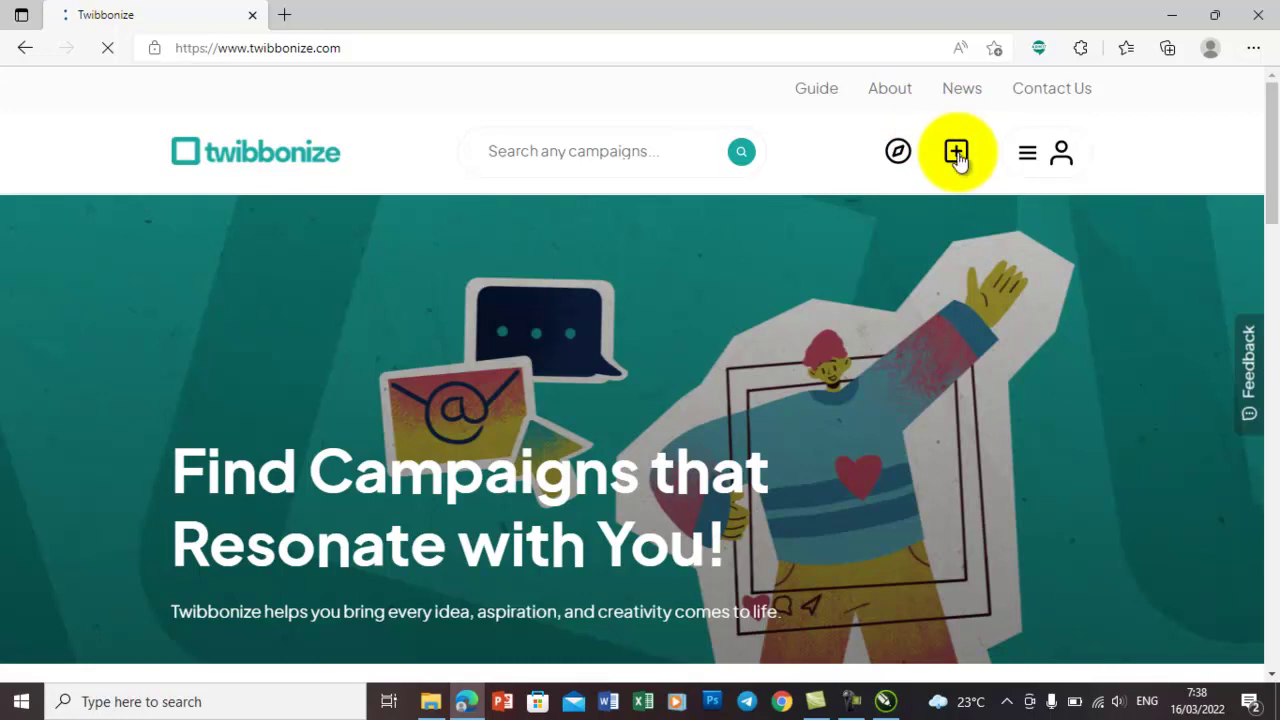
pyautogui.click(957, 155)
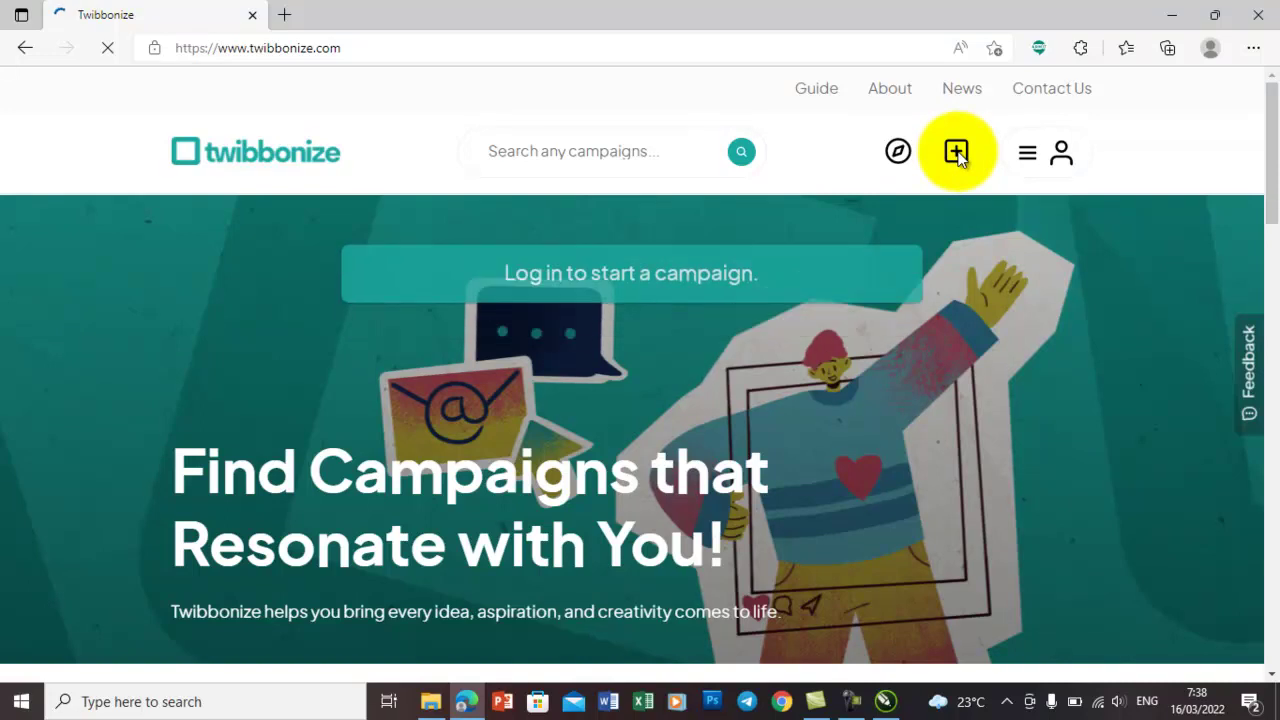